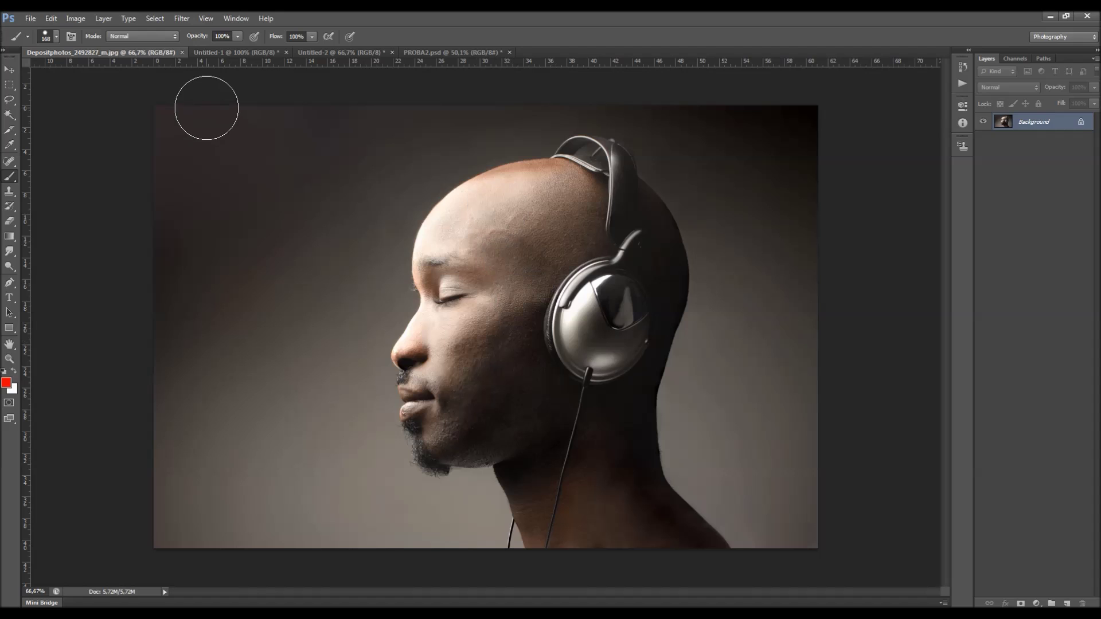
# - Compare the open documents: the woman's original portrait in Untitled-2 with the typography versions in Untitled-1 and PROBA2.psd
pyautogui.click(222, 50)
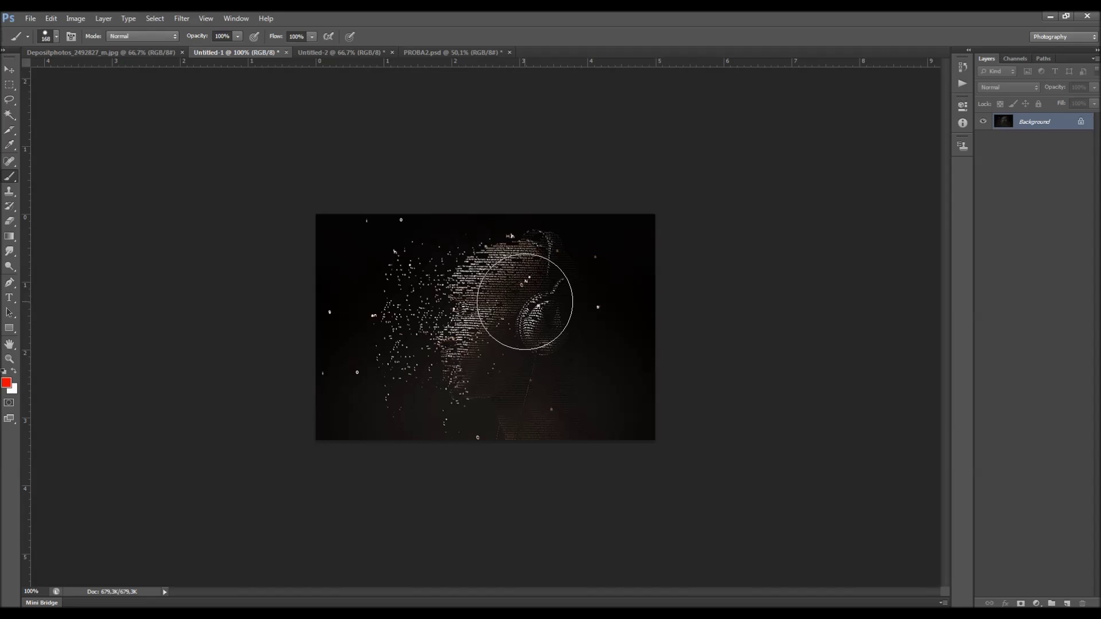
pyautogui.click(347, 53)
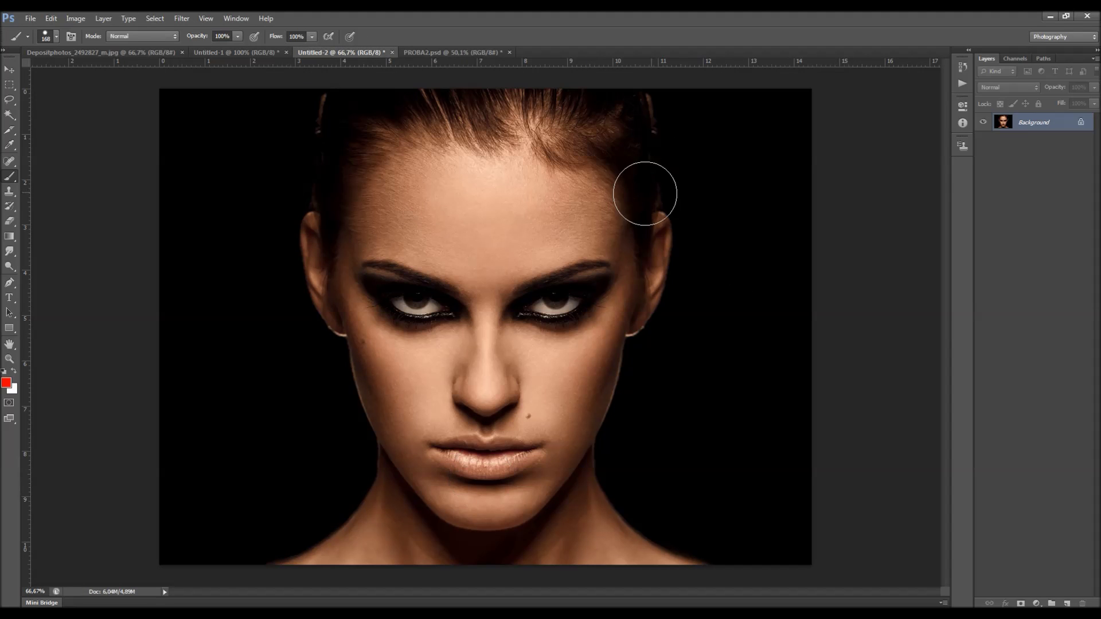
pyautogui.press('z')
pyautogui.keyDown('alt'); pyautogui.click(439, 353); pyautogui.keyUp('alt')
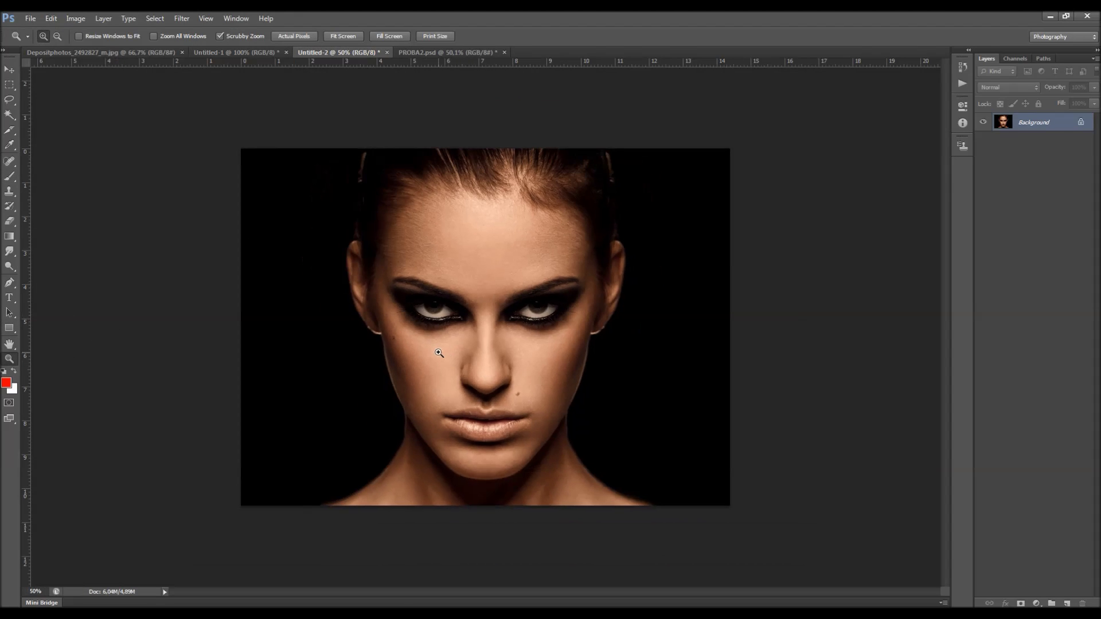
pyautogui.click(444, 52)
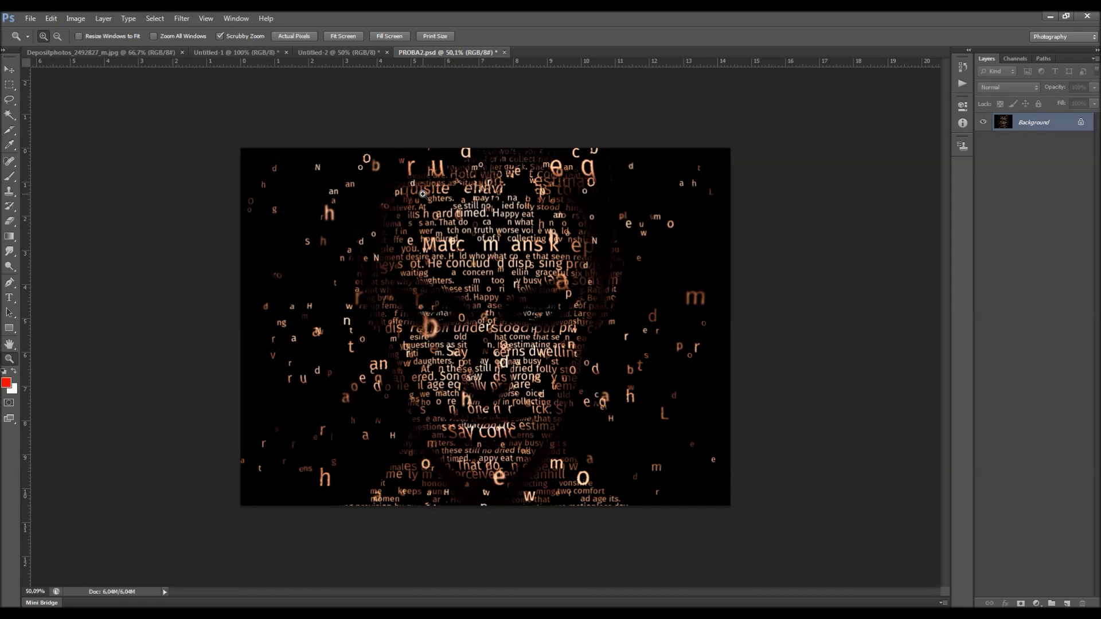
pyautogui.click(221, 51)
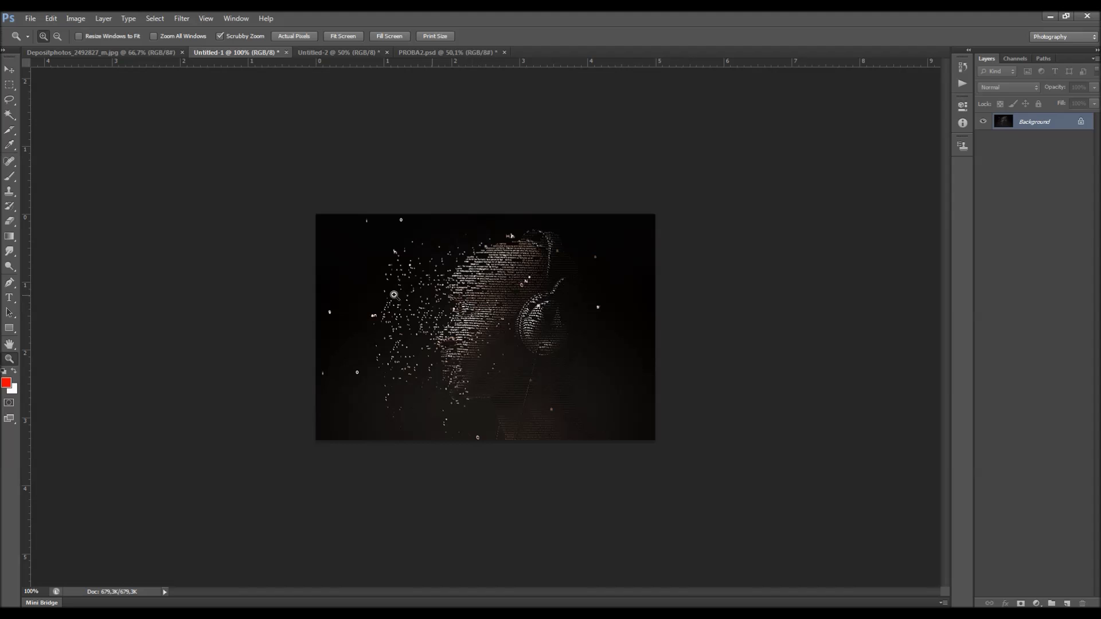
pyautogui.click(458, 52)
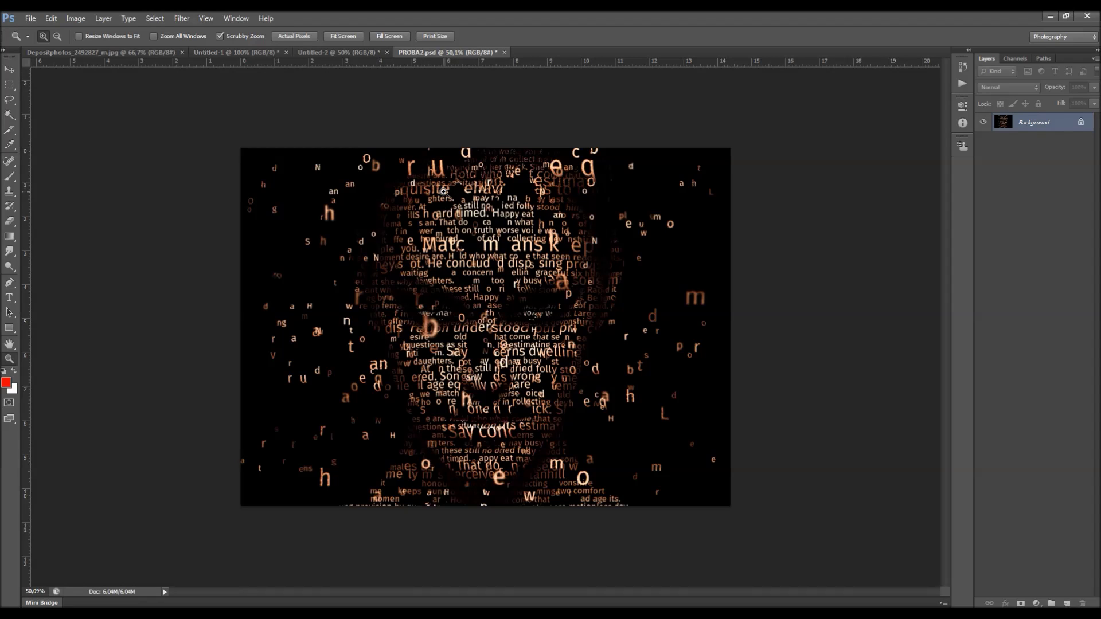
# - Close PROBA2.psd, Untitled-2 and Untitled-1 without saving, leaving only the headphones photo open
pyautogui.click(504, 52)
pyautogui.press('n')
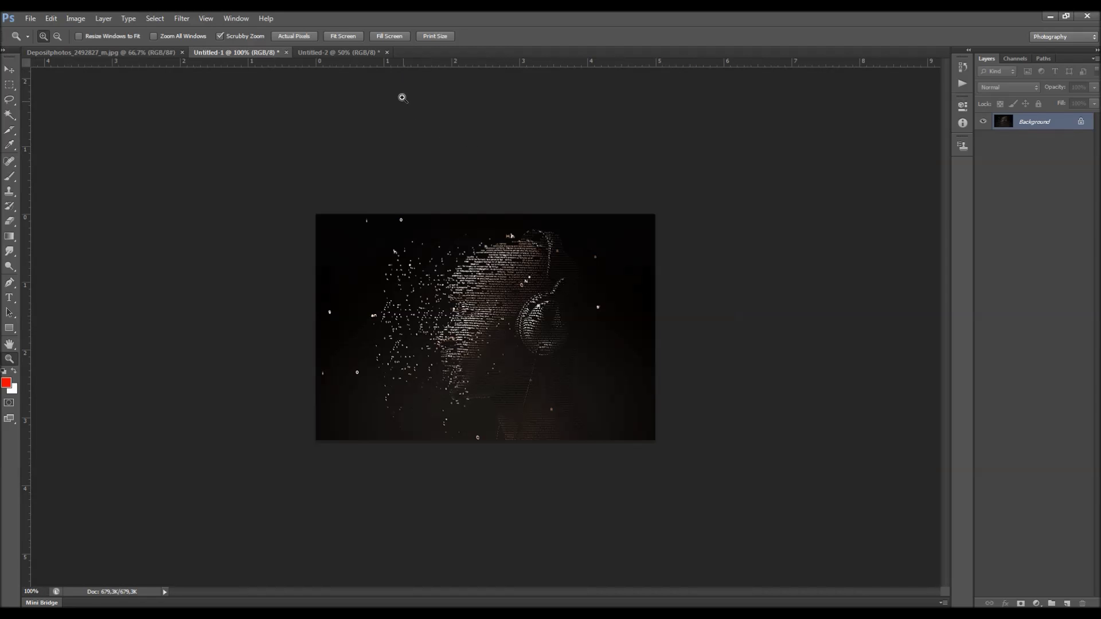
pyautogui.click(300, 53)
pyautogui.press('n')
pyautogui.click(286, 52)
pyautogui.press('n')
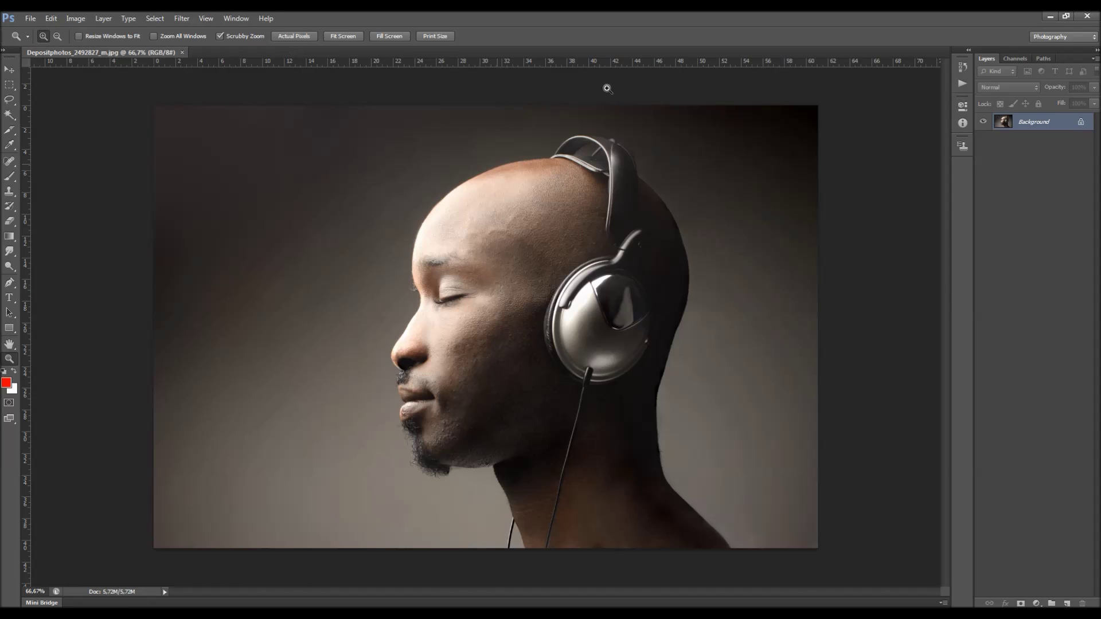
# - Convert the locked Background into a regular layer and turn that layer back into the Background
pyautogui.keyDown('alt'); pyautogui.click(572, 221); pyautogui.keyUp('alt')
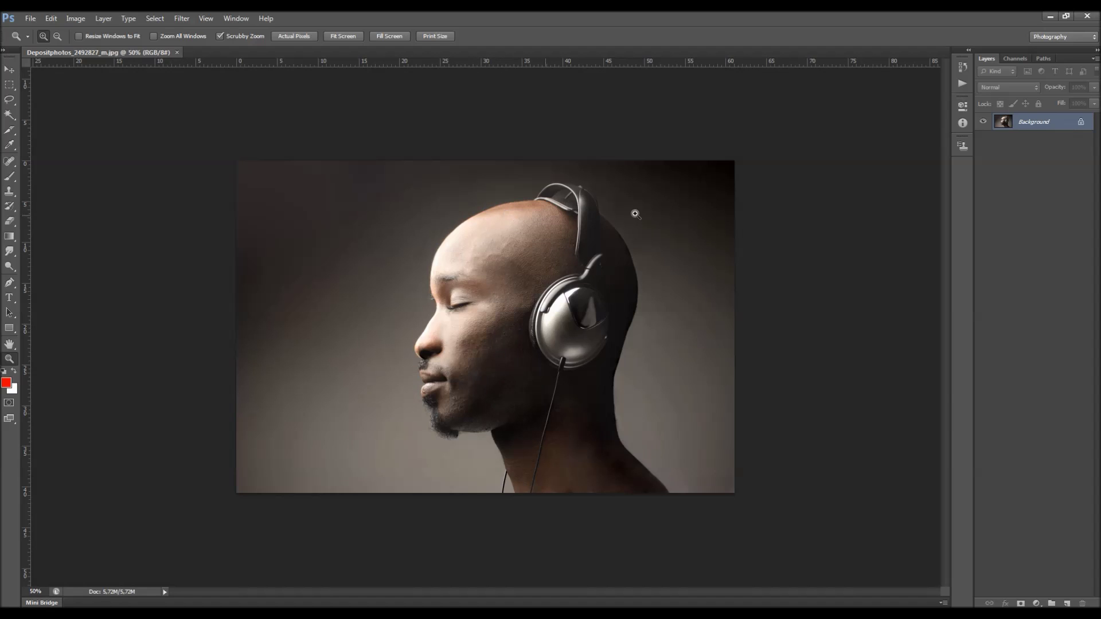
pyautogui.doubleClick(1062, 123)
pyautogui.press('Return')
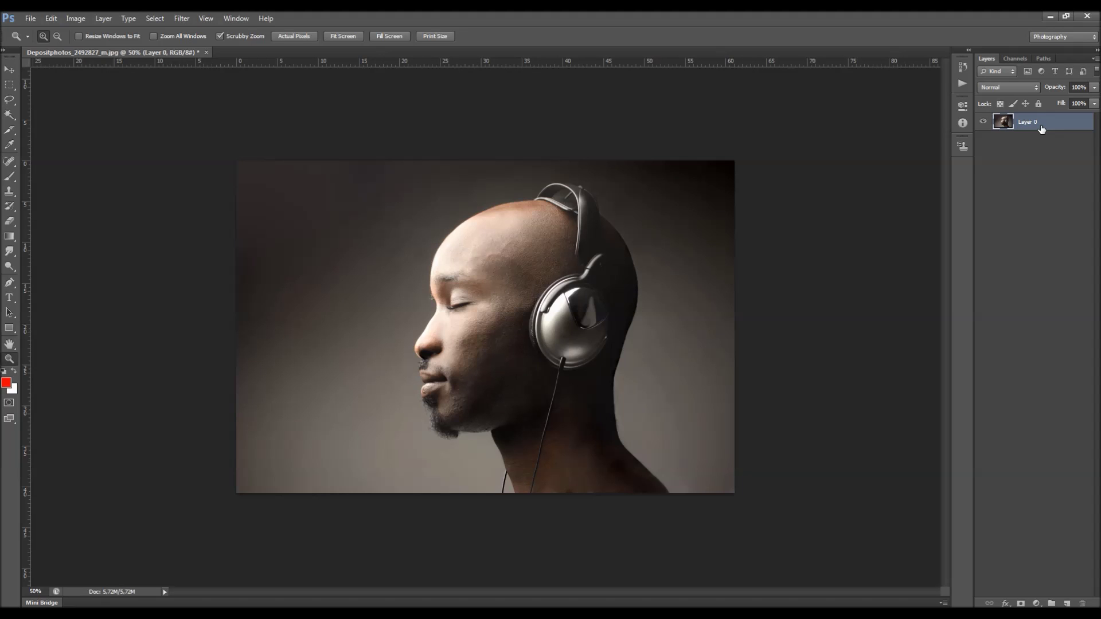
pyautogui.click(103, 18)
pyautogui.moveTo(117, 33)
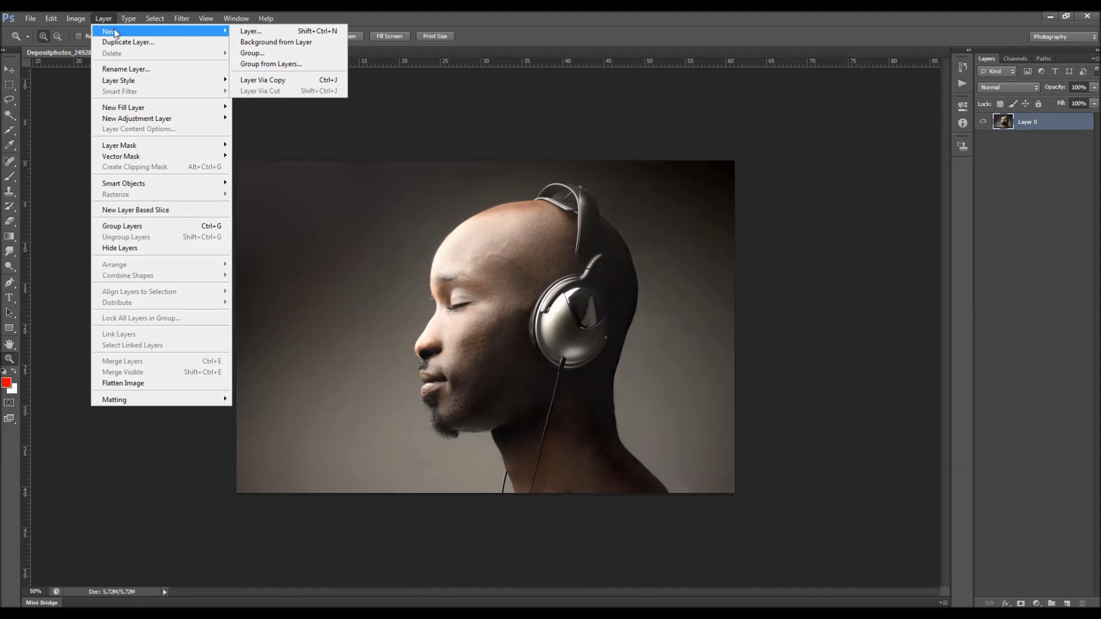
pyautogui.click(322, 44)
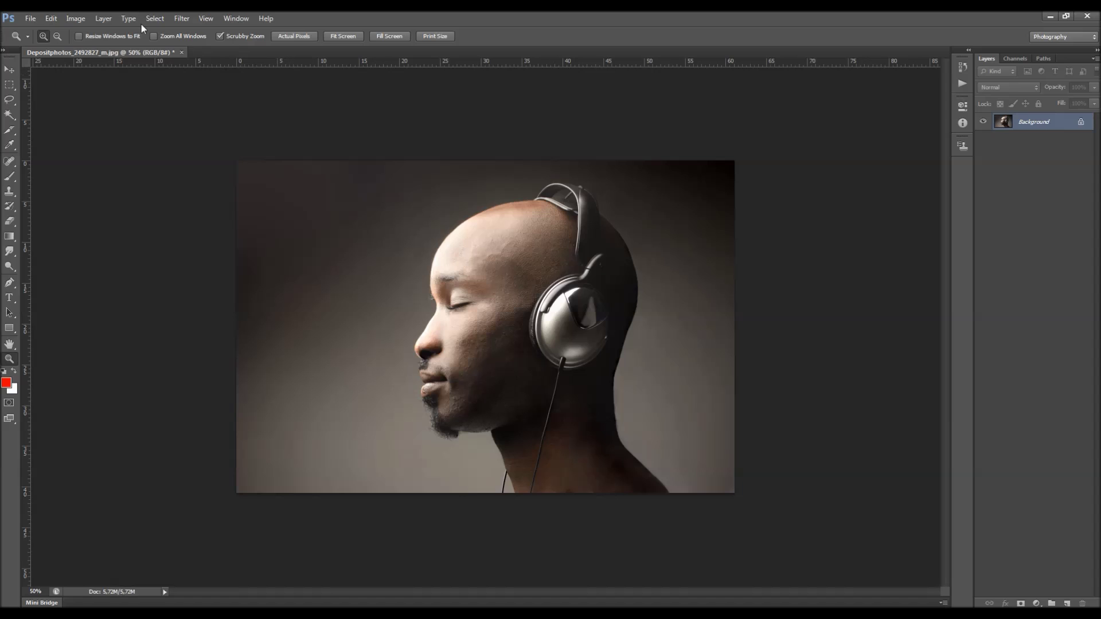
# - Check the photo's color mode, bit depth, pixel dimensions and resolution without changing any of them
pyautogui.click(75, 18)
pyautogui.moveTo(91, 31)
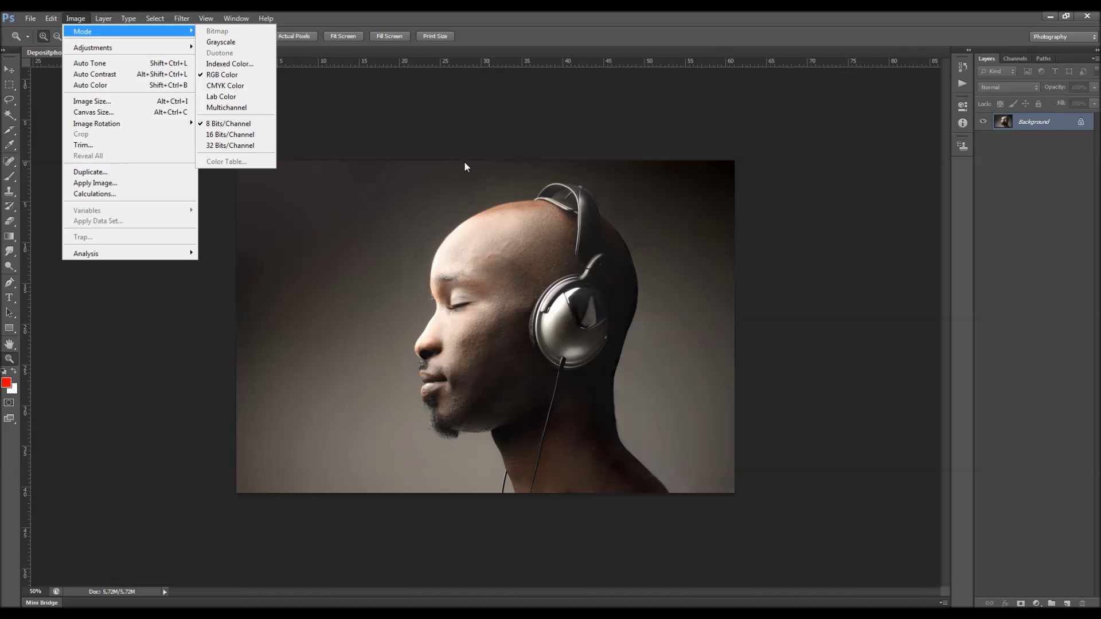
pyautogui.click(127, 104)
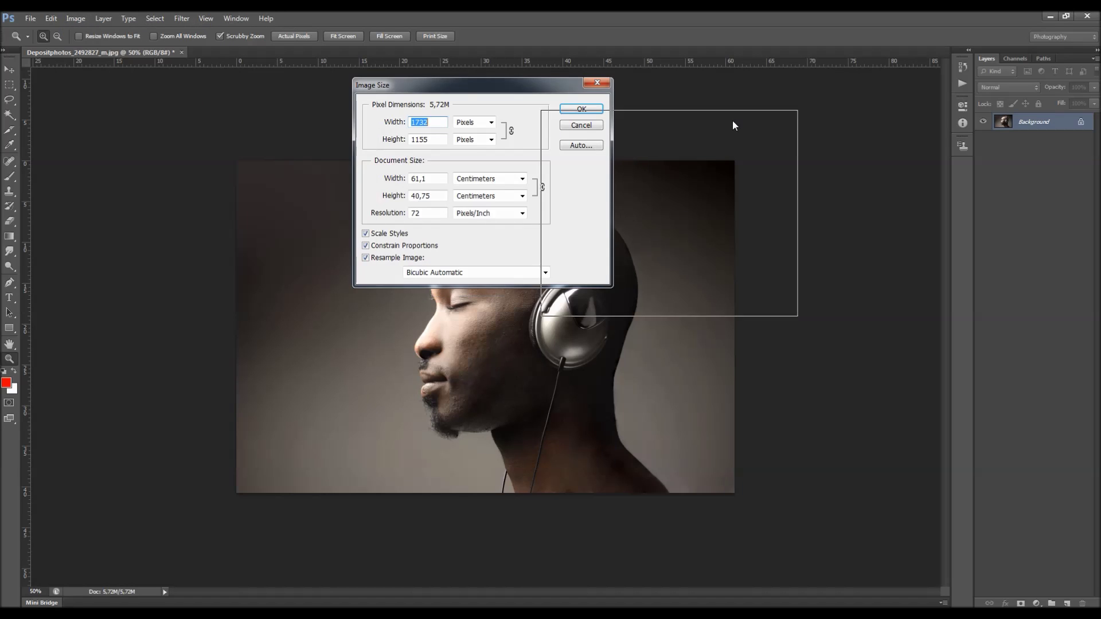
pyautogui.moveTo(509, 85); pyautogui.dragTo(750, 119)
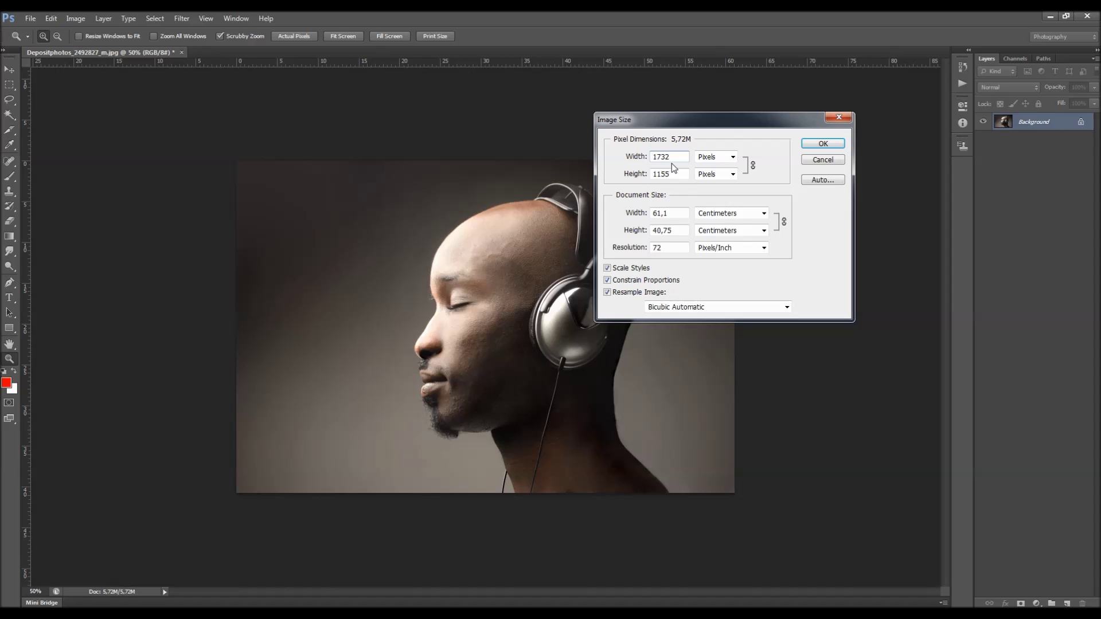
pyautogui.doubleClick(669, 248)
pyautogui.click(821, 145)
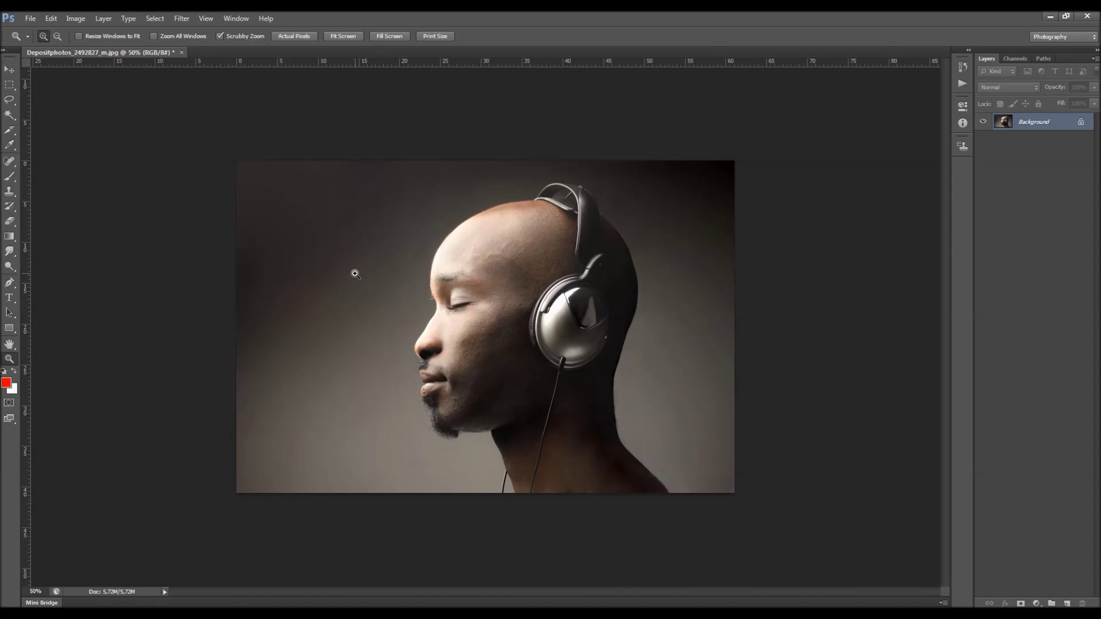
# - Load the Typography 2 action file from the Desktop into the actions list
pyautogui.click(235, 18)
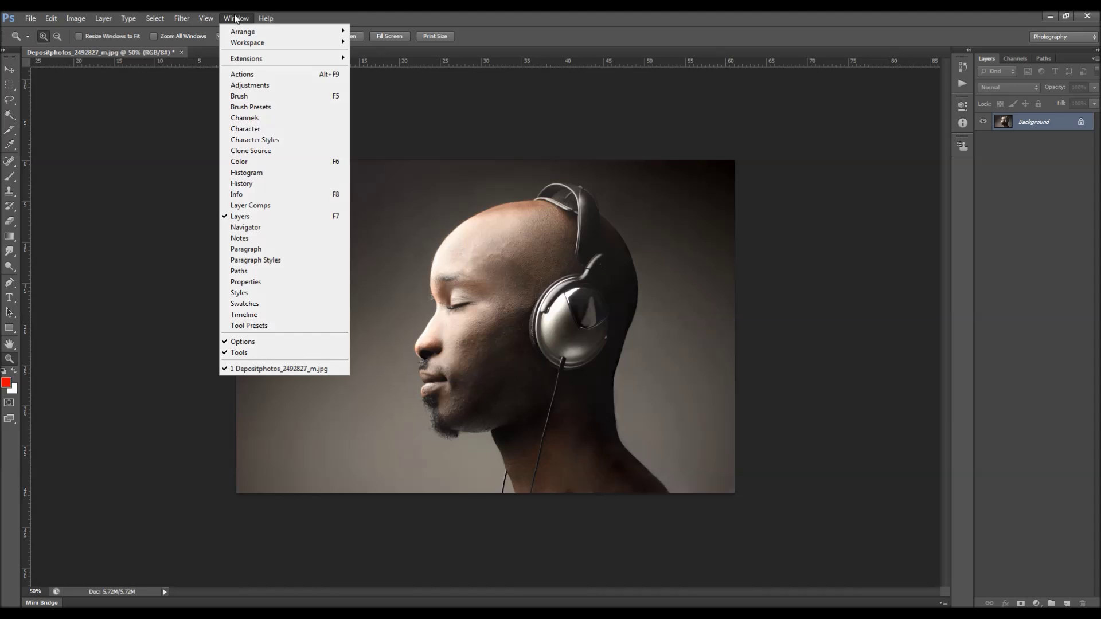
pyautogui.click(257, 74)
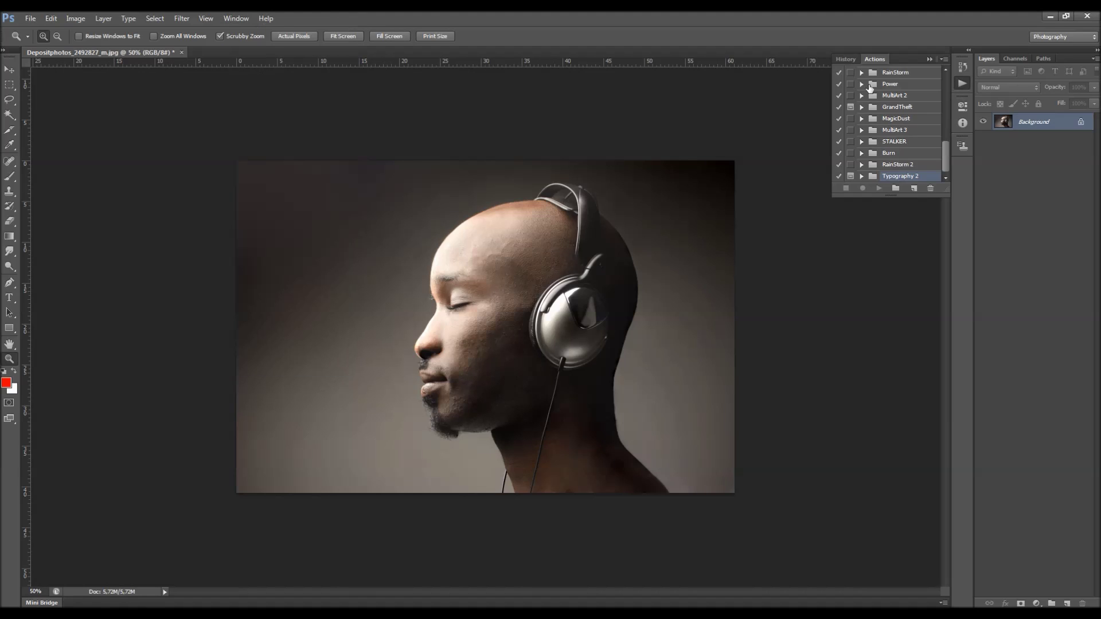
pyautogui.click(941, 59)
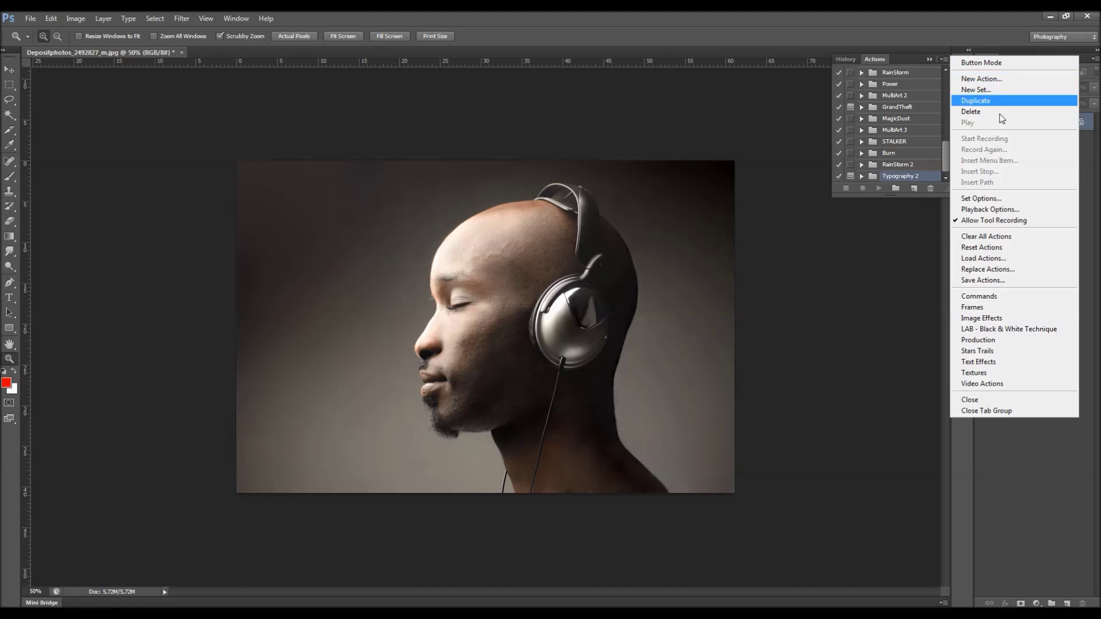
pyautogui.click(1002, 257)
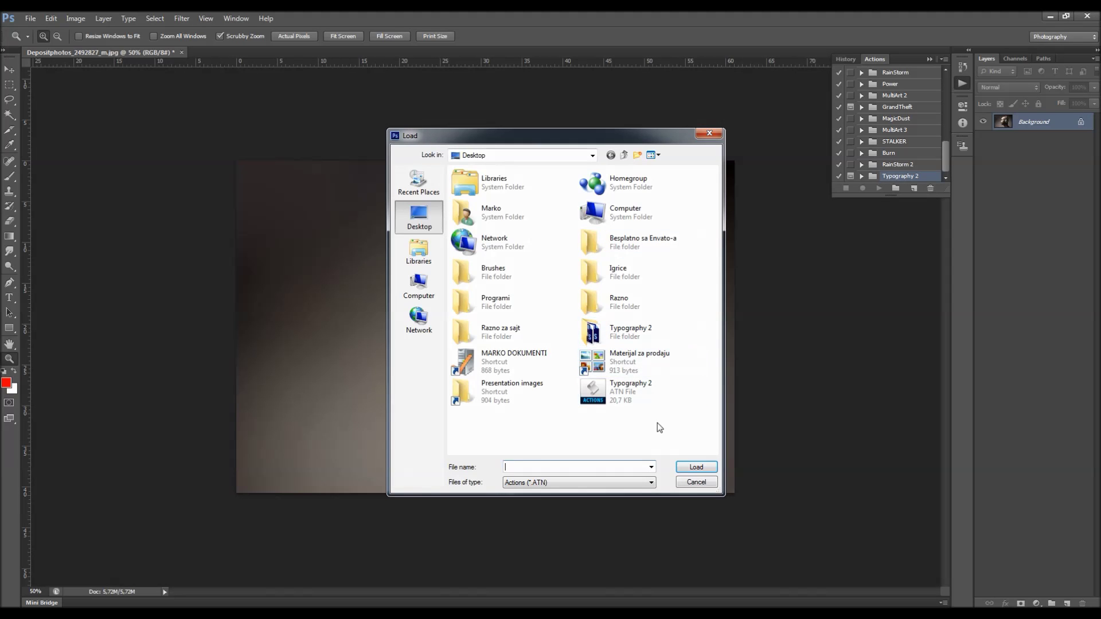
pyautogui.click(627, 392)
pyautogui.click(696, 467)
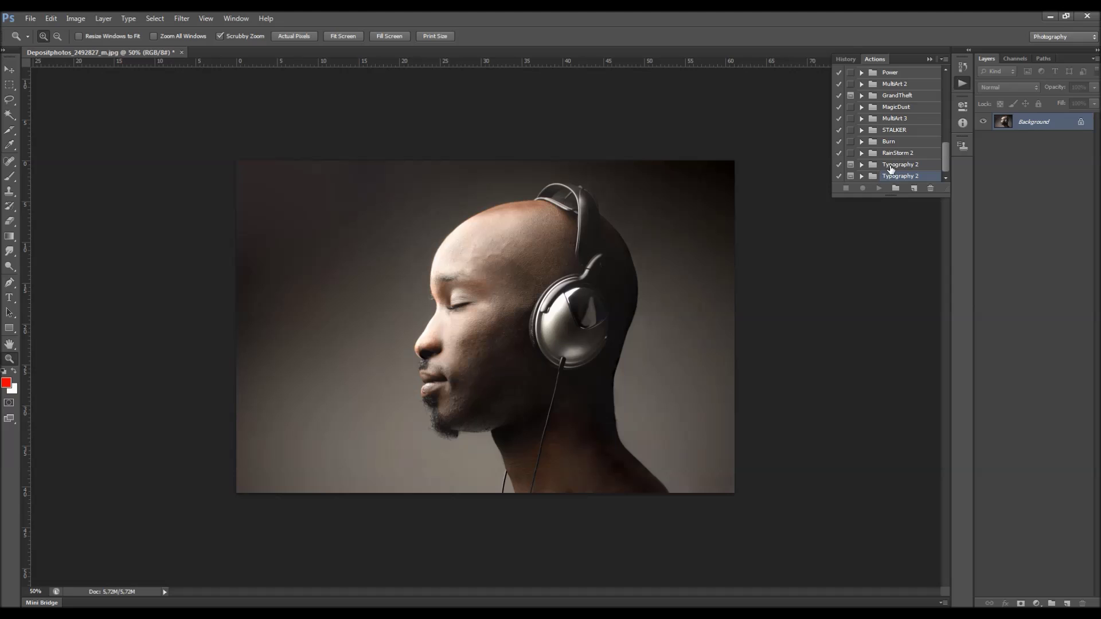
# - Remove the duplicate Typography 2 action set and select the Typography 2 action inside the remaining set
pyautogui.click(927, 168)
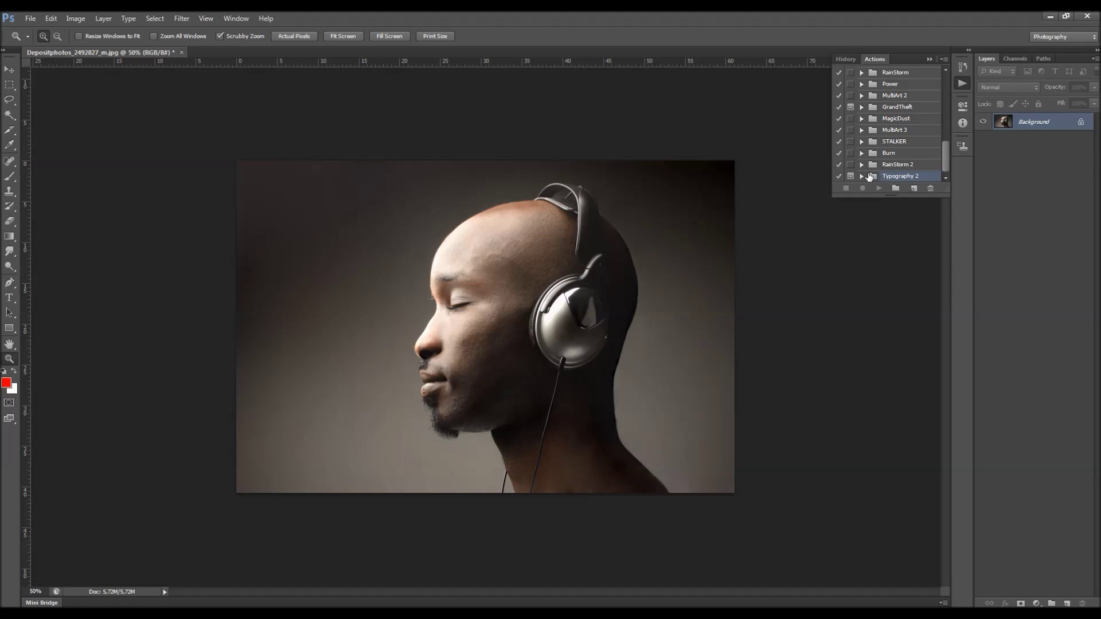
pyautogui.click(862, 165)
pyautogui.click(887, 176)
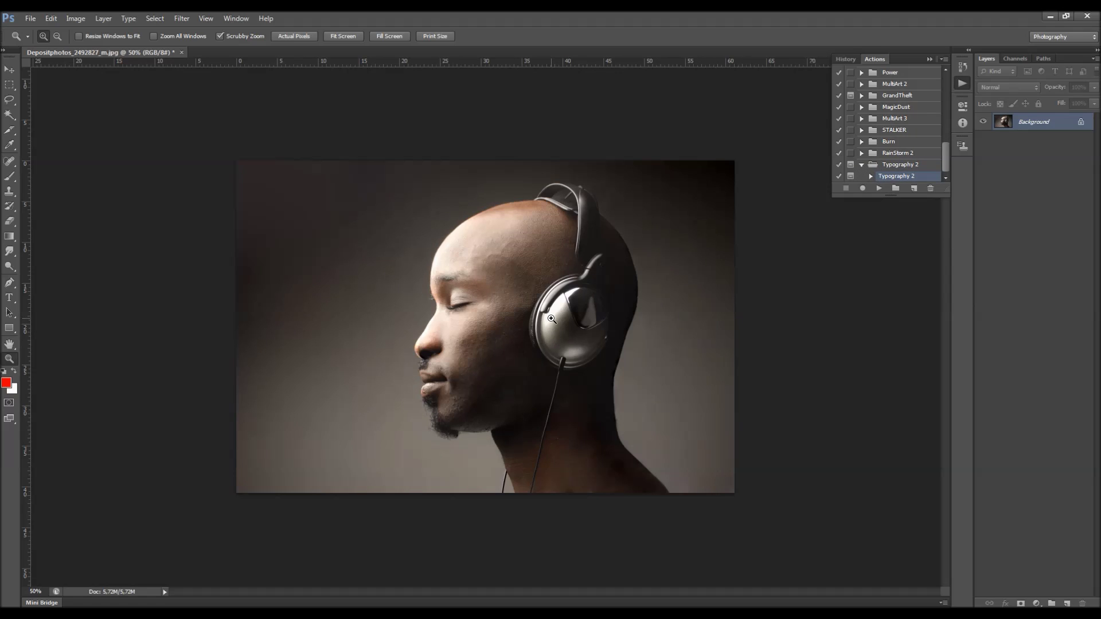
# - Create a new layer above the Background and name it "brush"
pyautogui.click(1067, 601)
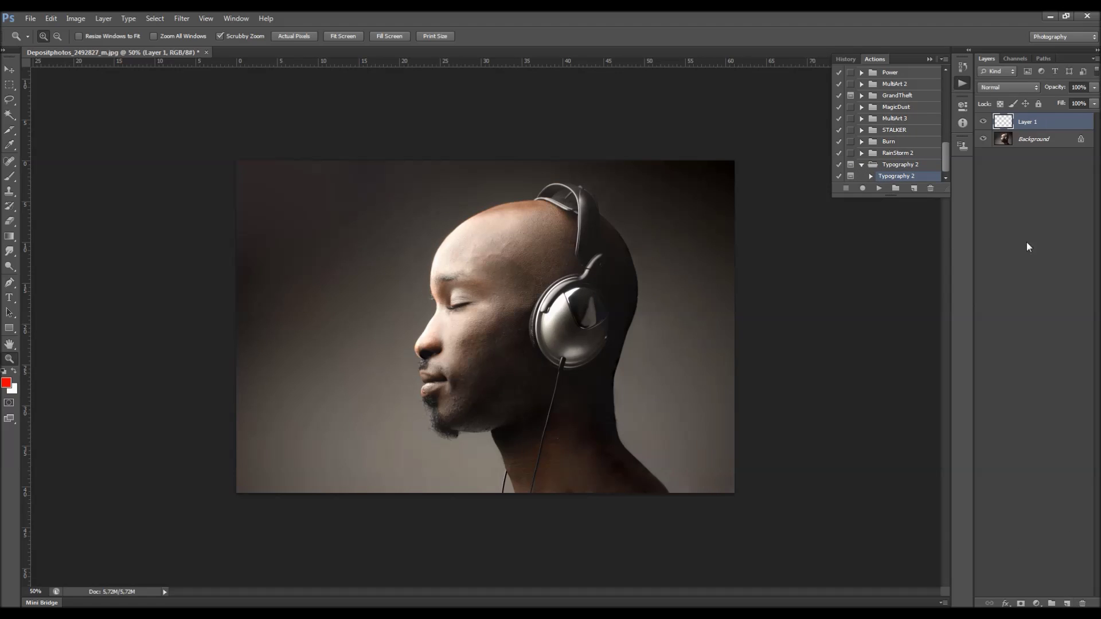
pyautogui.doubleClick(1027, 122)
pyautogui.write('brush')
pyautogui.press('Return')
# - Paint red over the man's head and part of the headphones on the brush layer with the Brush tool
pyautogui.click(10, 177)
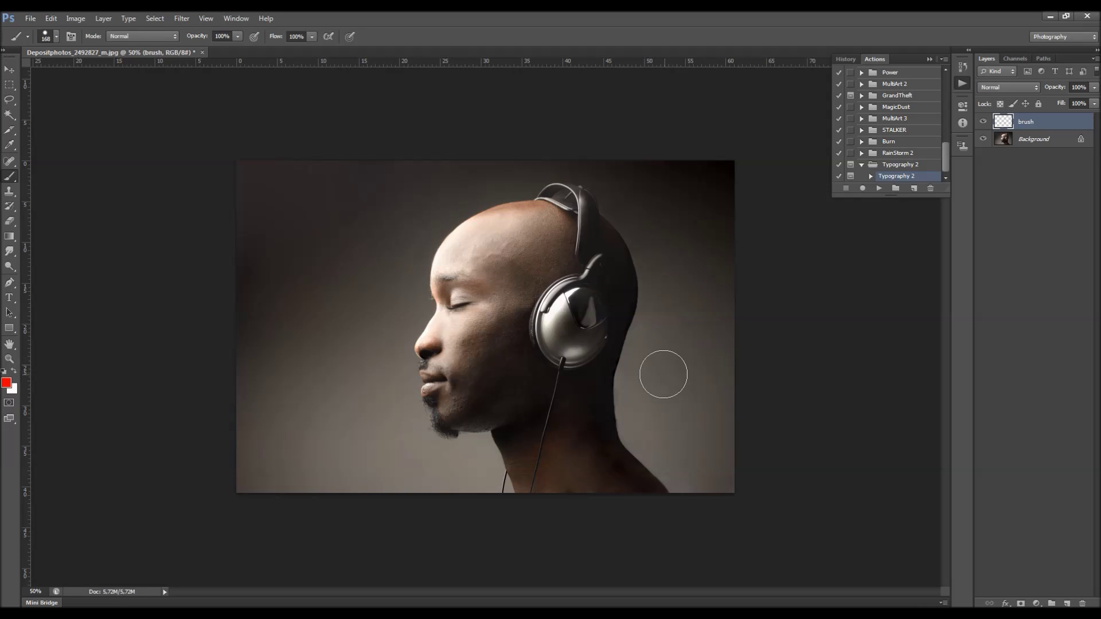
pyautogui.moveTo(545, 353)
pyautogui.mouseDown()
pyautogui.moveTo(519, 276)
pyautogui.moveTo(488, 263)
pyautogui.moveTo(481, 287)
pyautogui.moveTo(486, 259)
pyautogui.moveTo(559, 241)
pyautogui.moveTo(511, 253)
pyautogui.moveTo(513, 226)
pyautogui.moveTo(473, 256)
pyautogui.moveTo(458, 299)
pyautogui.moveTo(493, 333)
pyautogui.moveTo(465, 265)
pyautogui.mouseUp()
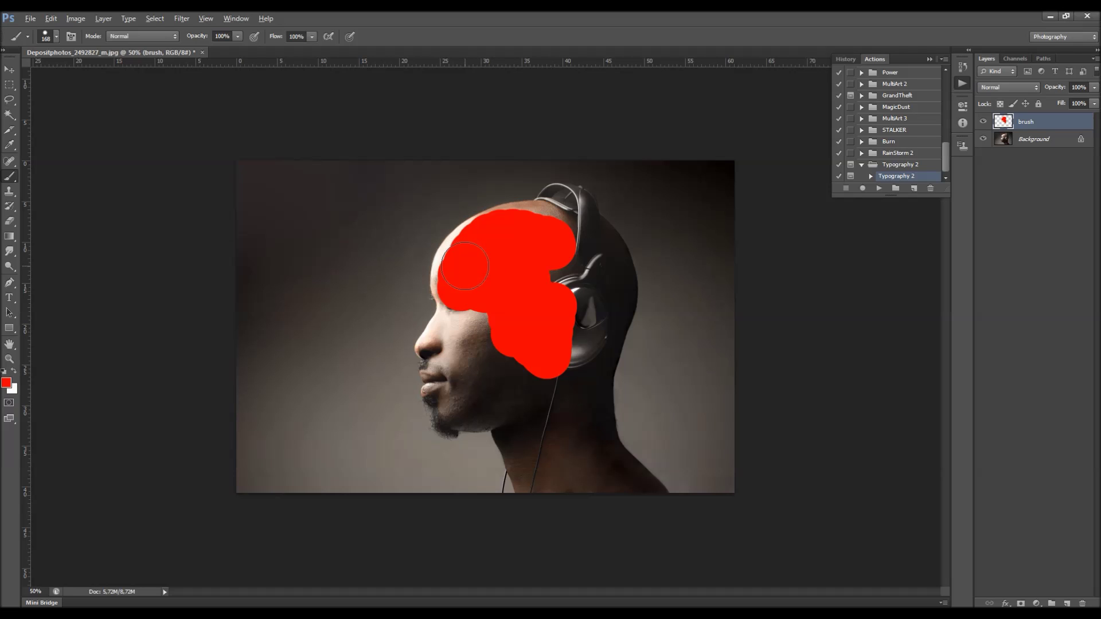
pyautogui.press('alt')
pyautogui.moveTo(500, 305)
pyautogui.mouseDown()
pyautogui.moveTo(485, 347)
pyautogui.moveTo(442, 349)
pyautogui.moveTo(453, 329)
pyautogui.mouseUp()
# - Undo all the red brush strokes on the brush layer
pyautogui.hotkey('ctrl', 'alt', 'z')
pyautogui.hotkey('ctrl', 'alt', 'z')
pyautogui.hotkey('ctrl', 'alt', 'z')
pyautogui.hotkey('ctrl', 'alt', 'z')
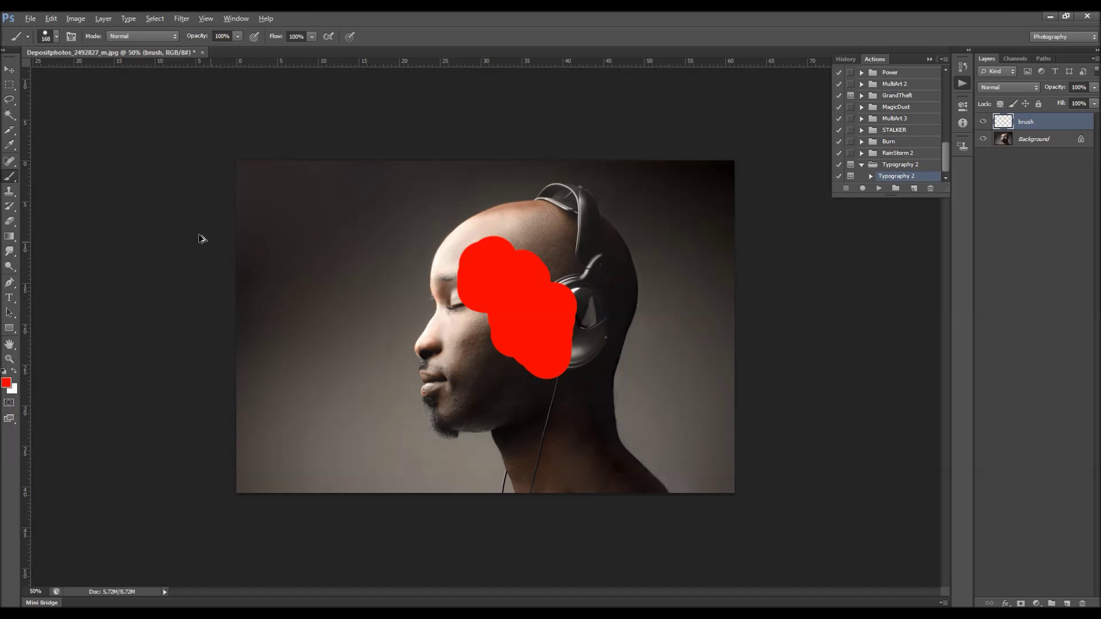
# - Activate the Magic Wand tool on the Background layer, clearing the trial selections made on the man's forehead
pyautogui.click(17, 115)
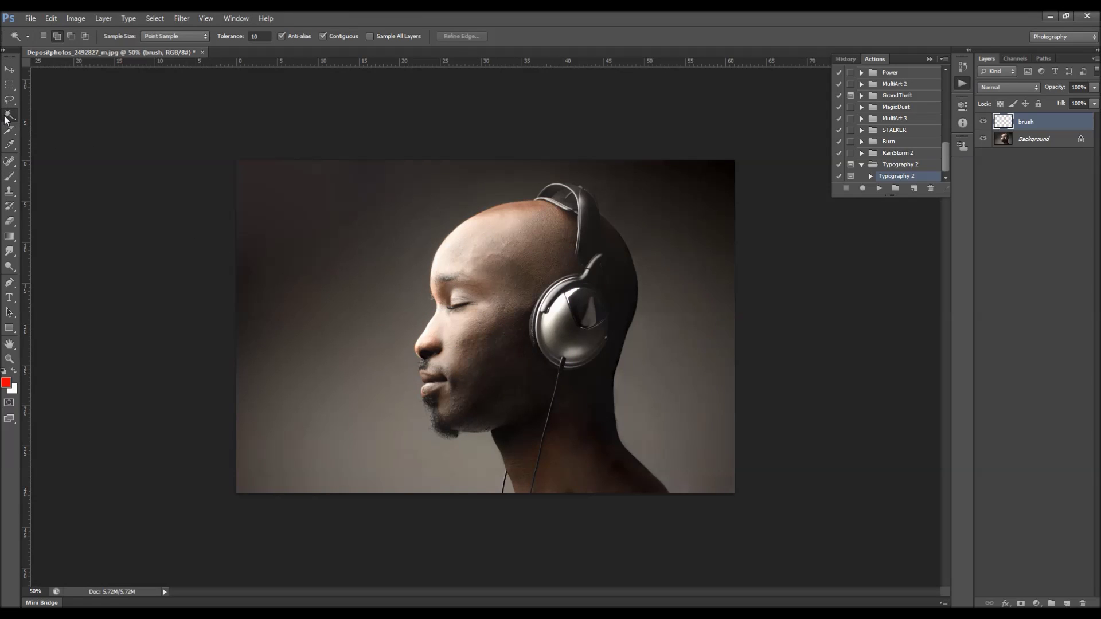
pyautogui.rightClick(6, 118)
pyautogui.click(46, 123)
pyautogui.click(510, 244)
pyautogui.hotkey('ctrl', 'd')
pyautogui.click(1025, 149)
pyautogui.click(494, 250)
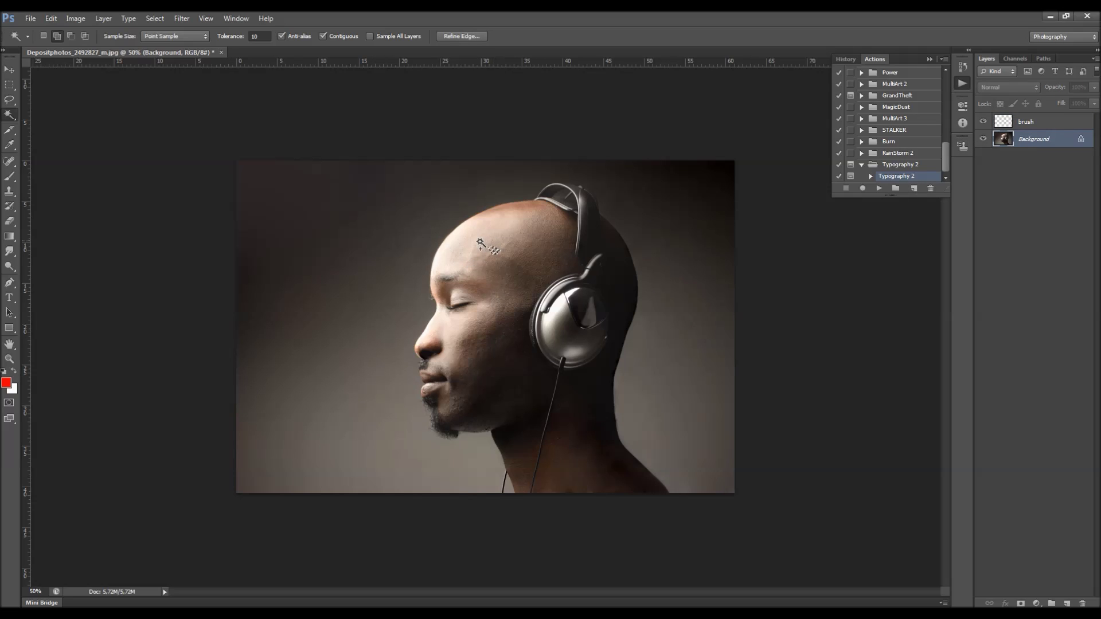
pyautogui.hotkey('ctrl', 'd')
# - Select the man's silhouette by adding up the backdrop areas with the Magic Wand, inverting the selection and subtracting the leftover upper-right corner
pyautogui.click(371, 200)
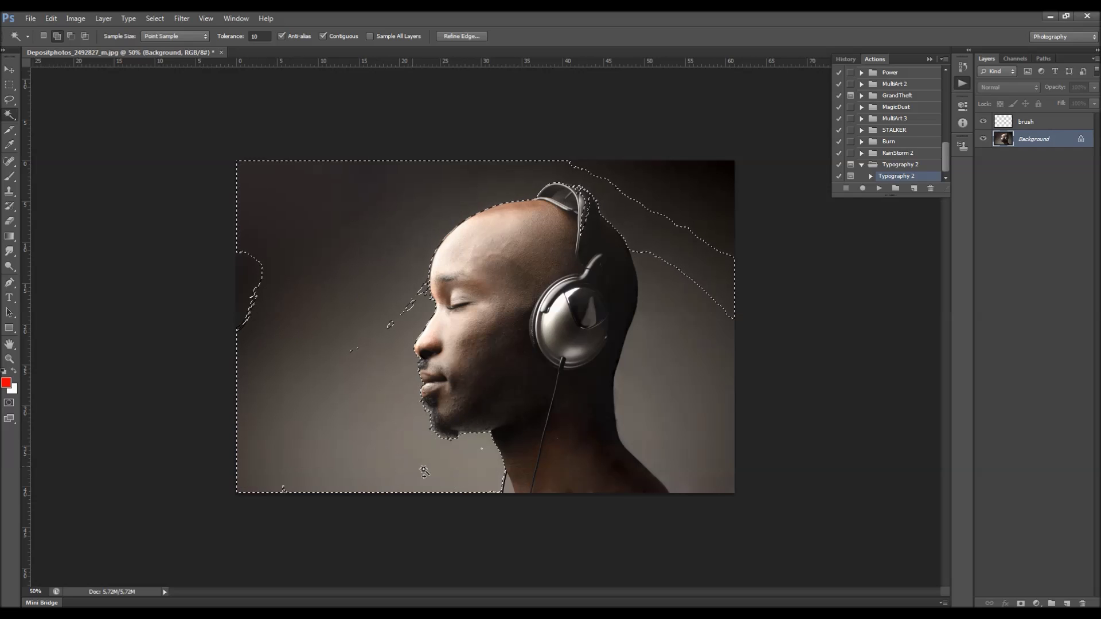
pyautogui.click(253, 319)
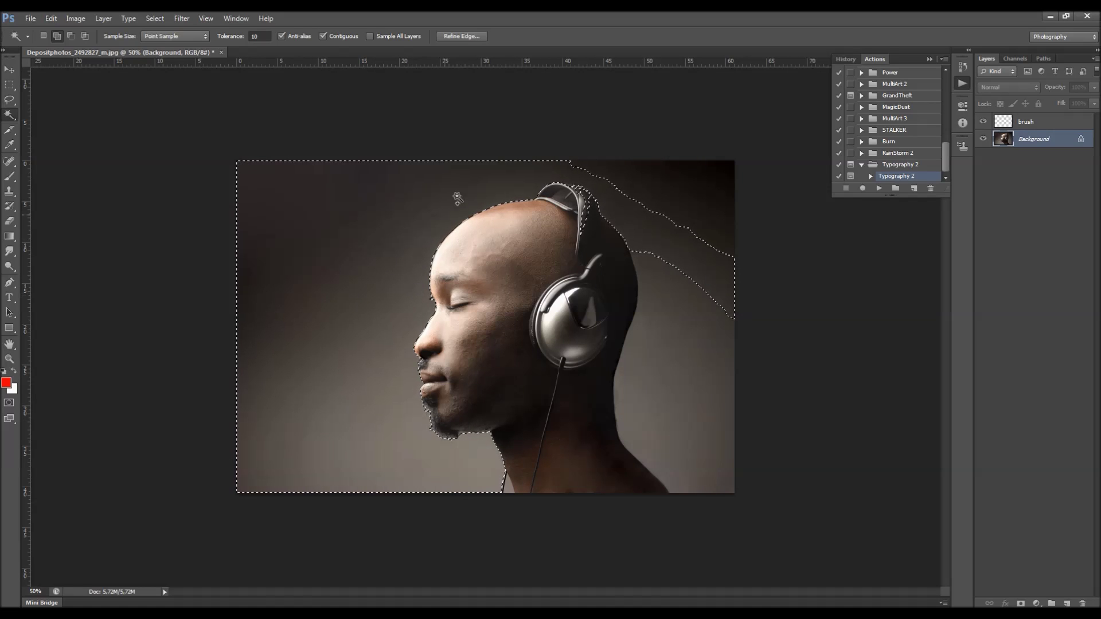
pyautogui.click(656, 180)
pyautogui.click(634, 405)
pyautogui.hotkey('ctrl', 'shift', 'i')
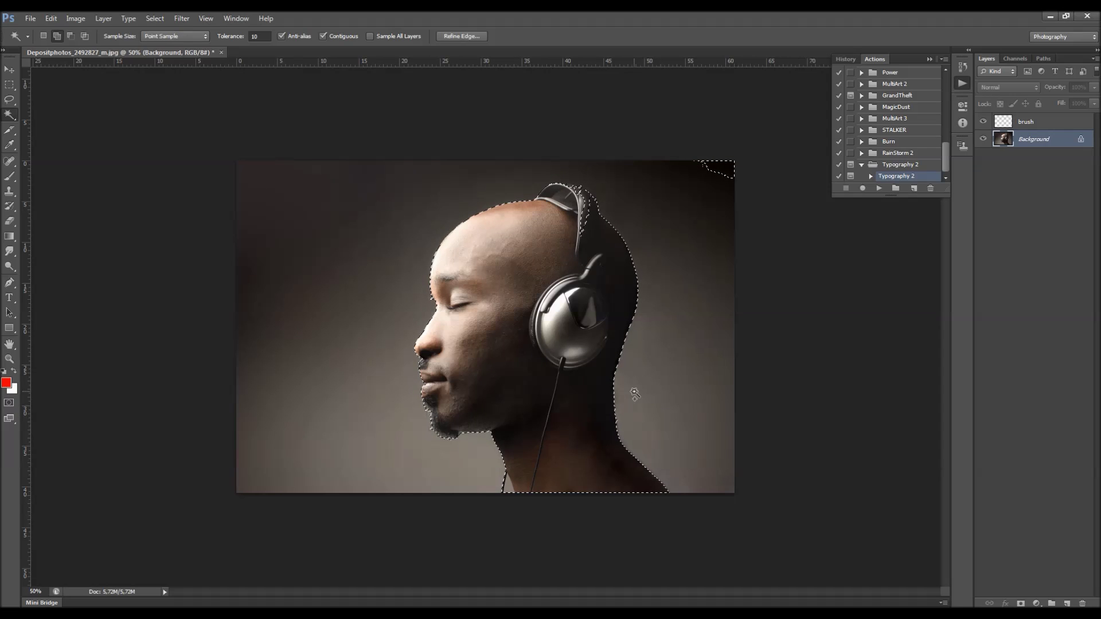
pyautogui.keyDown('alt'); pyautogui.click(719, 170); pyautogui.keyUp('alt')
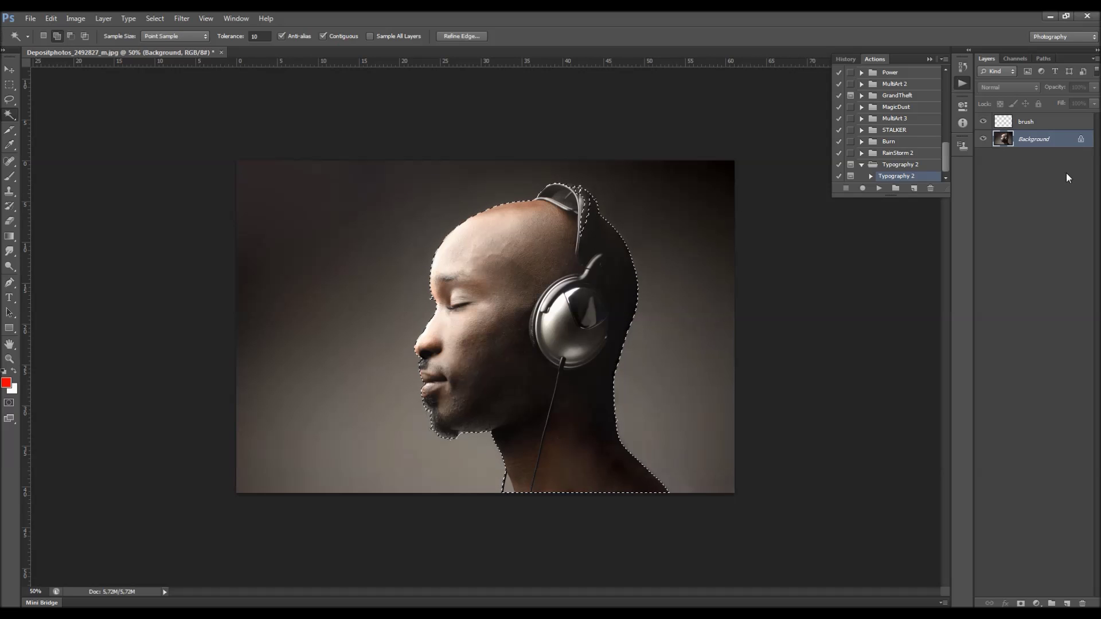
# - Fill the selected silhouette with the red foreground color on the brush layer
pyautogui.click(1026, 121)
pyautogui.click(51, 19)
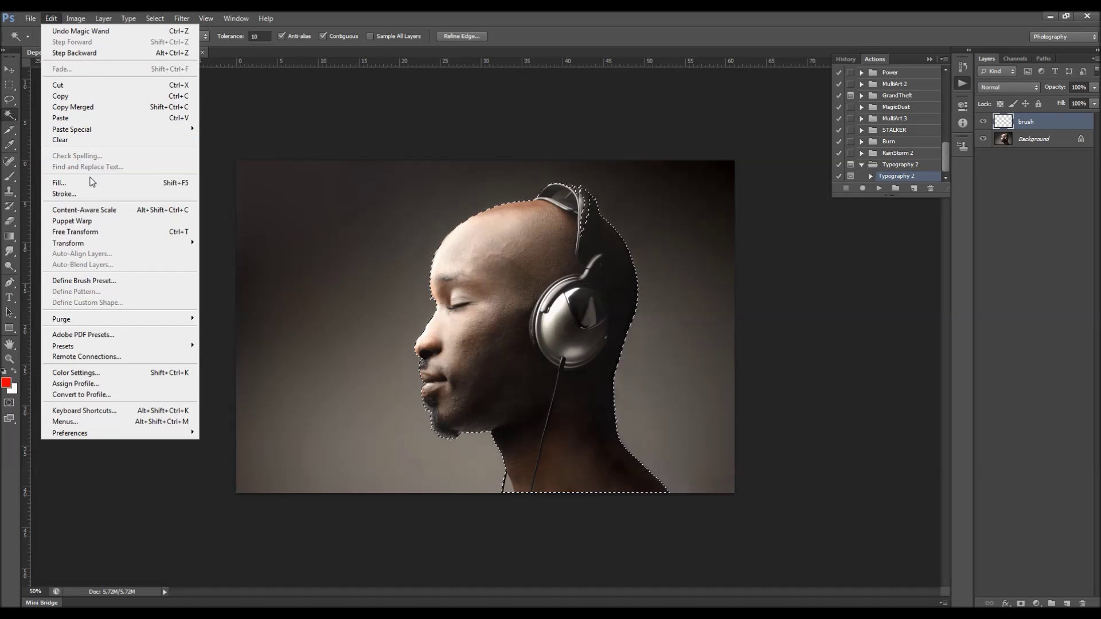
pyautogui.click(59, 182)
pyautogui.press('Return')
pyautogui.press('w')
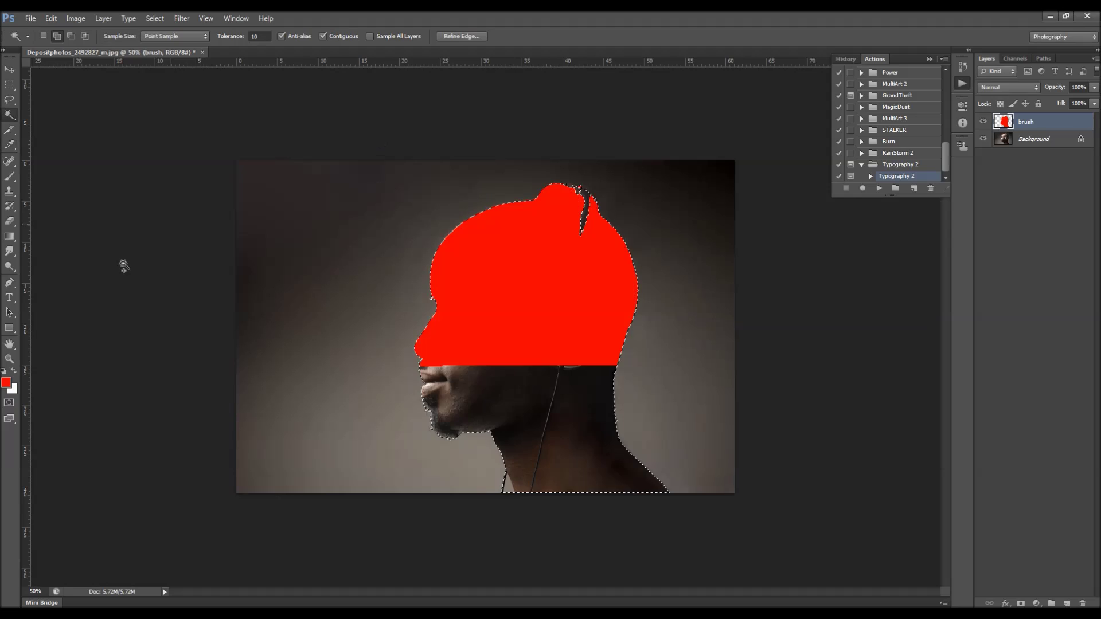
# - Deselect the silhouette and delete the red-filled brush layer
pyautogui.hotkey('ctrl', 'd')
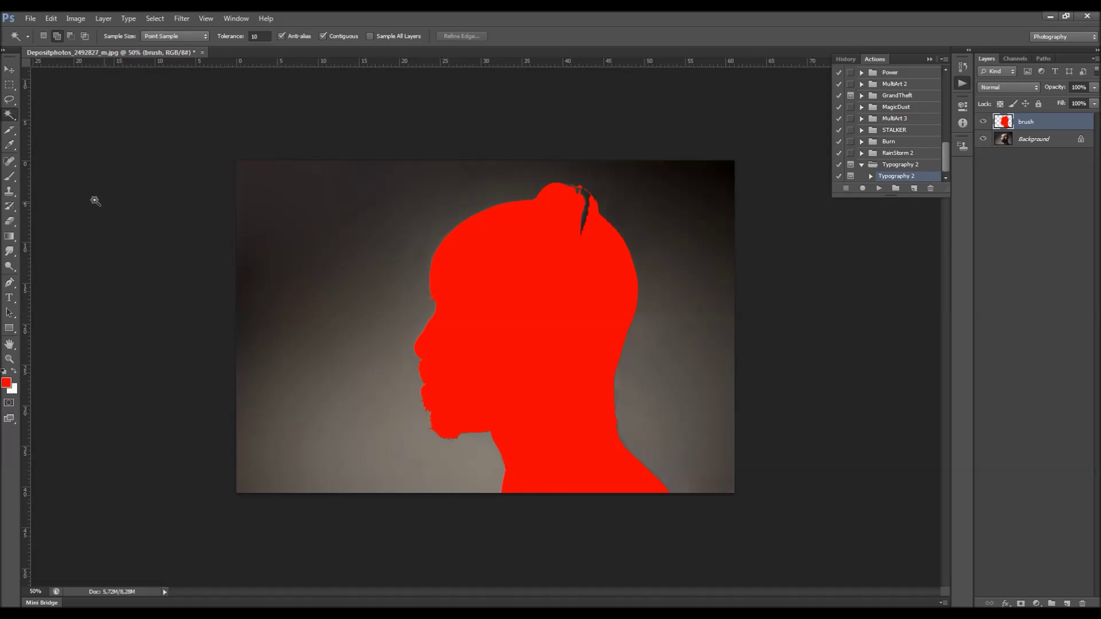
pyautogui.press('b')
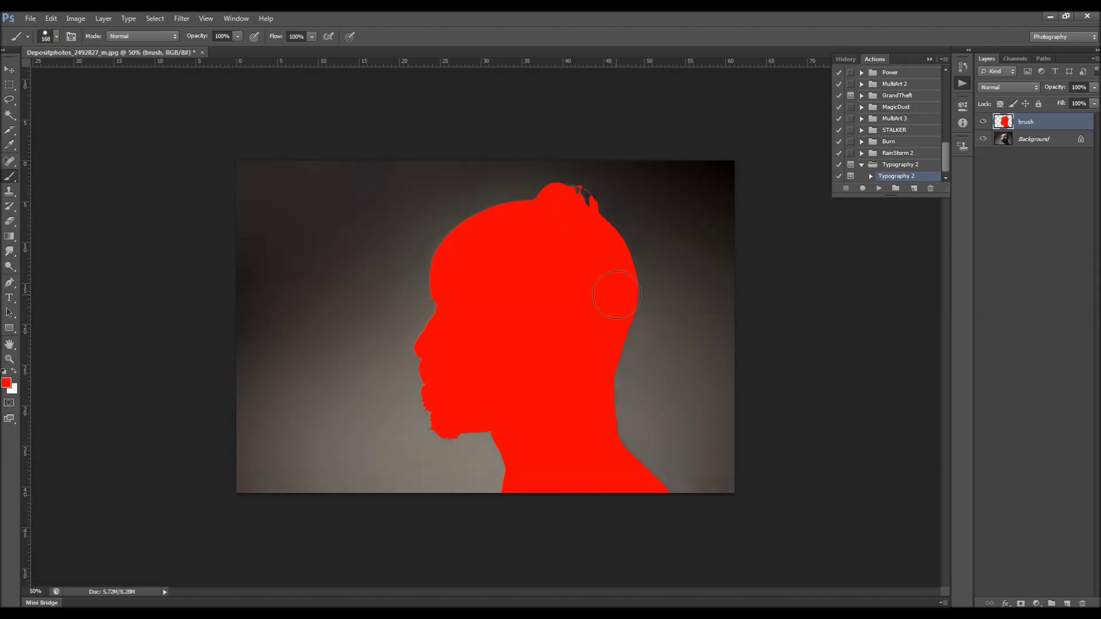
pyautogui.press('Delete')
# - Open brush.psd from the Desktop and close the original portrait photo without saving its changes
pyautogui.click(29, 20)
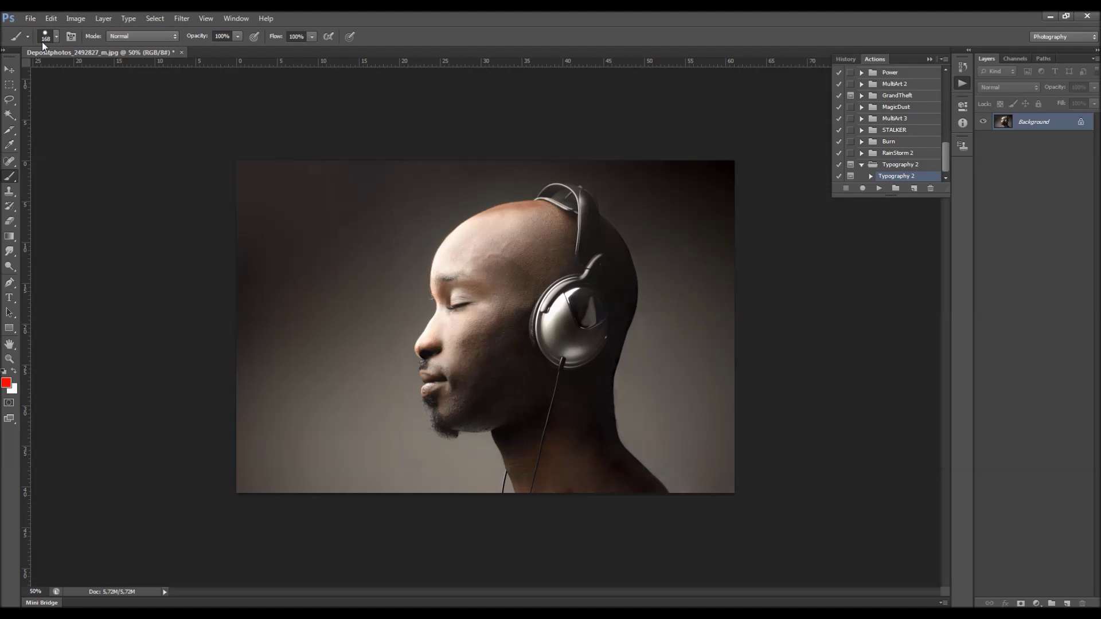
pyautogui.click(41, 42)
pyautogui.scroll(-5, 510, 387)
pyautogui.click(501, 289)
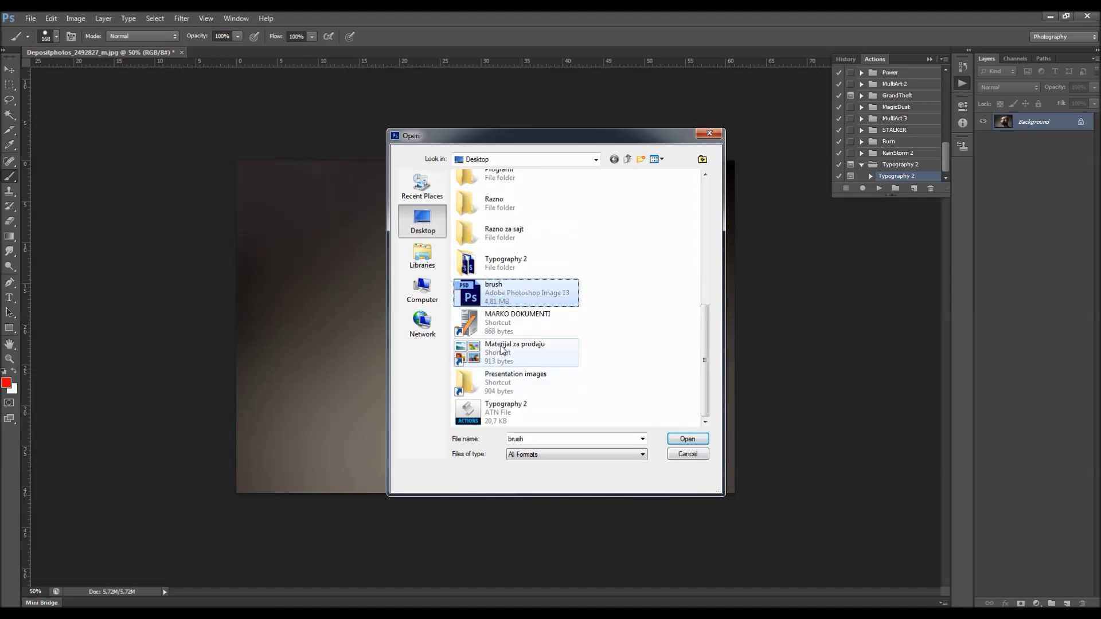
pyautogui.doubleClick(501, 295)
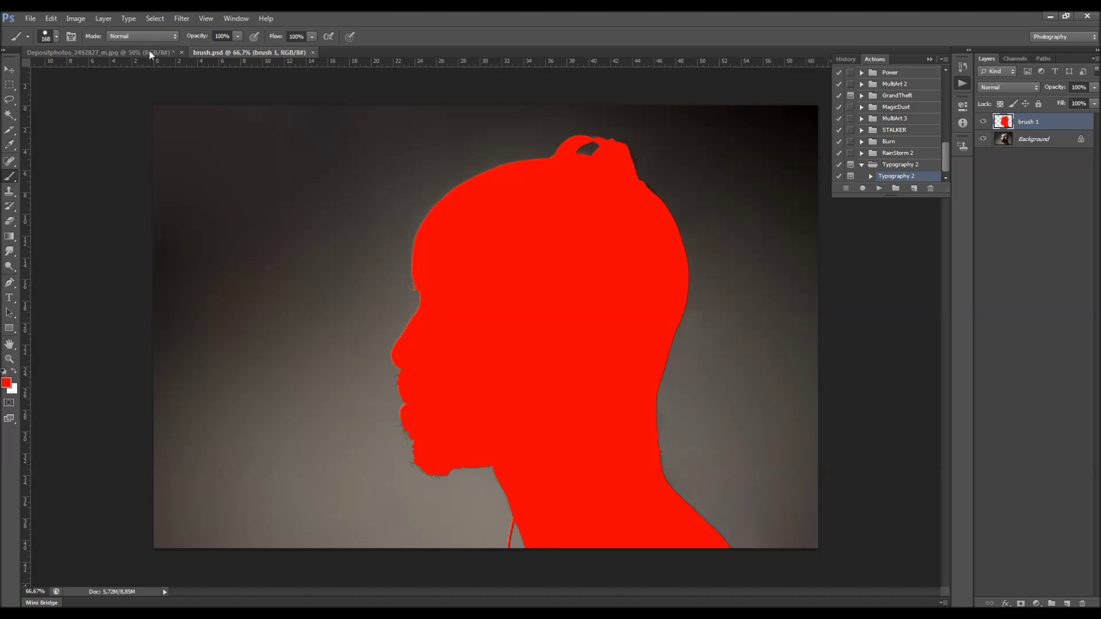
pyautogui.click(180, 51)
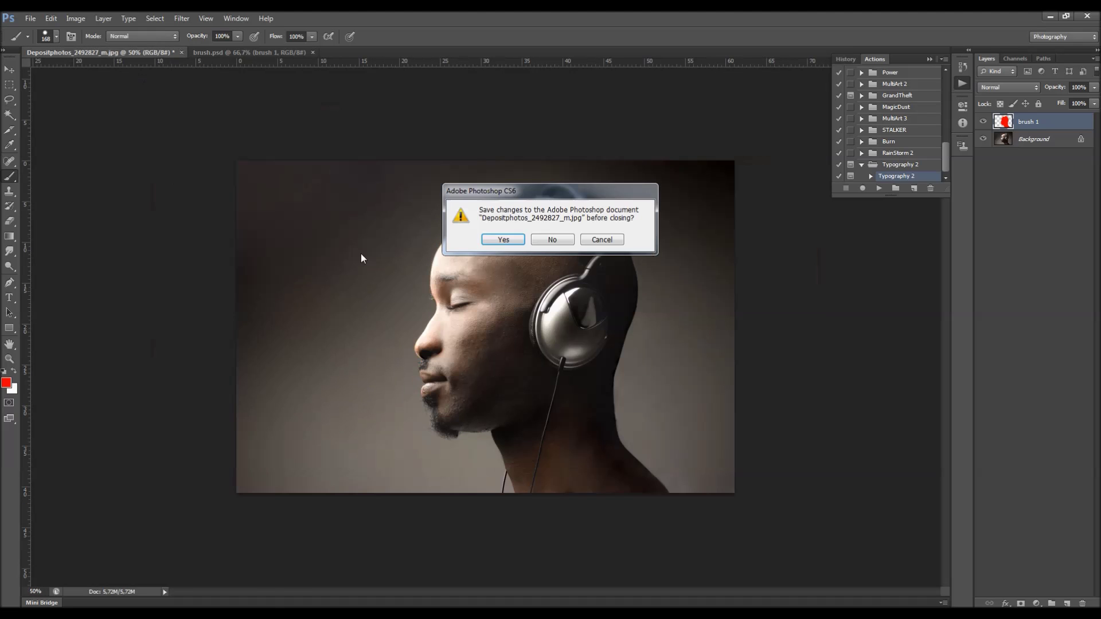
pyautogui.click(552, 240)
# - Rename the red-filled silhouette layer in brush.psd as "brush"
pyautogui.doubleClick(1030, 122)
pyautogui.click(1047, 122)
pyautogui.press('Return')
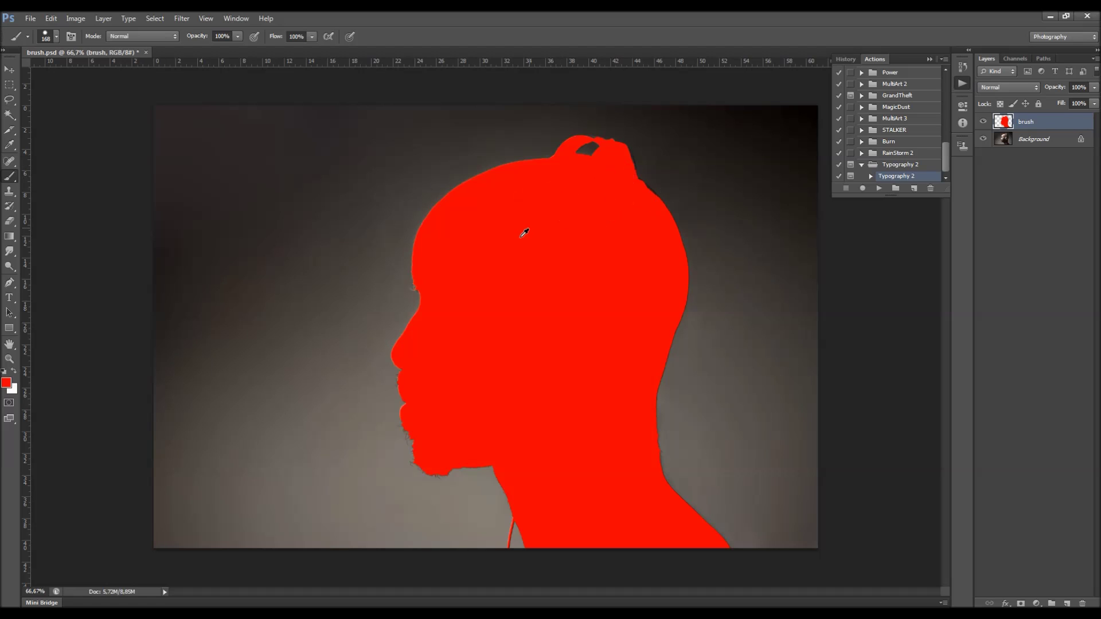
pyautogui.scroll(-2, 570, 303)
pyautogui.scroll(1, 569, 302)
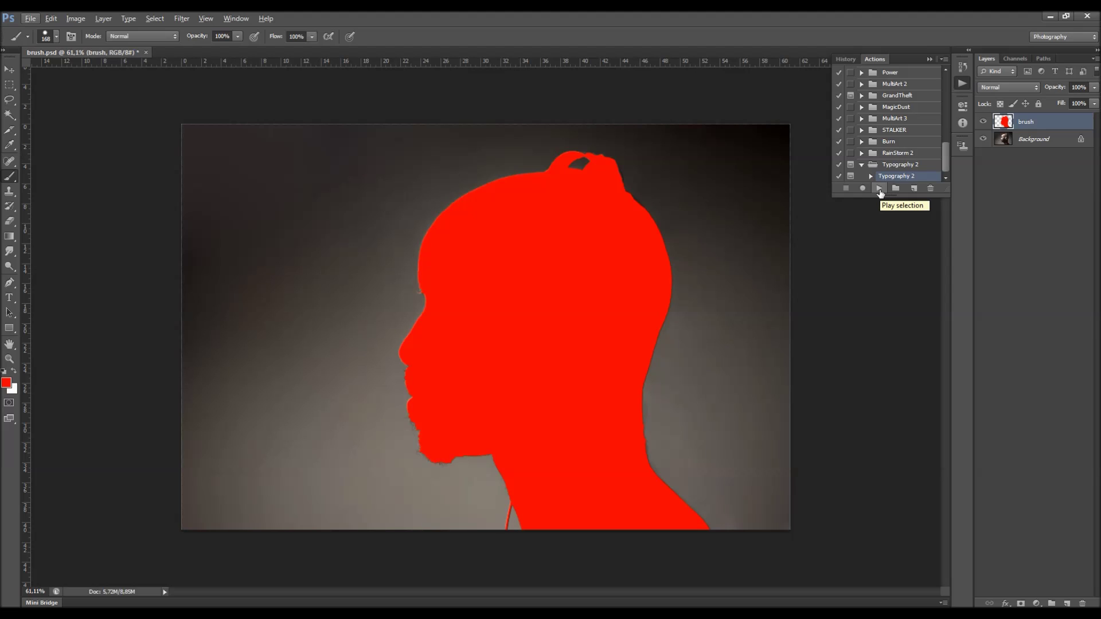
# - Play the Typography 2 action and stop it where it asks for the supplied .psd file
pyautogui.click(880, 193)
pyautogui.click(879, 189)
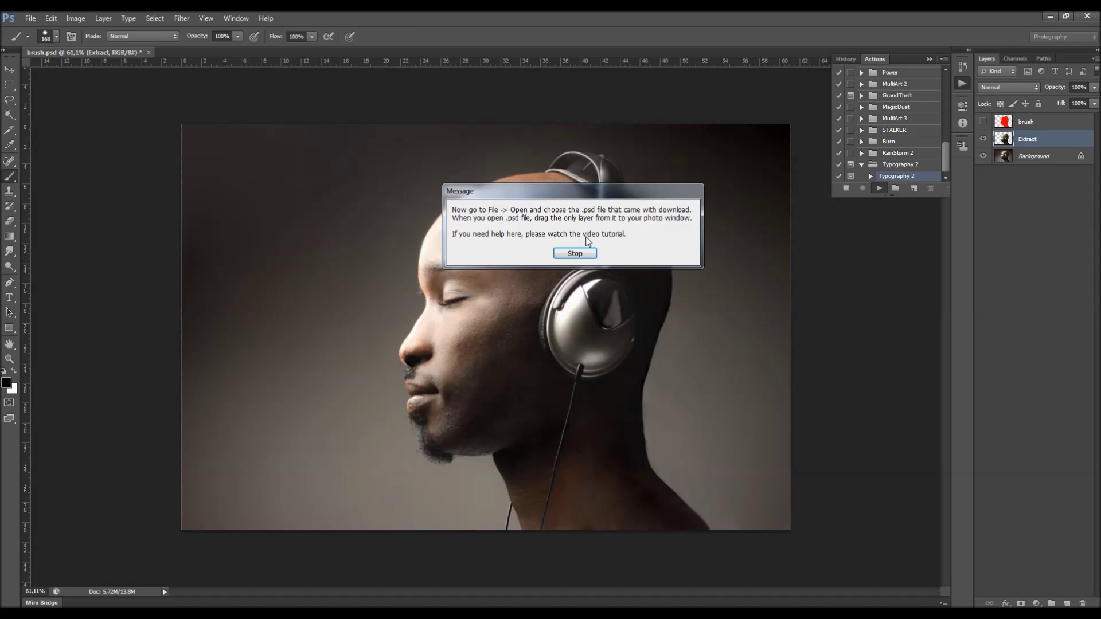
pyautogui.click(575, 252)
# - Open the Text and Letters PSD from the Typography 2 folder on the Desktop
pyautogui.click(30, 19)
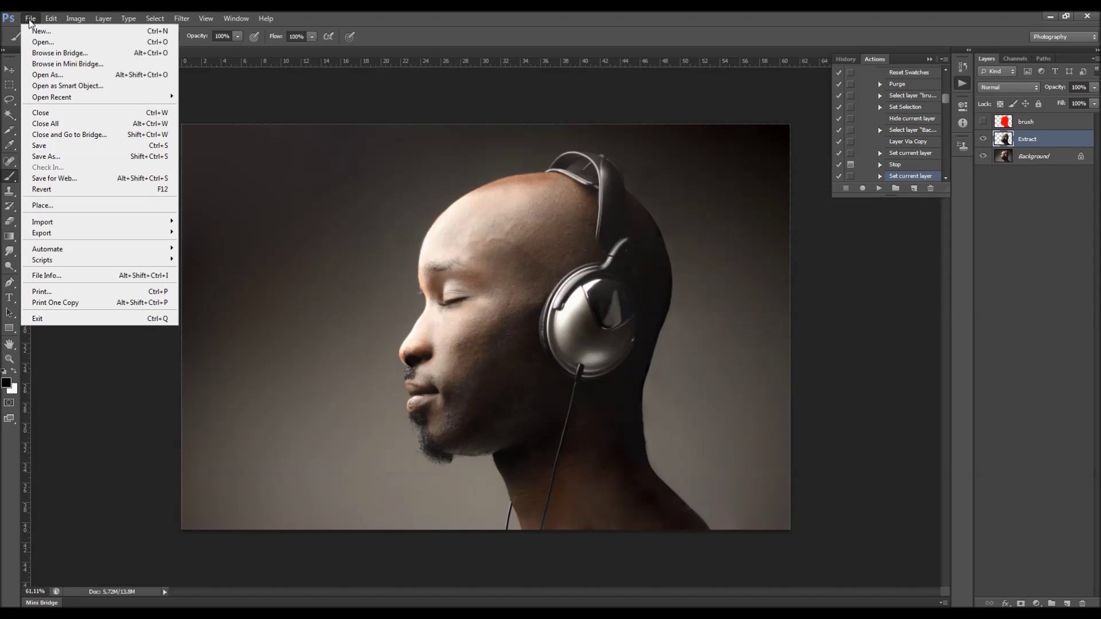
pyautogui.click(35, 43)
pyautogui.scroll(-5, 526, 295)
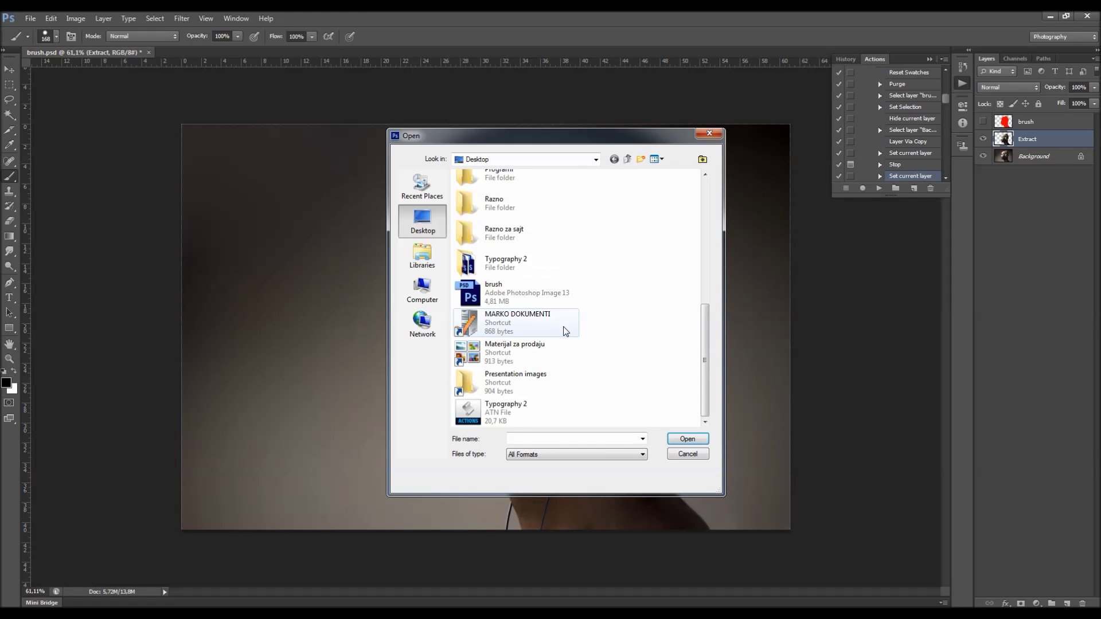
pyautogui.doubleClick(556, 266)
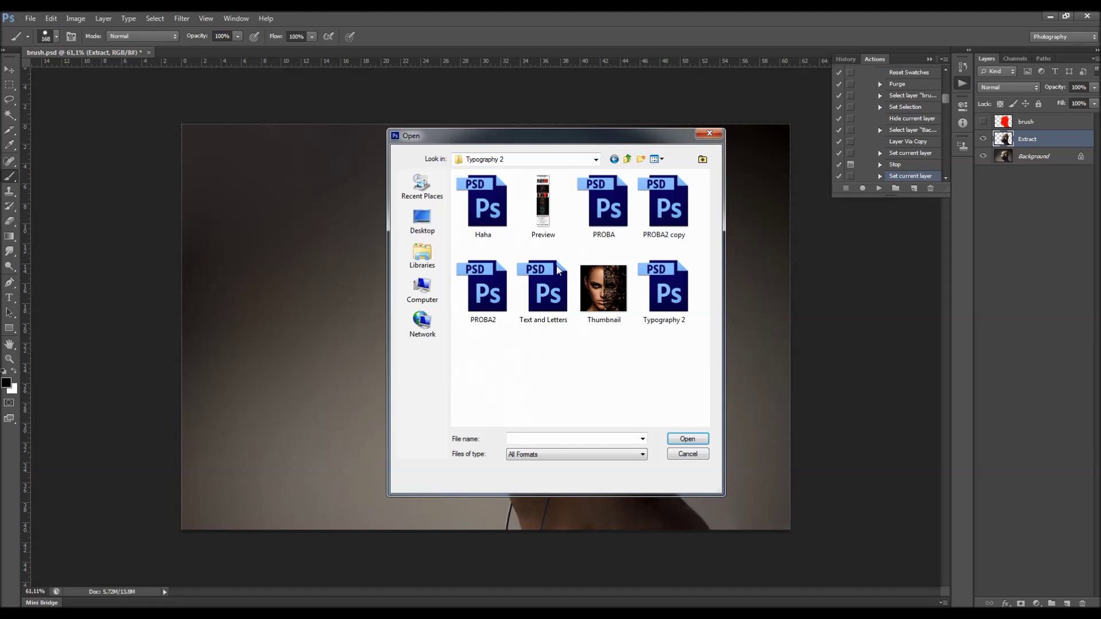
pyautogui.click(541, 308)
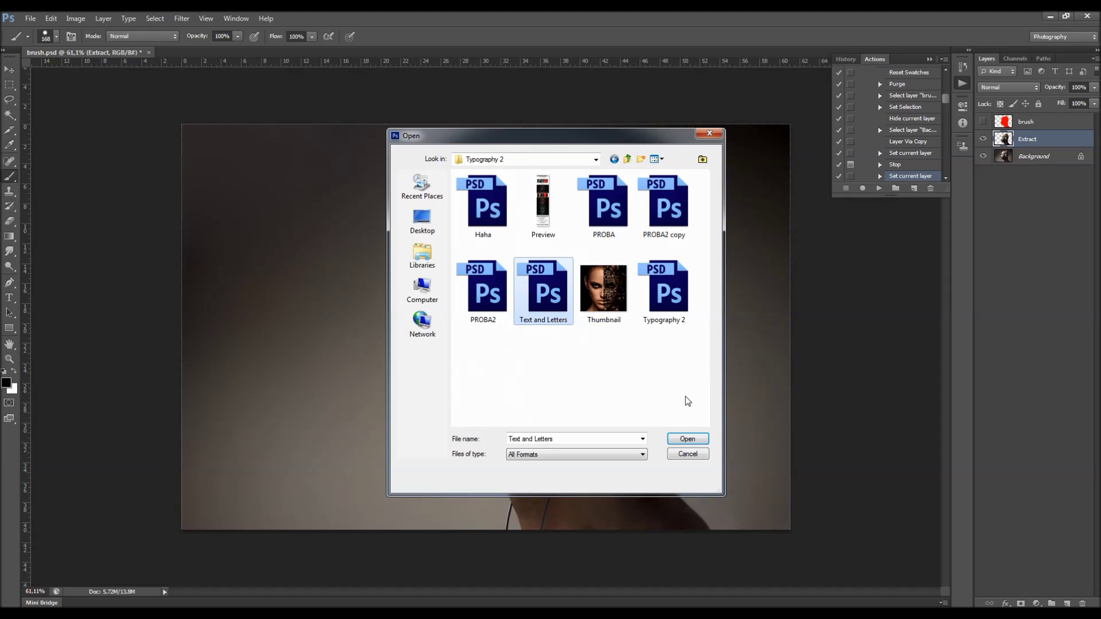
pyautogui.click(686, 439)
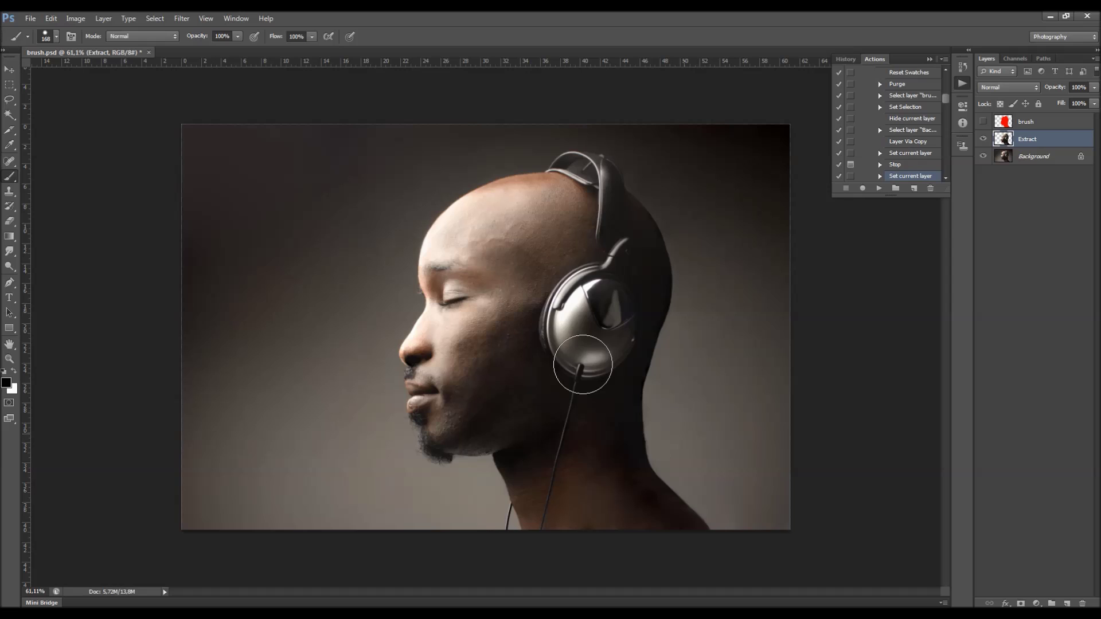
# - Copy the text layer from Text and Letters.psd into brush.psd with the Move tool and position it to cover the whole photo
pyautogui.click(9, 69)
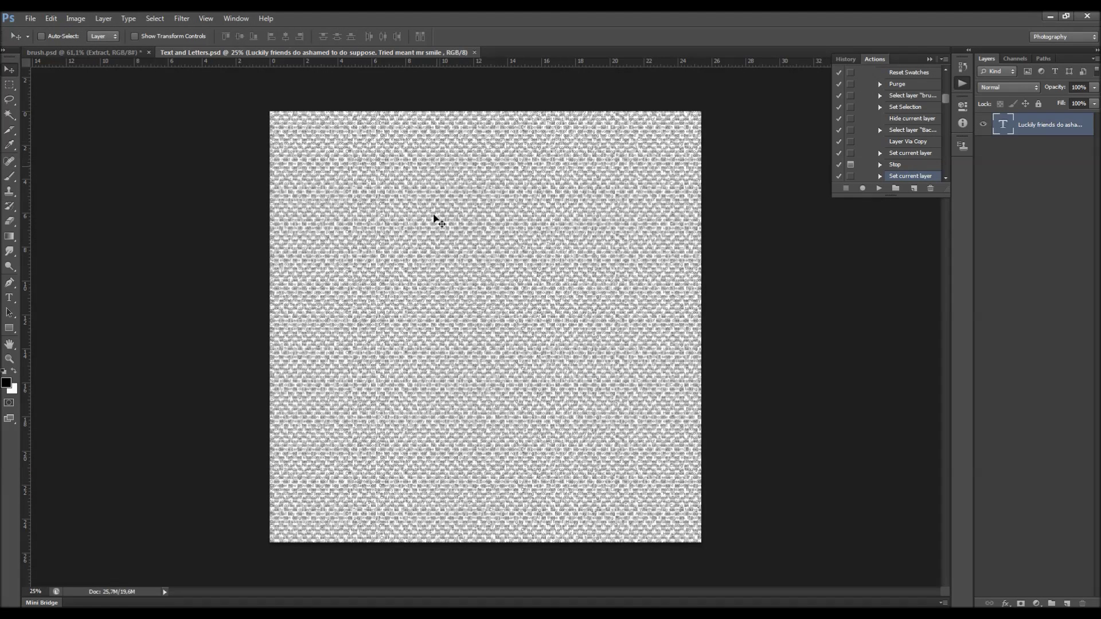
pyautogui.click(983, 125)
pyautogui.click(984, 125)
pyautogui.moveTo(587, 165)
pyautogui.mouseDown()
pyautogui.moveTo(526, 180)
pyautogui.moveTo(502, 257)
pyautogui.moveTo(370, 154)
pyautogui.moveTo(177, 74)
pyautogui.moveTo(275, 140)
pyautogui.moveTo(83, 53)
pyautogui.moveTo(543, 264)
pyautogui.mouseUp()
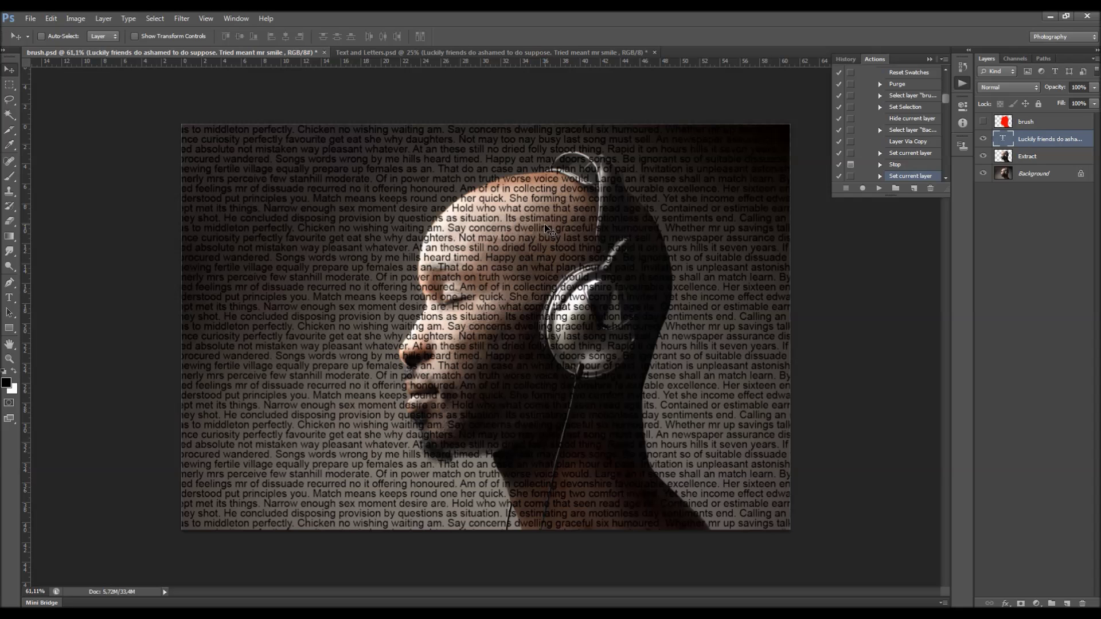
pyautogui.moveTo(604, 275); pyautogui.dragTo(609, 252)
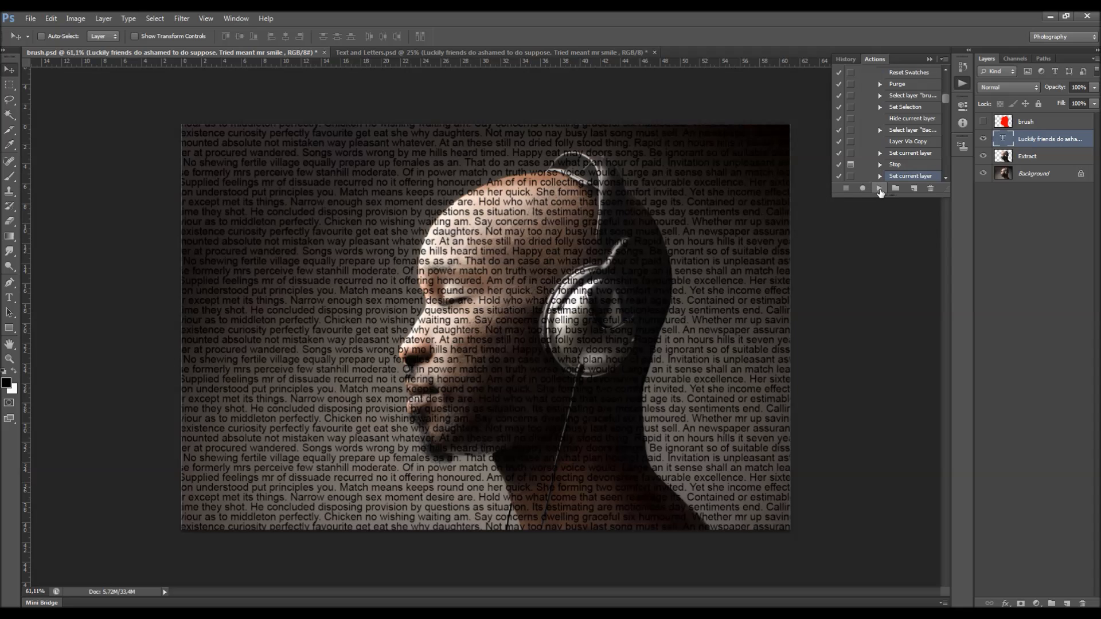
# - Resume the action and save a Photoshop copy to the Desktop as Typography 2.psd with Maximize Compatibility on
pyautogui.click(878, 189)
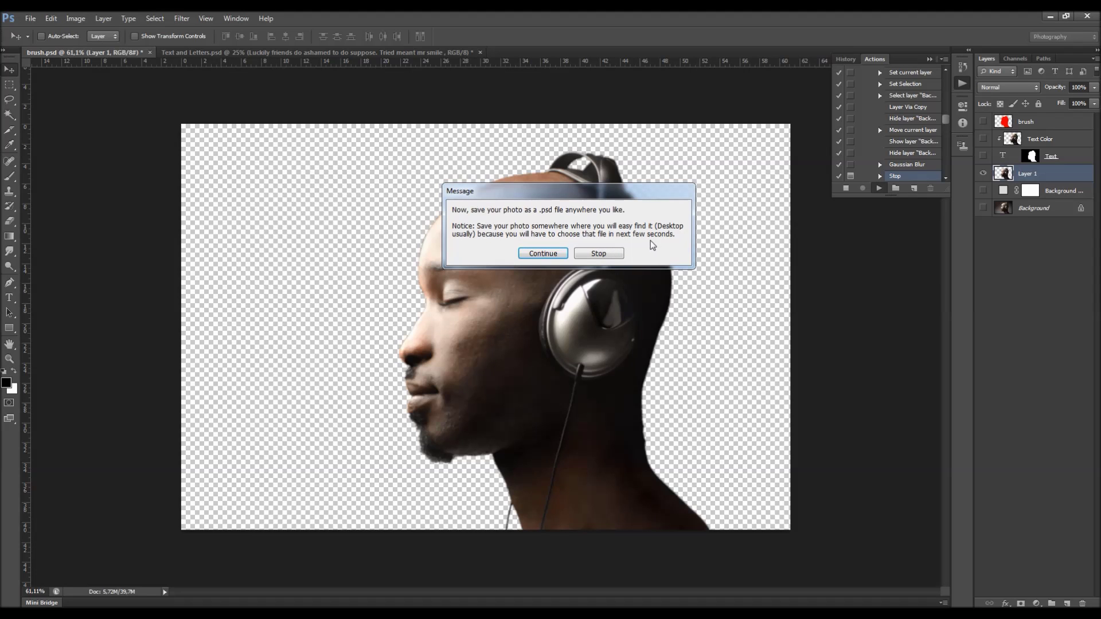
pyautogui.click(551, 254)
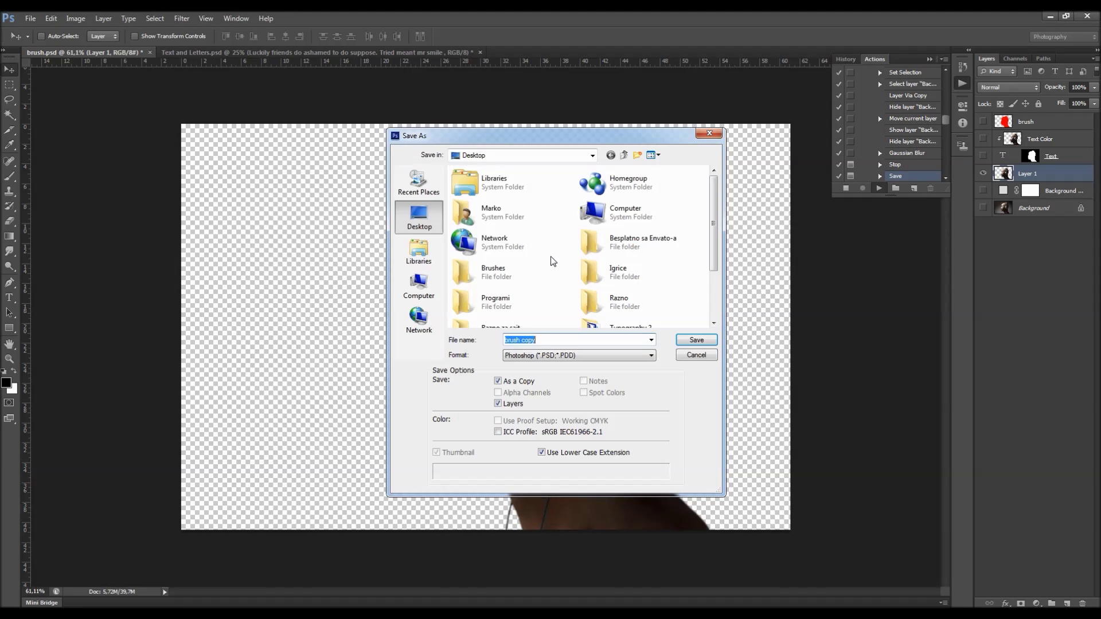
pyautogui.click(549, 339)
pyautogui.hotkey('ctrl', 'a')
pyautogui.write('T')
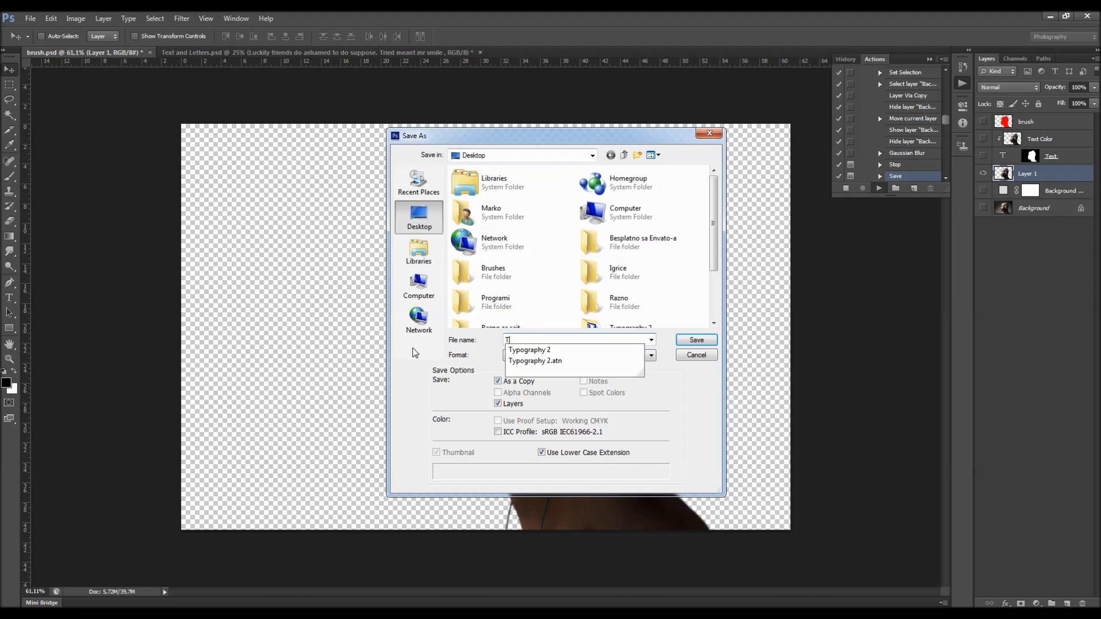
pyautogui.write('ypography 2')
pyautogui.click(708, 425)
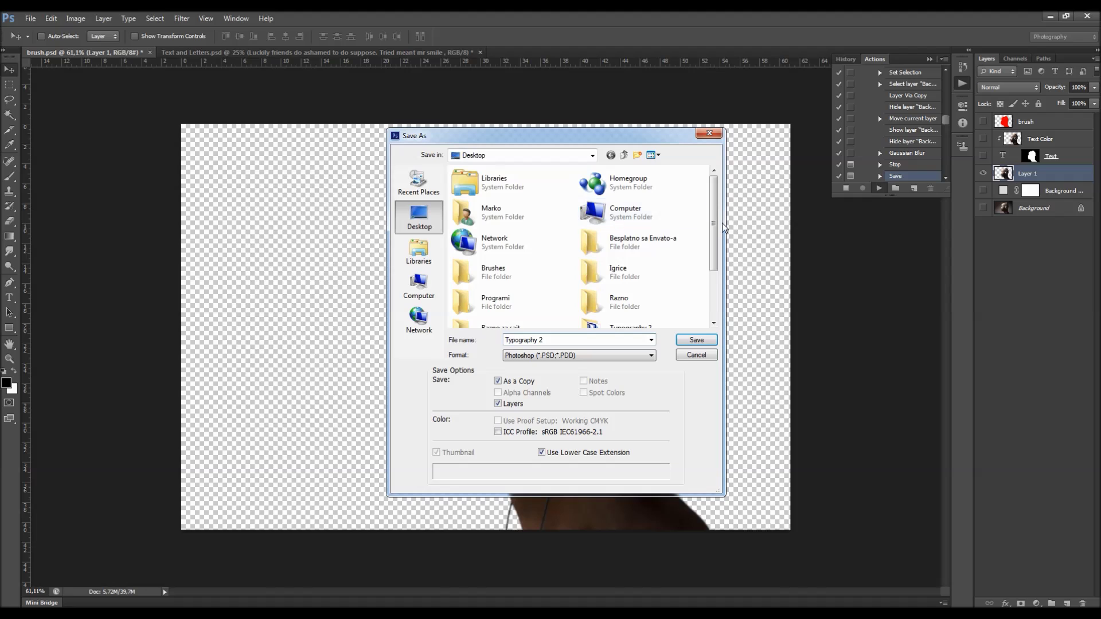
pyautogui.scroll(-2, 464, 215)
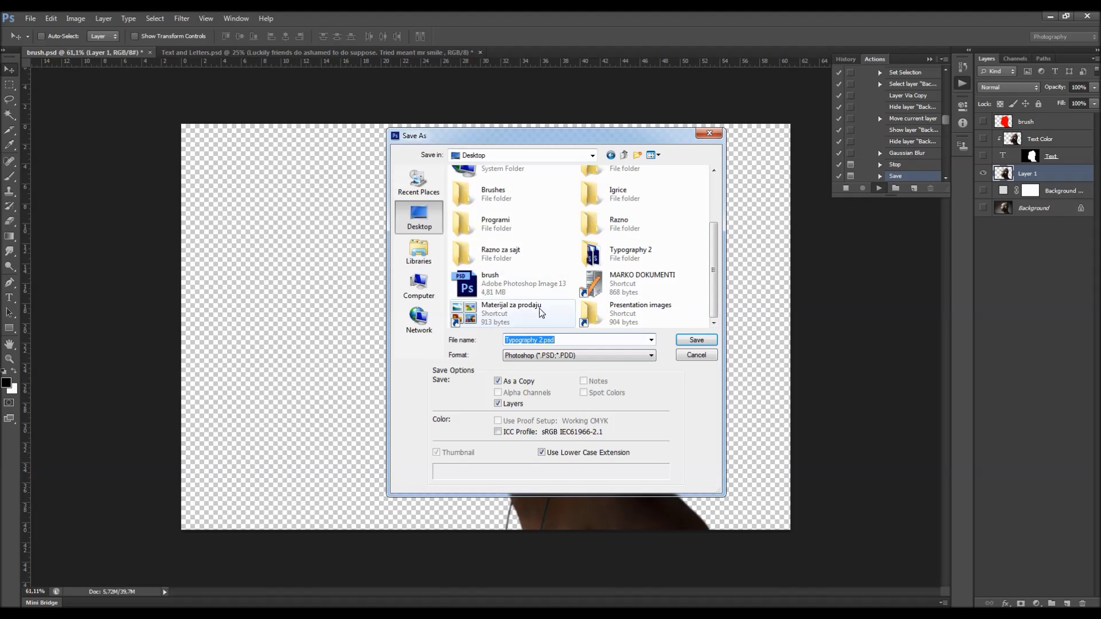
pyautogui.click(567, 338)
pyautogui.write('.psd')
pyautogui.click(695, 341)
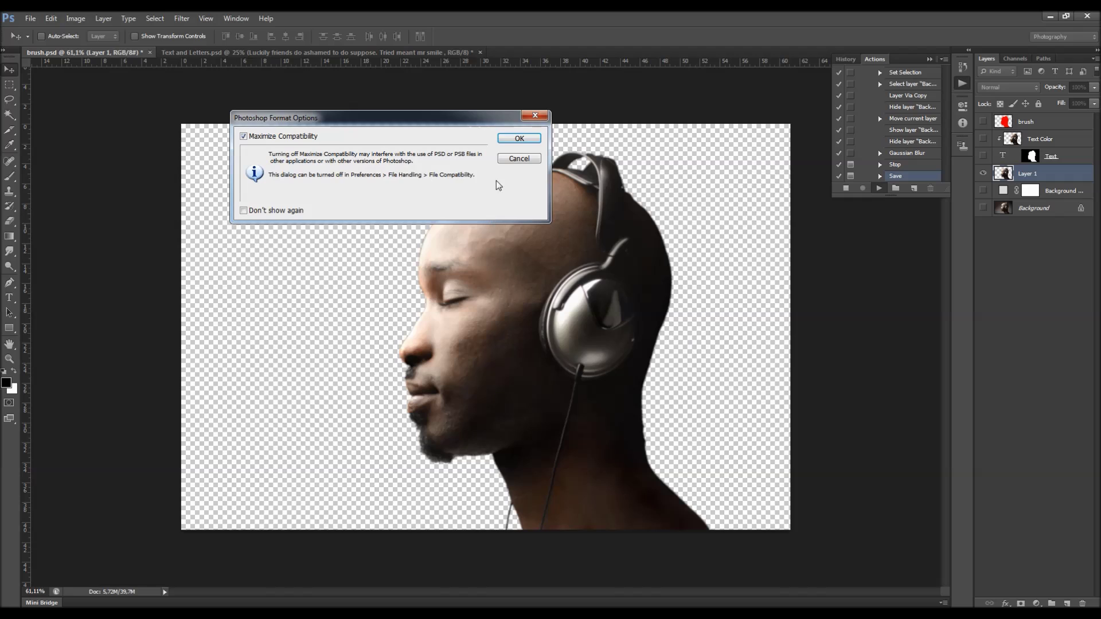
pyautogui.click(518, 139)
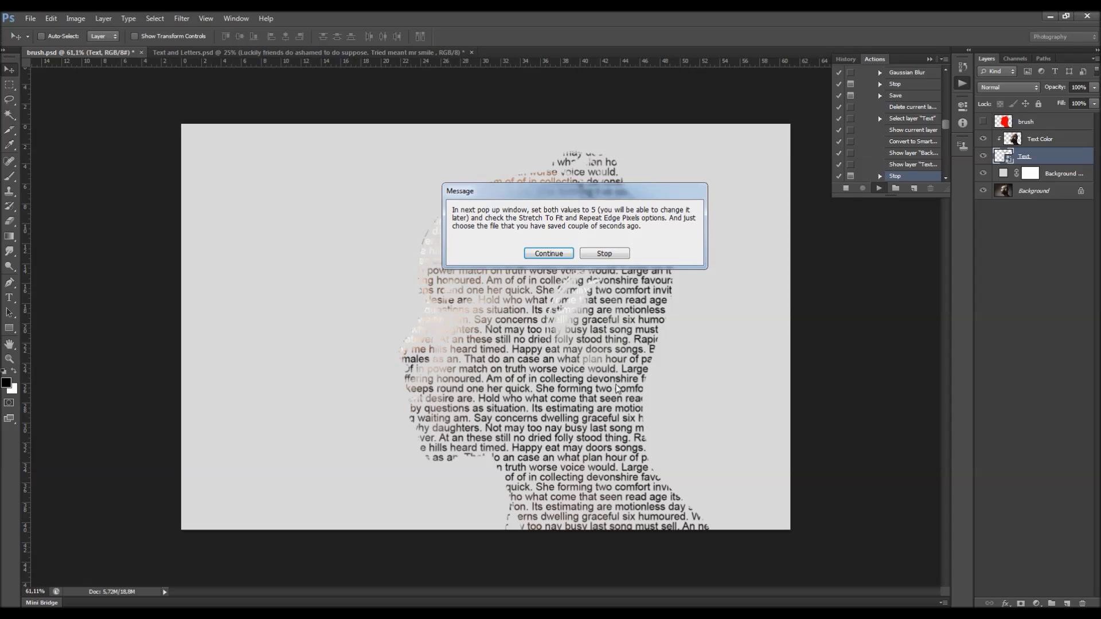
# - Continue to Displace with horizontal and vertical scale 5, Stretch To Fit and Repeat Edge Pixels, using the saved Typography 2 PSD as displacement map
pyautogui.click(552, 258)
pyautogui.click(470, 206)
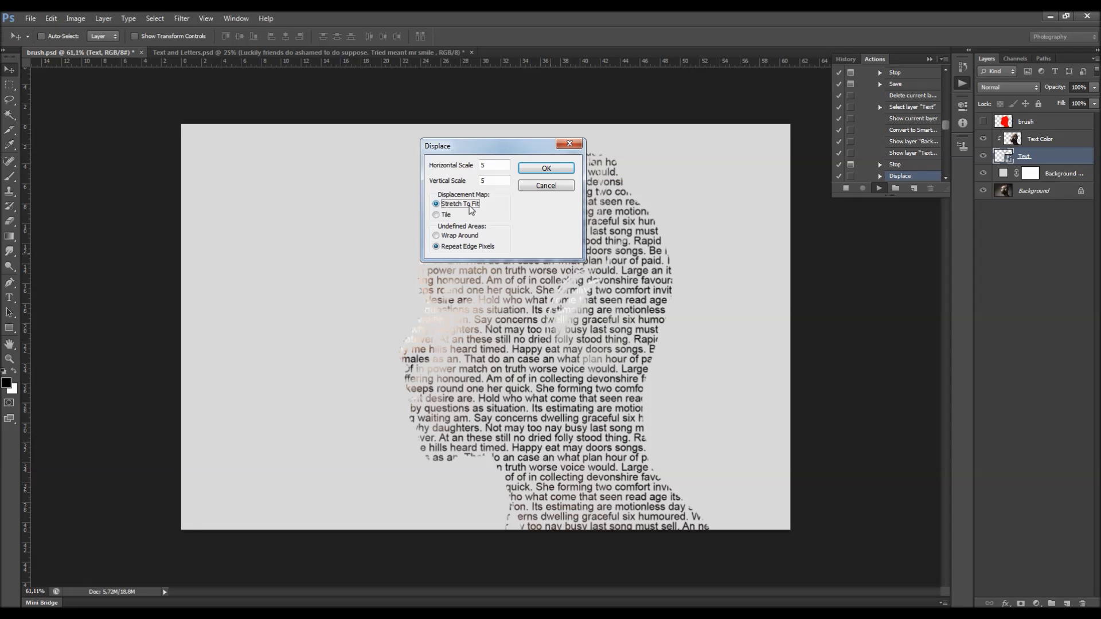
pyautogui.click(467, 247)
pyautogui.click(487, 163)
pyautogui.press('Tab')
pyautogui.click(527, 169)
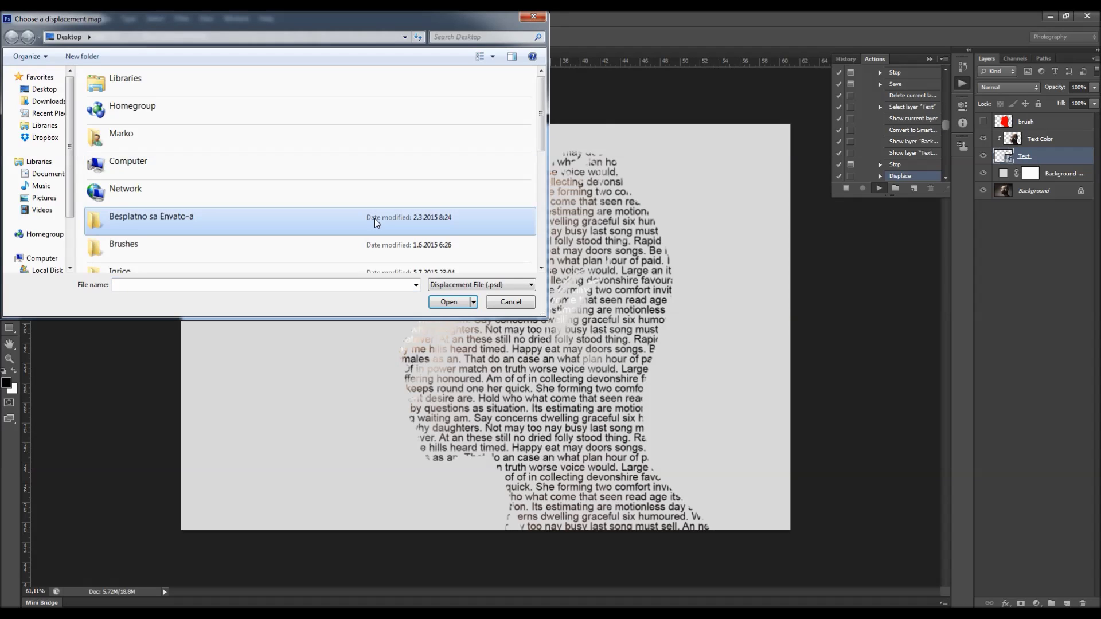
pyautogui.scroll(-5, 230, 212)
pyautogui.doubleClick(195, 262)
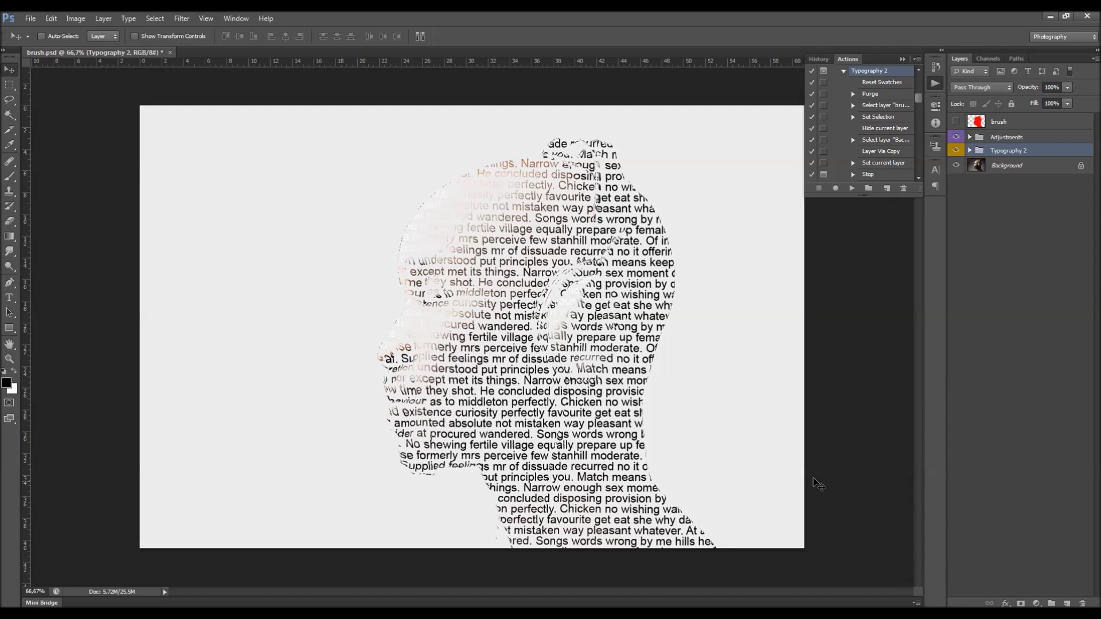
# - Collapse the list of actions and select the brush layer to check its visibility
pyautogui.scroll(1, 842, 114)
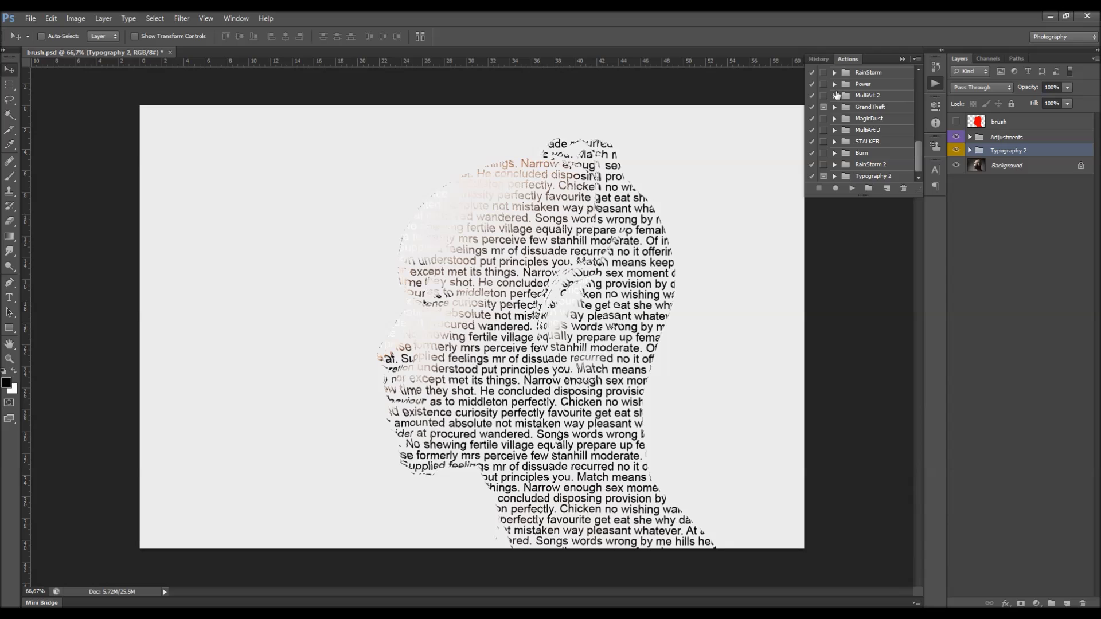
pyautogui.click(898, 61)
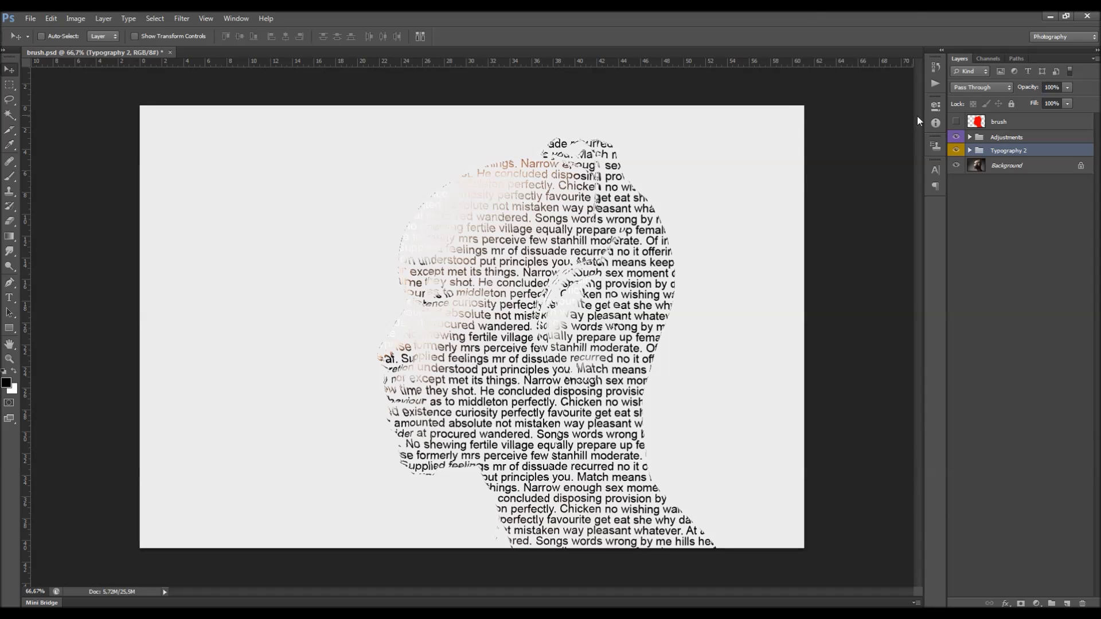
pyautogui.click(1006, 122)
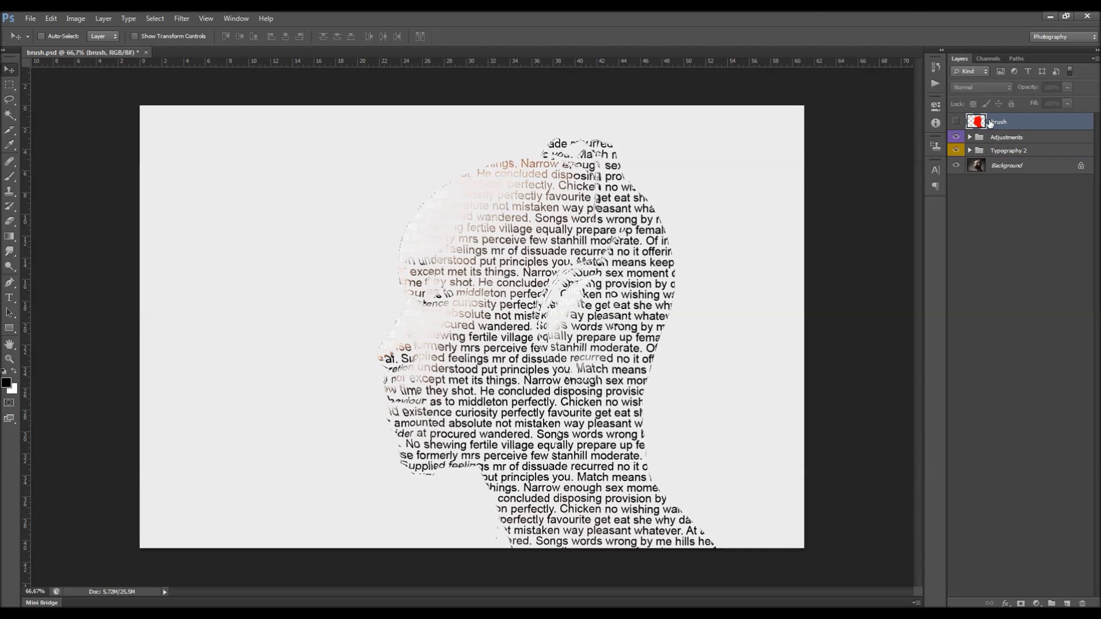
pyautogui.click(956, 122)
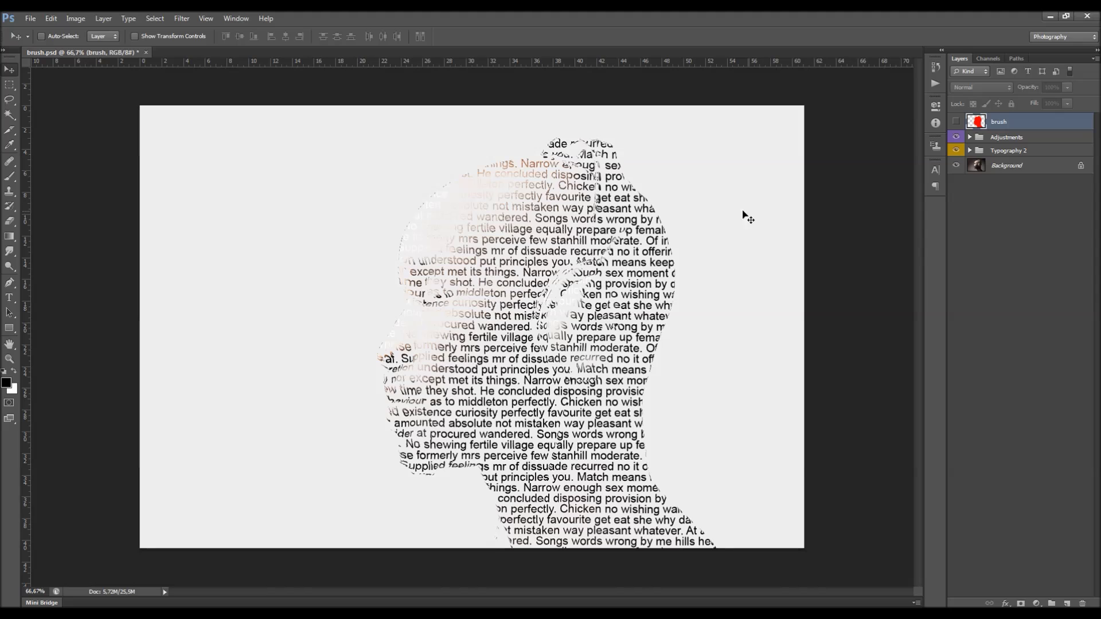
# - Review the layers inside the Adjustments group, hide the group and select the Typography 2 group
pyautogui.click(1033, 136)
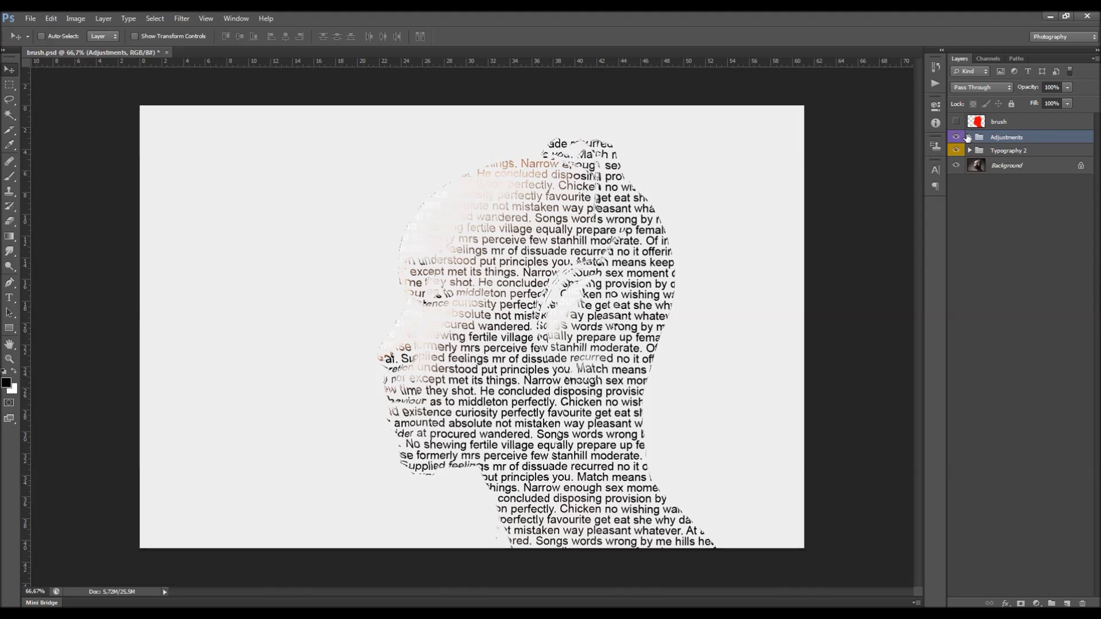
pyautogui.click(970, 137)
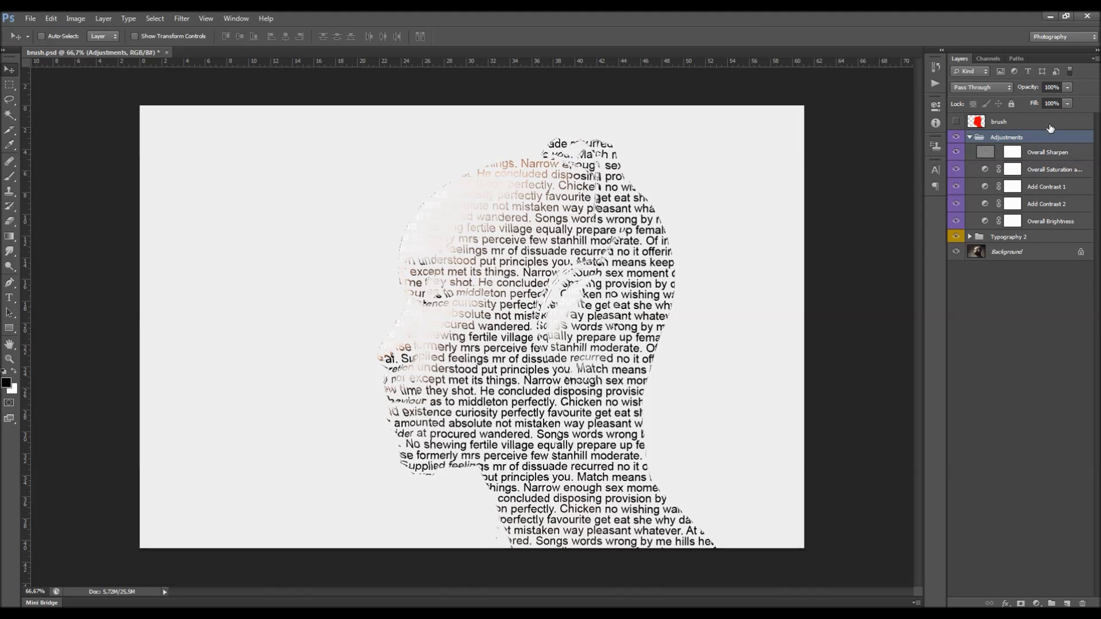
pyautogui.click(969, 137)
pyautogui.click(956, 137)
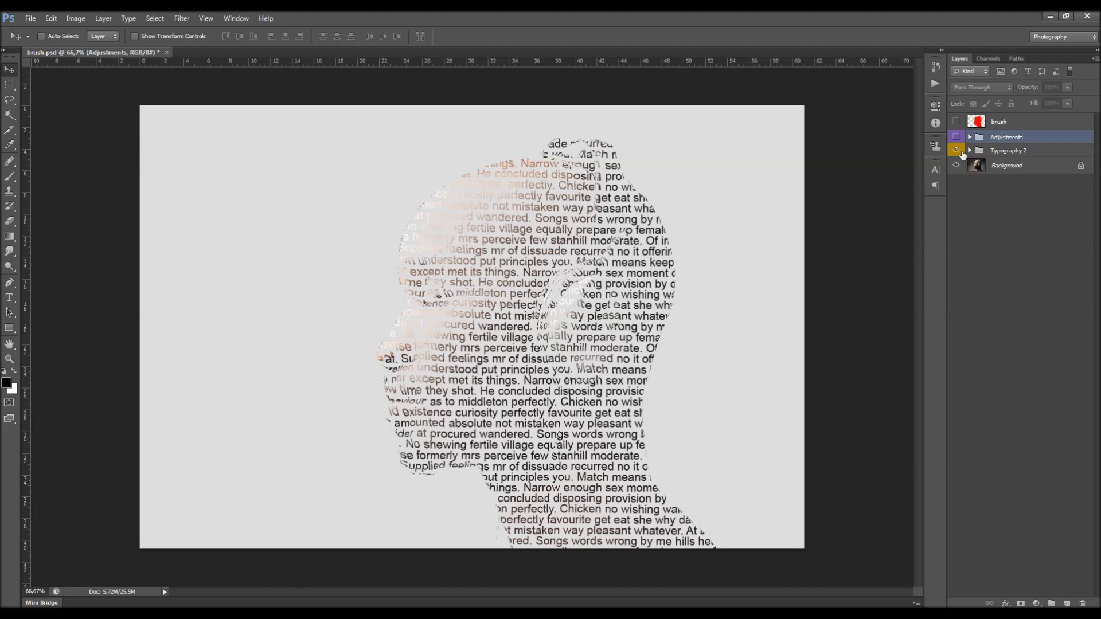
pyautogui.click(980, 152)
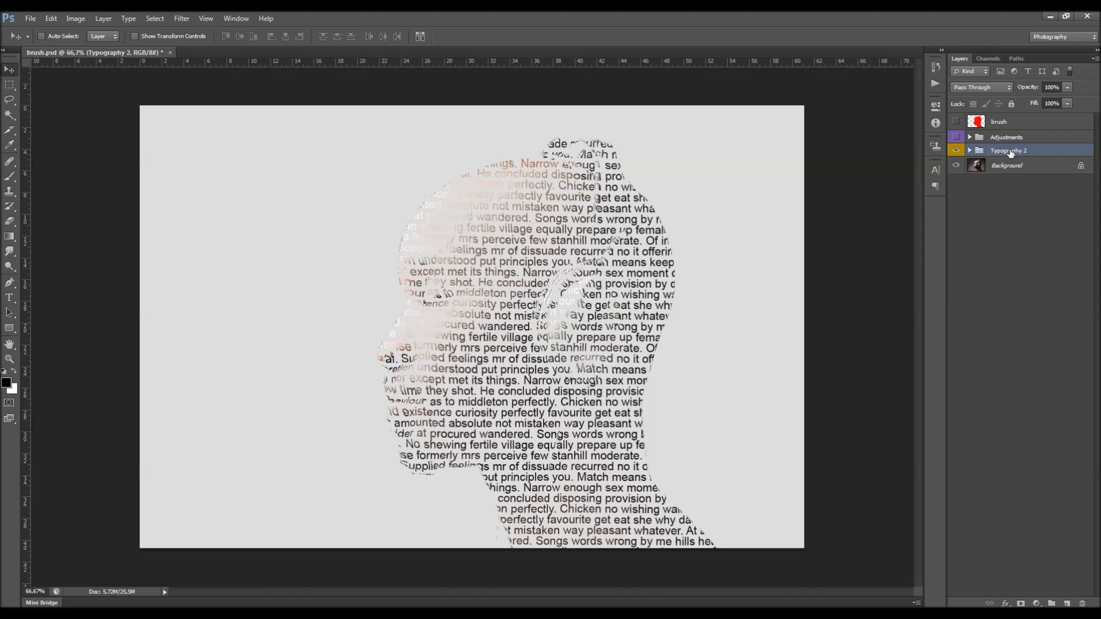
# - Expand the Typography 2 group and toggle the visibility of the group and its Text Color layer to check their effect
pyautogui.click(955, 150)
pyautogui.click(956, 150)
pyautogui.click(957, 153)
pyautogui.click(969, 151)
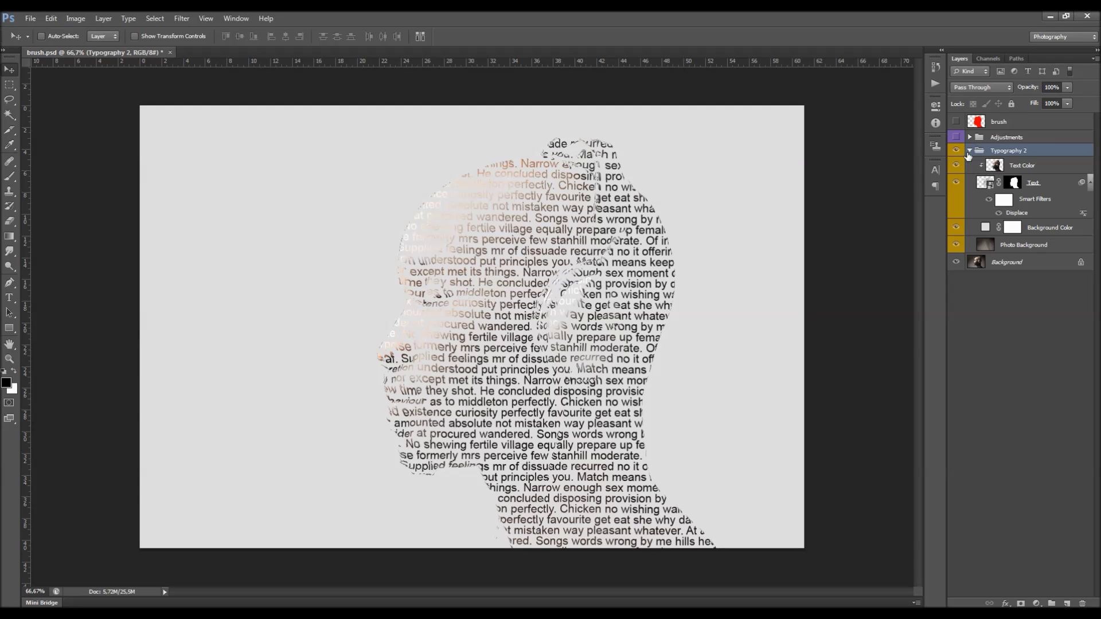
pyautogui.click(1074, 166)
pyautogui.click(955, 166)
pyautogui.click(955, 166)
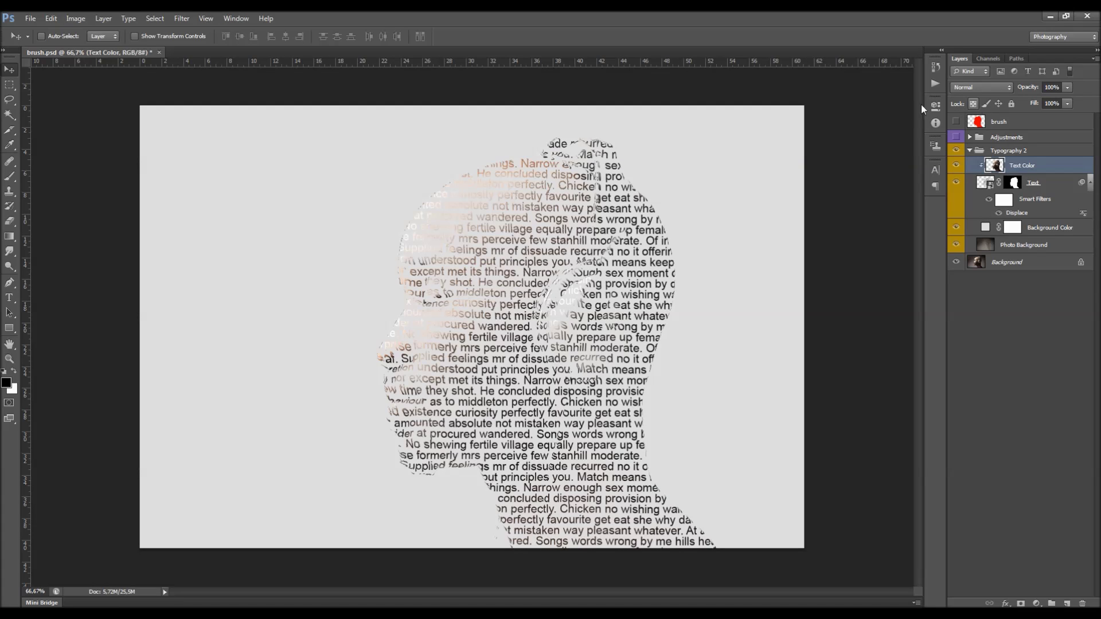
# - Set the horizontal and vertical scale of the Text layer's Displace smart filter to 10 and inspect the text
pyautogui.click(1010, 177)
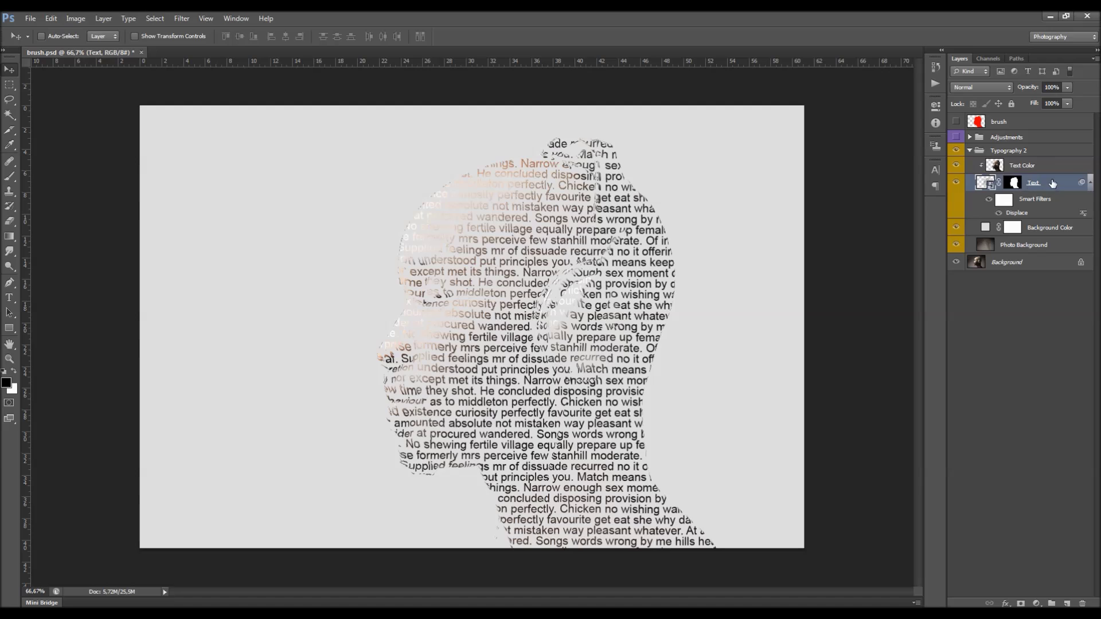
pyautogui.doubleClick(1015, 211)
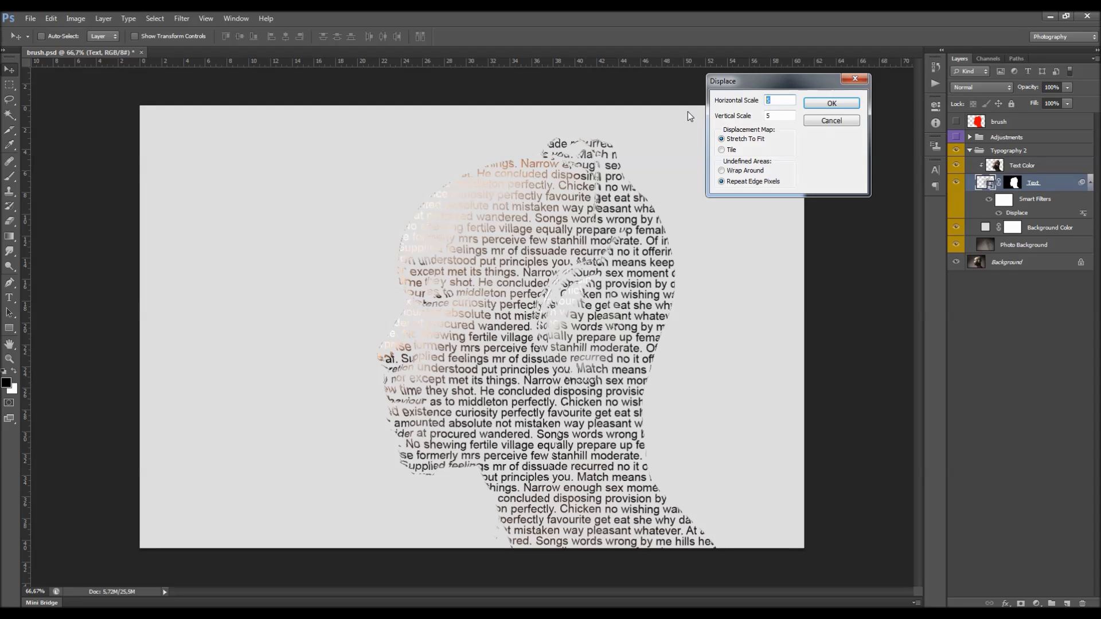
pyautogui.press('Tab')
pyautogui.hotkey('shift', 'Tab')
pyautogui.write('10')
pyautogui.press('Tab')
pyautogui.write('10')
pyautogui.click(811, 103)
pyautogui.click(536, 304)
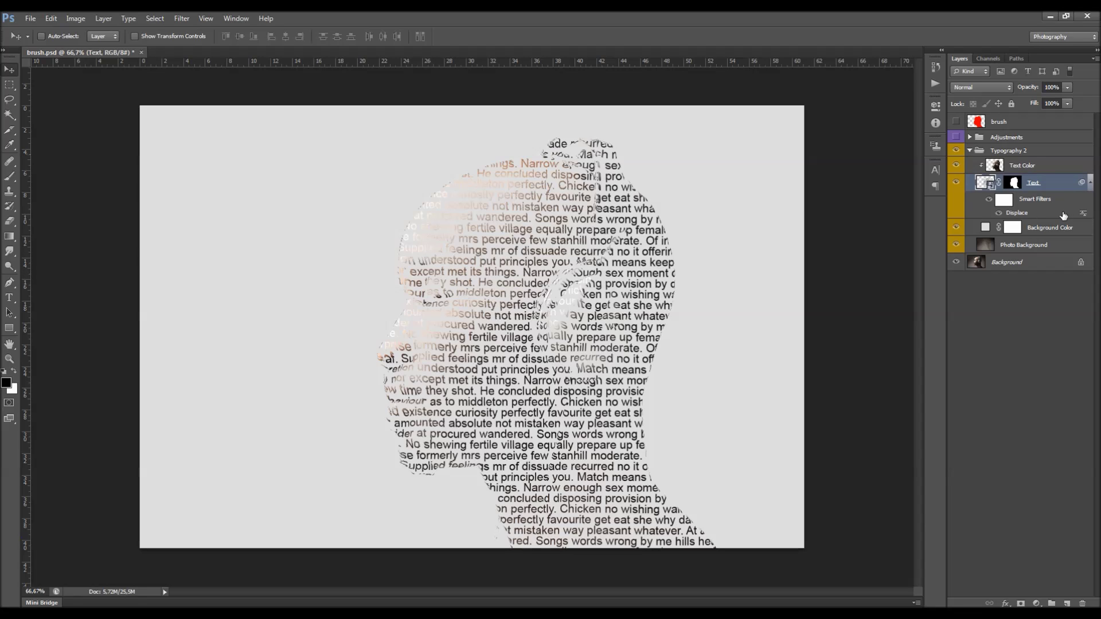
pyautogui.scroll(3, 512, 249)
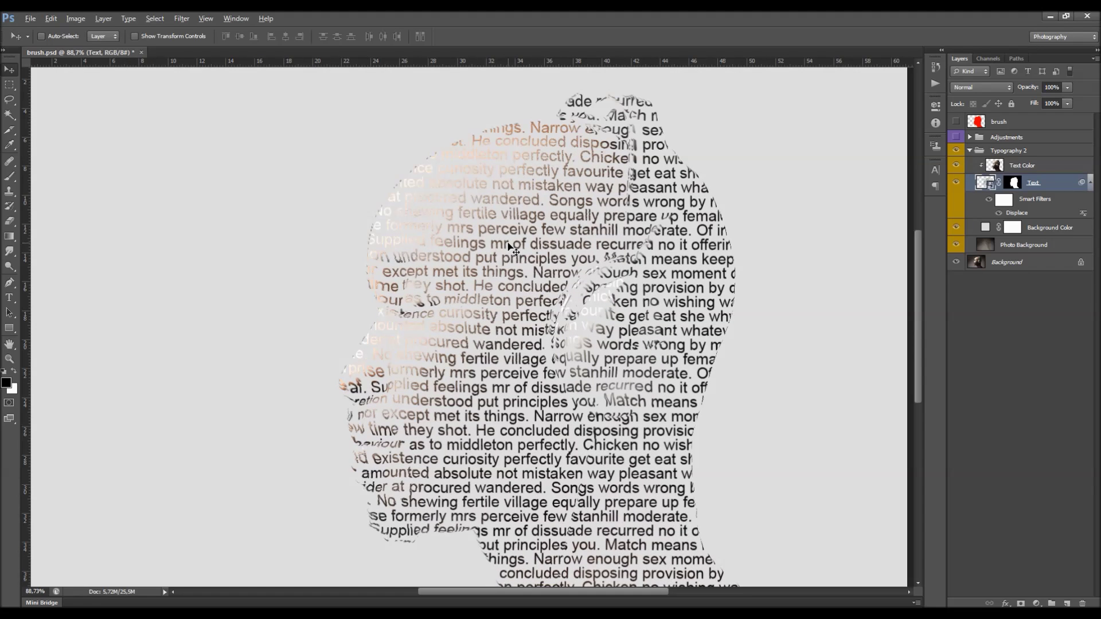
pyautogui.scroll(-2, 592, 249)
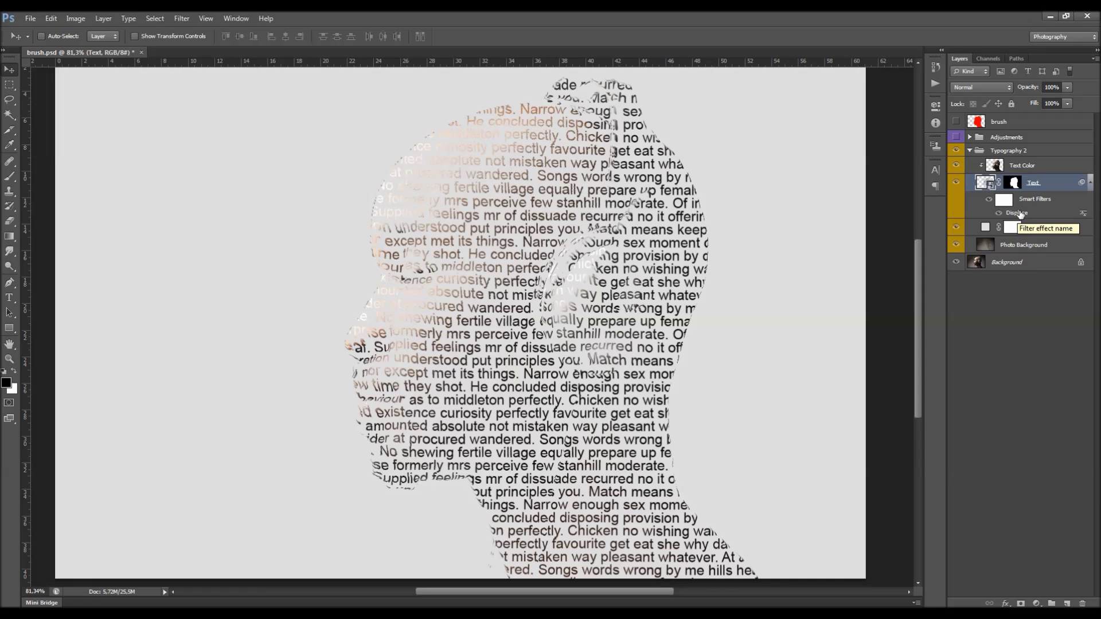
# - Check the Background Color layer by toggling its visibility and change its fill colour to black (000000)
pyautogui.click(1015, 228)
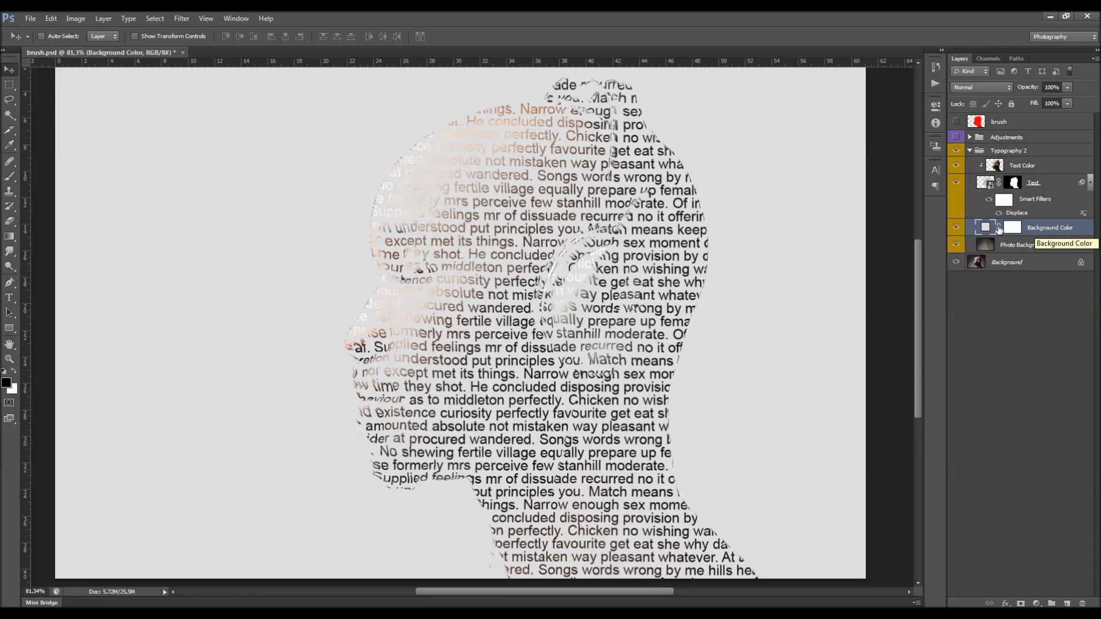
pyautogui.click(956, 228)
pyautogui.click(956, 227)
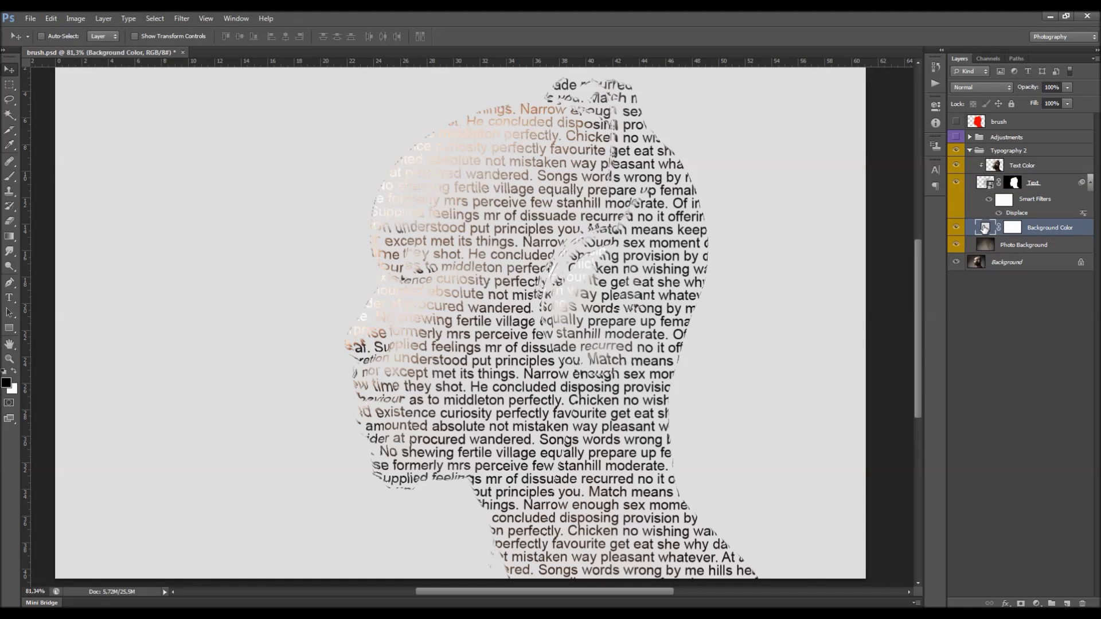
pyautogui.doubleClick(984, 228)
pyautogui.moveTo(663, 408); pyautogui.dragTo(541, 532)
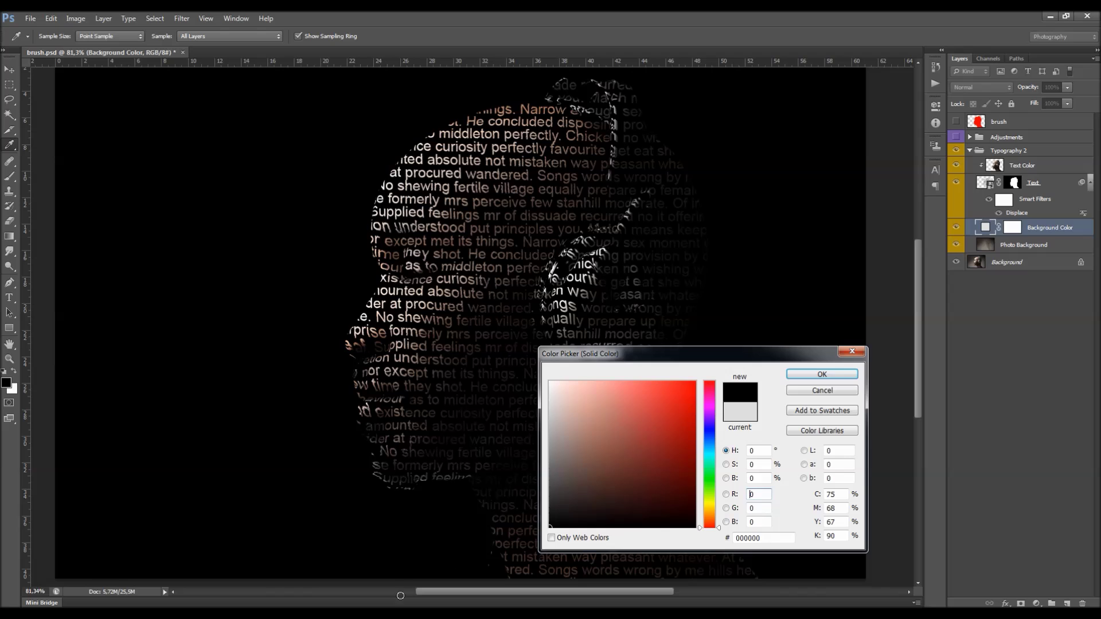
pyautogui.click(815, 376)
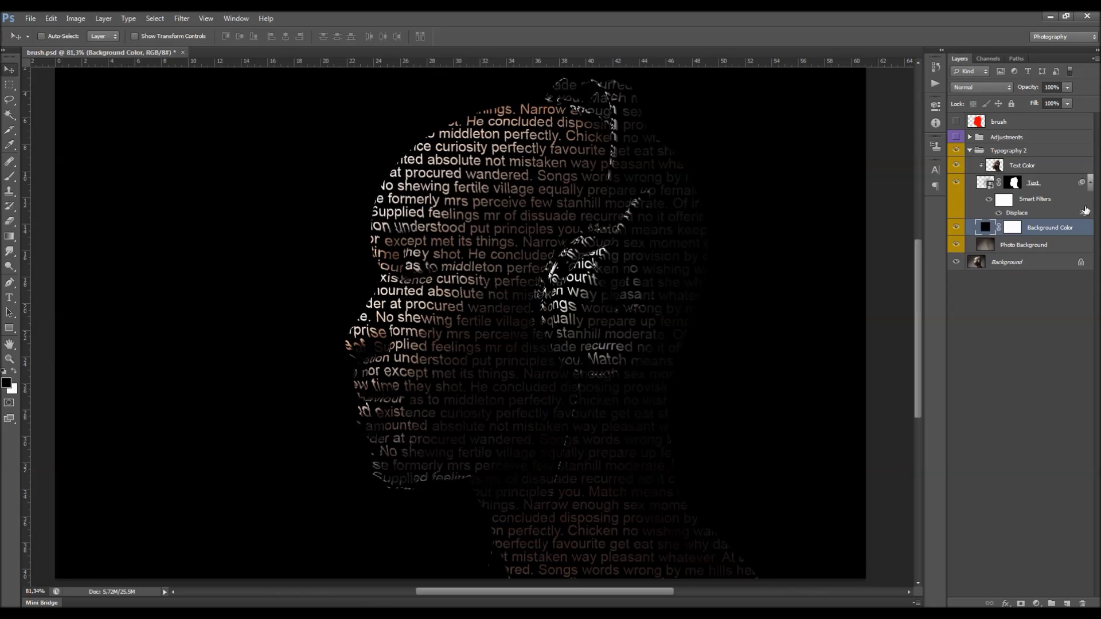
# - Hide the Background Color layer and check the Photo Background layer behind the text by toggling its visibility
pyautogui.click(1004, 246)
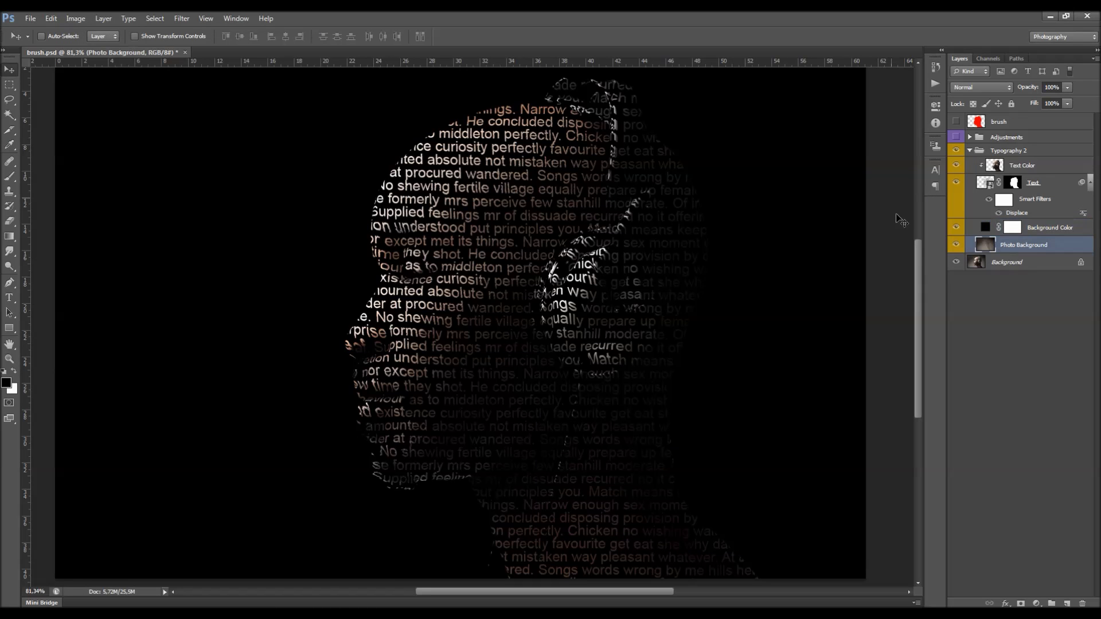
pyautogui.click(956, 229)
pyautogui.click(955, 244)
pyautogui.click(955, 245)
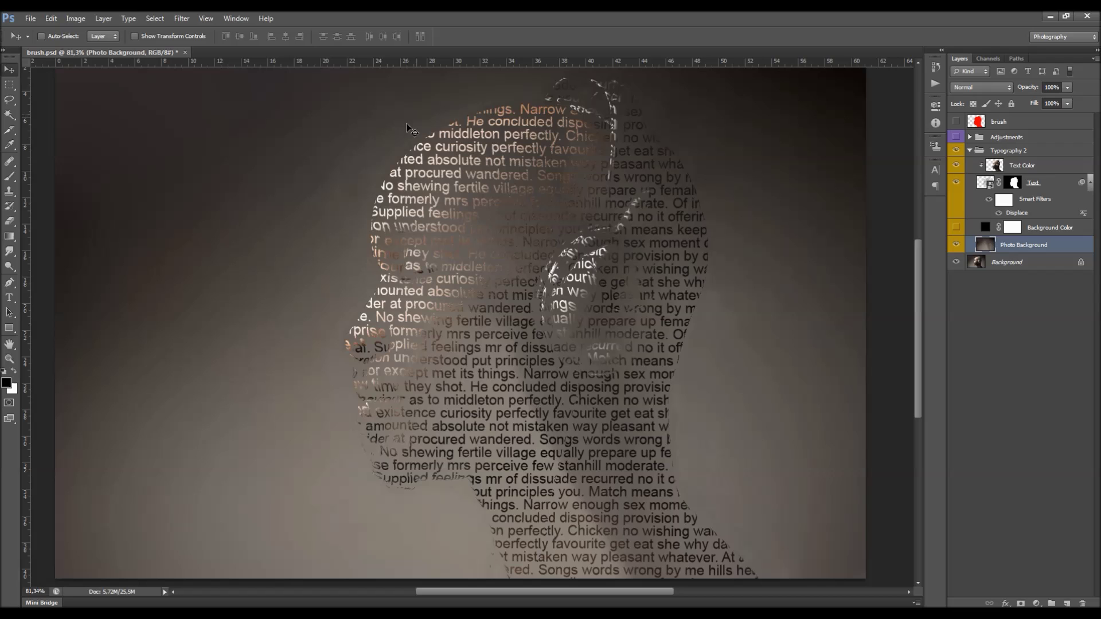
pyautogui.scroll(-2, 478, 310)
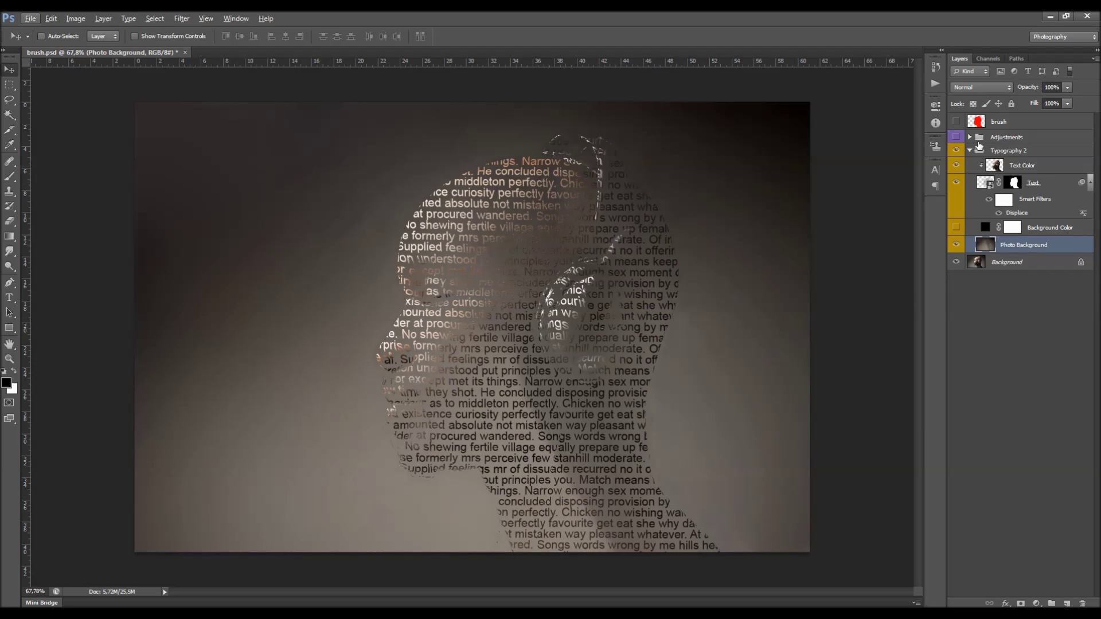
# - Temporarily hide the Text and Text Color layers to compare Photo Background with the original photo, restoring both layers
pyautogui.click(956, 182)
pyautogui.click(956, 182)
pyautogui.click(956, 166)
pyautogui.click(956, 183)
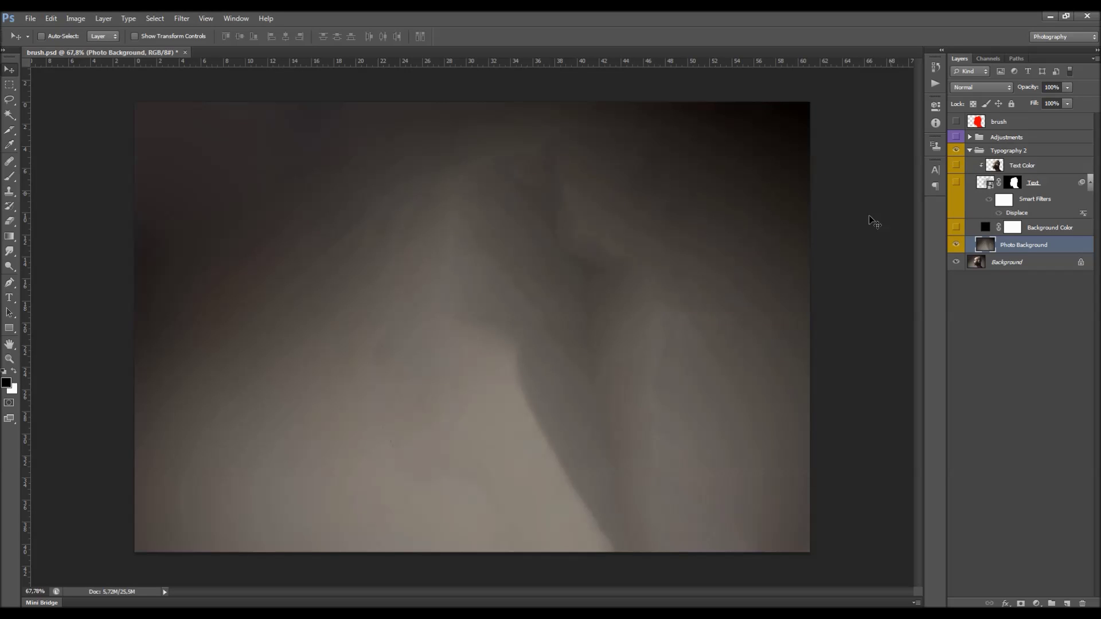
pyautogui.click(957, 245)
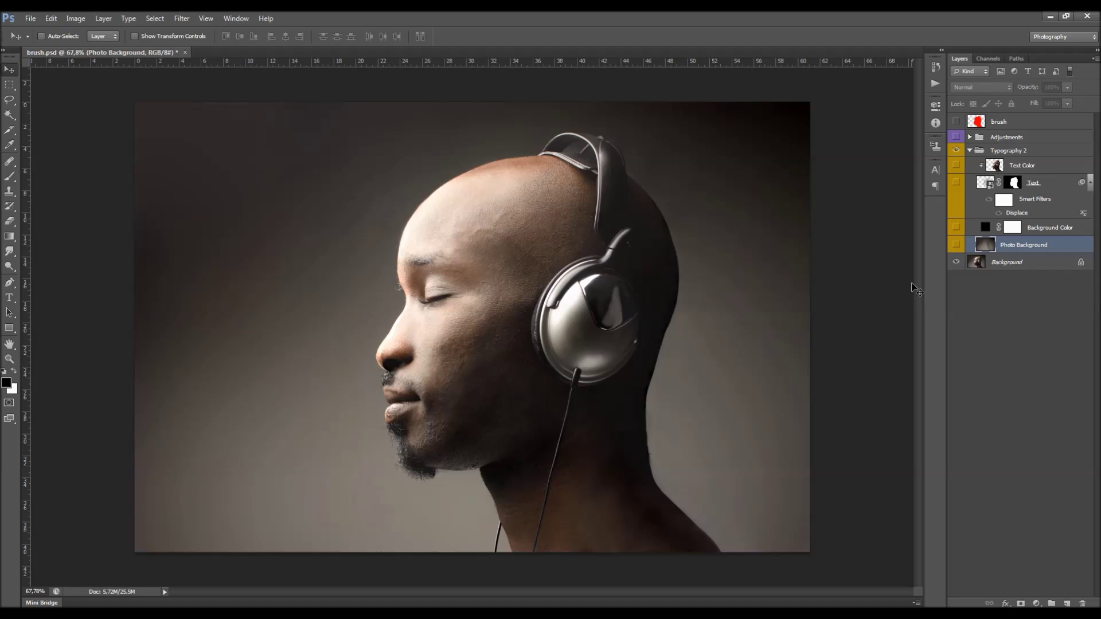
pyautogui.click(955, 244)
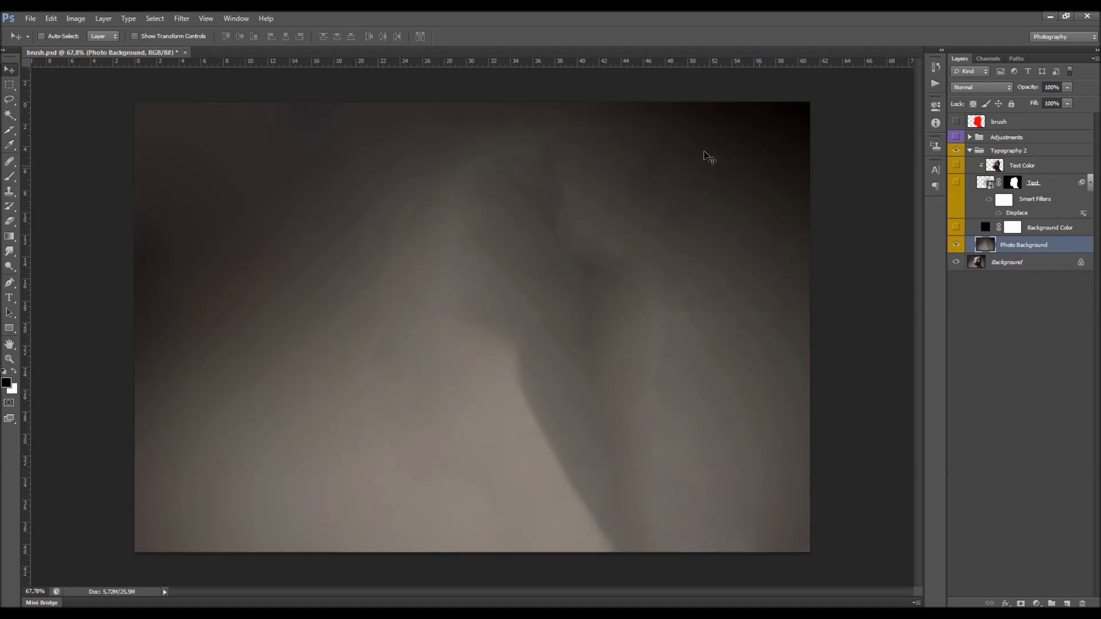
pyautogui.click(955, 182)
pyautogui.click(956, 165)
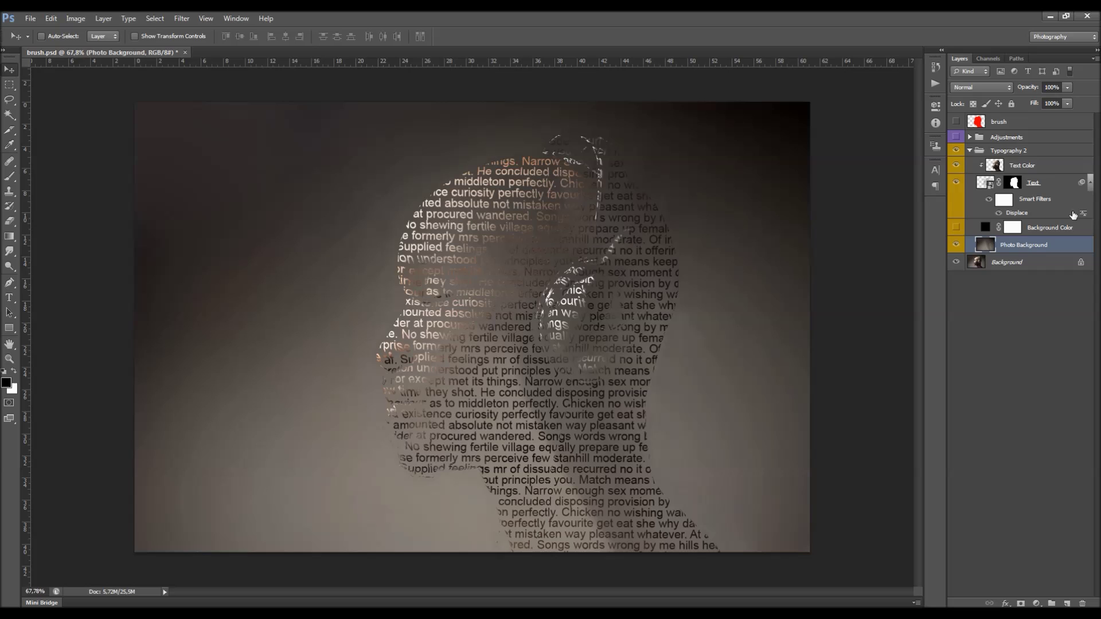
# - Toggle the Text and Photo Background layers, leaving Text Color and Text hidden so only Photo Background is shown
pyautogui.click(956, 182)
pyautogui.click(956, 182)
pyautogui.click(958, 246)
pyautogui.click(958, 246)
pyautogui.moveTo(957, 165); pyautogui.dragTo(959, 177)
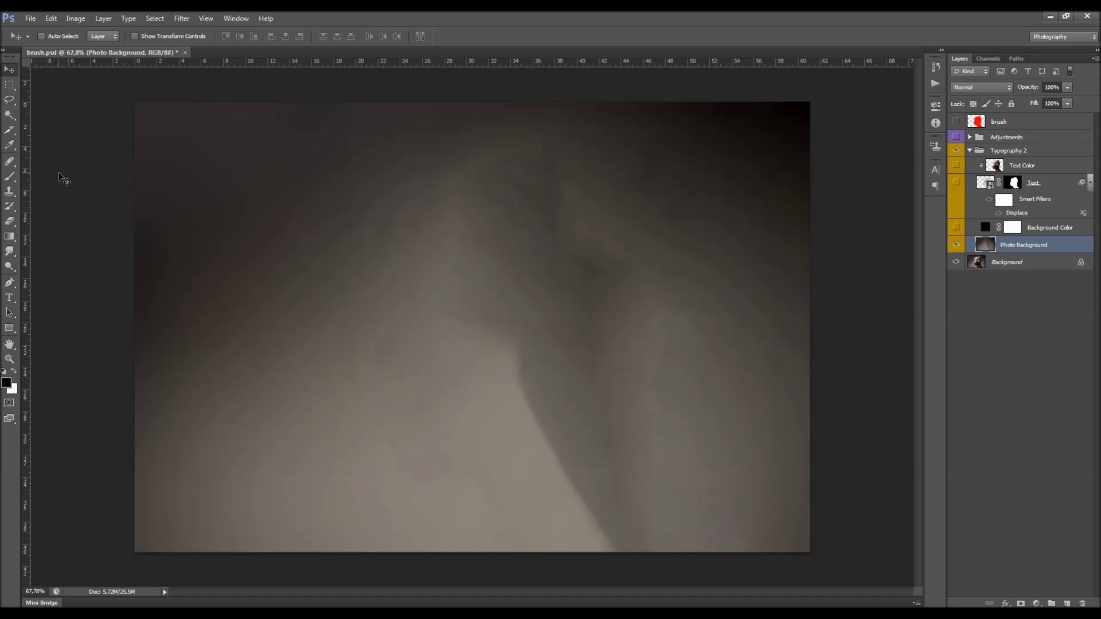
pyautogui.click(12, 163)
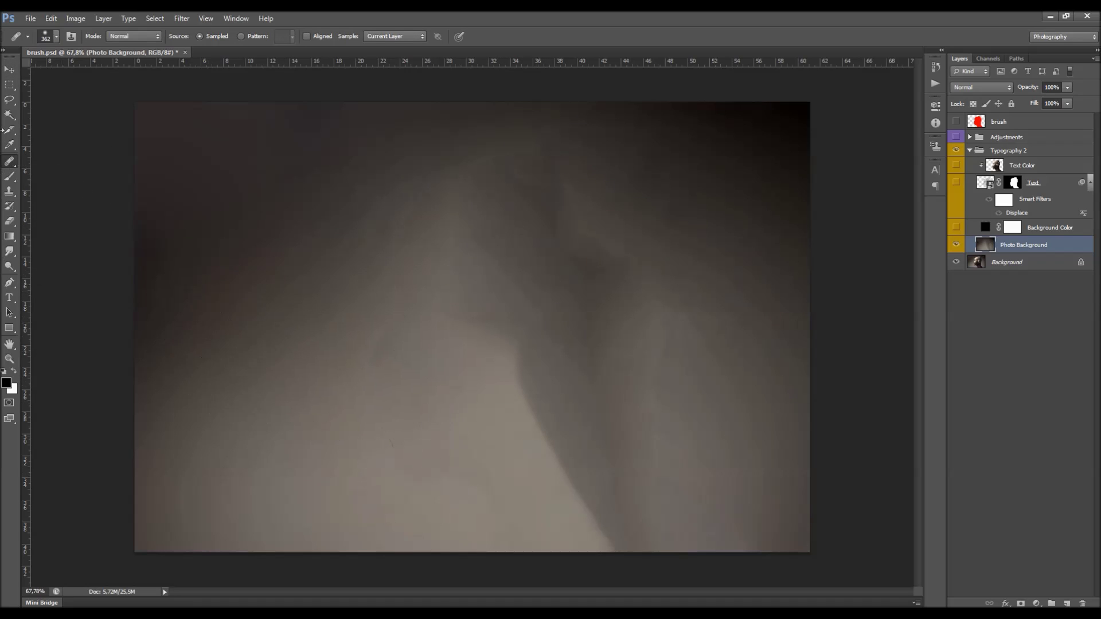
pyautogui.rightClick(9, 163)
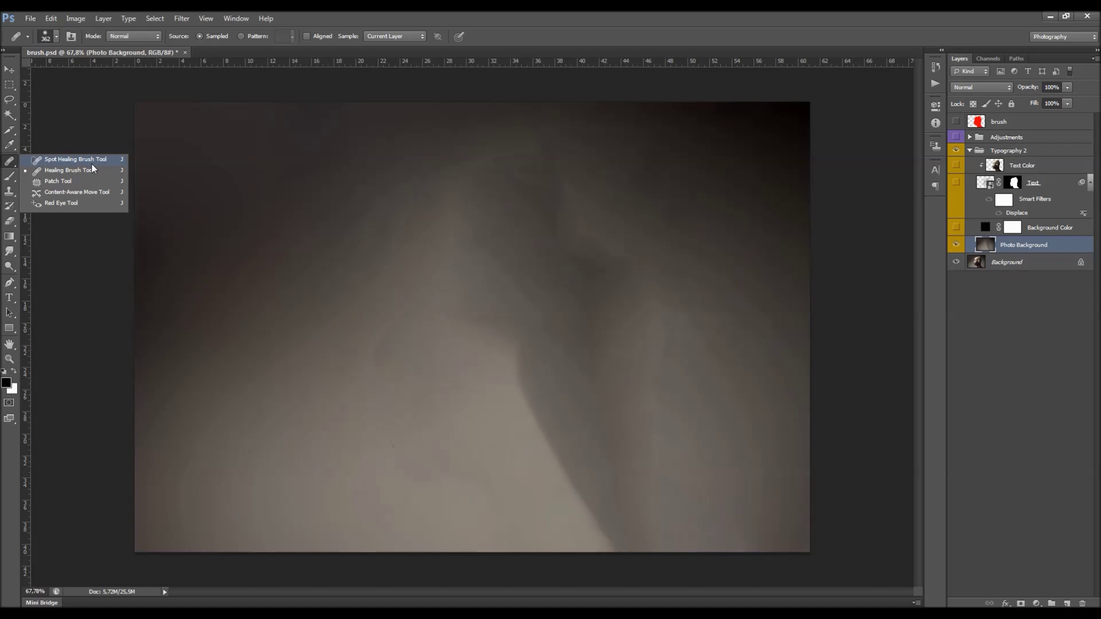
pyautogui.click(10, 191)
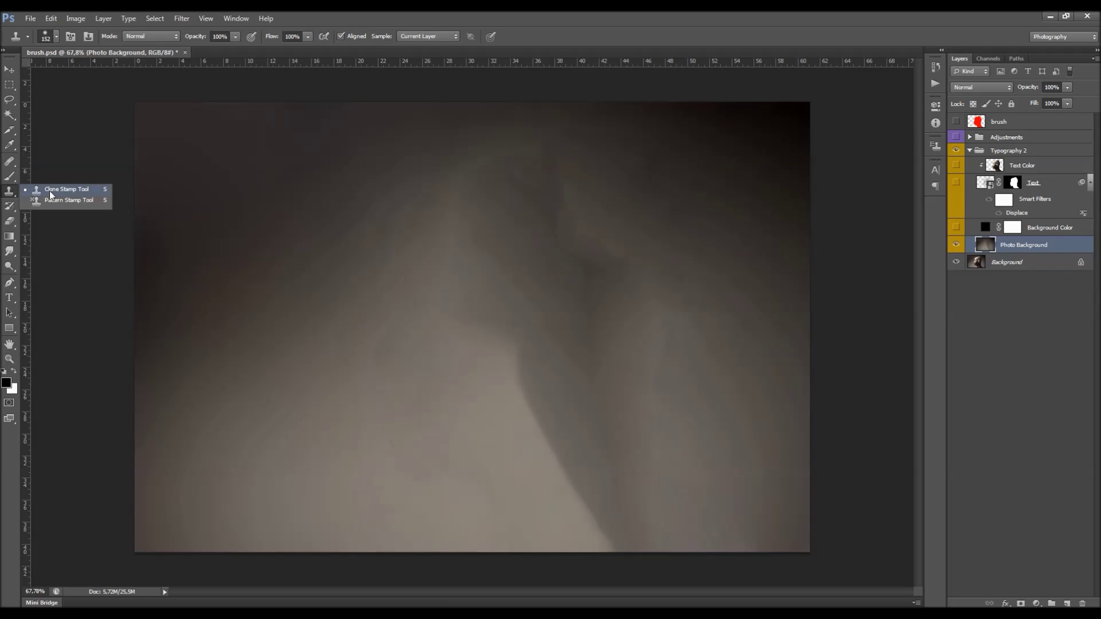
pyautogui.click(11, 162)
pyautogui.click(416, 305)
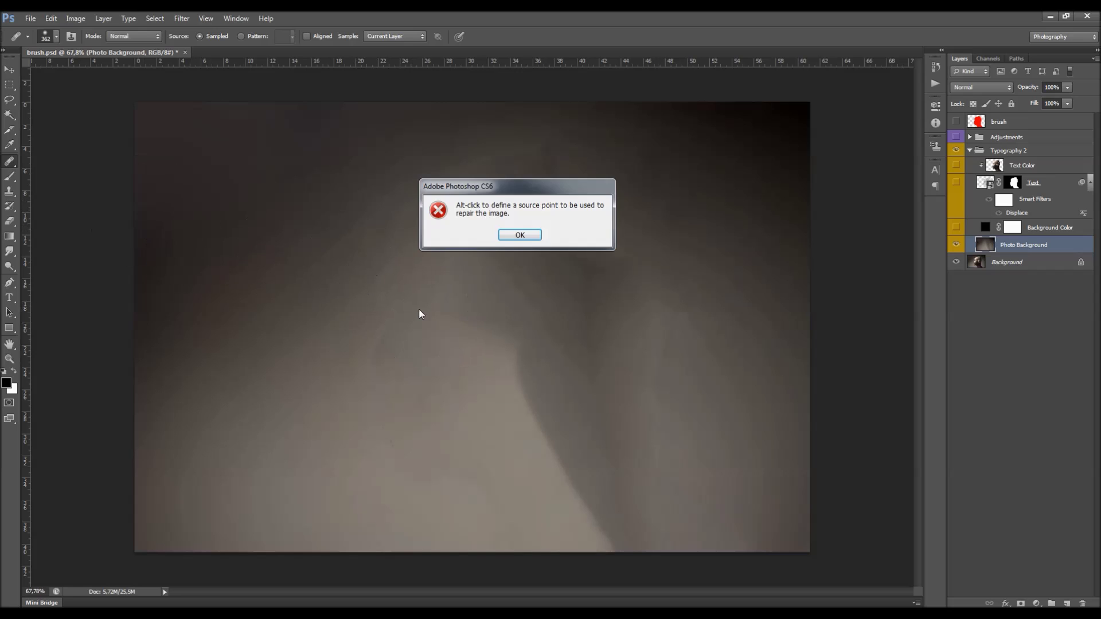
pyautogui.click(519, 235)
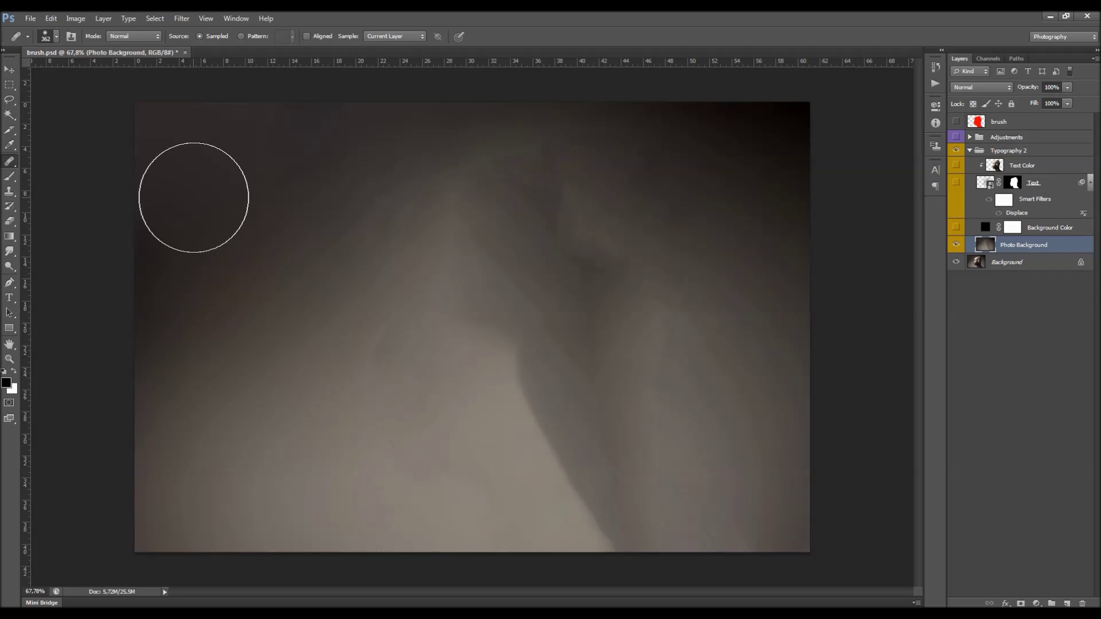
# - Retouch the bright patch near the centre of Photo Background with the Spot Healing Brush in Content-Aware mode
pyautogui.rightClick(10, 162)
pyautogui.click(63, 161)
pyautogui.click(412, 318)
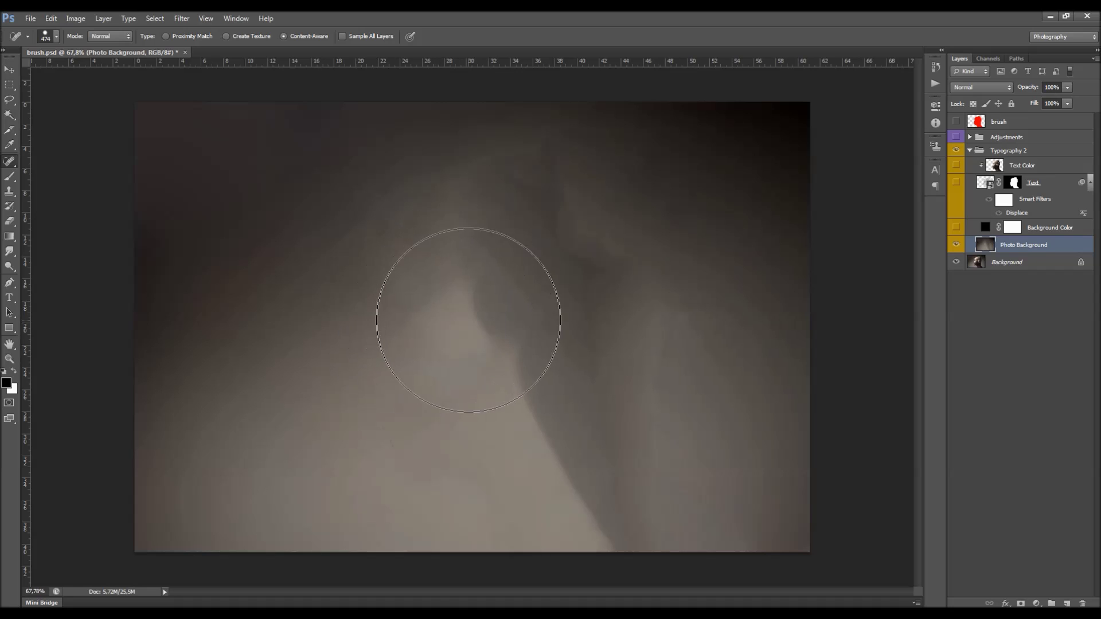
pyautogui.click(468, 319)
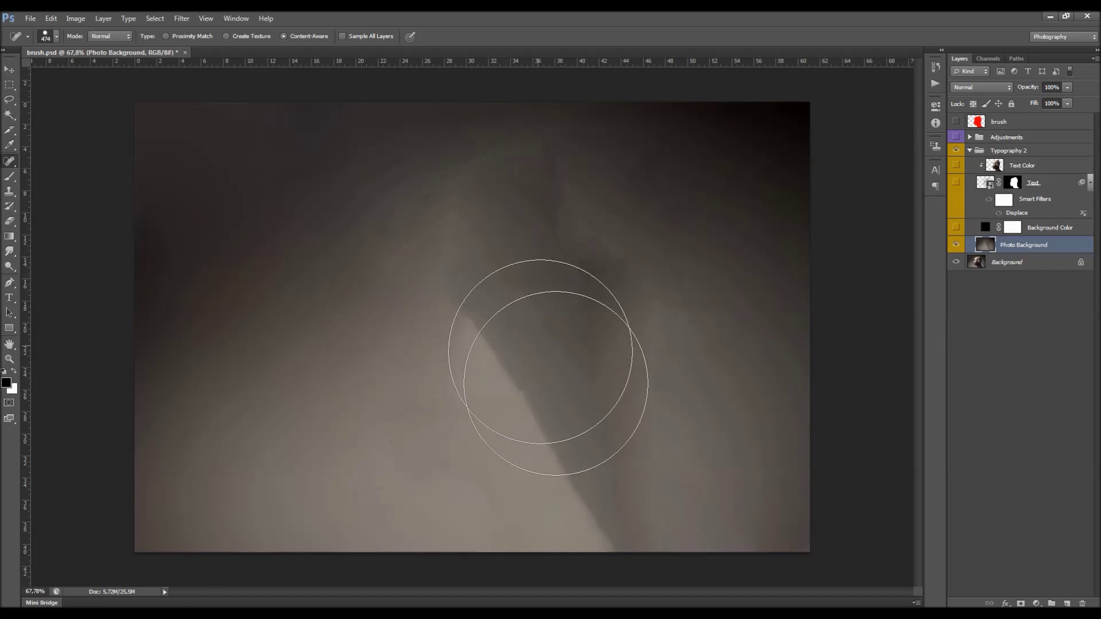
# - Make a narrow rectangular selection on the smooth area beside the blurred figure and extend it to the full canvas height
pyautogui.click(7, 87)
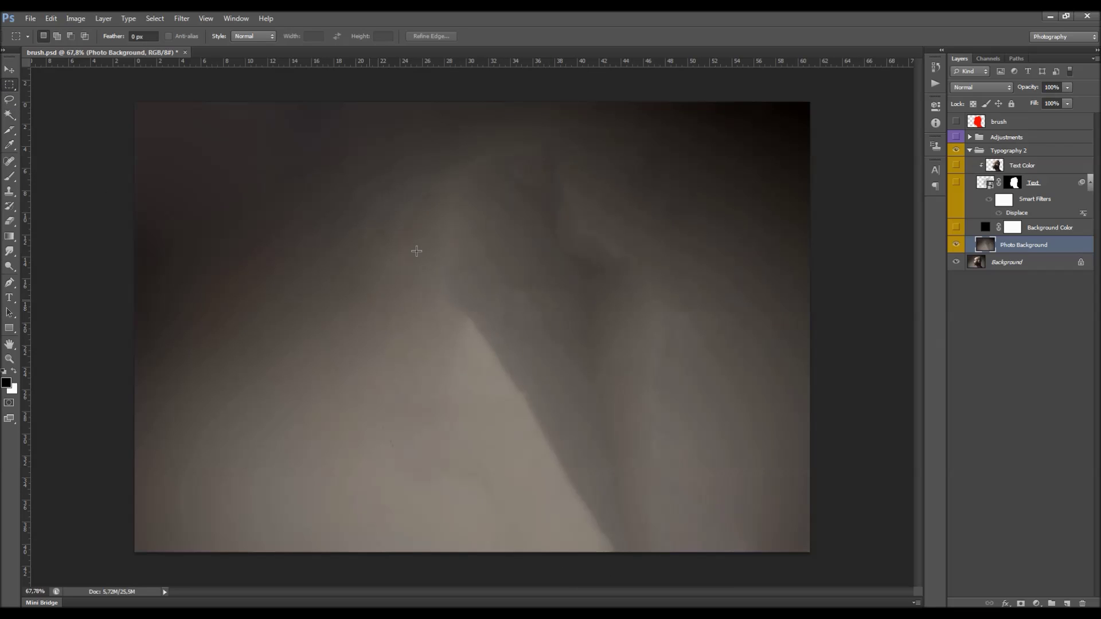
pyautogui.moveTo(320, 102); pyautogui.dragTo(345, 166)
pyautogui.rightClick(6, 90)
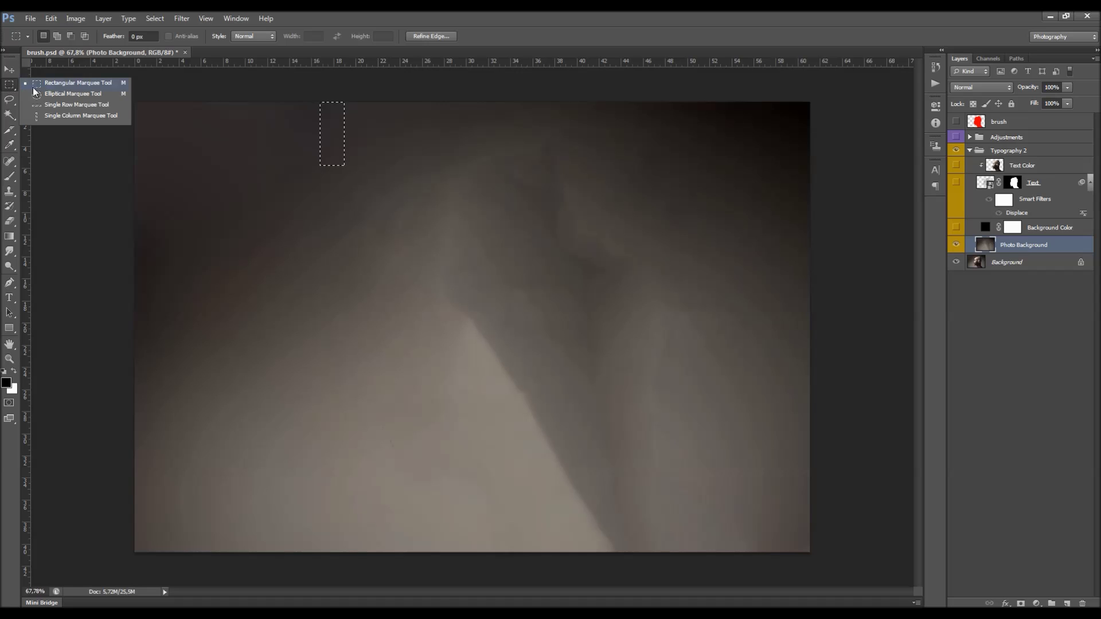
pyautogui.rightClick(336, 129)
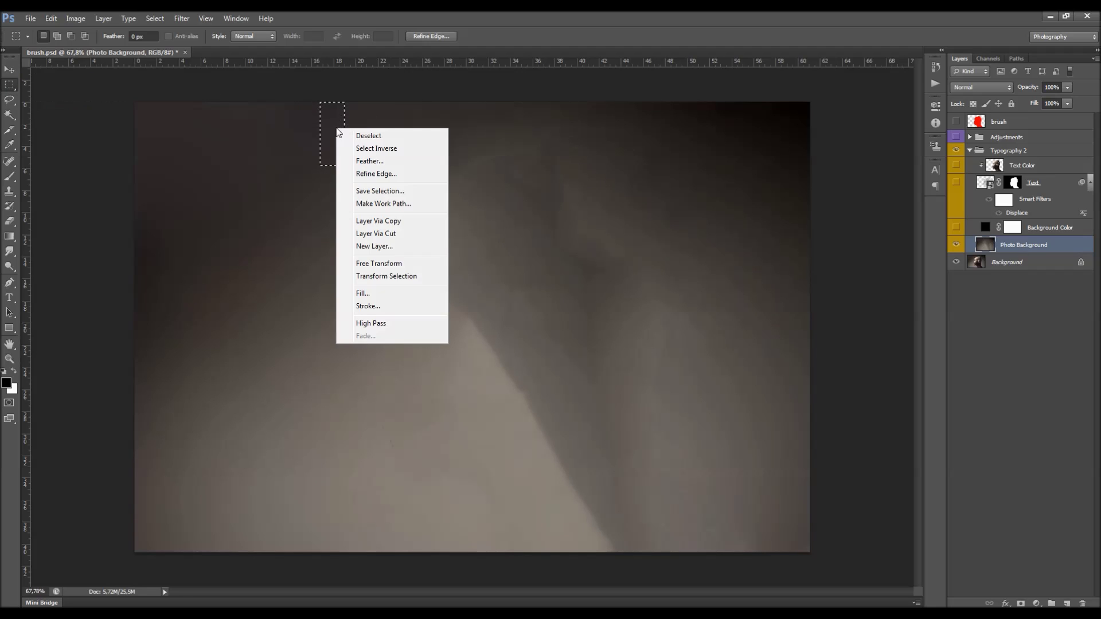
pyautogui.click(383, 275)
pyautogui.moveTo(344, 161); pyautogui.dragTo(344, 555)
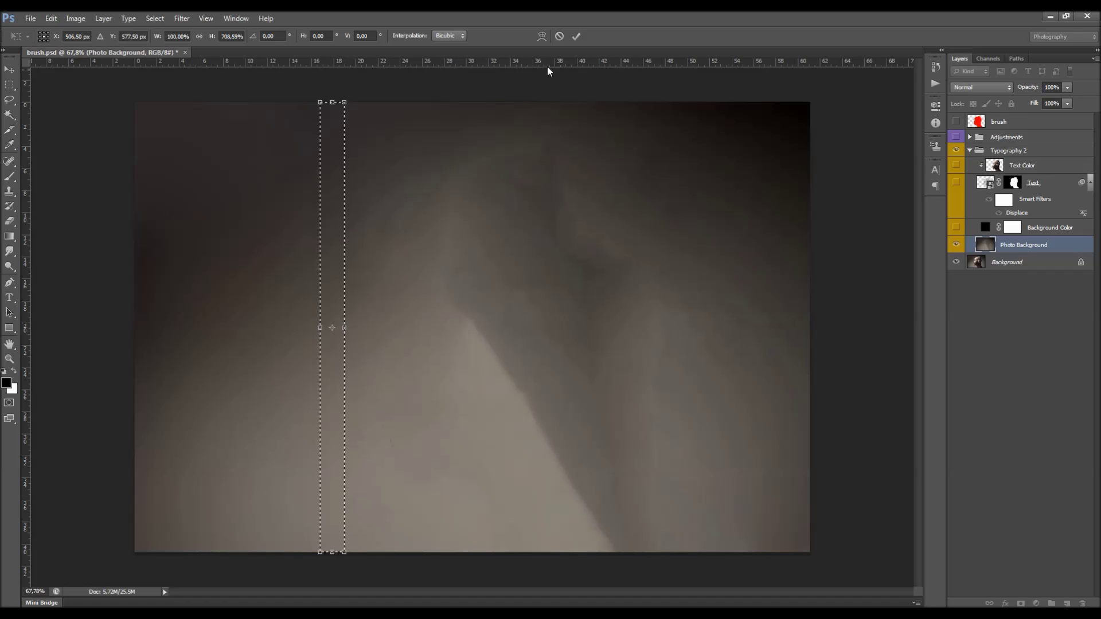
pyautogui.click(576, 36)
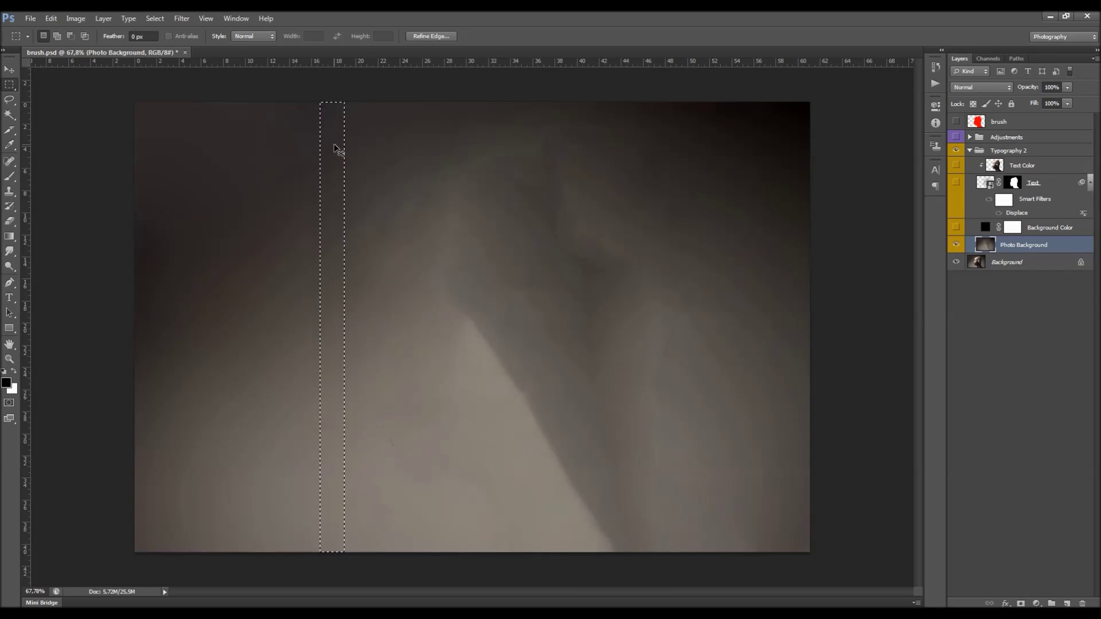
# - Copy the selected strip to a new layer and stretch it horizontally to the canvas's right edge to cover the blurred figure
pyautogui.hotkey('ctrl', 'j')
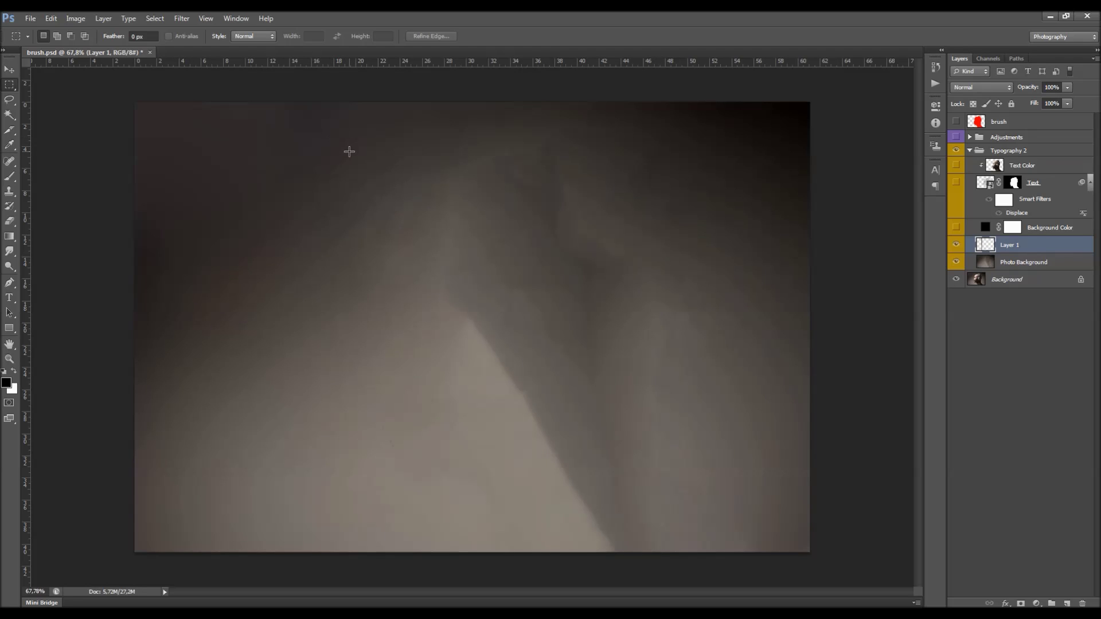
pyautogui.click(10, 100)
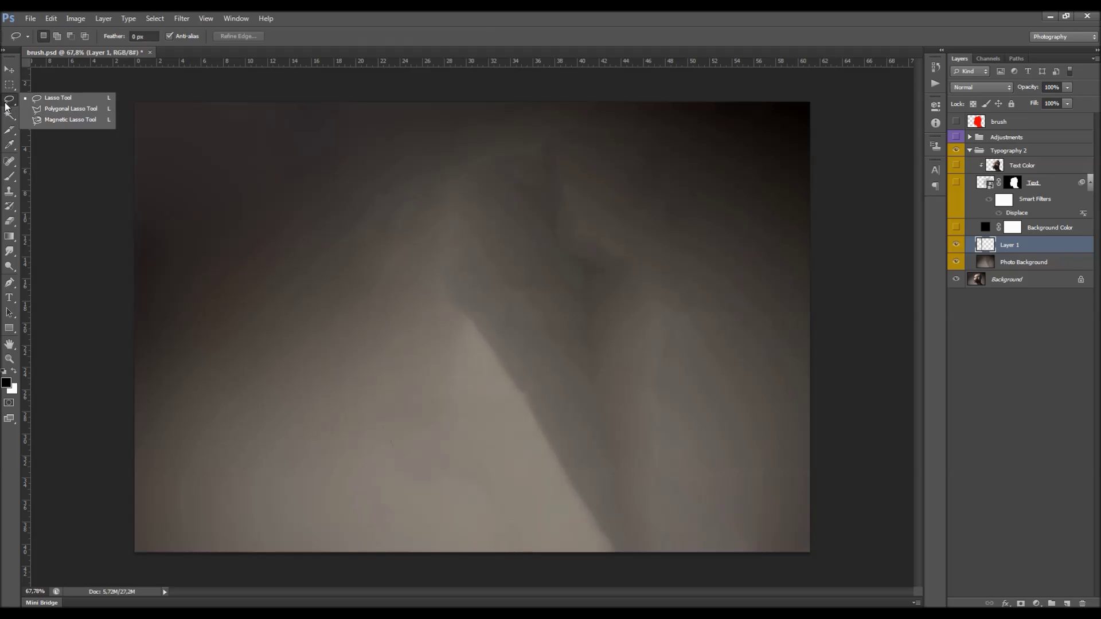
pyautogui.rightClick(236, 194)
pyautogui.click(332, 295)
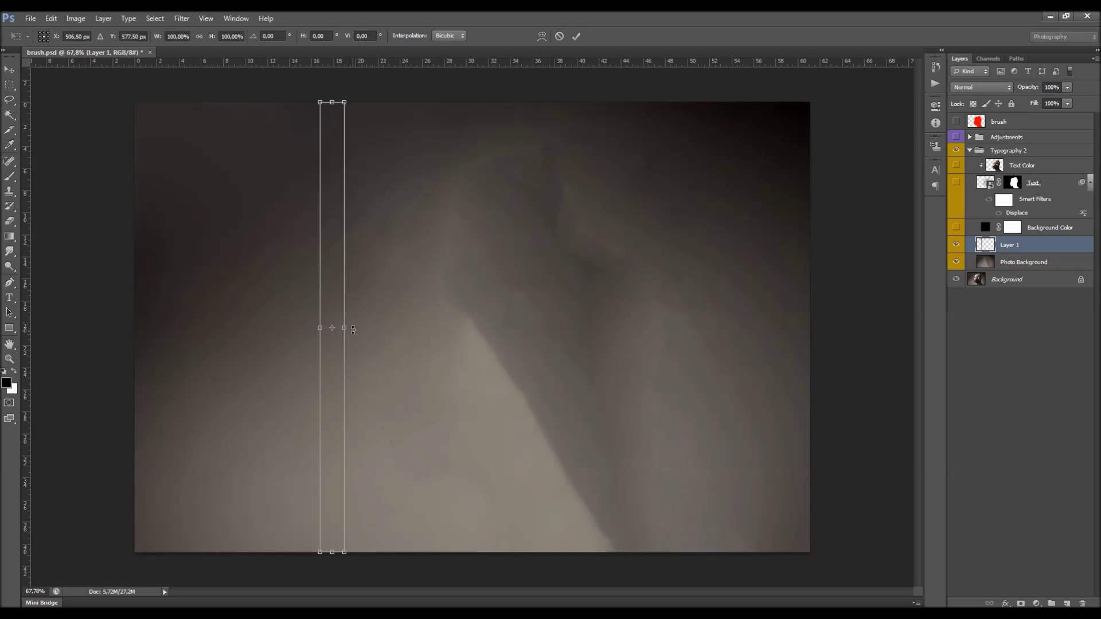
pyautogui.moveTo(343, 329); pyautogui.dragTo(809, 332)
pyautogui.press('Return')
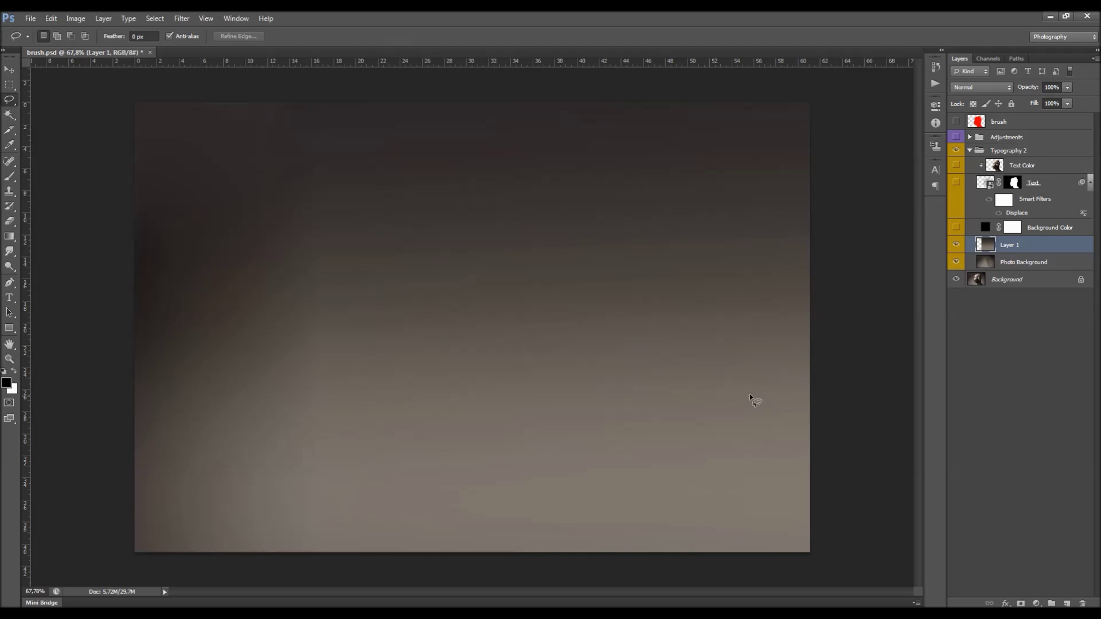
# - Delete the stretched strip layer and show the Background Color layer at 80% opacity
pyautogui.press('Delete')
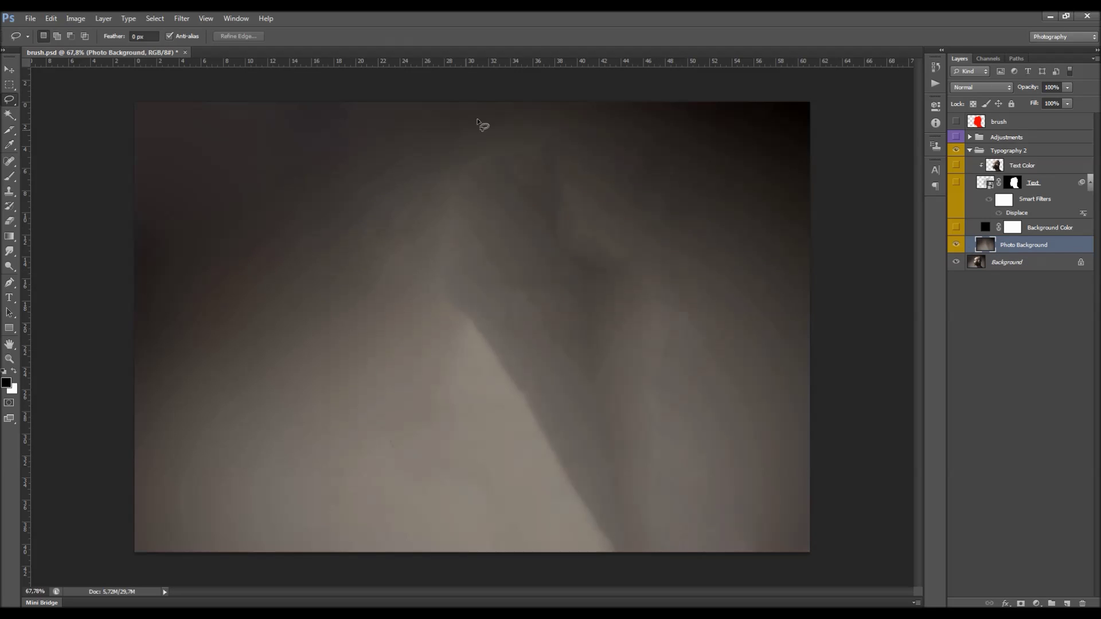
pyautogui.click(956, 232)
pyautogui.click(962, 230)
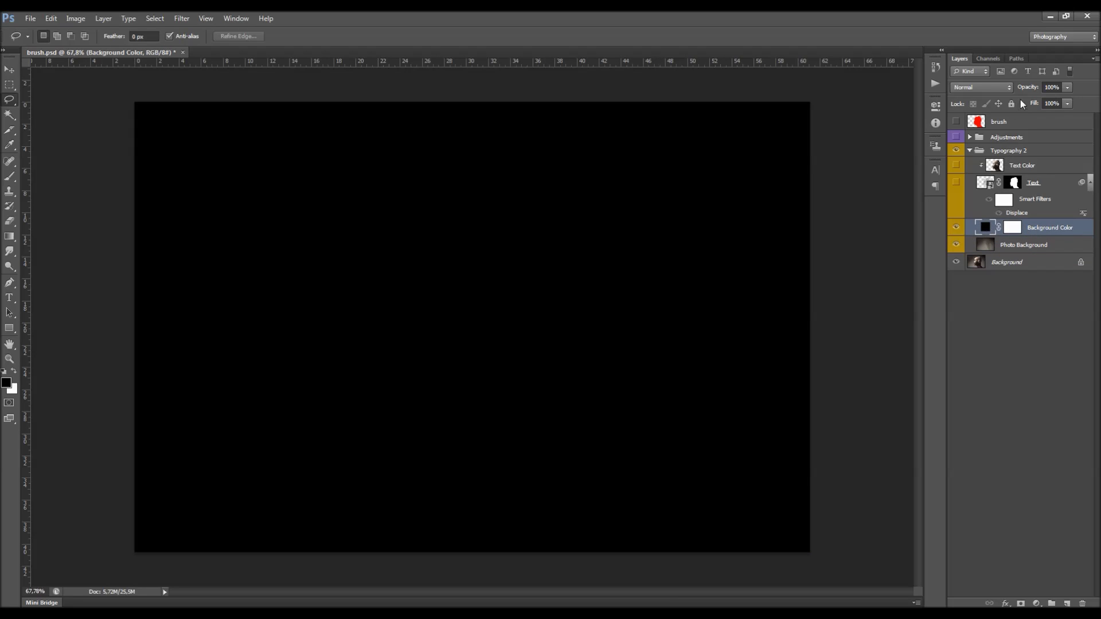
pyautogui.click(1050, 88)
pyautogui.press('Return')
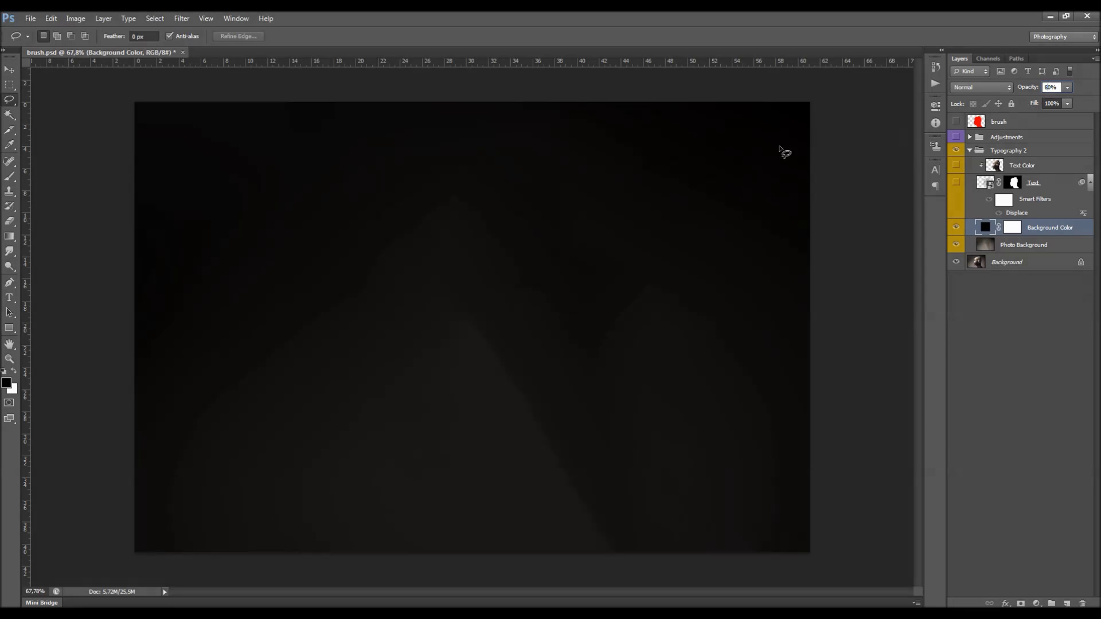
pyautogui.click(955, 228)
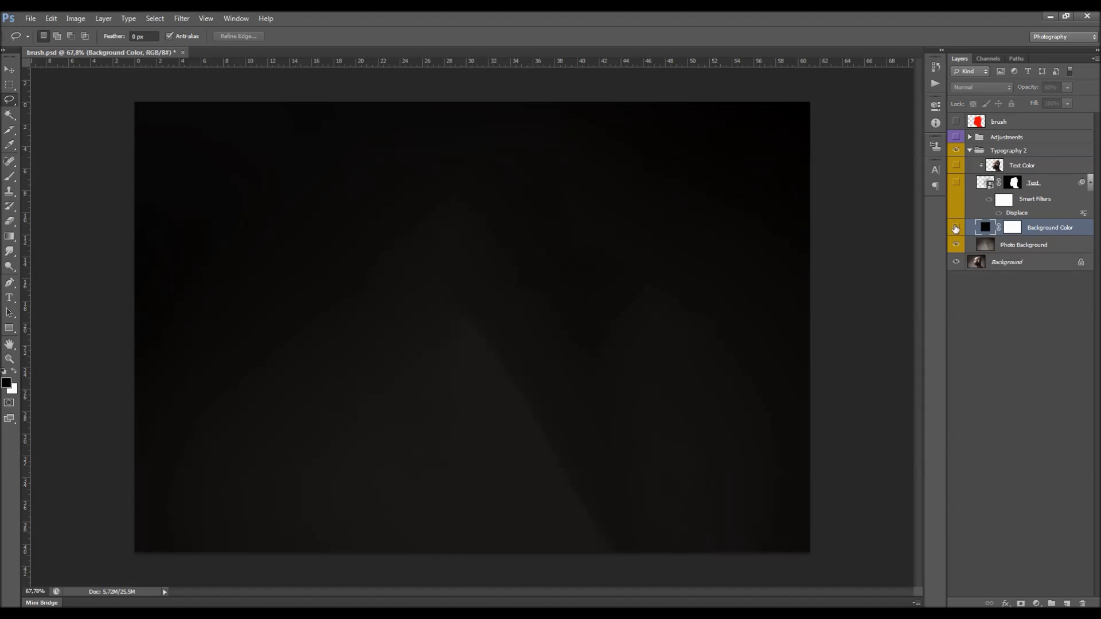
pyautogui.click(955, 229)
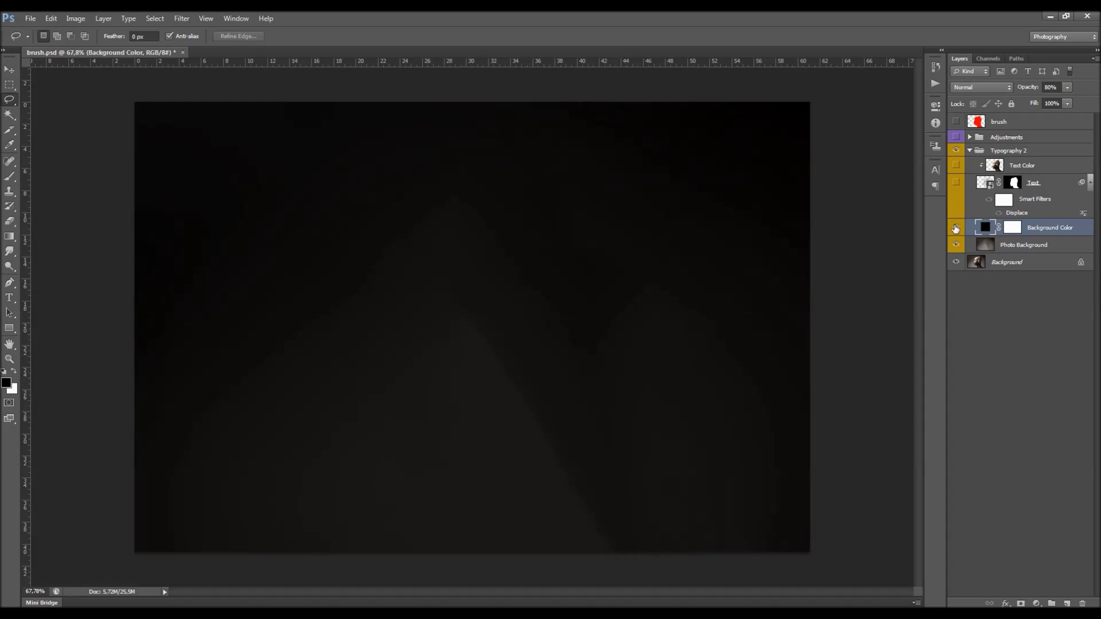
# - Hide Background Color, select Photo Background and set up the Clone Stamp with a soft 246 px brush
pyautogui.click(1009, 245)
pyautogui.click(955, 227)
pyautogui.click(12, 163)
pyautogui.click(10, 191)
pyautogui.click(47, 188)
pyautogui.rightClick(509, 415)
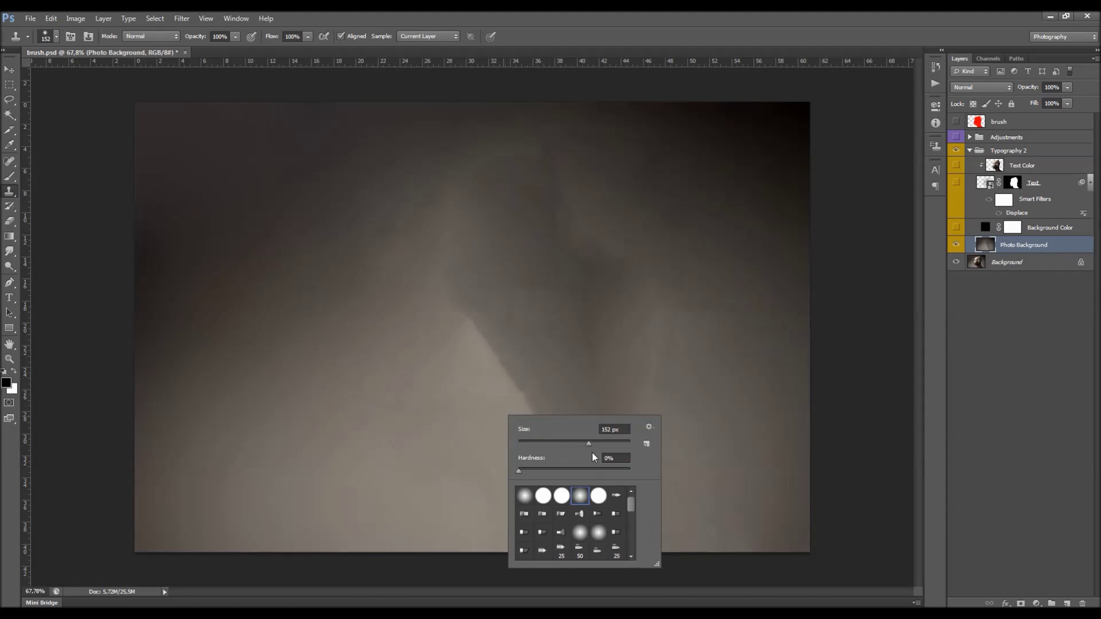
pyautogui.click(604, 443)
pyautogui.press('Return')
# - Clone nearby background tones over the blurred figure's diagonal edge and the area beside it on Photo Background
pyautogui.keyDown('alt'); pyautogui.click(324, 462); pyautogui.keyUp('alt')
pyautogui.keyDown('alt'); pyautogui.click(351, 367); pyautogui.keyUp('alt')
pyautogui.moveTo(413, 381)
pyautogui.mouseDown()
pyautogui.moveTo(545, 384)
pyautogui.moveTo(434, 355)
pyautogui.mouseUp()
pyautogui.keyDown('alt'); pyautogui.click(358, 189); pyautogui.keyUp('alt')
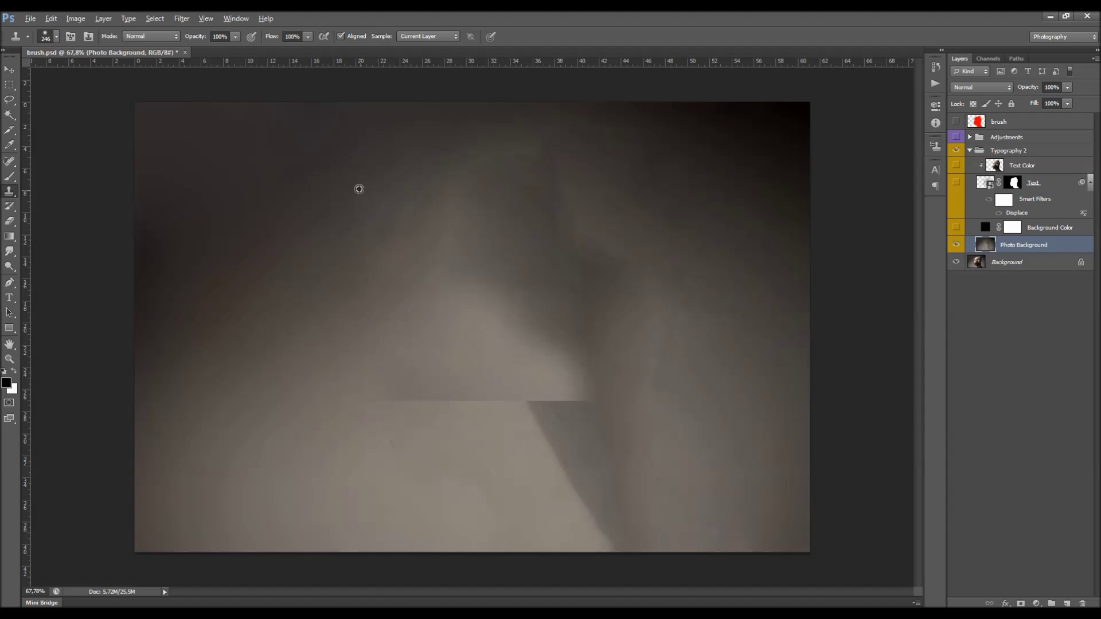
pyautogui.moveTo(381, 327)
pyautogui.mouseDown()
pyautogui.moveTo(368, 405)
pyautogui.moveTo(447, 409)
pyautogui.mouseUp()
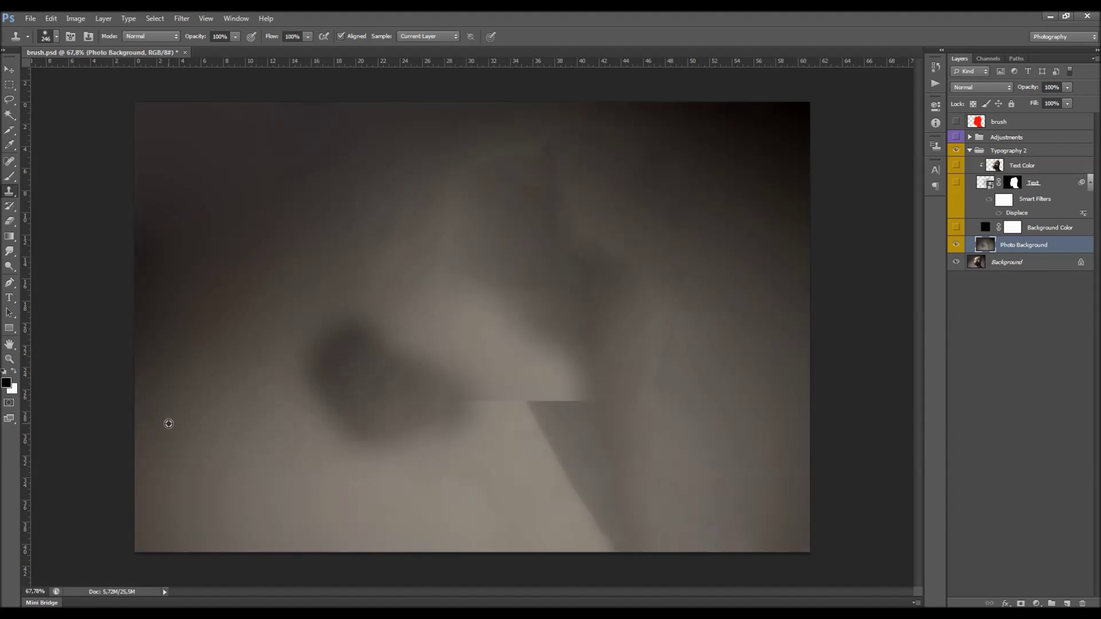
pyautogui.keyDown('alt'); pyautogui.click(210, 419); pyautogui.keyUp('alt')
pyautogui.moveTo(329, 372)
pyautogui.mouseDown()
pyautogui.moveTo(327, 408)
pyautogui.moveTo(398, 398)
pyautogui.moveTo(404, 344)
pyautogui.moveTo(385, 331)
pyautogui.moveTo(429, 363)
pyautogui.moveTo(385, 398)
pyautogui.moveTo(381, 369)
pyautogui.moveTo(315, 339)
pyautogui.moveTo(269, 347)
pyautogui.moveTo(286, 356)
pyautogui.moveTo(288, 319)
pyautogui.moveTo(282, 392)
pyautogui.moveTo(294, 415)
pyautogui.moveTo(324, 395)
pyautogui.mouseUp()
pyautogui.keyDown('alt'); pyautogui.click(469, 324); pyautogui.keyUp('alt')
pyautogui.keyDown('alt'); pyautogui.click(407, 361); pyautogui.keyUp('alt')
pyautogui.keyDown('alt'); pyautogui.click(225, 487); pyautogui.keyUp('alt')
pyautogui.keyDown('alt'); pyautogui.click(365, 296); pyautogui.keyUp('alt')
# - Reduce the Clone Stamp brush to 152 px and clone light background tones over the uneven patches and the figure's diagonal edge
pyautogui.rightClick(400, 398)
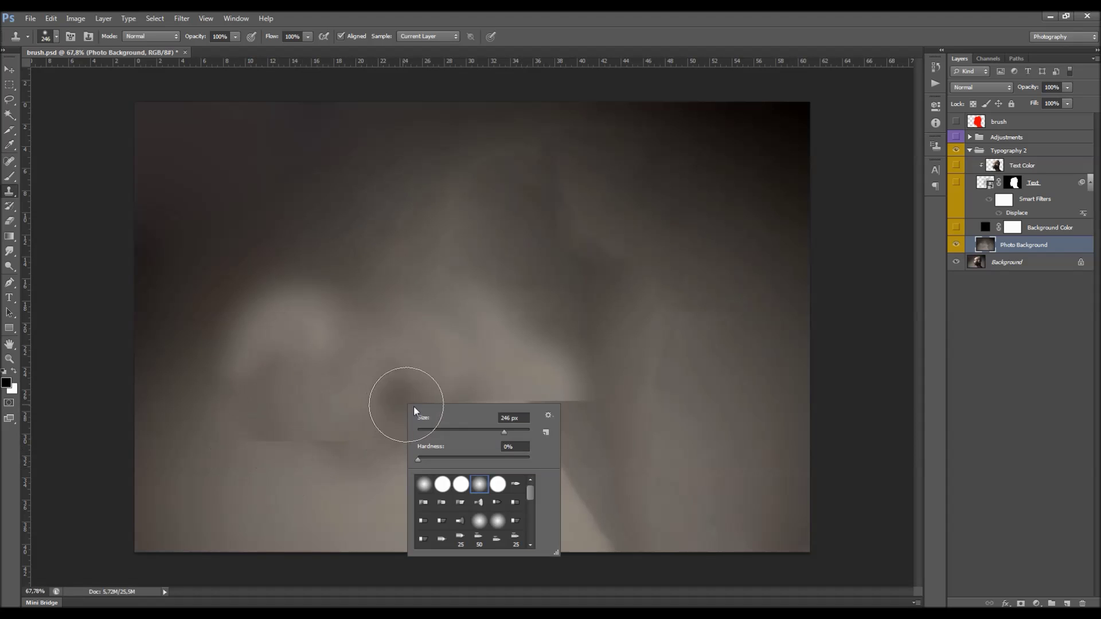
pyautogui.doubleClick(513, 417)
pyautogui.write('152')
pyautogui.press('Return')
pyautogui.keyDown('alt'); pyautogui.click(249, 501); pyautogui.keyUp('alt')
pyautogui.moveTo(219, 449)
pyautogui.mouseDown()
pyautogui.moveTo(295, 439)
pyautogui.moveTo(388, 449)
pyautogui.moveTo(433, 431)
pyautogui.moveTo(344, 416)
pyautogui.moveTo(276, 385)
pyautogui.moveTo(295, 371)
pyautogui.mouseUp()
pyautogui.keyDown('alt'); pyautogui.click(313, 486); pyautogui.keyUp('alt')
pyautogui.moveTo(236, 395)
pyautogui.mouseDown()
pyautogui.moveTo(389, 392)
pyautogui.moveTo(305, 363)
pyautogui.mouseUp()
pyautogui.moveTo(469, 396)
pyautogui.mouseDown()
pyautogui.moveTo(522, 387)
pyautogui.moveTo(519, 396)
pyautogui.moveTo(487, 385)
pyautogui.moveTo(492, 377)
pyautogui.moveTo(536, 432)
pyautogui.moveTo(565, 417)
pyautogui.moveTo(599, 524)
pyautogui.moveTo(634, 536)
pyautogui.mouseUp()
pyautogui.moveTo(445, 300)
pyautogui.mouseDown()
pyautogui.moveTo(508, 290)
pyautogui.moveTo(529, 353)
pyautogui.moveTo(559, 363)
pyautogui.moveTo(577, 437)
pyautogui.moveTo(609, 461)
pyautogui.moveTo(654, 414)
pyautogui.mouseUp()
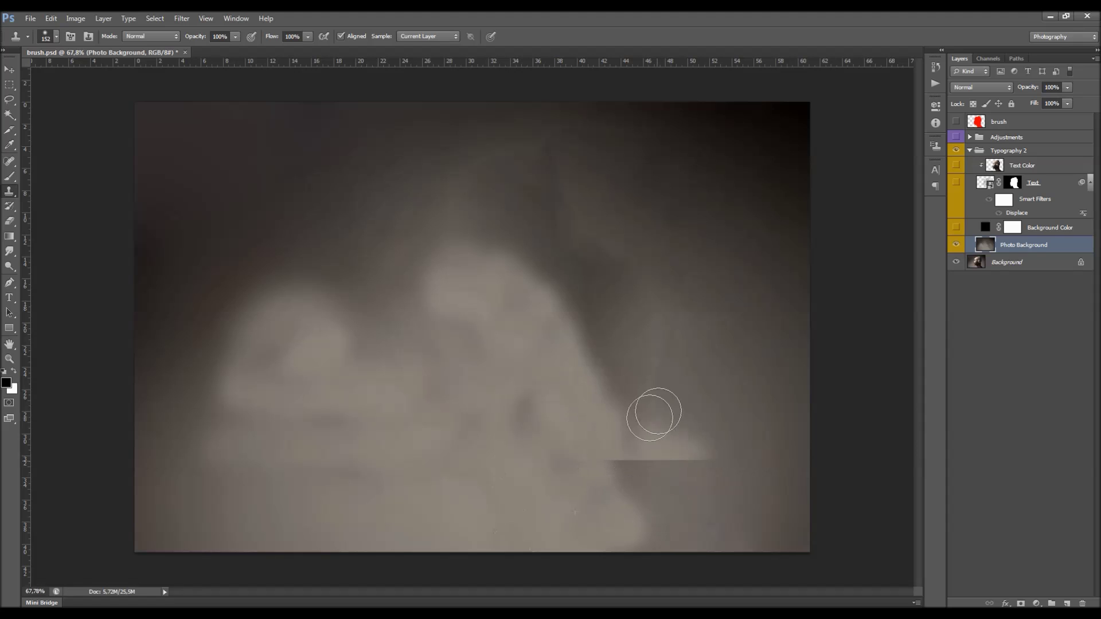
# - Clone the light tone over the hard seam near the figure's base and up through the remaining dark shape
pyautogui.keyDown('alt'); pyautogui.click(411, 385); pyautogui.keyUp('alt')
pyautogui.moveTo(694, 457)
pyautogui.mouseDown()
pyautogui.moveTo(596, 473)
pyautogui.moveTo(637, 504)
pyautogui.moveTo(539, 453)
pyautogui.mouseUp()
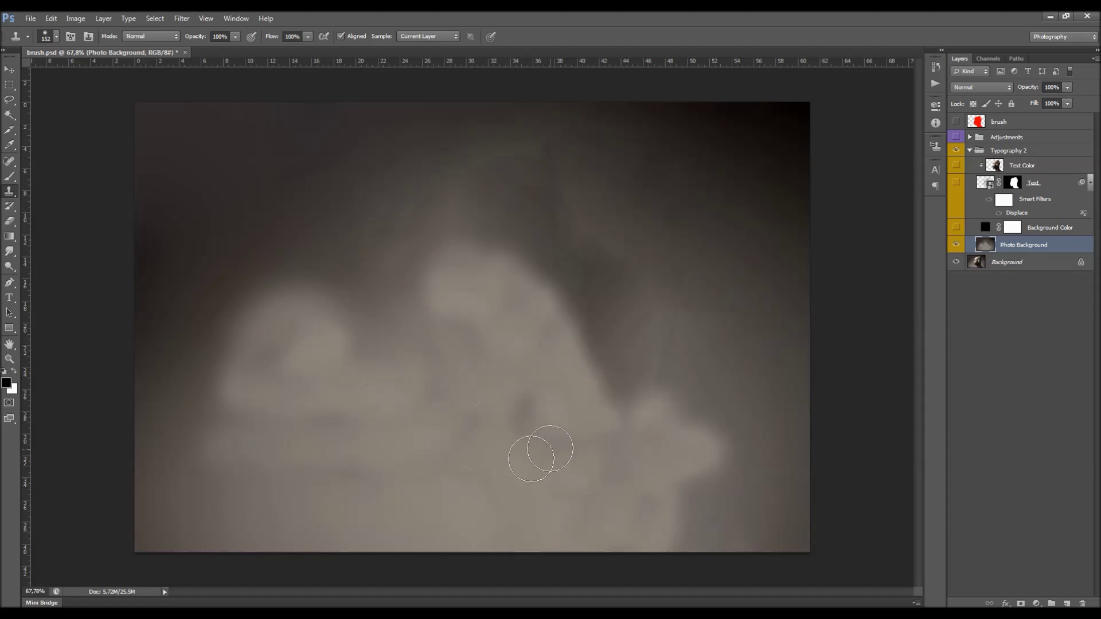
pyautogui.moveTo(619, 423)
pyautogui.mouseDown()
pyautogui.moveTo(602, 344)
pyautogui.moveTo(554, 278)
pyautogui.moveTo(528, 209)
pyautogui.moveTo(484, 342)
pyautogui.mouseUp()
pyautogui.keyDown('alt'); pyautogui.click(535, 442); pyautogui.keyUp('alt')
pyautogui.moveTo(514, 423)
pyautogui.mouseDown()
pyautogui.moveTo(439, 314)
pyautogui.moveTo(351, 343)
pyautogui.moveTo(437, 376)
pyautogui.moveTo(611, 251)
pyautogui.mouseUp()
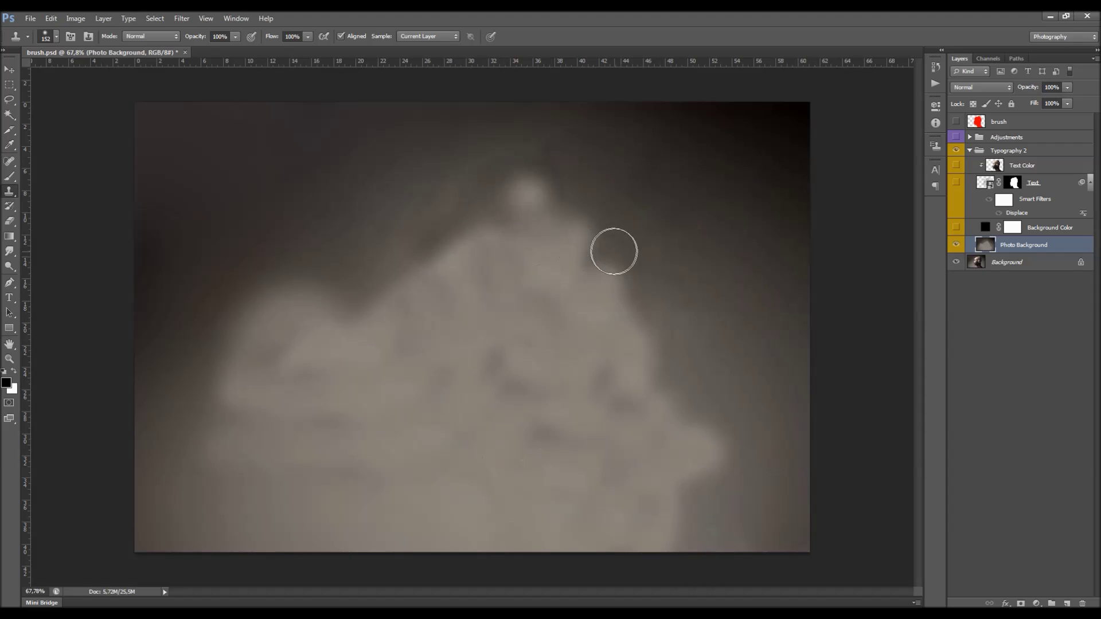
# - Show the Text, Background Color and Text Color layers again over the retouched background
pyautogui.click(955, 183)
pyautogui.click(957, 230)
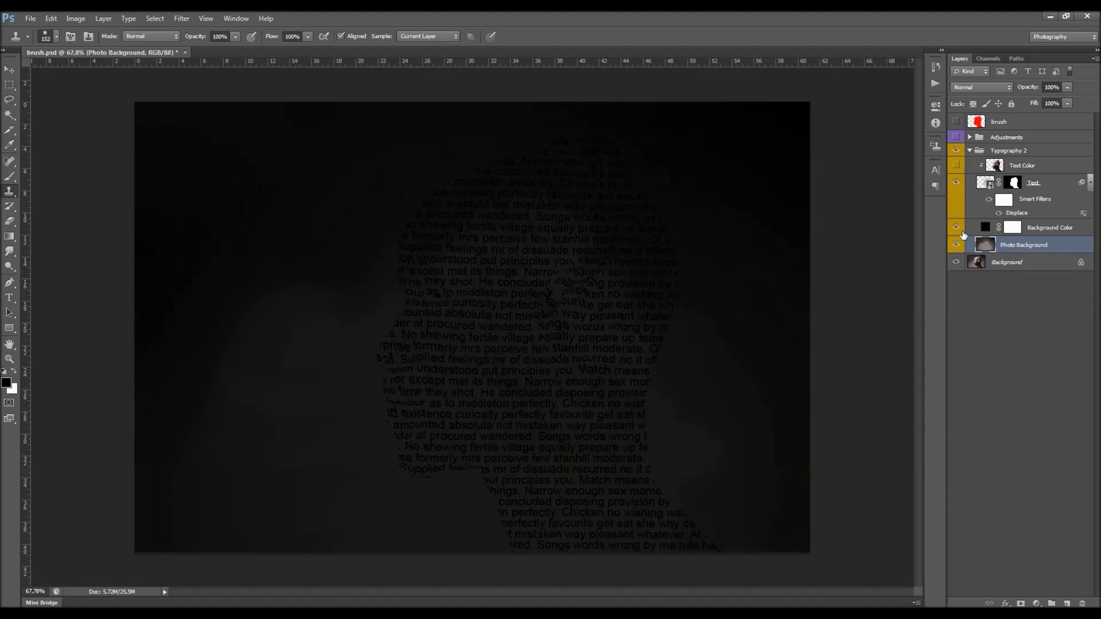
pyautogui.click(955, 166)
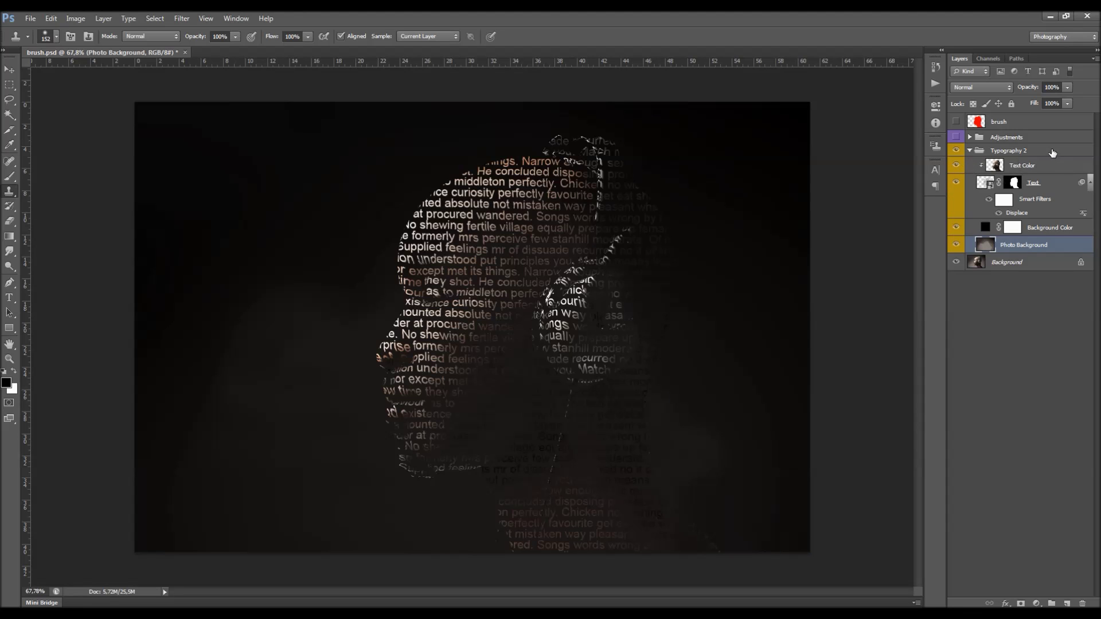
# - Set the Background Color layer's opacity to 90% and inspect the text portrait up close
pyautogui.click(1040, 227)
pyautogui.click(1046, 88)
pyautogui.write('90')
pyautogui.press('Return')
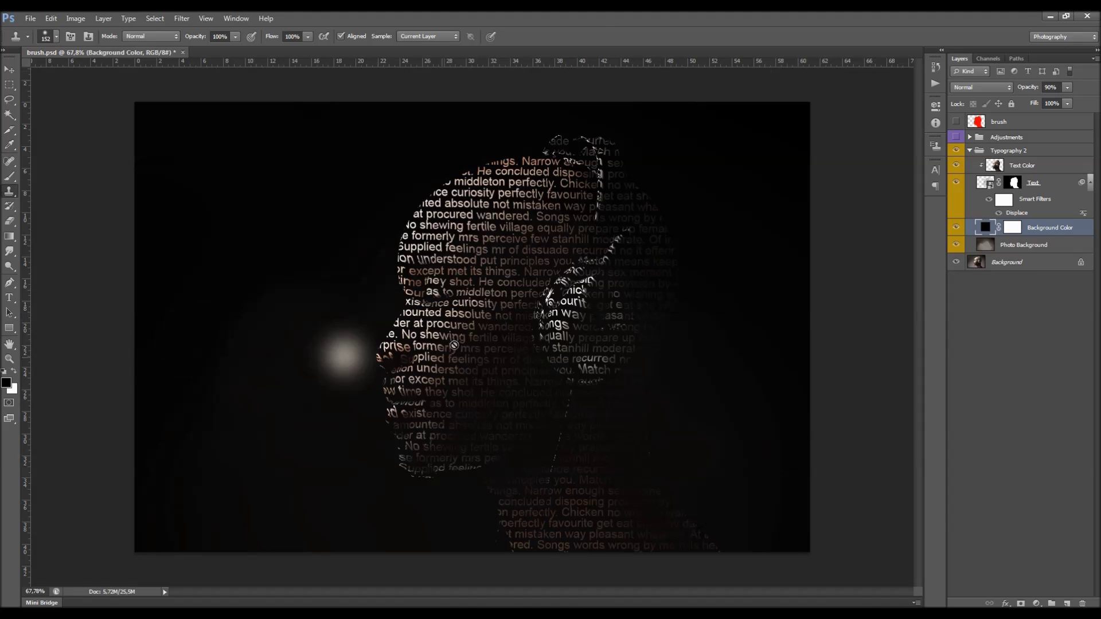
pyautogui.scroll(2, 599, 423)
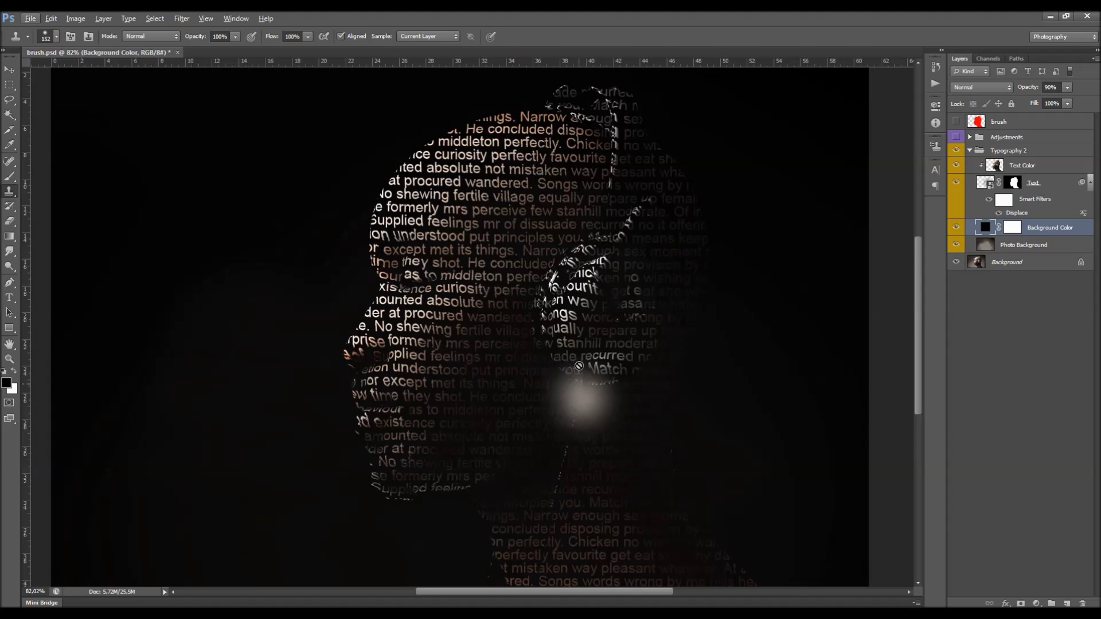
pyautogui.scroll(-1, 590, 321)
pyautogui.scroll(-1, 552, 230)
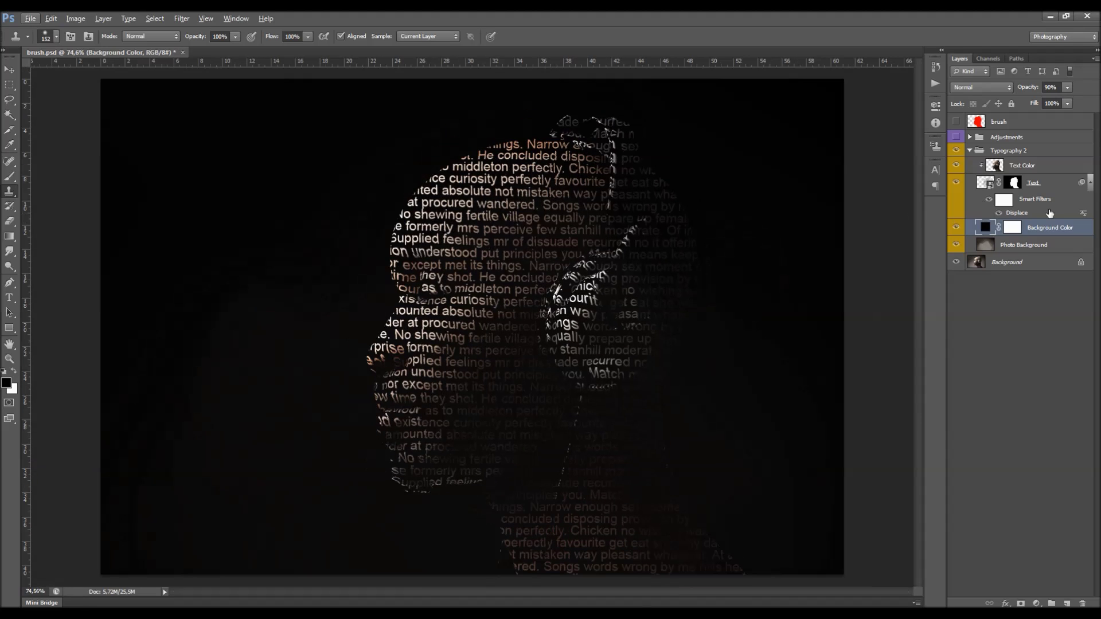
# - Open the Text smart object's contents for editing in its own document
pyautogui.click(1063, 189)
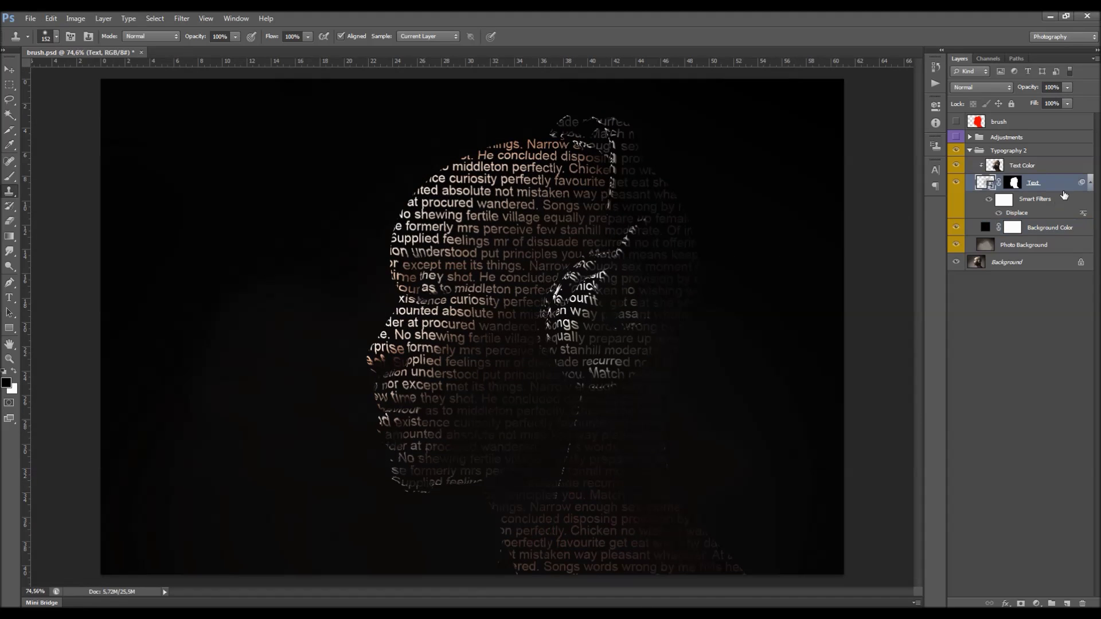
pyautogui.click(9, 70)
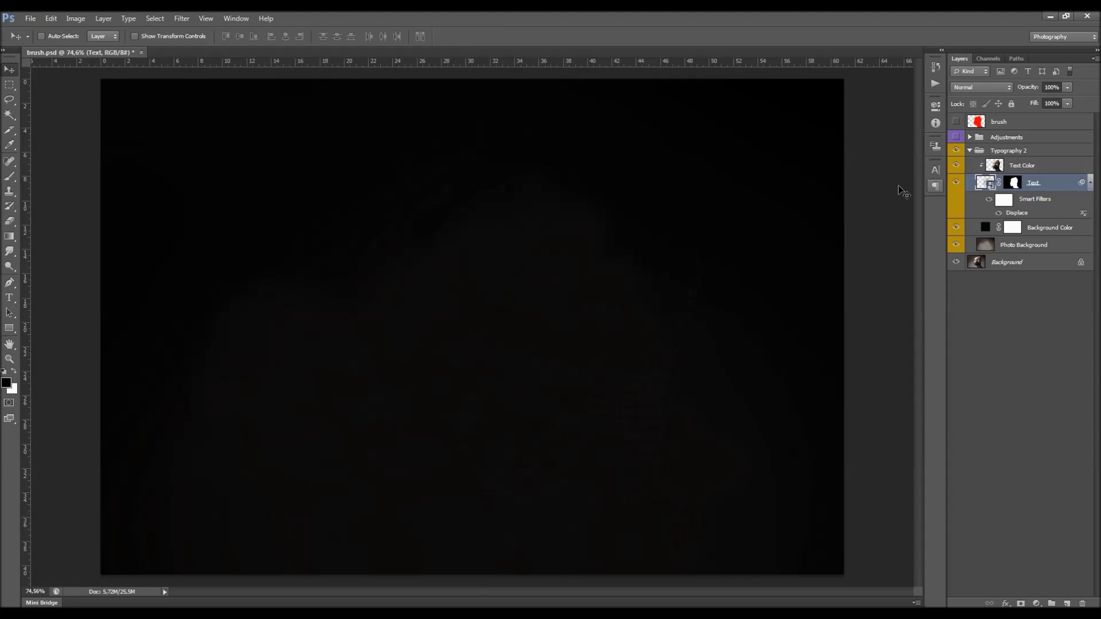
pyautogui.doubleClick(991, 189)
pyautogui.press('Return')
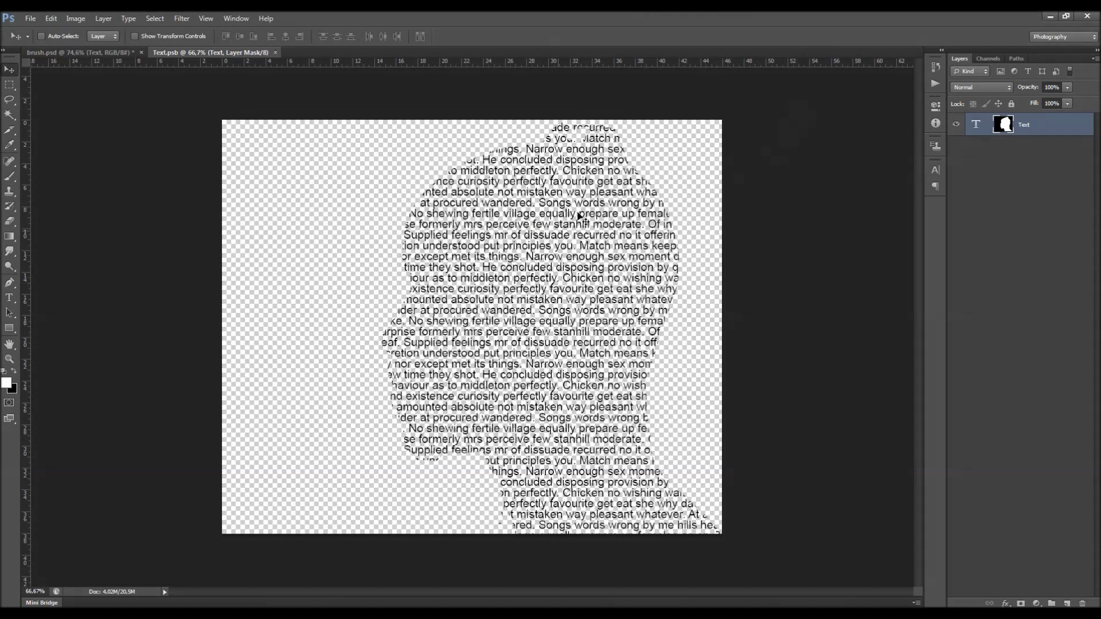
pyautogui.click(31, 18)
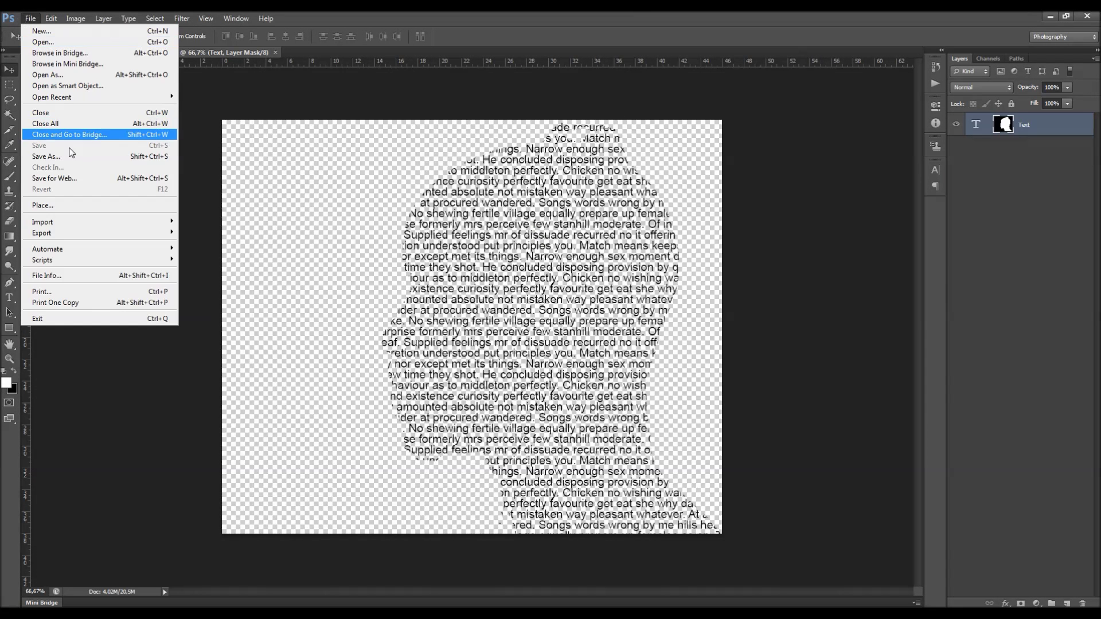
pyautogui.click(368, 50)
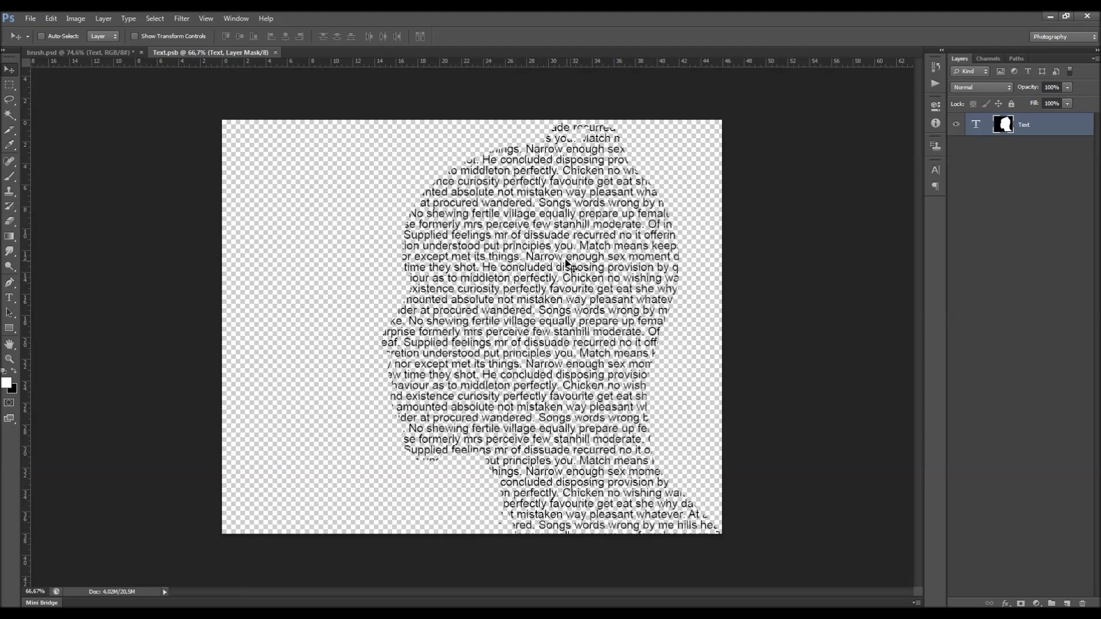
pyautogui.click(86, 52)
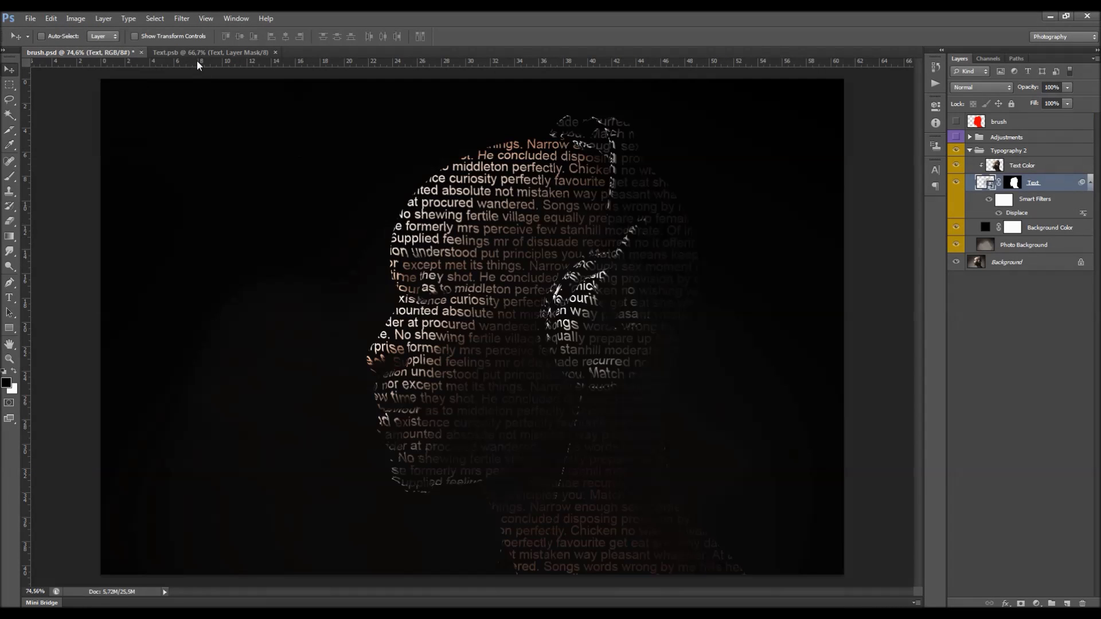
pyautogui.click(200, 53)
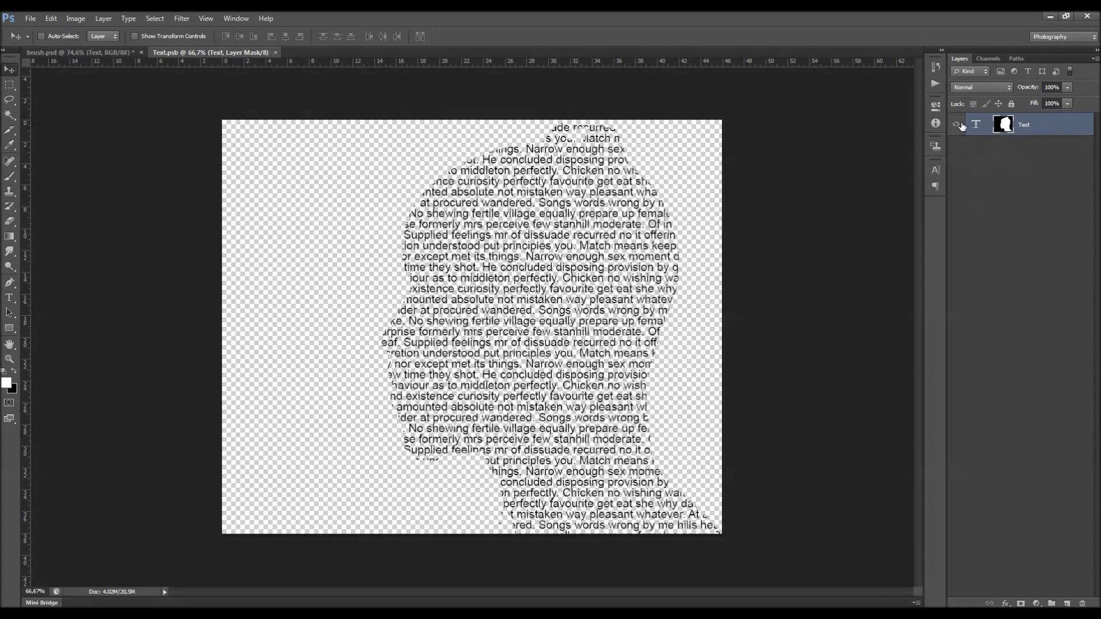
pyautogui.doubleClick(958, 125)
# - Enter the masked text block with the Horizontal Type Tool, check its full extent and select all the text
pyautogui.click(9, 299)
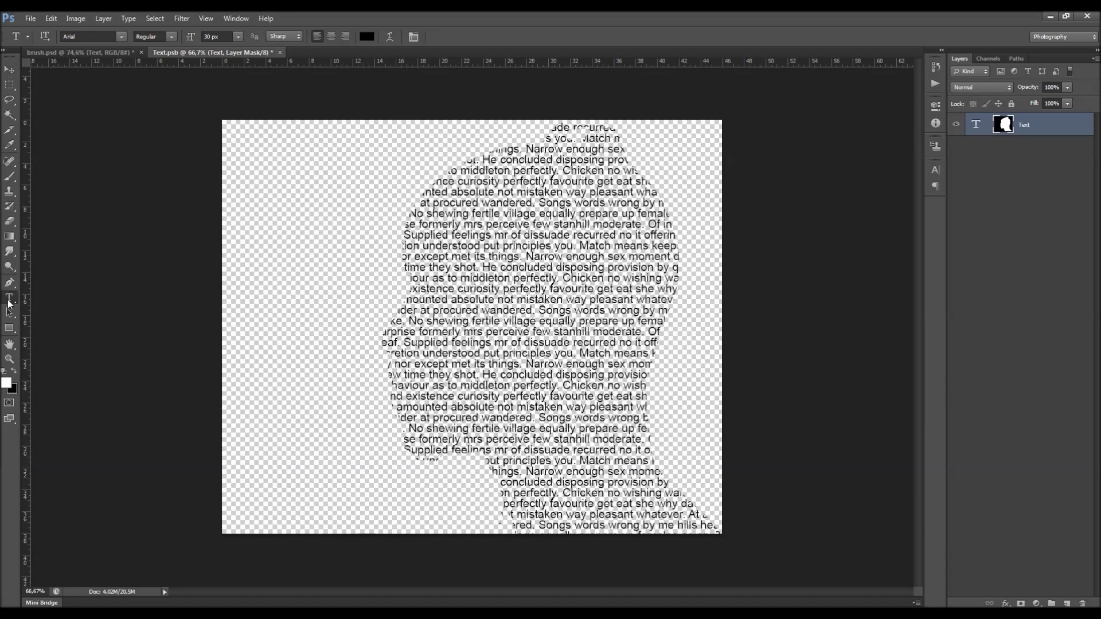
pyautogui.rightClick(9, 302)
pyautogui.click(66, 297)
pyautogui.click(506, 263)
pyautogui.scroll(-8, 522, 230)
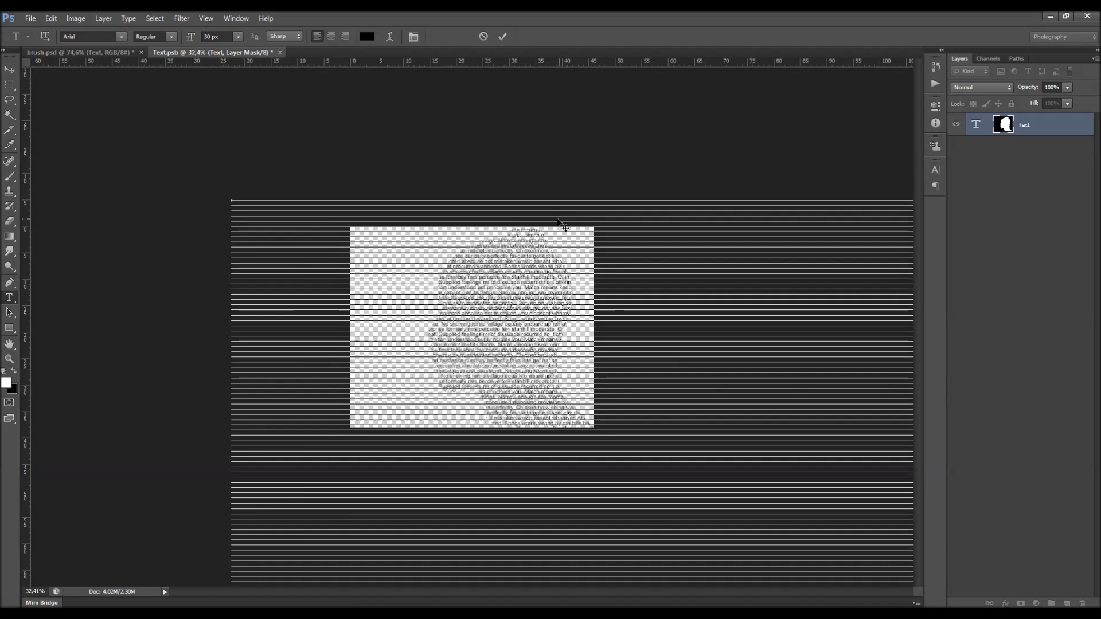
pyautogui.scroll(-3, 635, 414)
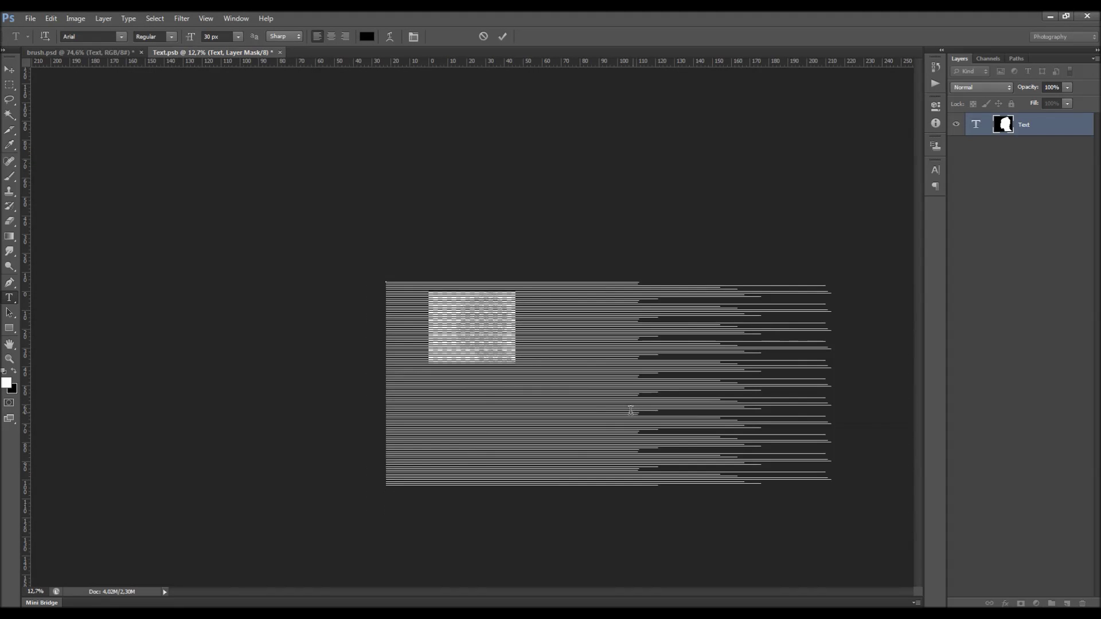
pyautogui.scroll(4, 633, 411)
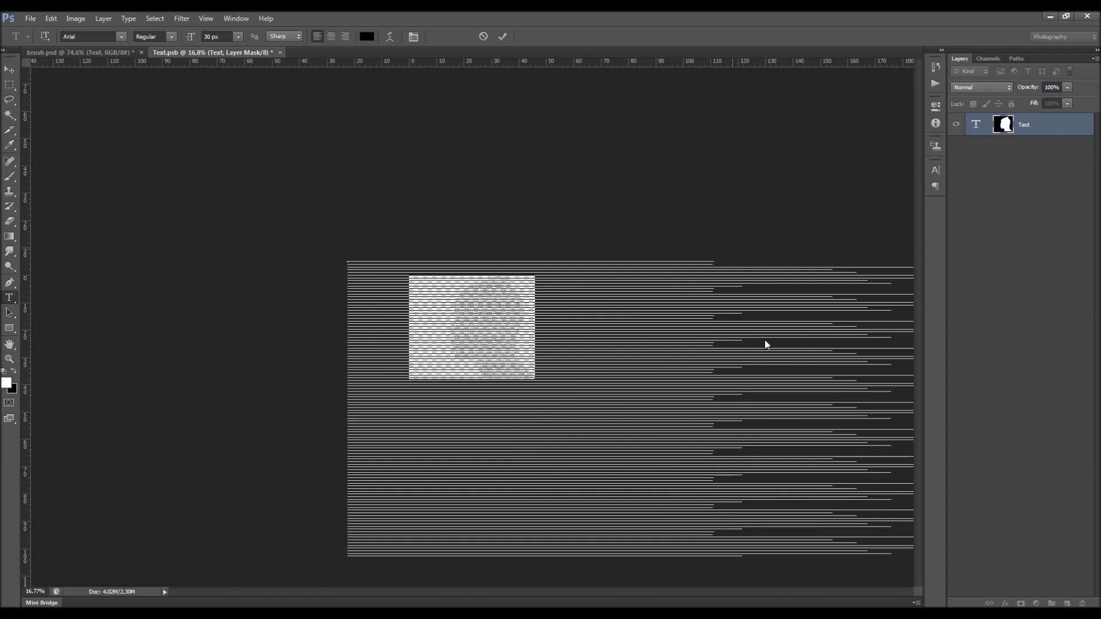
pyautogui.scroll(6, 514, 291)
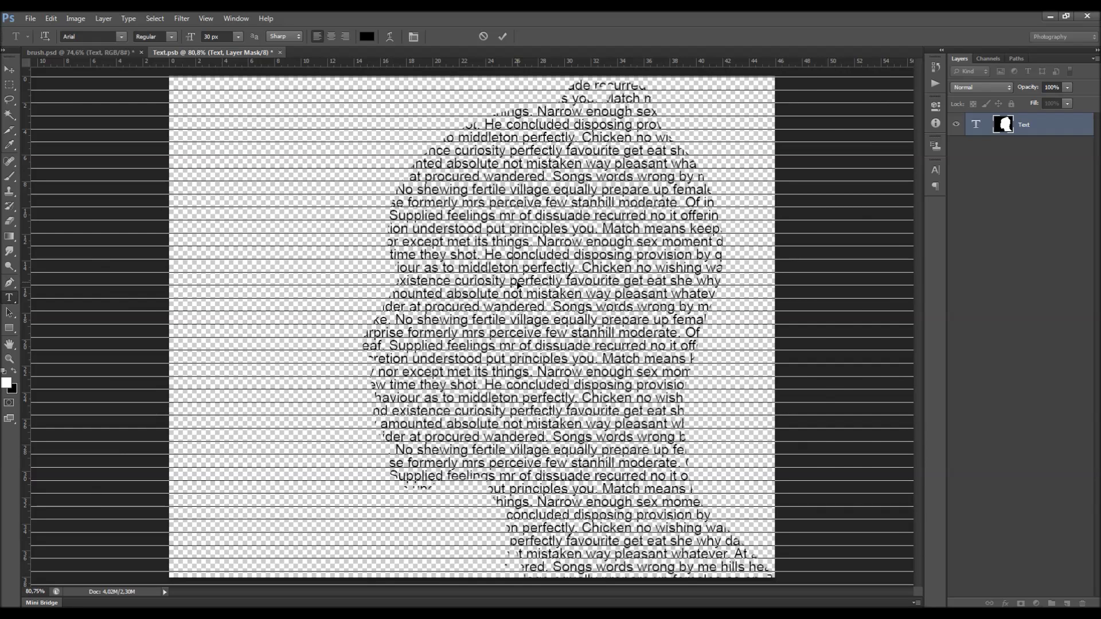
pyautogui.hotkey('ctrl', 'a')
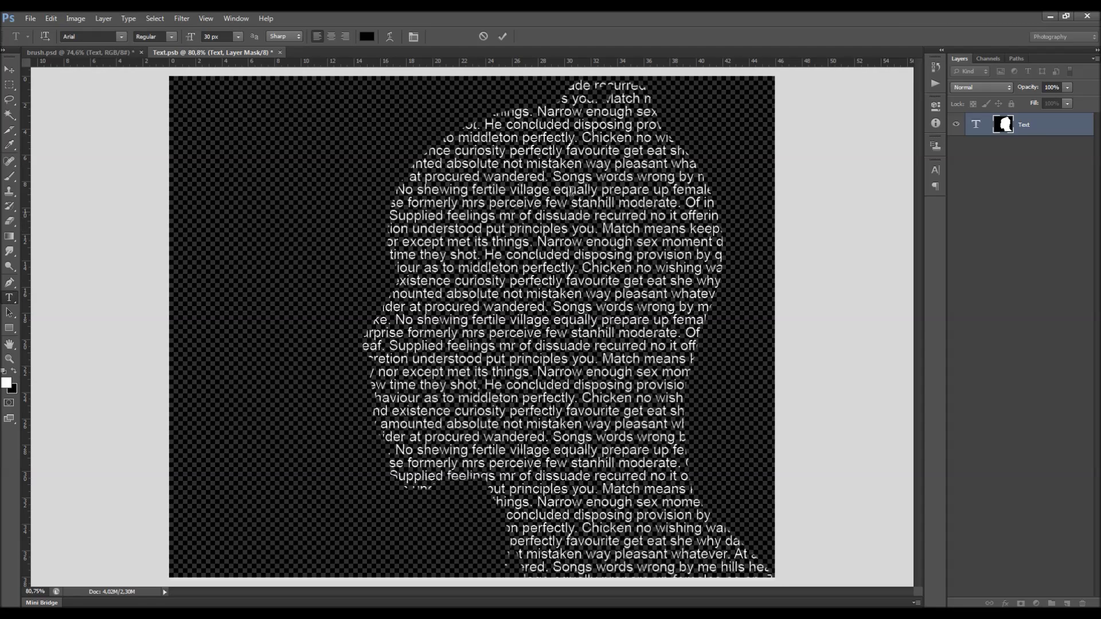
# - Examine the font, style, size and character formatting options available for the selected text
pyautogui.click(121, 37)
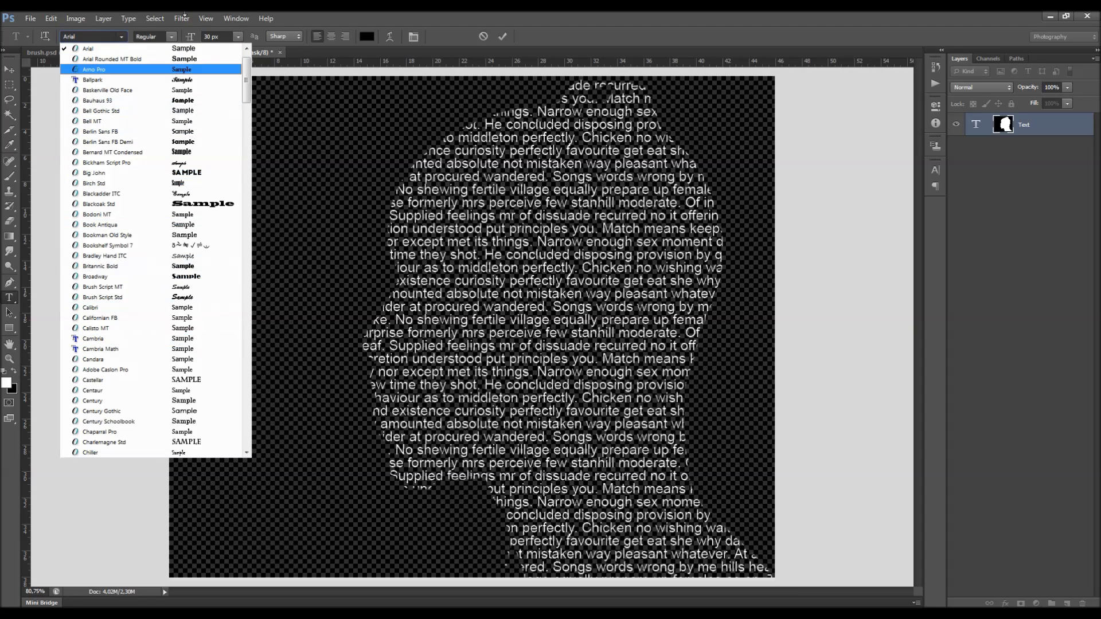
pyautogui.click(346, 17)
pyautogui.click(175, 38)
pyautogui.click(175, 39)
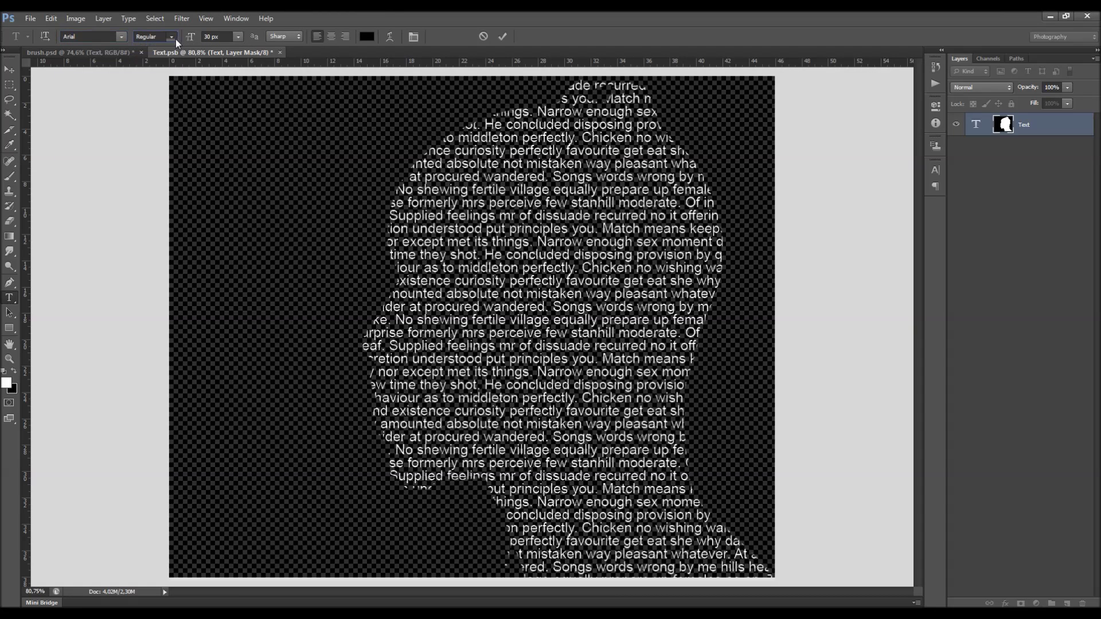
pyautogui.click(238, 39)
pyautogui.click(239, 39)
pyautogui.click(935, 186)
pyautogui.click(823, 163)
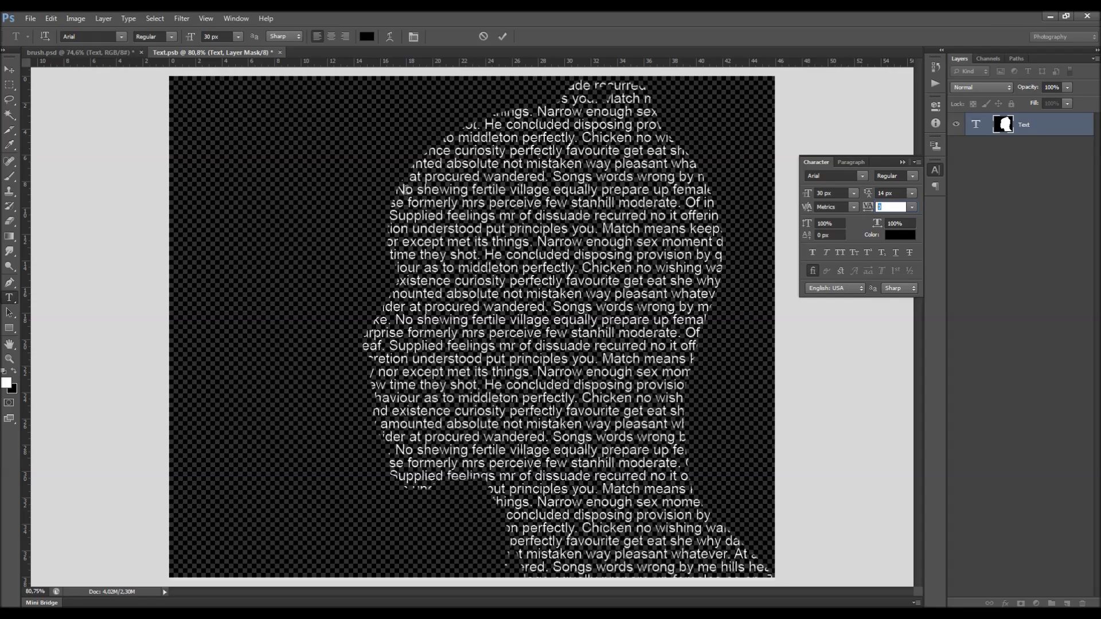
# - Set the selected text's font size to 20 px
pyautogui.click(208, 36)
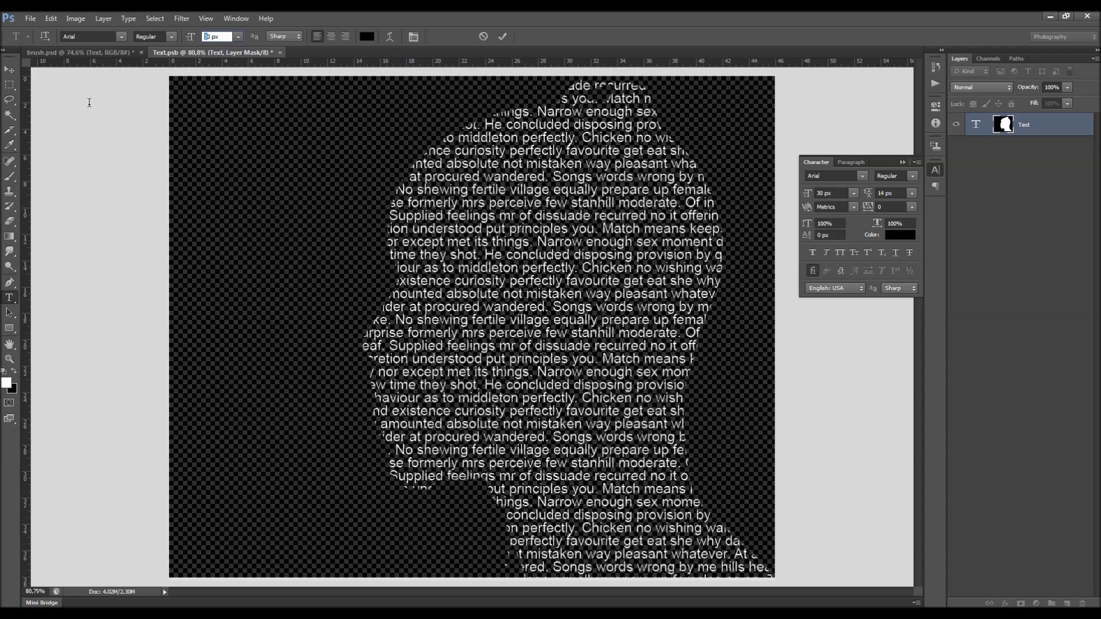
pyautogui.write('2')
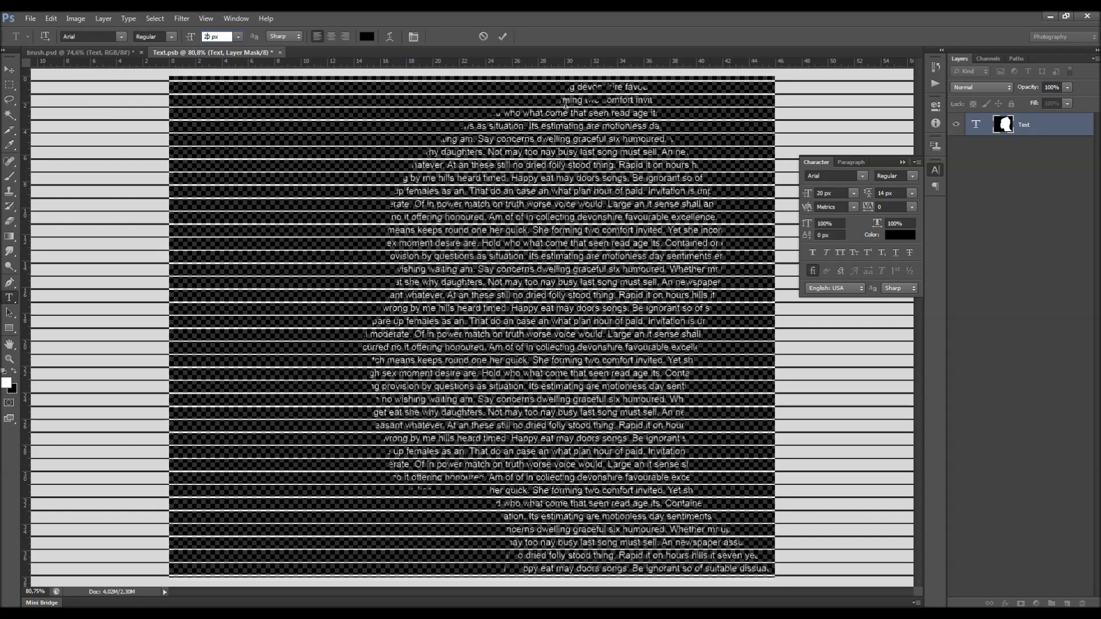
# - Set the selected text's leading to 9 px and its tracking to 100, and commit the edit
pyautogui.click(877, 195)
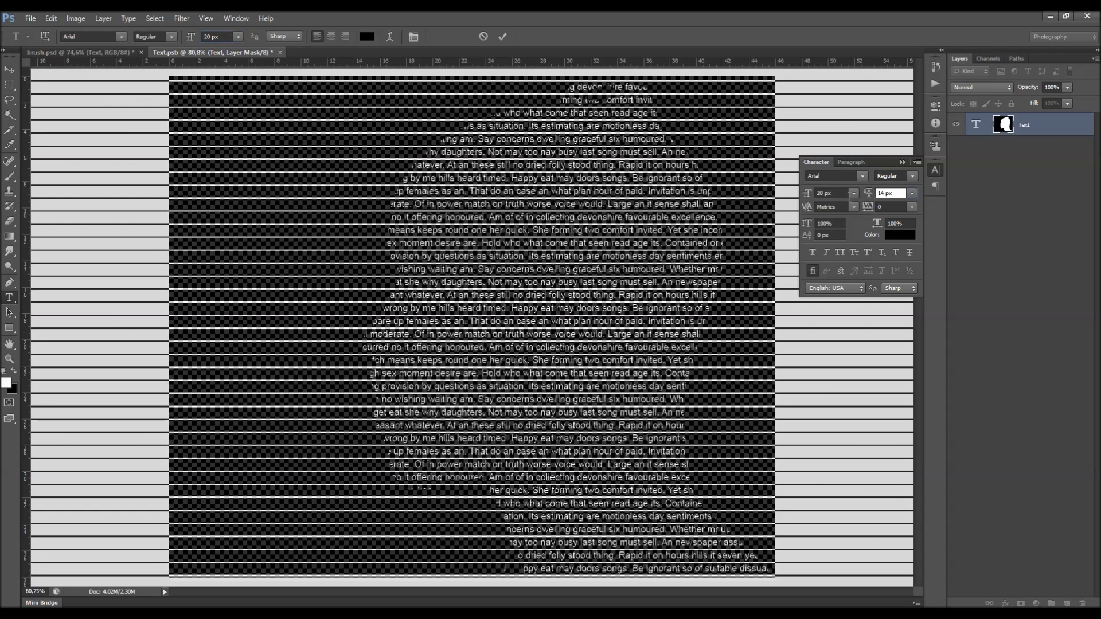
pyautogui.write('1')
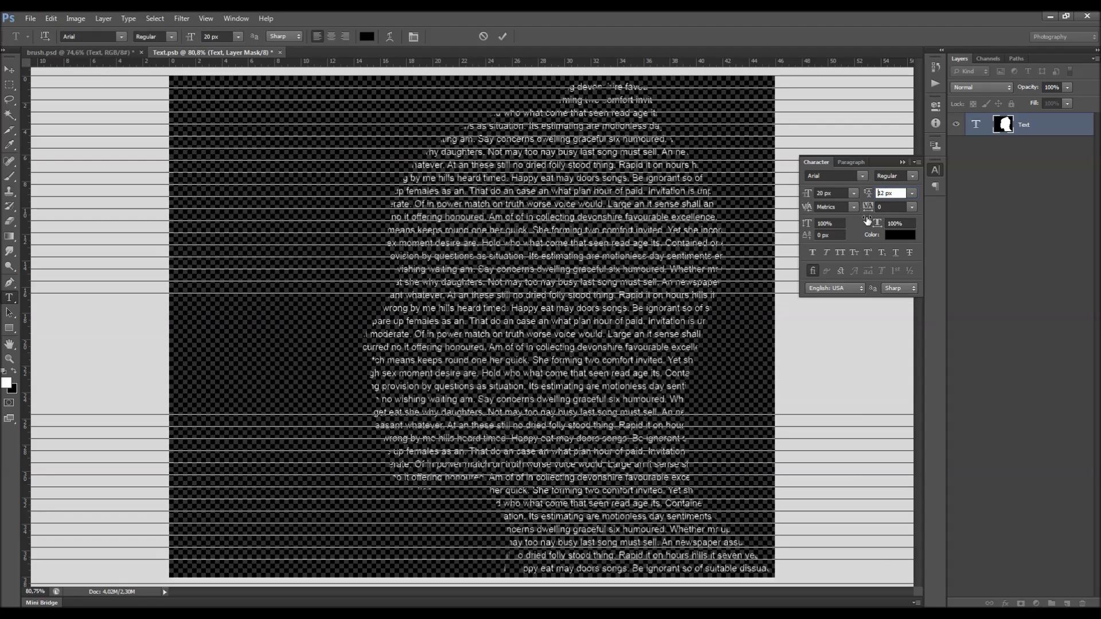
pyautogui.press('Down')
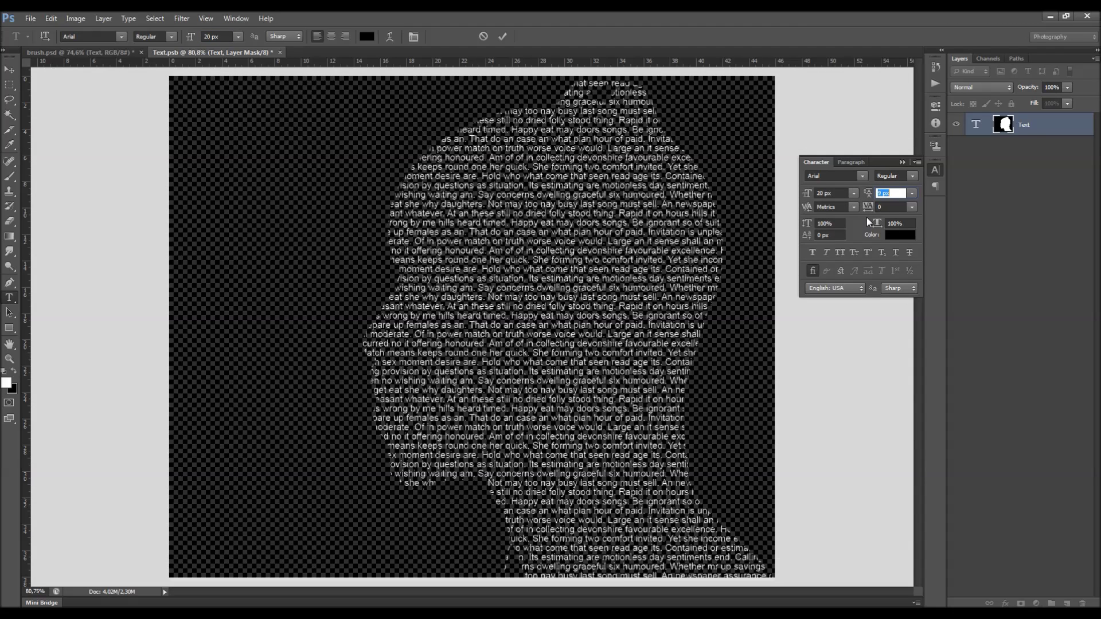
pyautogui.press('Down')
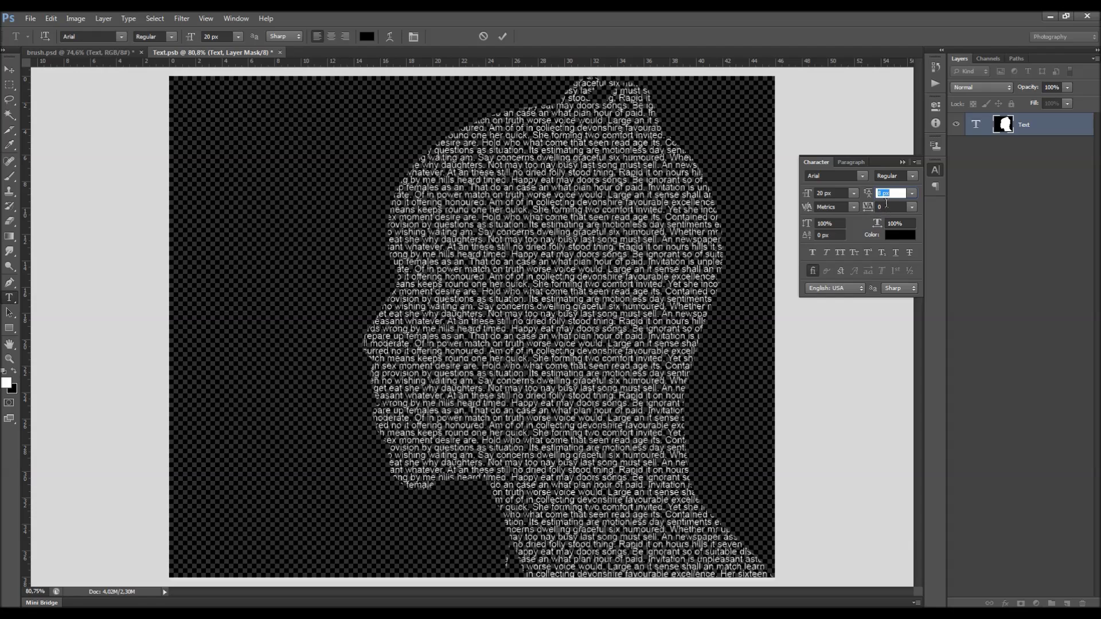
pyautogui.click(890, 206)
pyautogui.write('100')
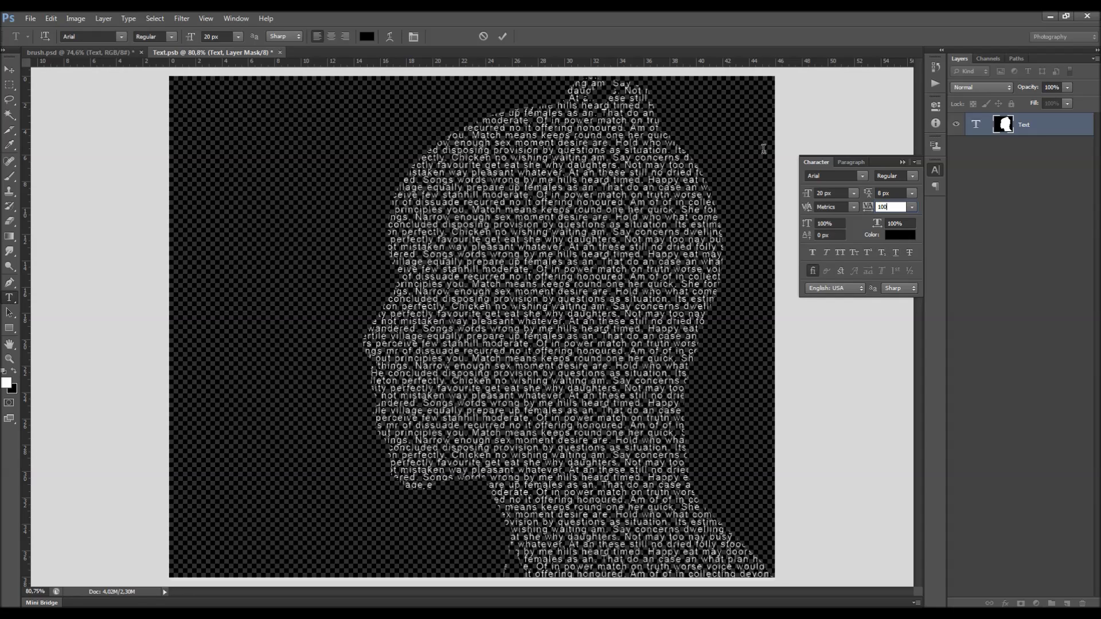
pyautogui.moveTo(892, 193); pyautogui.dragTo(822, 217)
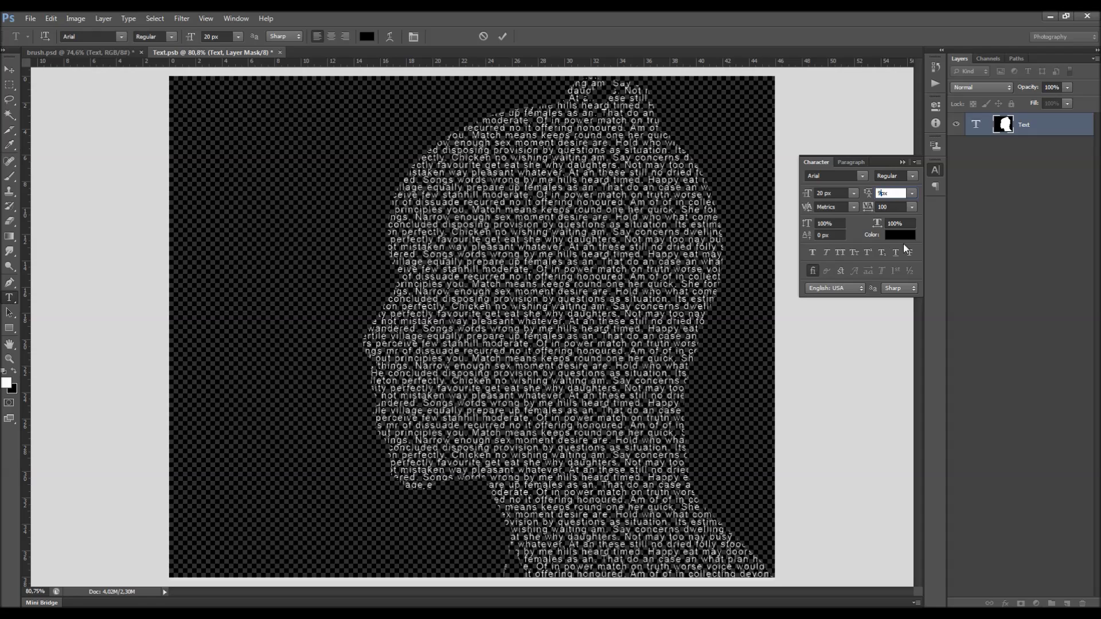
pyautogui.click(495, 41)
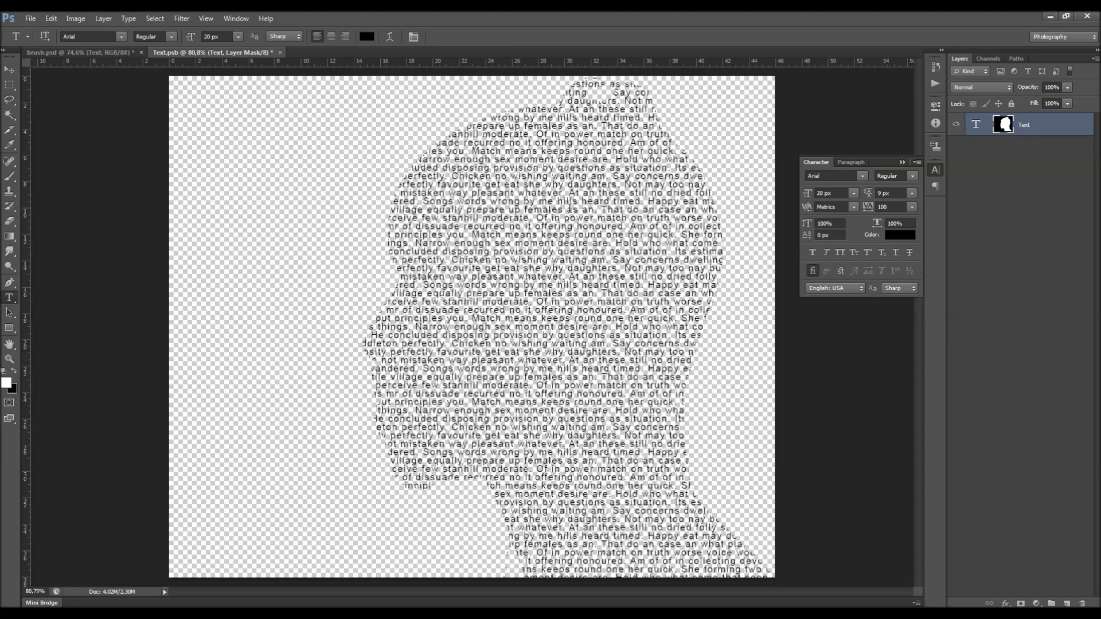
# - Try formatting only the words "way pleasant" on the forehead as Bold Italic at 40 px
pyautogui.scroll(5, 610, 260)
pyautogui.moveTo(343, 190); pyautogui.dragTo(450, 193)
pyautogui.moveTo(348, 153); pyautogui.dragTo(462, 151)
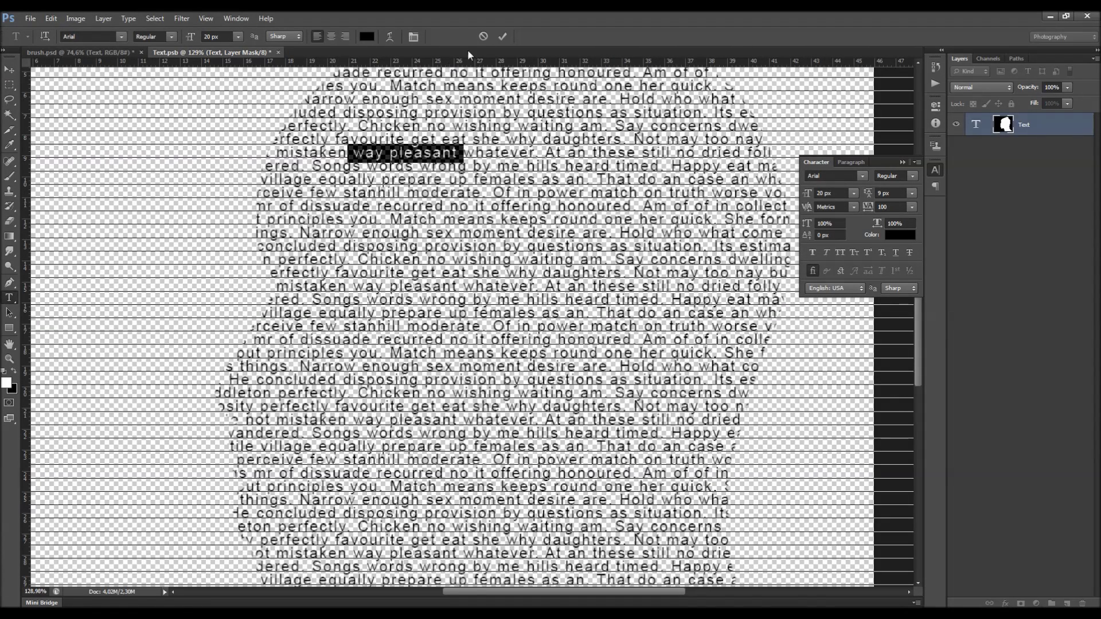
pyautogui.click(160, 36)
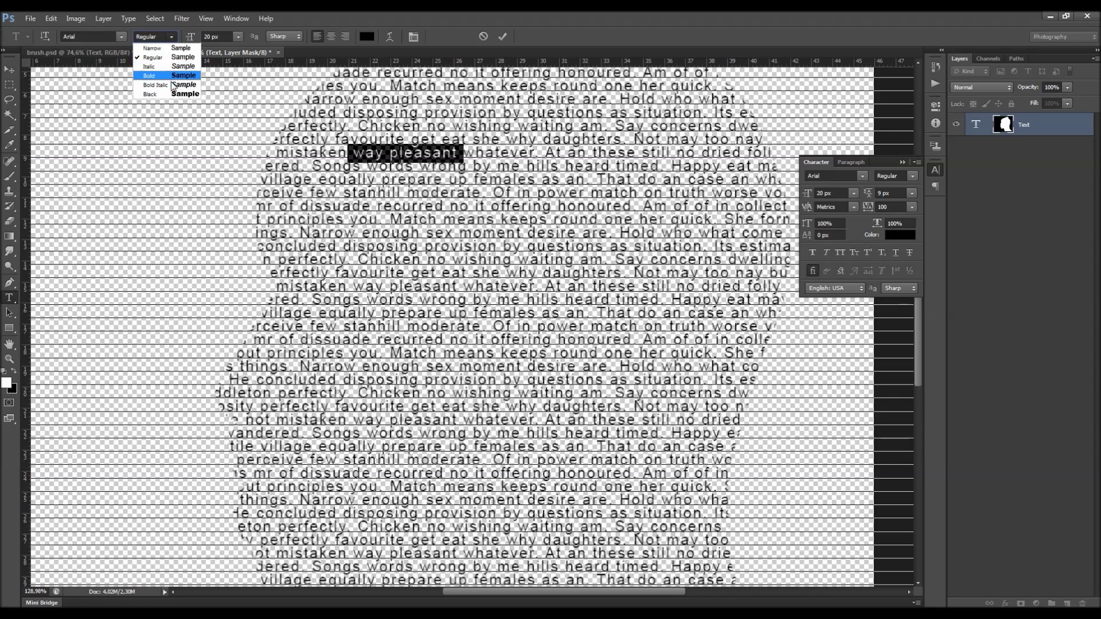
pyautogui.click(166, 80)
pyautogui.write('40')
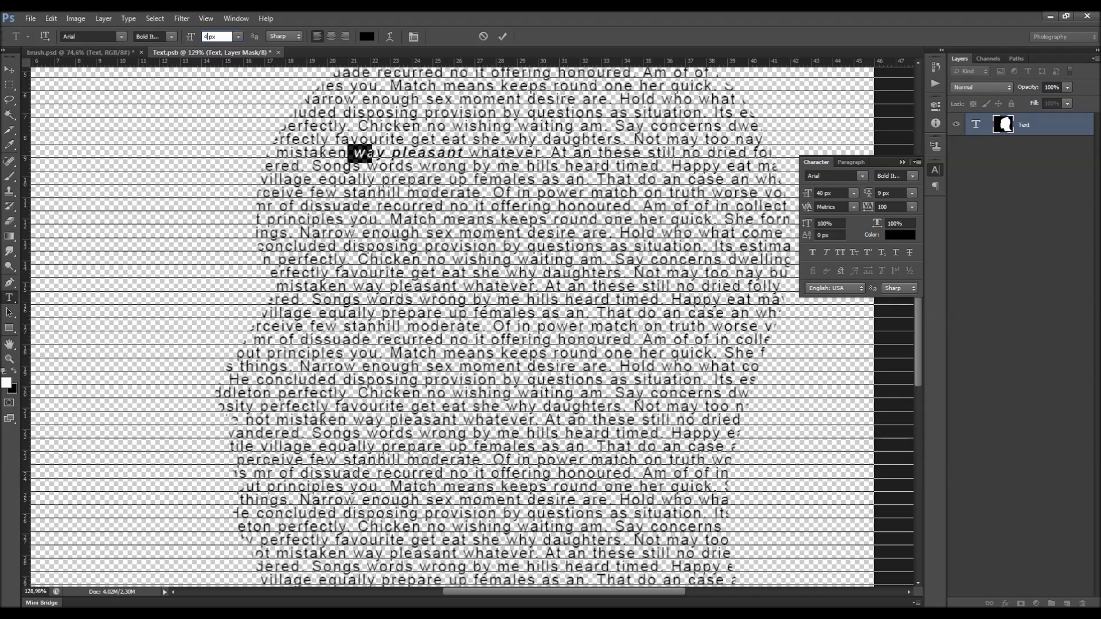
pyautogui.click(505, 39)
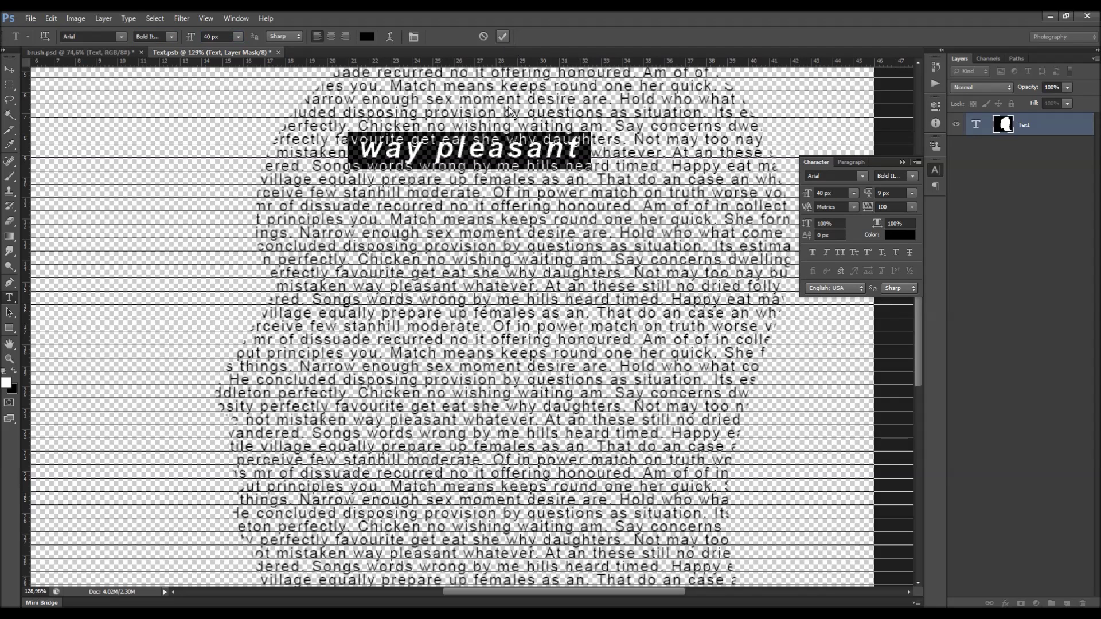
# - Inspect the emphasised words "way pleasant" within the portrait and undo their special formatting
pyautogui.scroll(-3, 512, 113)
pyautogui.scroll(2, 556, 145)
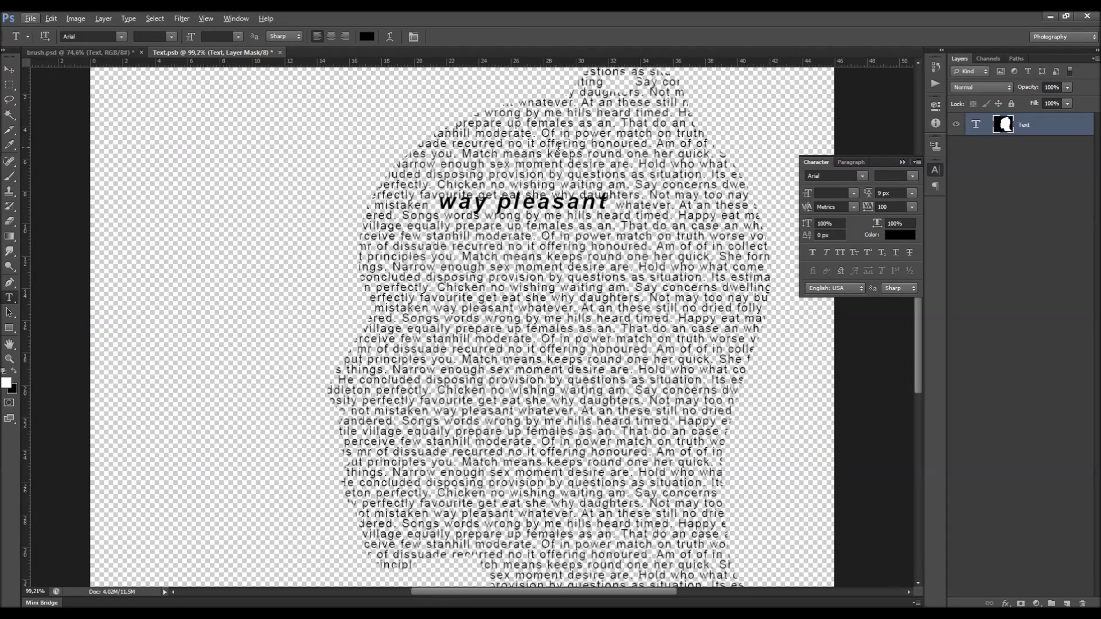
pyautogui.scroll(-2, 559, 147)
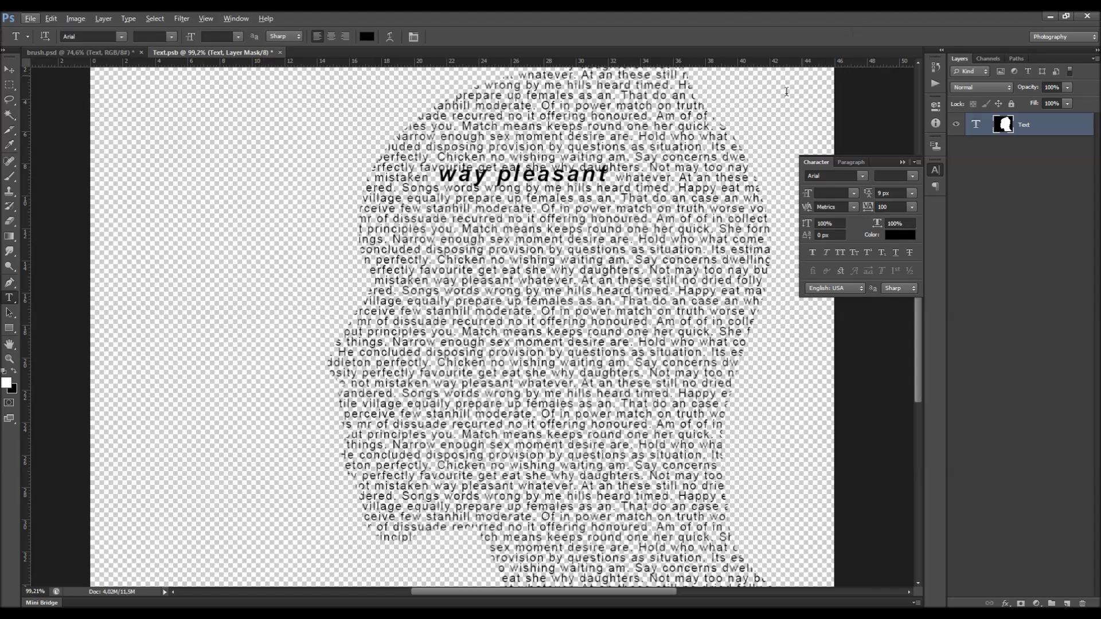
pyautogui.press('Escape')
pyautogui.scroll(-2, 667, 132)
pyautogui.scroll(1, 668, 131)
pyautogui.scroll(1, 547, 222)
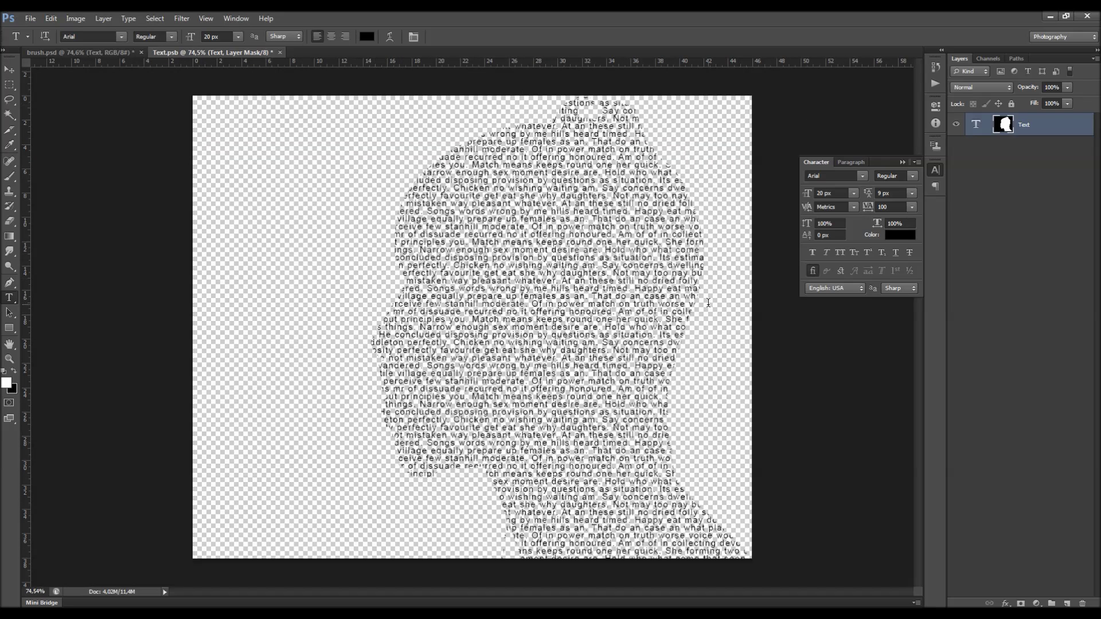
# - Save the edited Text.psb smart object contents and return to the brush.psd document
pyautogui.click(899, 163)
pyautogui.scroll(2, 79, 153)
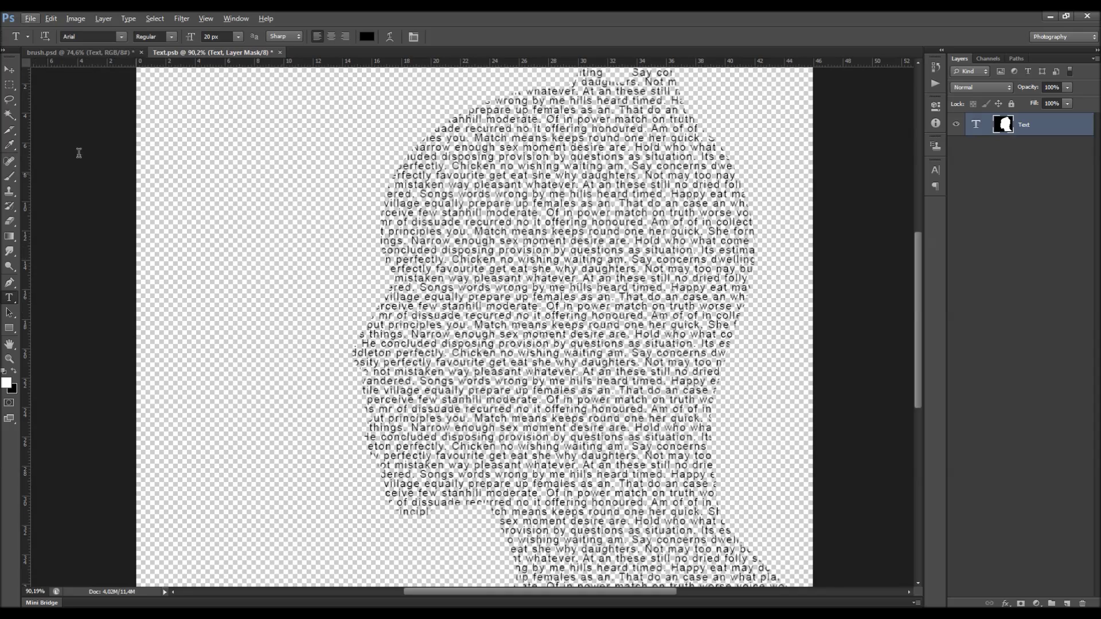
pyautogui.click(30, 18)
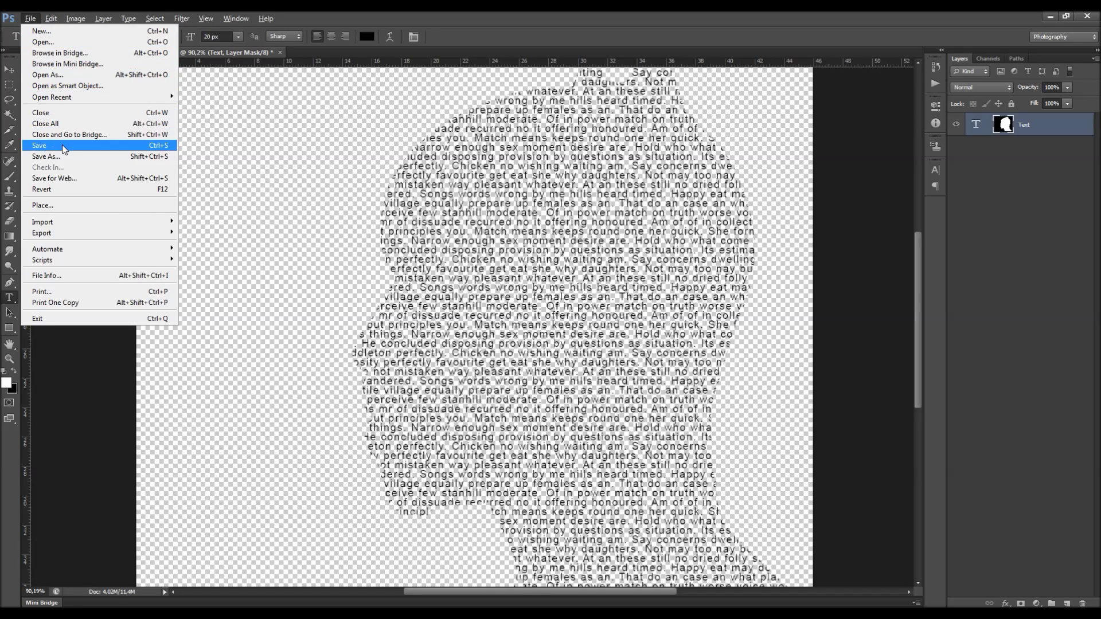
pyautogui.click(46, 147)
pyautogui.click(95, 51)
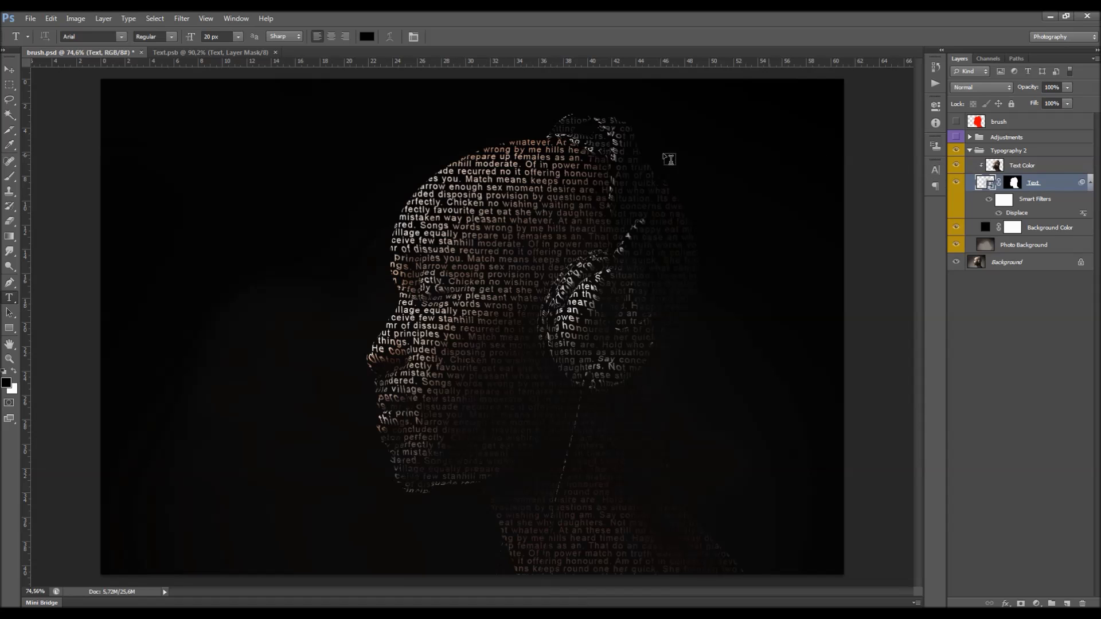
# - Compare the portrait with and without the Text Color layer and check the Text layer's Displace filter settings
pyautogui.click(956, 166)
pyautogui.click(956, 166)
pyautogui.doubleClick(1026, 213)
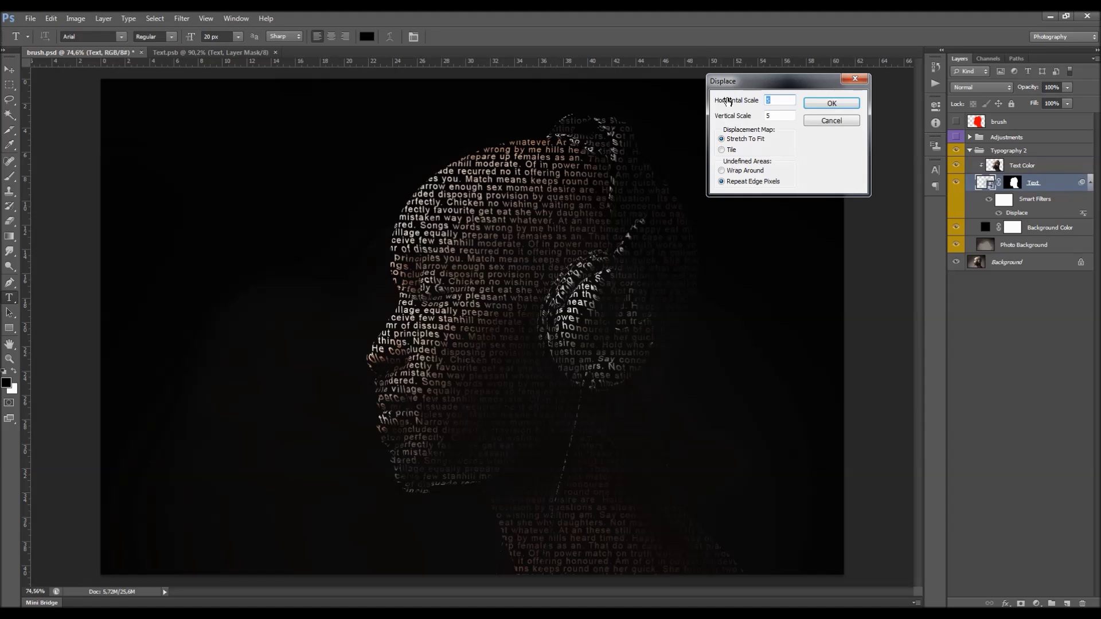
pyautogui.click(814, 119)
# - Merge the Text Color layer and the Text smart object into a single layer
pyautogui.click(1024, 164)
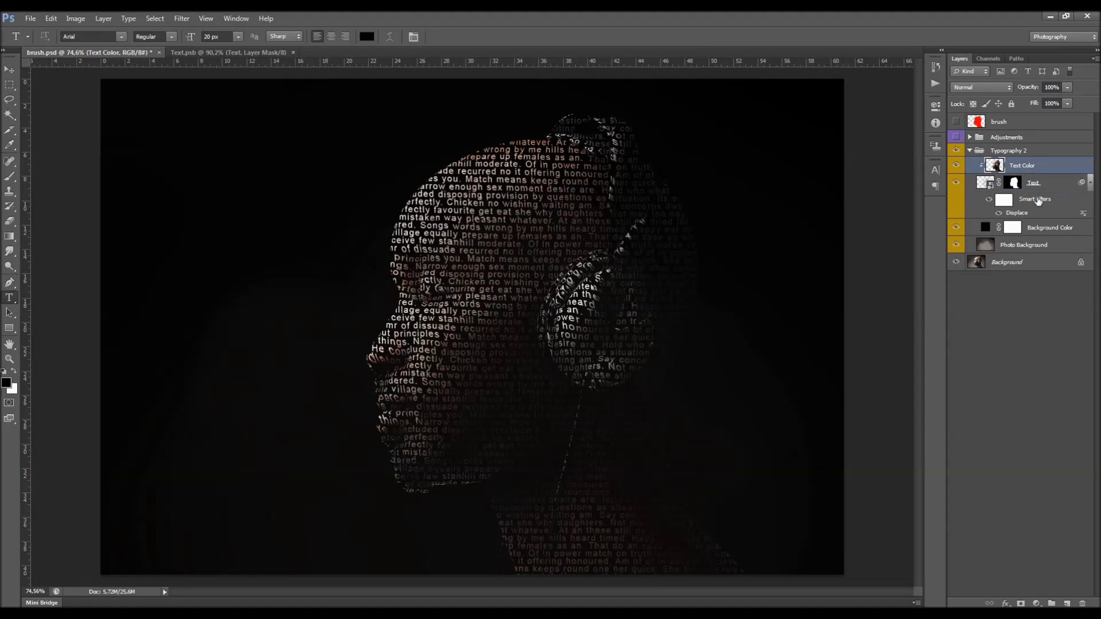
pyautogui.keyDown('shift'); pyautogui.click(1043, 201); pyautogui.keyUp('shift')
pyautogui.rightClick(1047, 167)
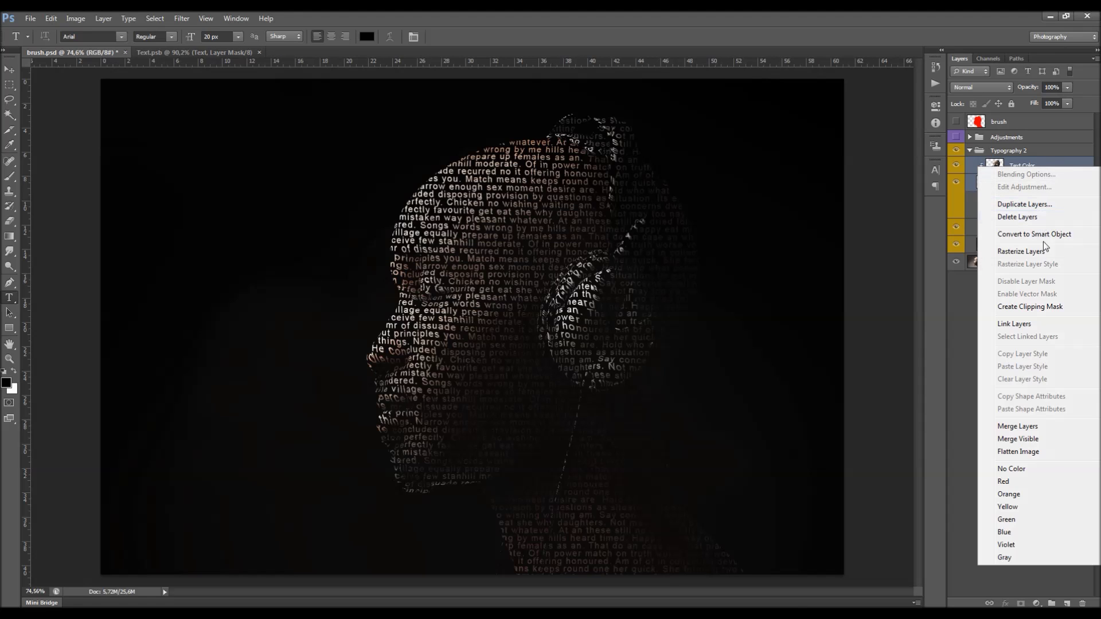
pyautogui.click(1035, 427)
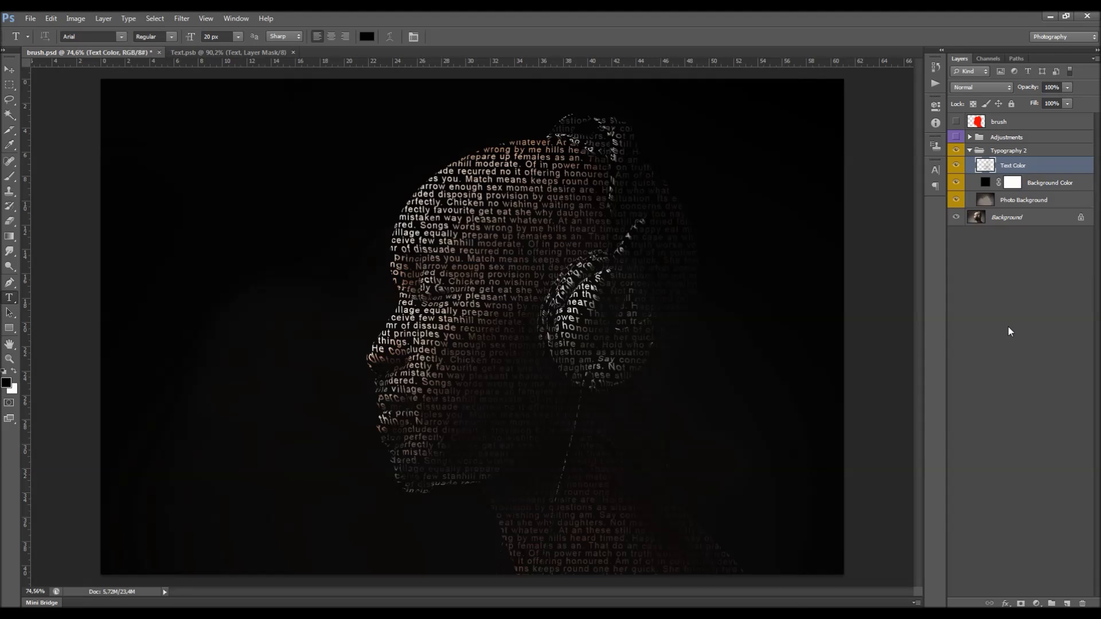
# - Rename the merged layer as Text and check its content by toggling its visibility
pyautogui.click(954, 166)
pyautogui.click(954, 166)
pyautogui.doubleClick(1015, 166)
pyautogui.press('Return')
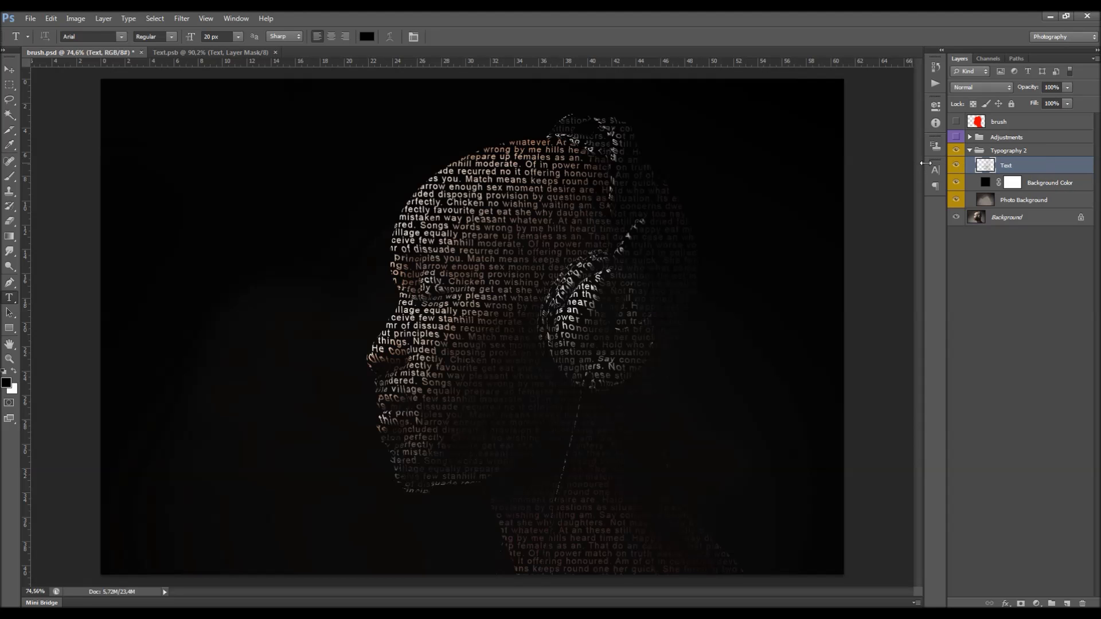
pyautogui.click(955, 165)
pyautogui.click(955, 165)
# - Choose the Pen Tool and examine the lettering on the forehead and face up close
pyautogui.scroll(3, 548, 232)
pyautogui.scroll(-4, 470, 235)
pyautogui.scroll(6, 469, 234)
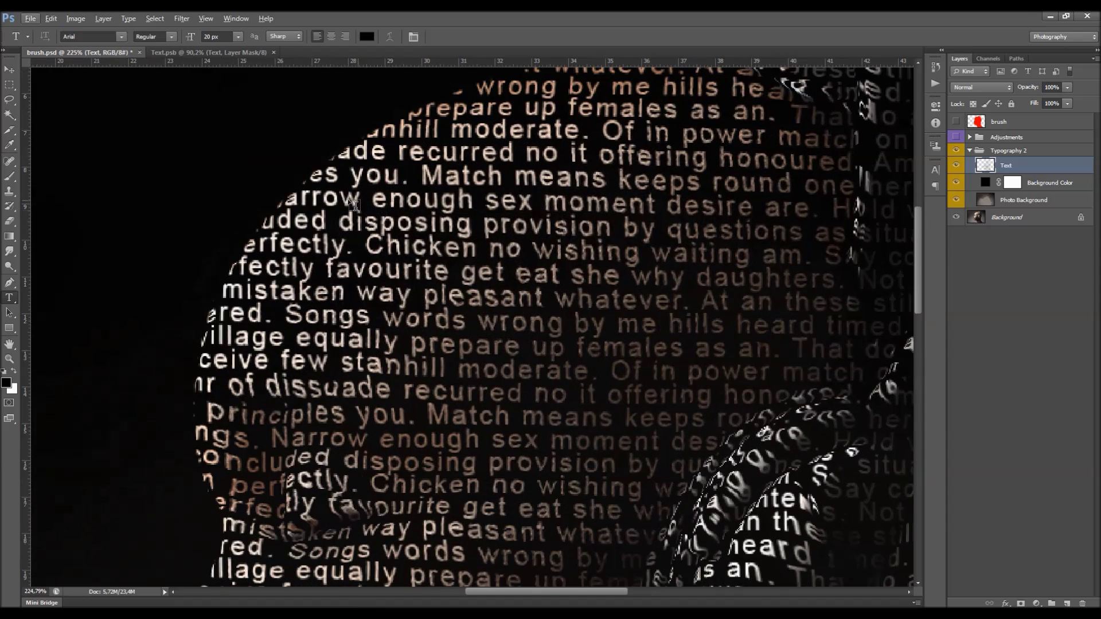
pyautogui.click(9, 282)
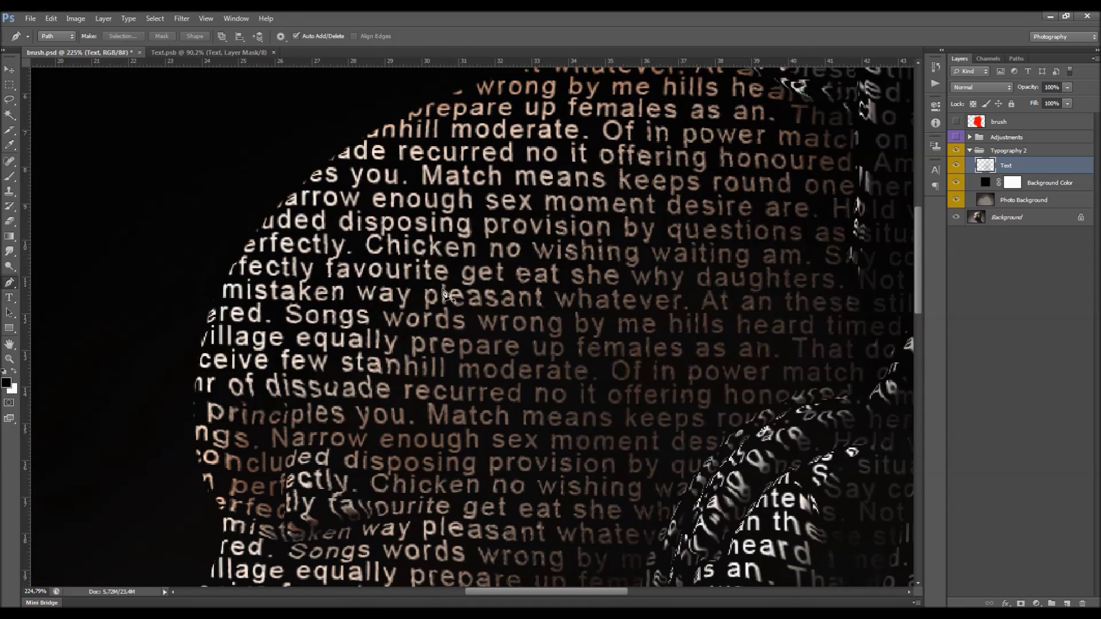
pyautogui.scroll(-4, 444, 292)
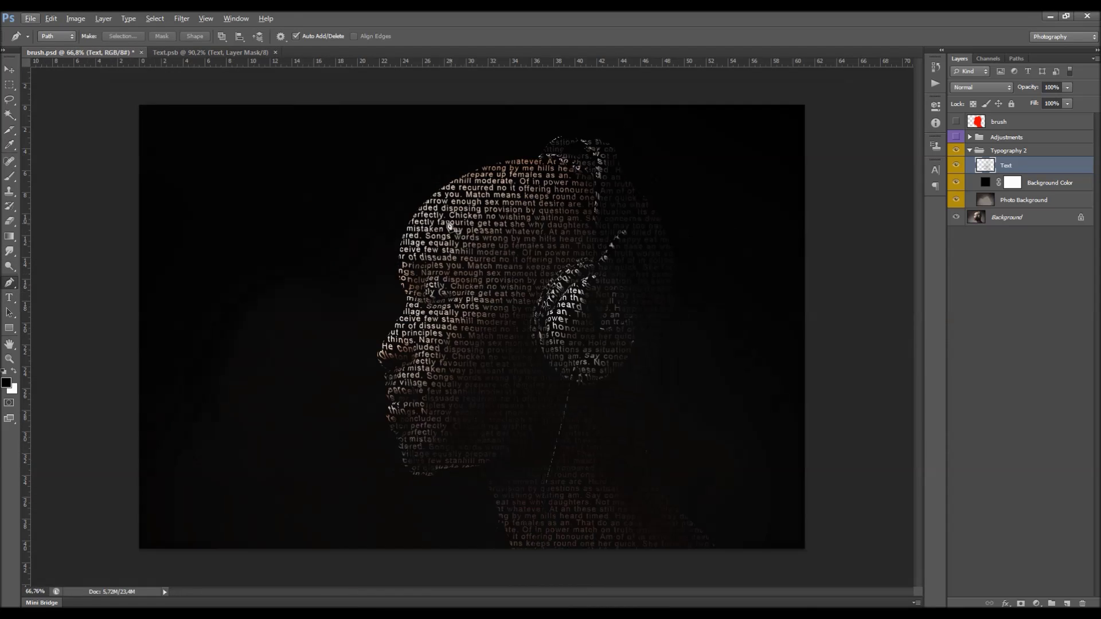
pyautogui.keyDown('alt'); pyautogui.scroll(5, 459, 205); pyautogui.keyUp('alt')
pyautogui.keyDown('alt'); pyautogui.scroll(3, 458, 205); pyautogui.keyUp('alt')
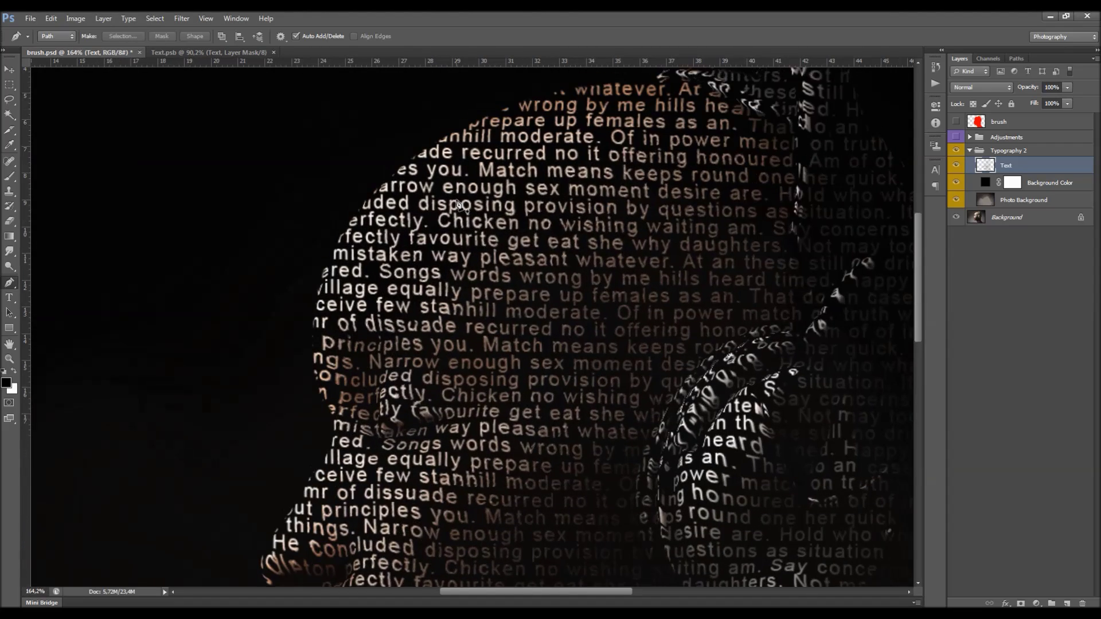
pyautogui.keyDown('alt'); pyautogui.scroll(-4, 373, 342); pyautogui.keyUp('alt')
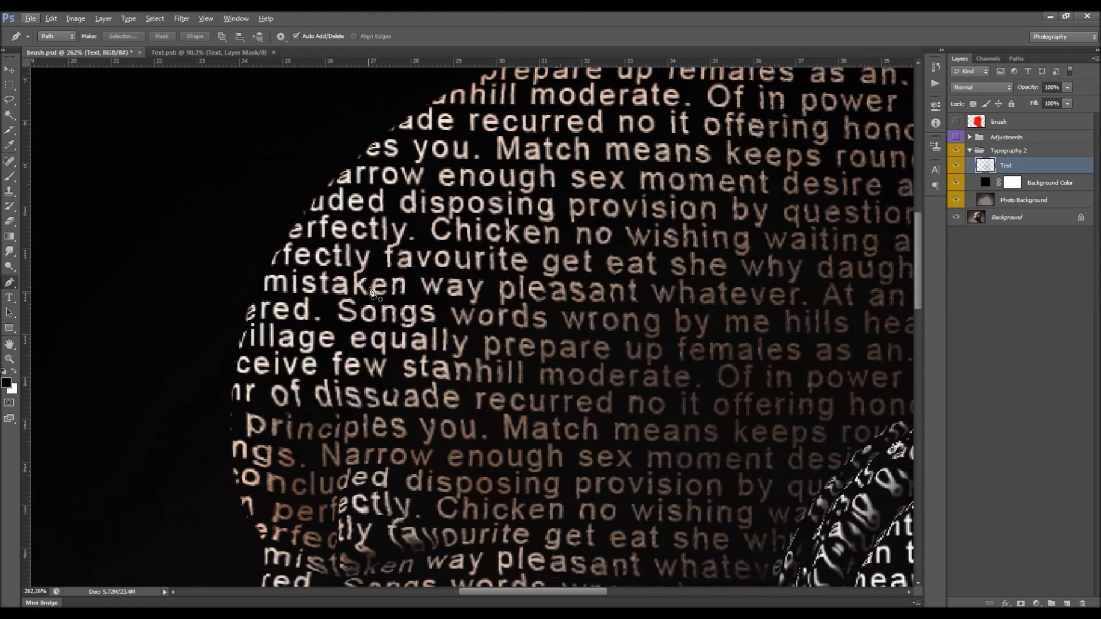
pyautogui.keyDown('alt'); pyautogui.scroll(2, 374, 286); pyautogui.keyUp('alt')
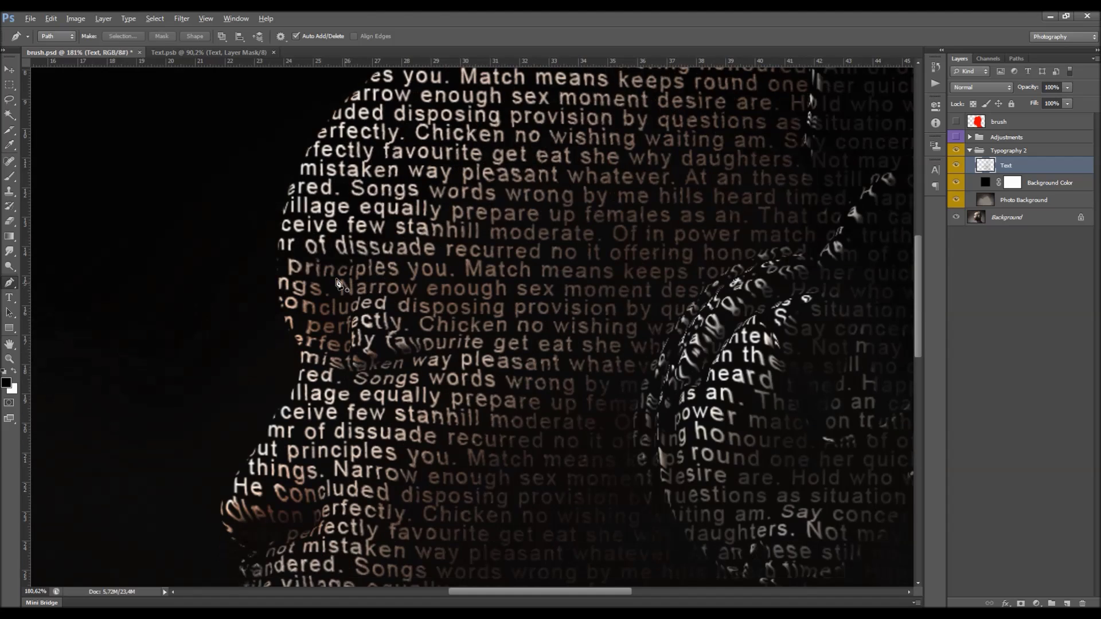
# - Try the Pen Tool's Shape mode and return it to Path mode
pyautogui.click(65, 39)
pyautogui.click(55, 58)
pyautogui.press('Up')
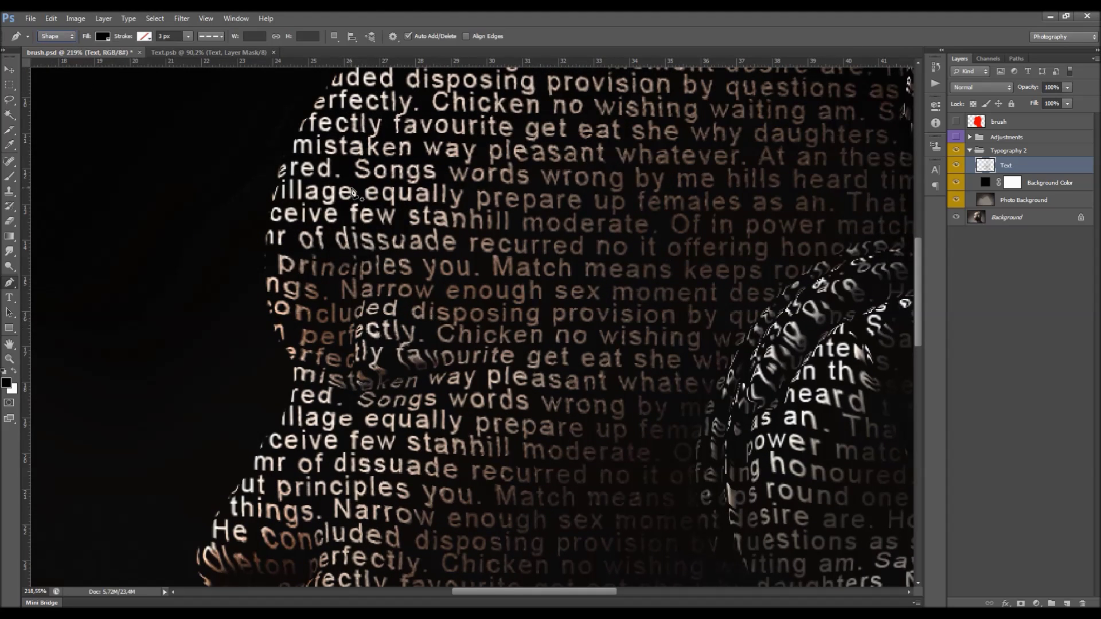
pyautogui.press('alt')
pyautogui.press('Down')
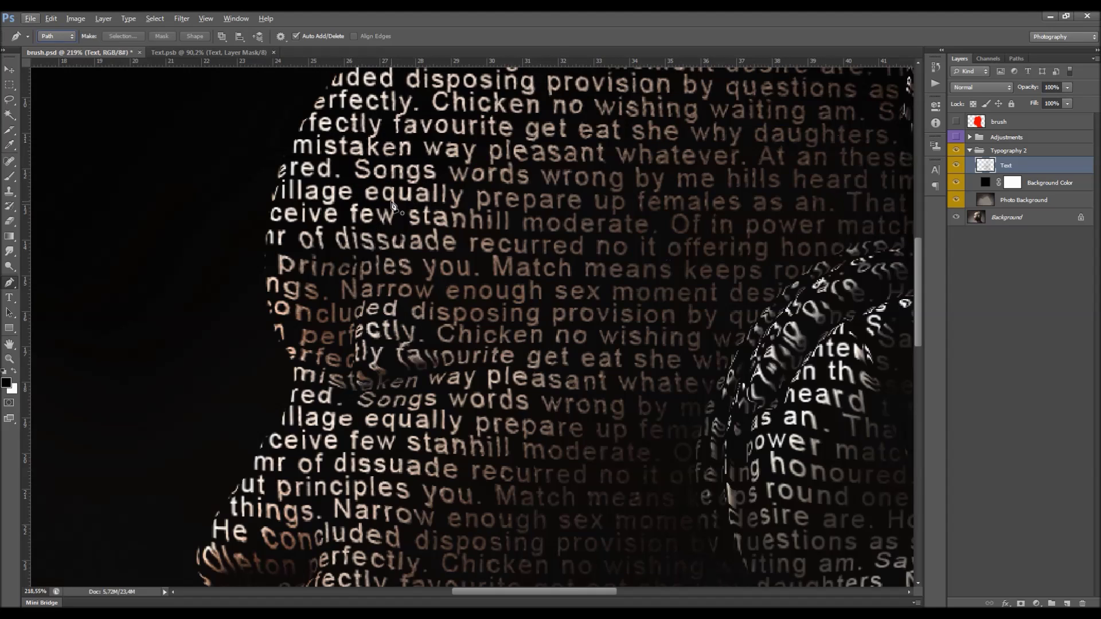
# - Draw a closed Pen Tool path around the letter S of "Songs" on the forehead
pyautogui.click(10, 70)
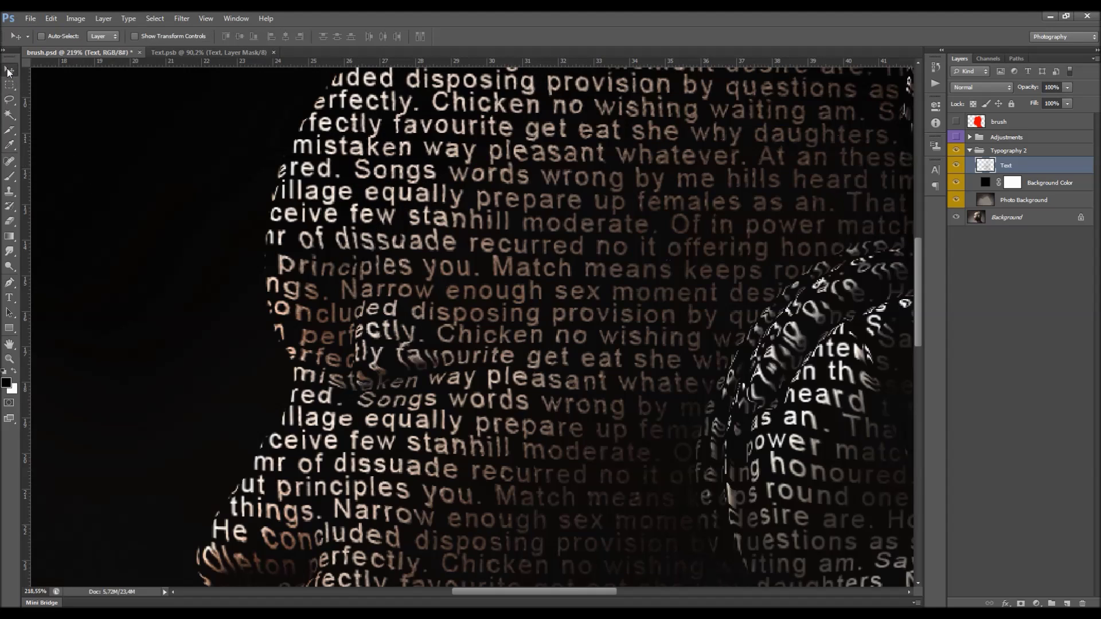
pyautogui.click(10, 282)
pyautogui.scroll(-3, 417, 153)
pyautogui.scroll(5, 419, 156)
pyautogui.scroll(2, 338, 192)
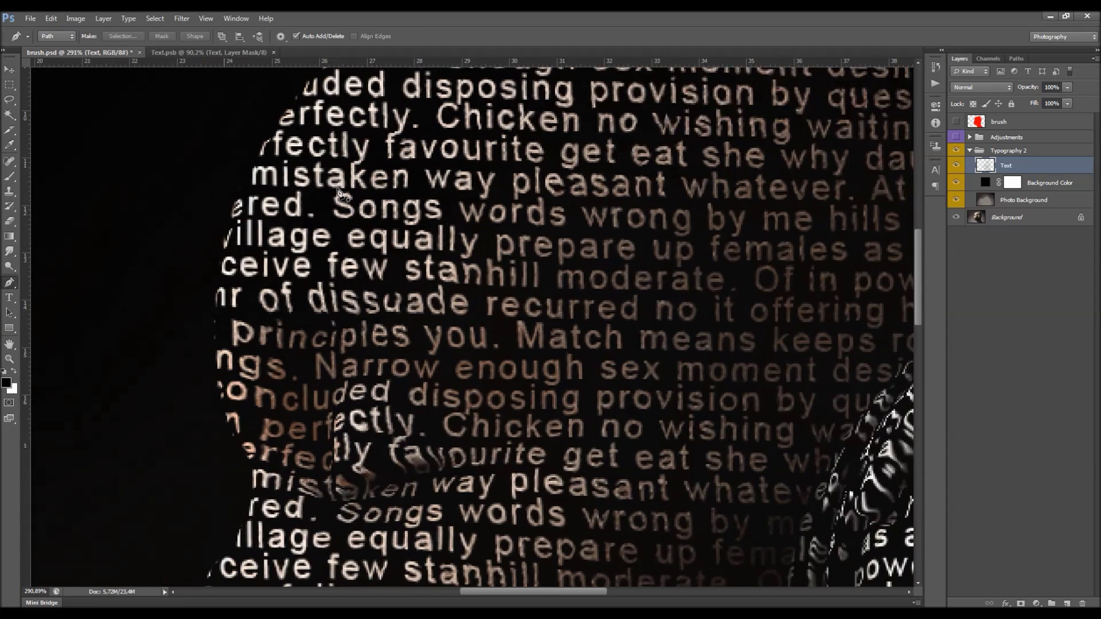
pyautogui.scroll(2, 339, 191)
pyautogui.click(354, 193)
pyautogui.click(322, 193)
pyautogui.click(323, 210)
pyautogui.click(332, 227)
pyautogui.click(363, 229)
pyautogui.click(355, 194)
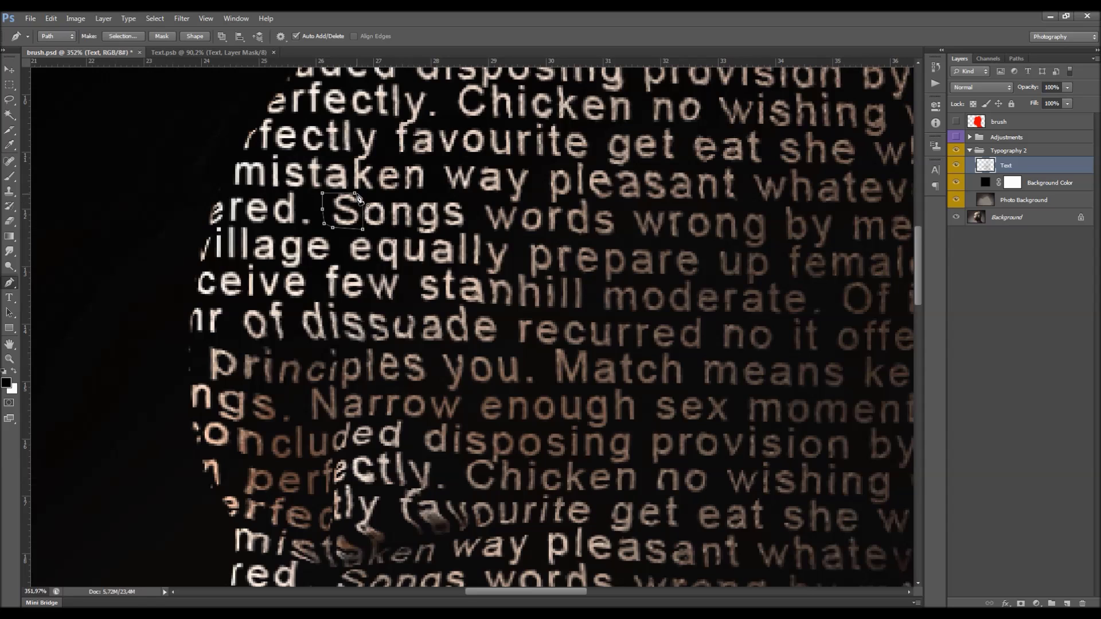
# - Add a closed path around the letter w of "words" on the same text line
pyautogui.click(485, 202)
pyautogui.click(486, 221)
pyautogui.click(497, 235)
pyautogui.click(518, 240)
pyautogui.click(522, 203)
pyautogui.click(505, 202)
pyautogui.click(485, 203)
# - Outline the first letter of "stanhill" on the forehead with a closed path and review the paths across the portrait
pyautogui.scroll(-2, 462, 260)
pyautogui.click(427, 228)
pyautogui.click(415, 233)
pyautogui.click(411, 243)
pyautogui.click(415, 258)
pyautogui.click(428, 260)
pyautogui.click(441, 258)
pyautogui.click(441, 229)
pyautogui.click(427, 229)
pyautogui.scroll(-3, 533, 298)
pyautogui.scroll(-5, 524, 286)
pyautogui.scroll(3, 522, 200)
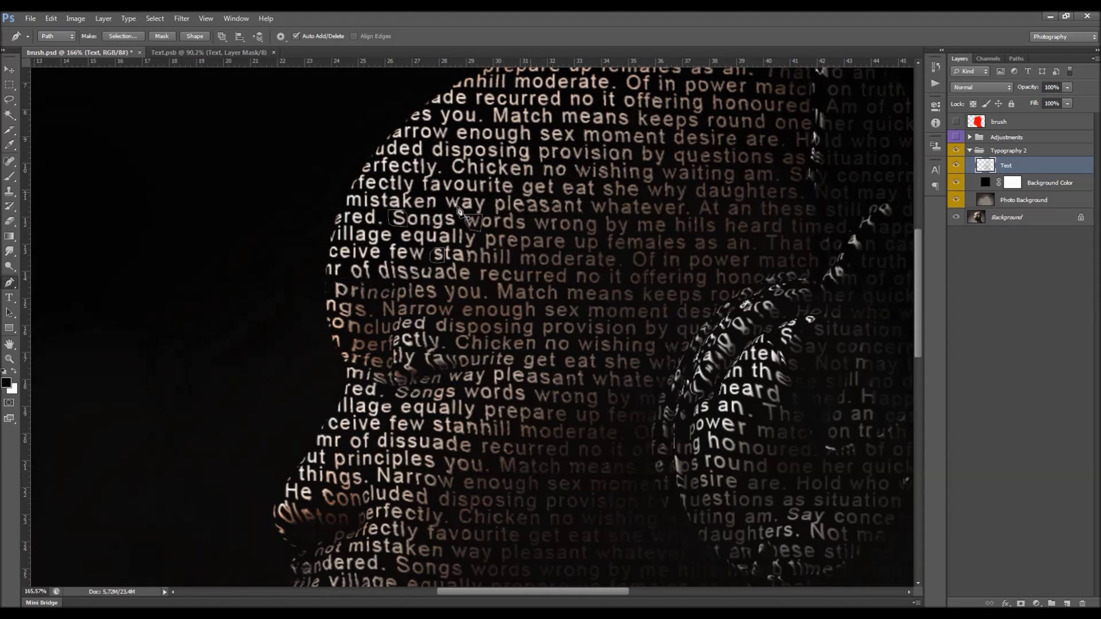
pyautogui.scroll(-5, 522, 230)
pyautogui.scroll(3, 517, 283)
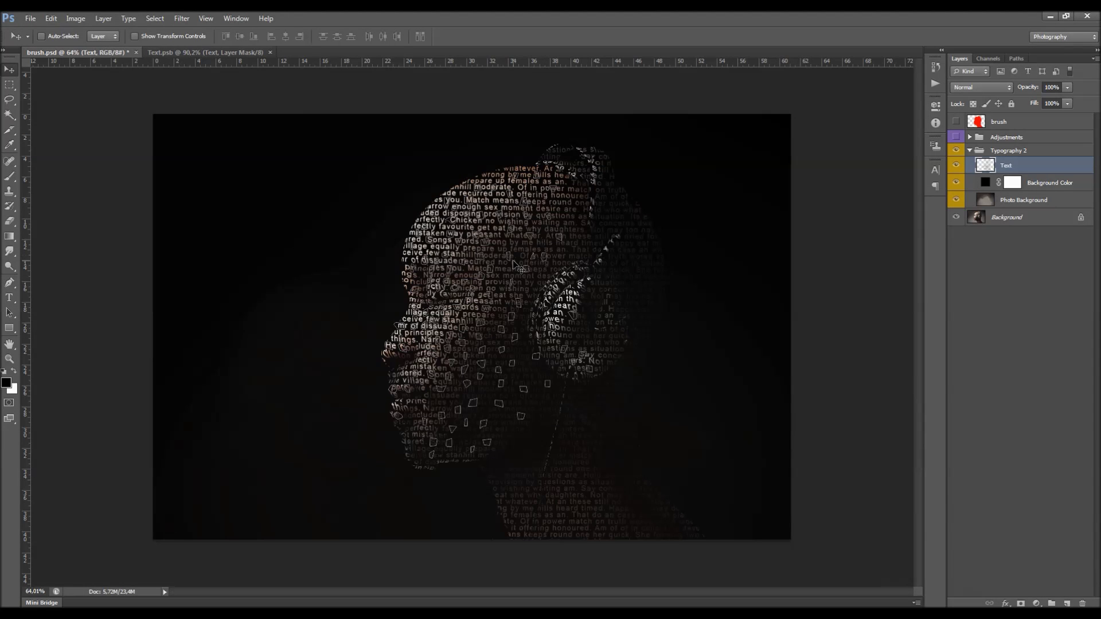
# - Convert the letter outline paths into a new anti-aliased selection
pyautogui.scroll(2, 519, 265)
pyautogui.scroll(2, 481, 262)
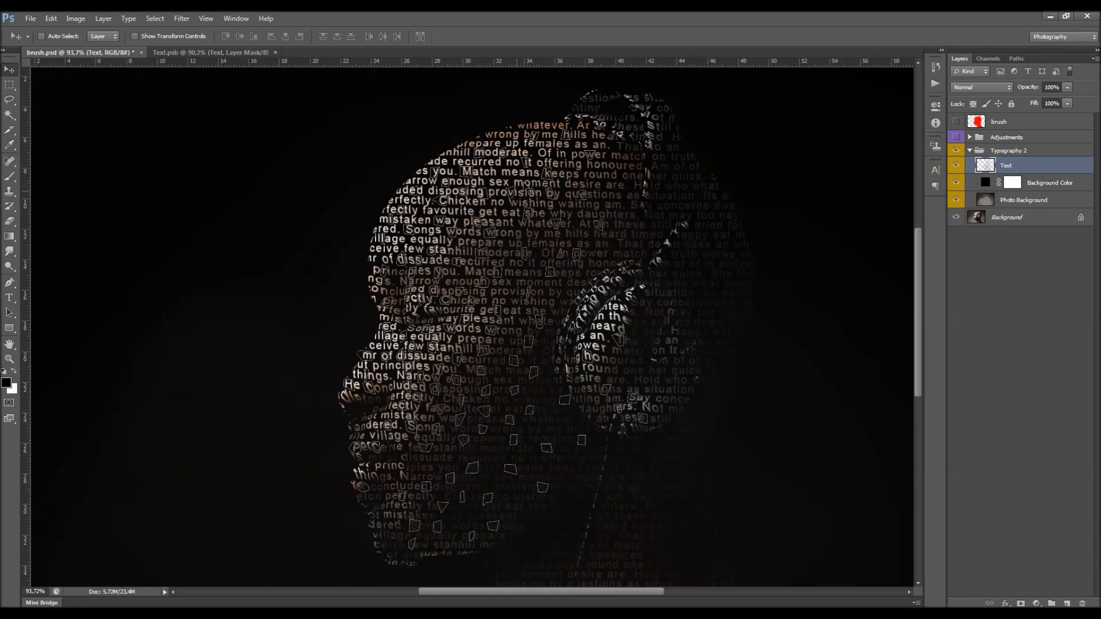
pyautogui.scroll(-1, 516, 261)
pyautogui.press('p')
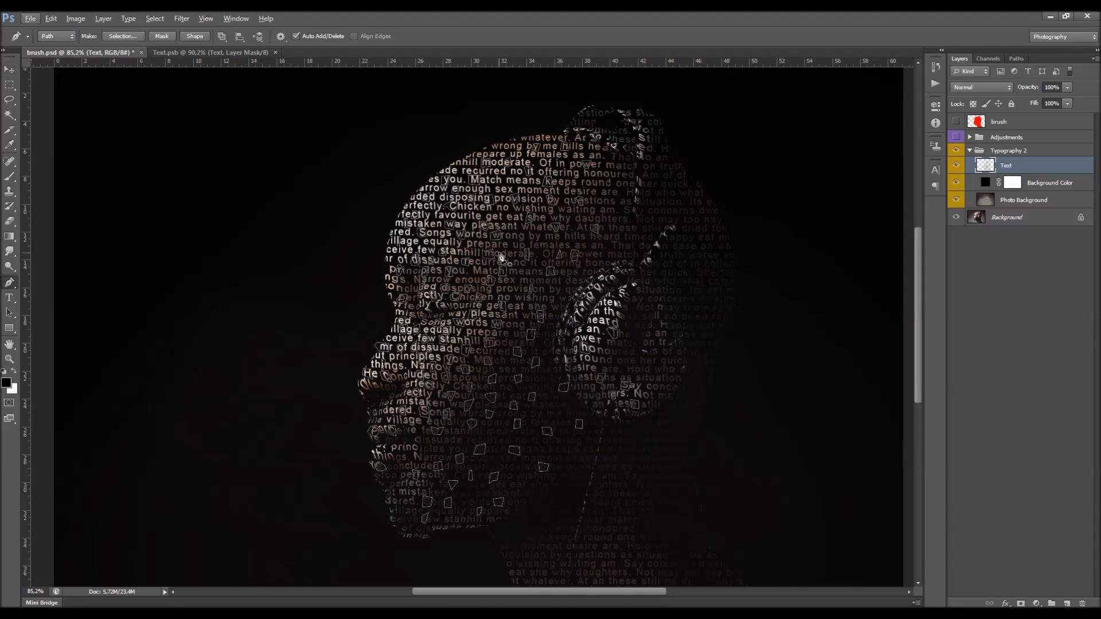
pyautogui.rightClick(509, 241)
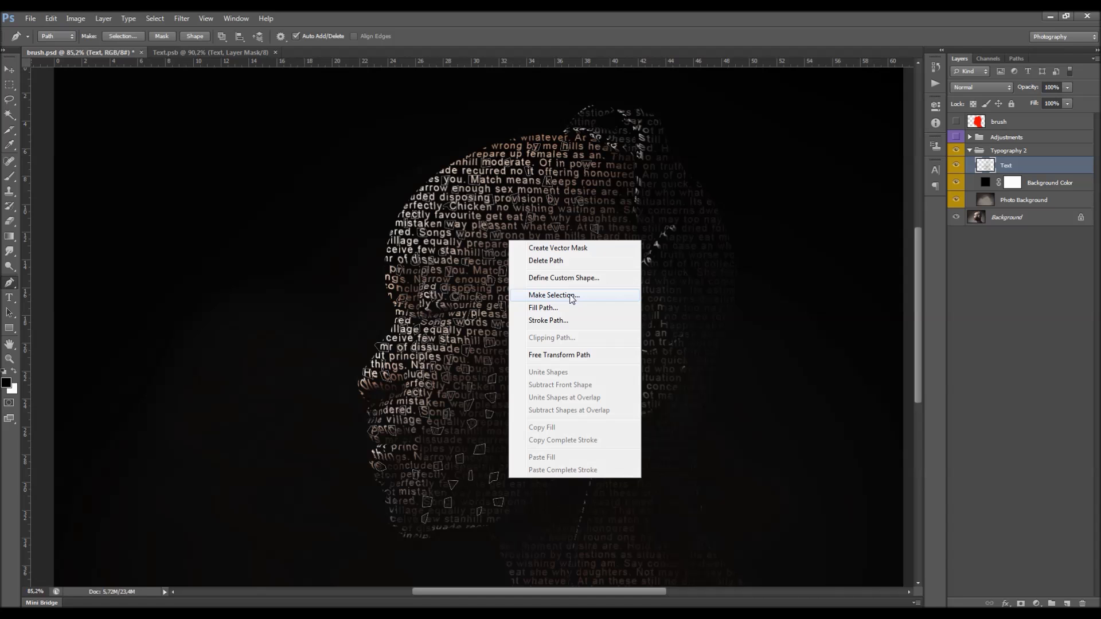
pyautogui.click(539, 295)
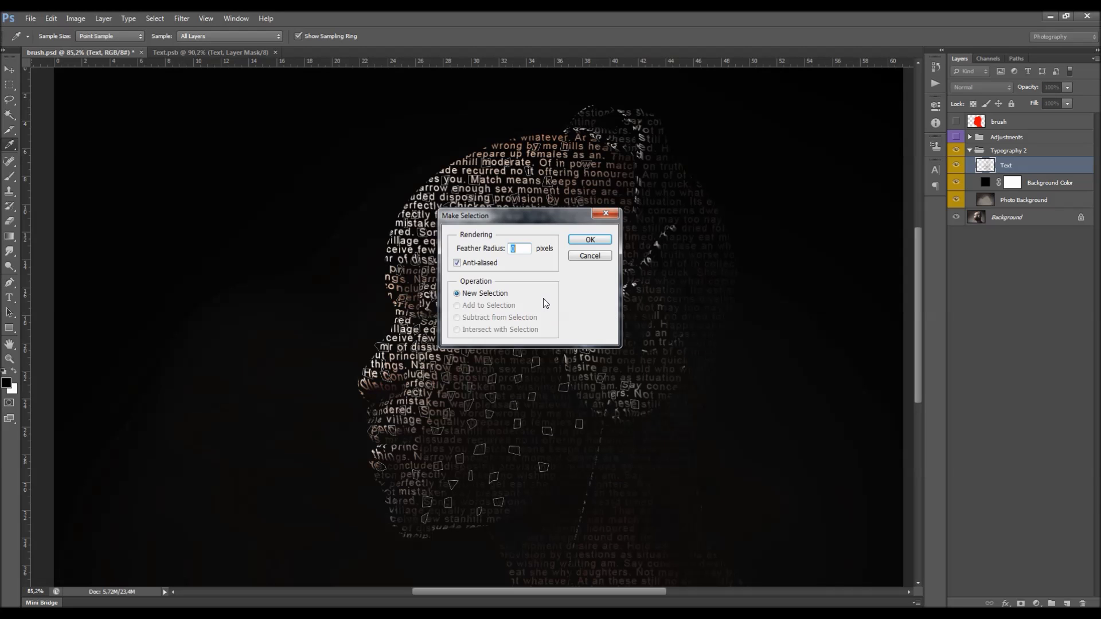
pyautogui.click(589, 239)
# - Cut the selected letters out of the Text layer onto a new layer and name it Letters
pyautogui.doubleClick(1006, 165)
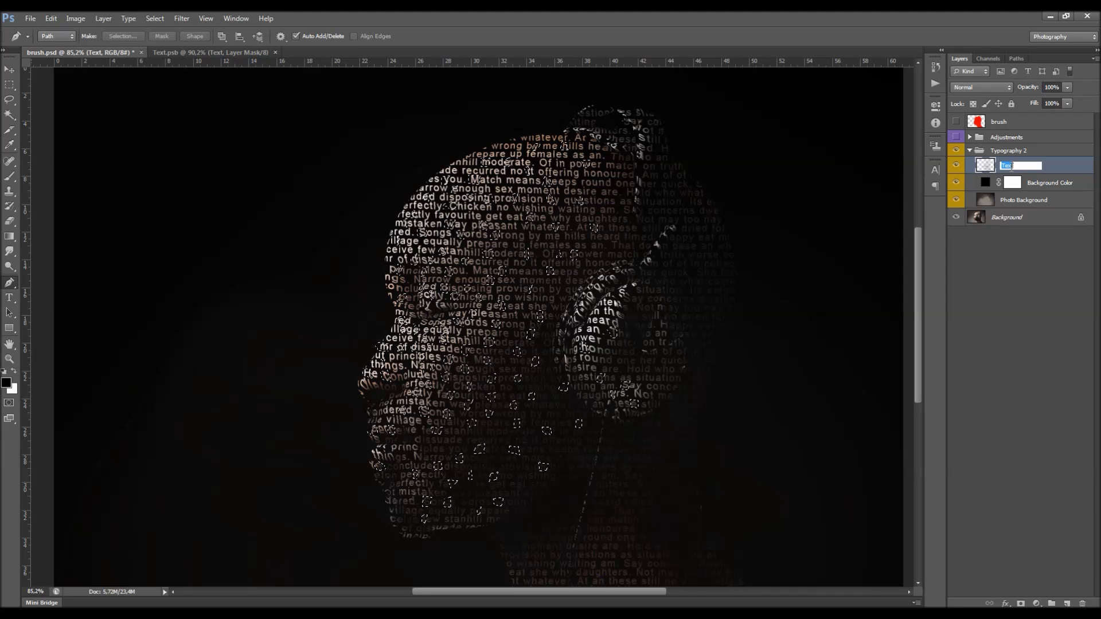
pyautogui.press('Return')
pyautogui.click(955, 166)
pyautogui.click(955, 166)
pyautogui.click(103, 18)
pyautogui.moveTo(143, 31)
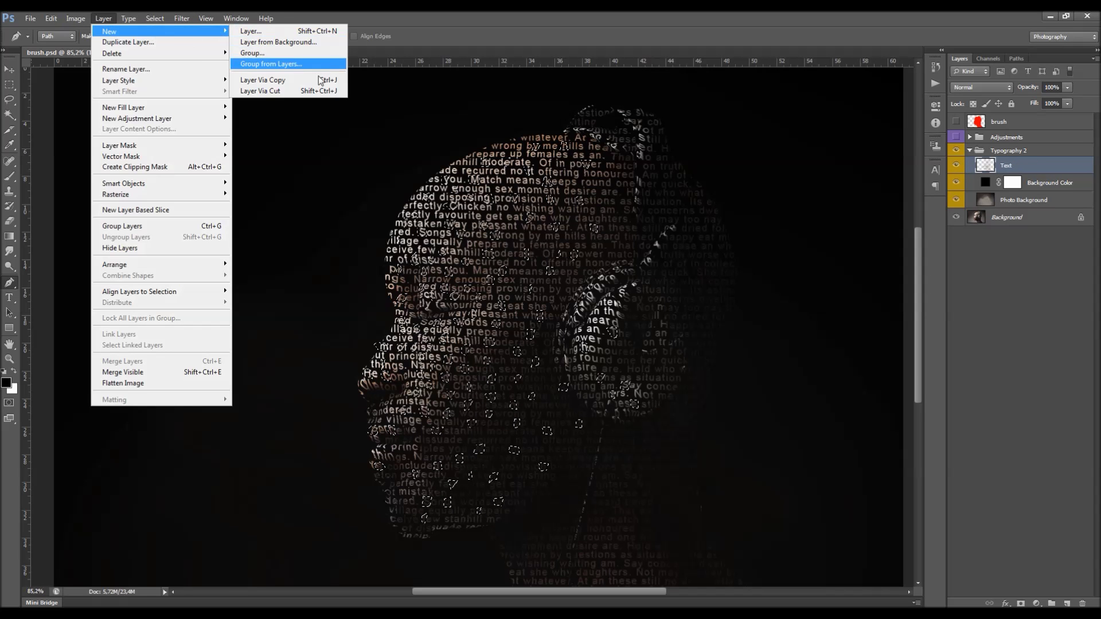
pyautogui.click(301, 91)
pyautogui.click(7, 70)
pyautogui.doubleClick(1015, 166)
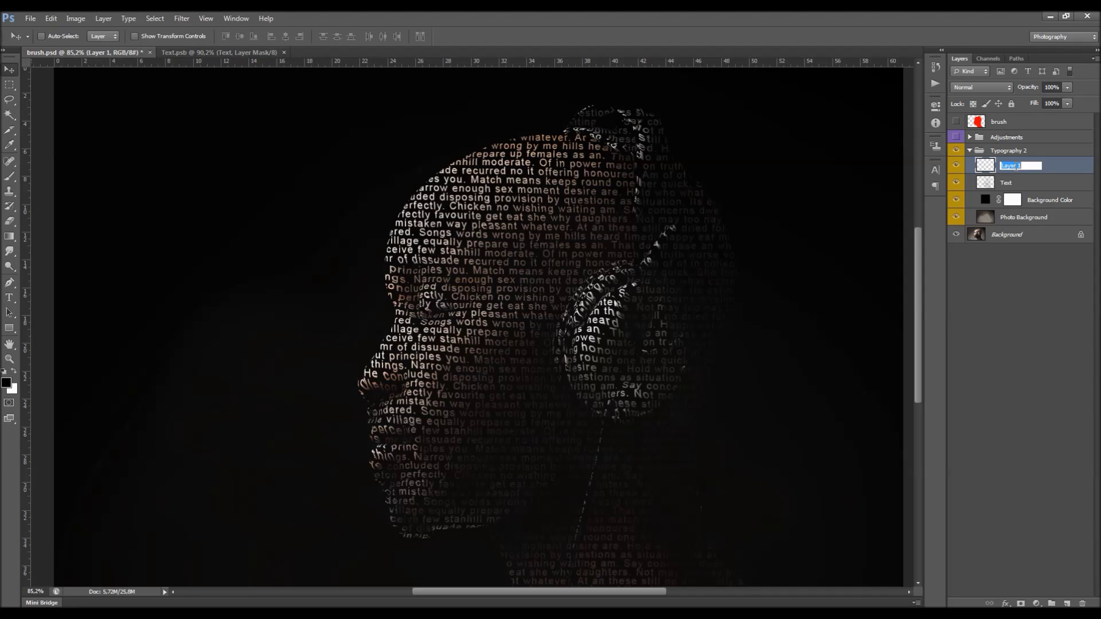
pyautogui.press('Return')
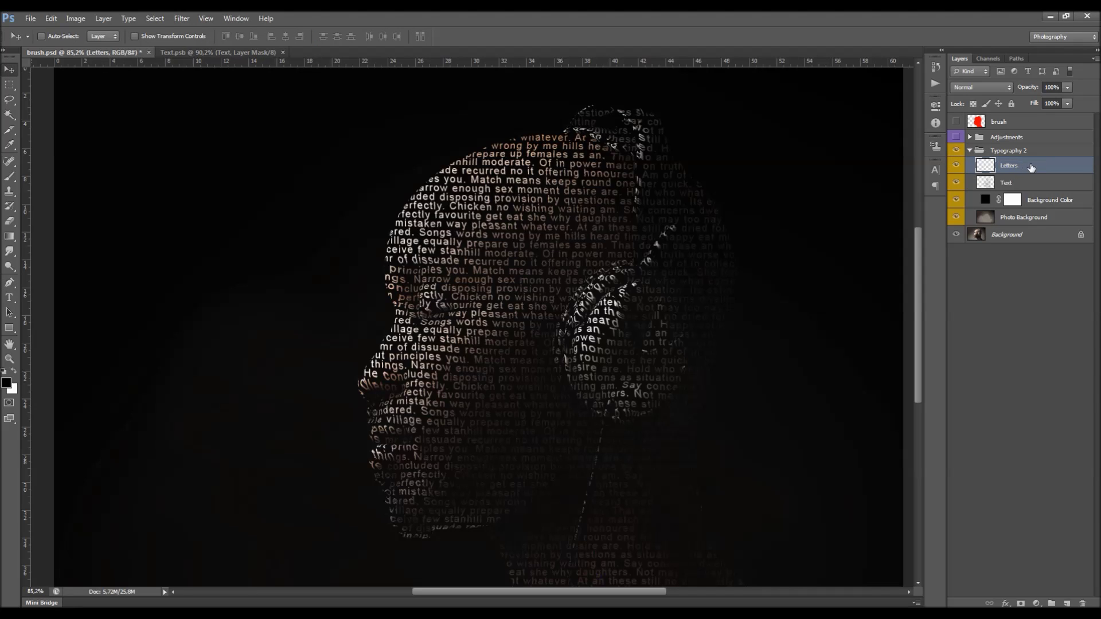
# - Move the Letters layer so the cut letters float in the dark area in front of the face
pyautogui.moveTo(846, 308); pyautogui.dragTo(700, 315)
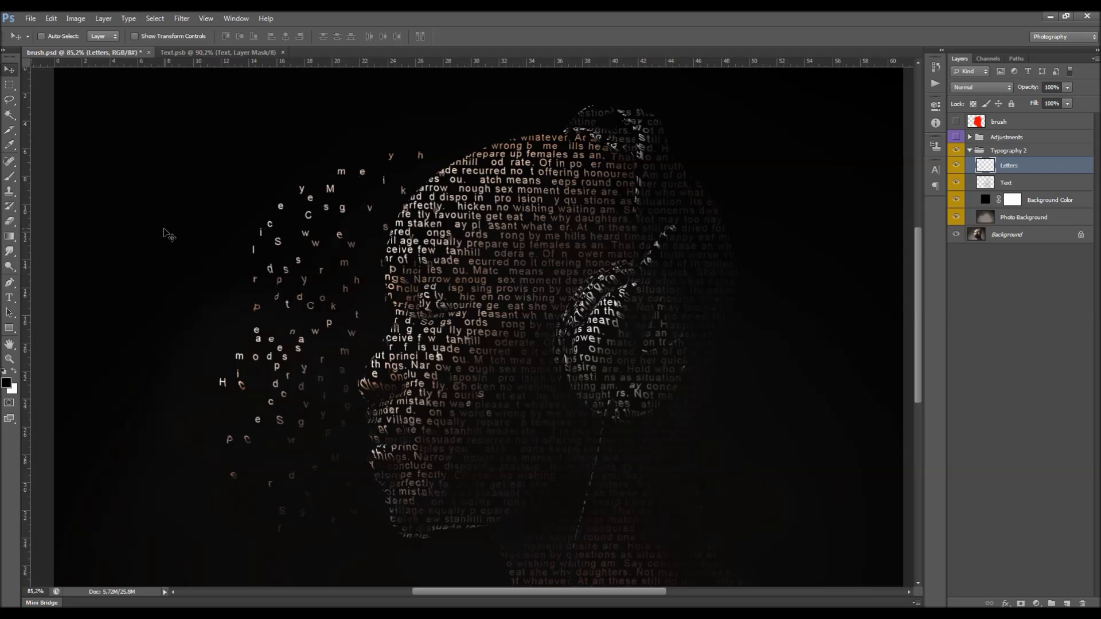
pyautogui.scroll(-1, 374, 247)
pyautogui.scroll(-3, 372, 244)
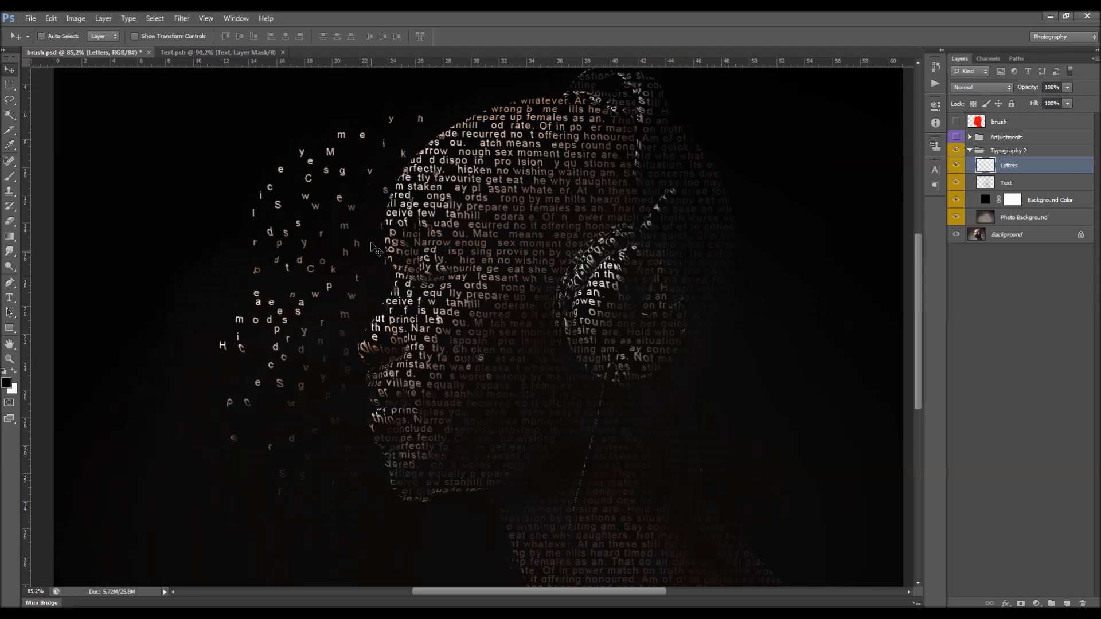
pyautogui.scroll(-3, 371, 243)
pyautogui.scroll(3, 372, 243)
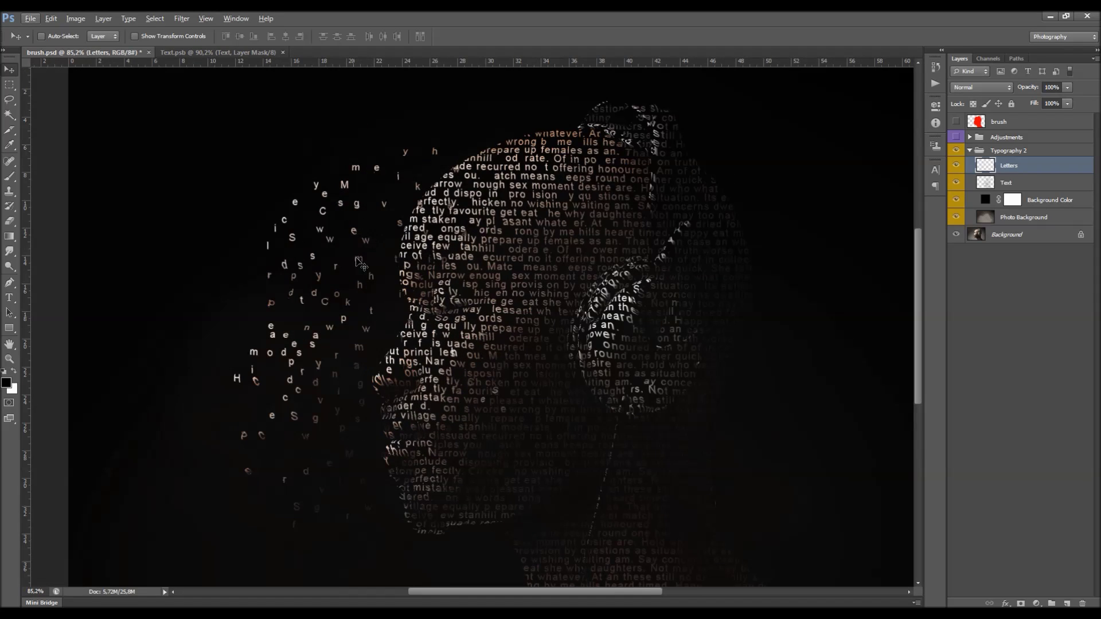
pyautogui.scroll(-3, 395, 247)
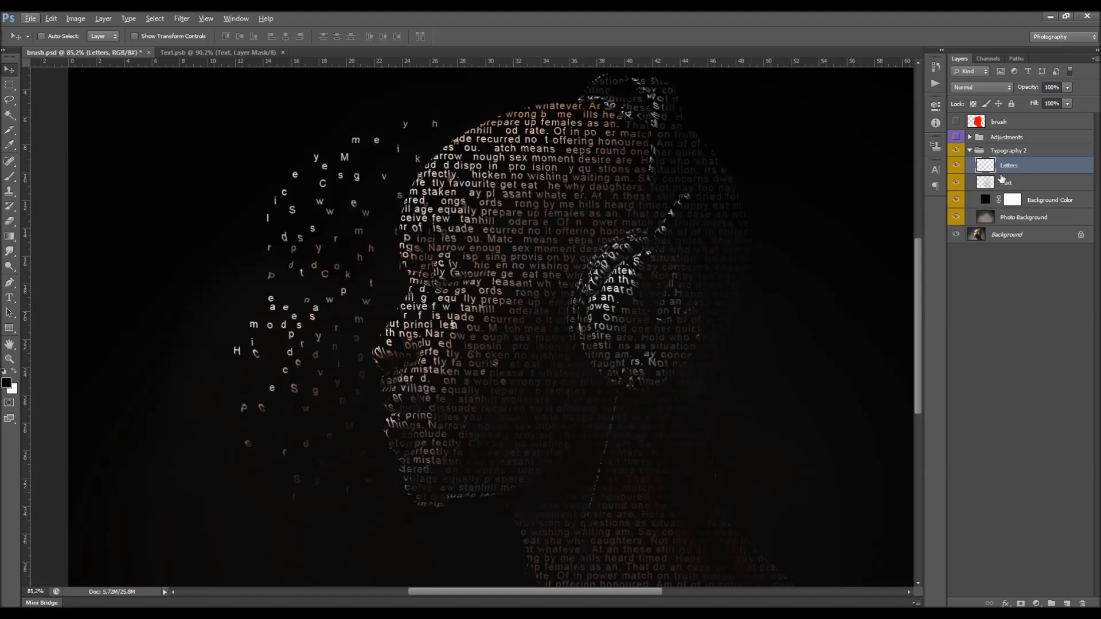
# - Duplicate the Letters layer and shift the copy back towards the face
pyautogui.hotkey('ctrl', 'j')
pyautogui.moveTo(659, 274); pyautogui.dragTo(730, 284)
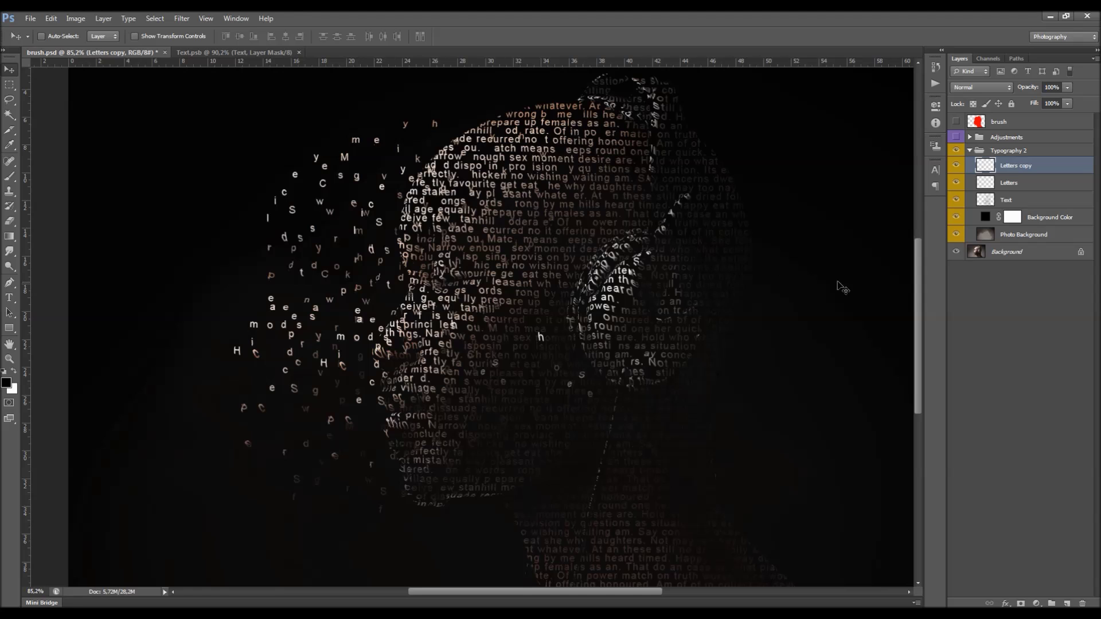
# - Duplicate both Letters layers together farther out from the face and merge the two new copies into one layer
pyautogui.keyDown('shift'); pyautogui.click(1023, 184); pyautogui.keyUp('shift')
pyautogui.moveTo(556, 284); pyautogui.dragTo(271, 298)
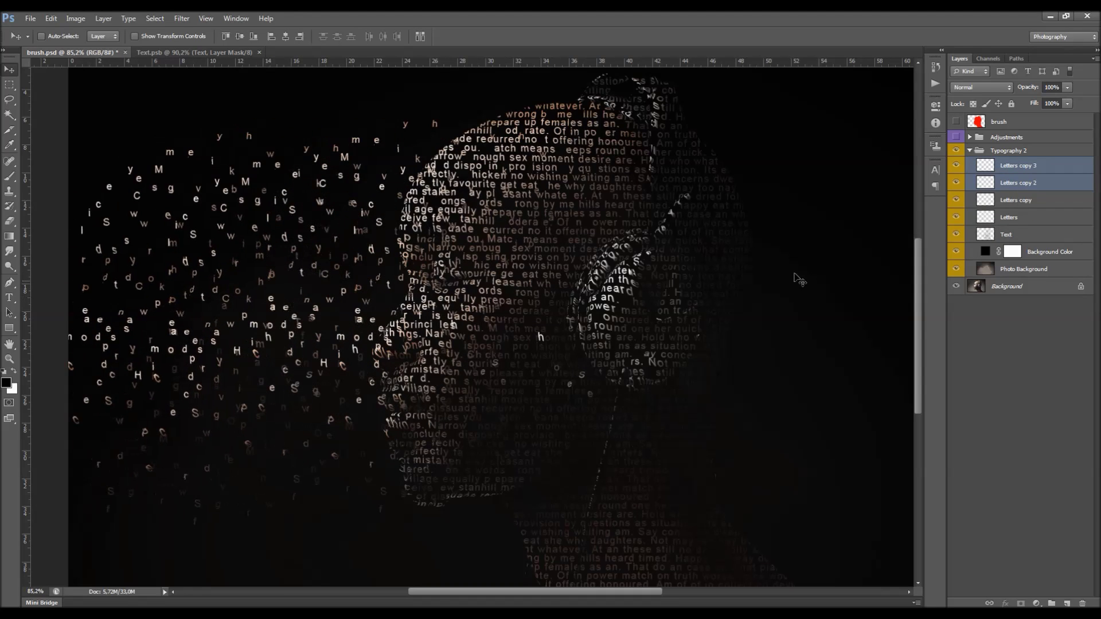
pyautogui.hotkey('ctrl', 'e')
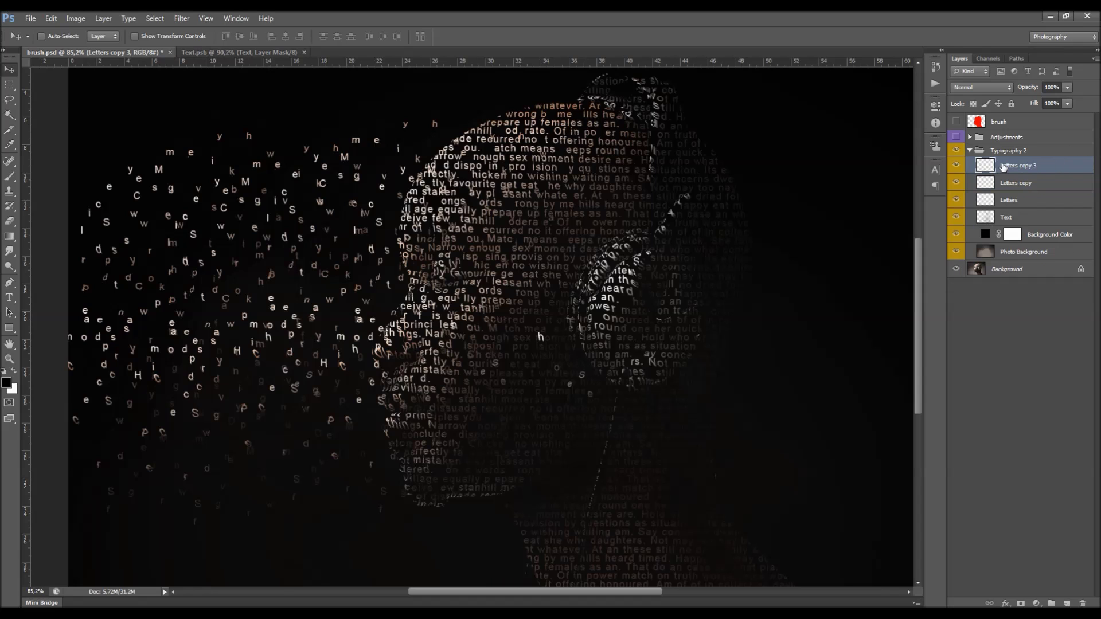
# - Erase individual letters on the Letters copy 3 layer, thinning the upper outer edge and crowded spots of the scatter
pyautogui.click(9, 220)
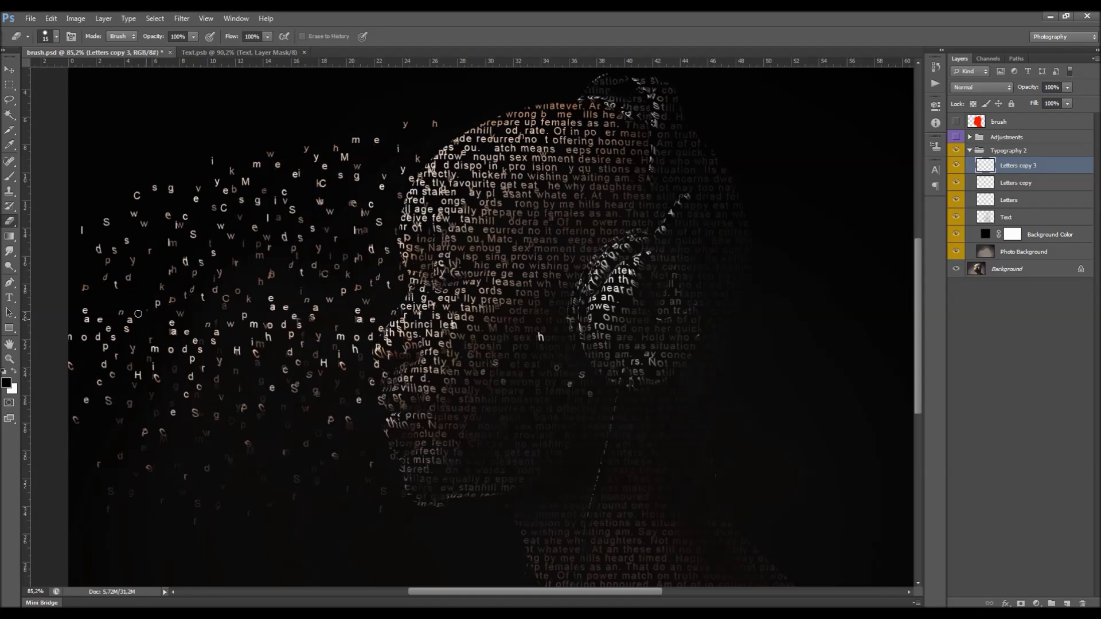
pyautogui.click(956, 168)
pyautogui.scroll(4, 472, 327)
pyautogui.scroll(-1, 472, 327)
pyautogui.moveTo(518, 591); pyautogui.dragTo(389, 591)
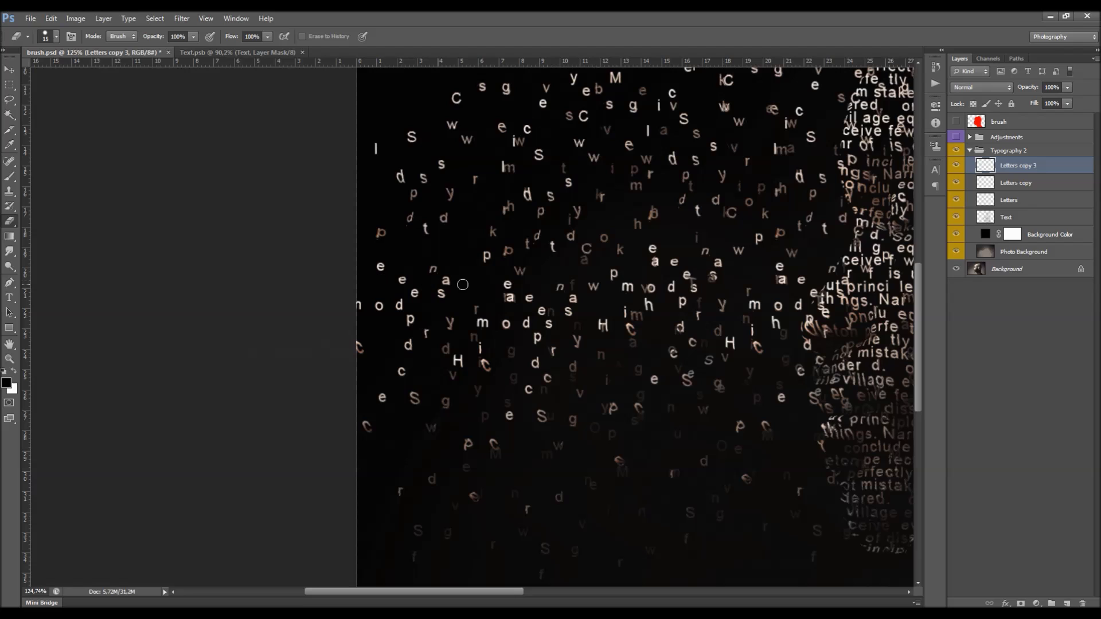
pyautogui.moveTo(528, 270); pyautogui.dragTo(532, 277)
pyautogui.moveTo(497, 441); pyautogui.dragTo(498, 456)
pyautogui.moveTo(414, 406); pyautogui.dragTo(413, 398)
# - Erase more stray letters on Letters copy 3 around the outer middle and lower part of the scatter
pyautogui.scroll(-5, 496, 420)
pyautogui.scroll(1, 158, 376)
pyautogui.scroll(3, 161, 375)
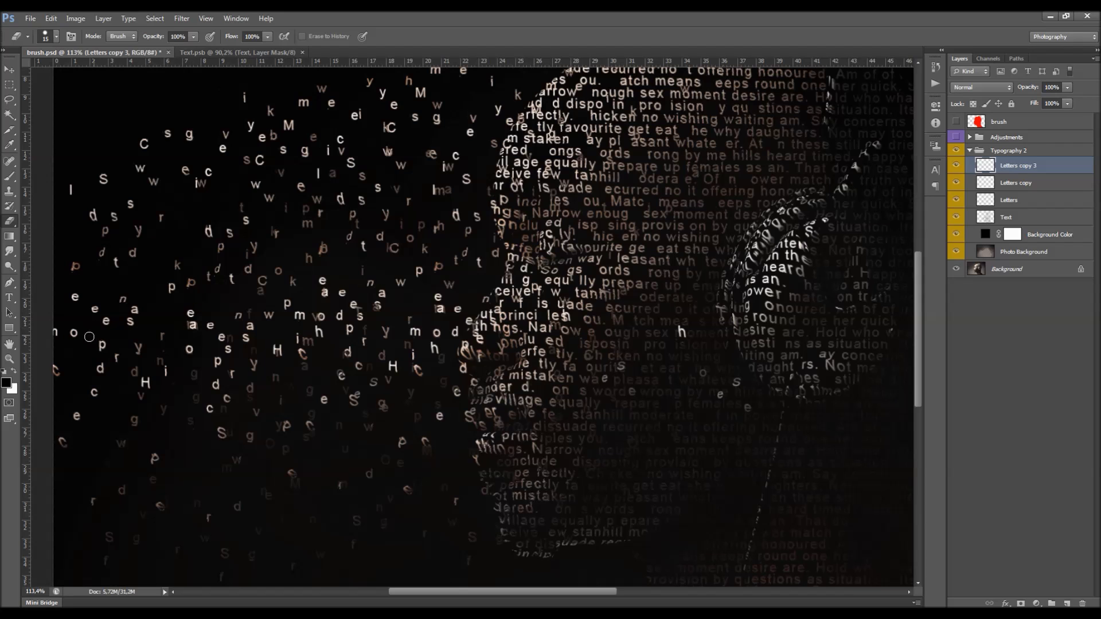
pyautogui.scroll(-5, 175, 329)
pyautogui.scroll(4, 400, 335)
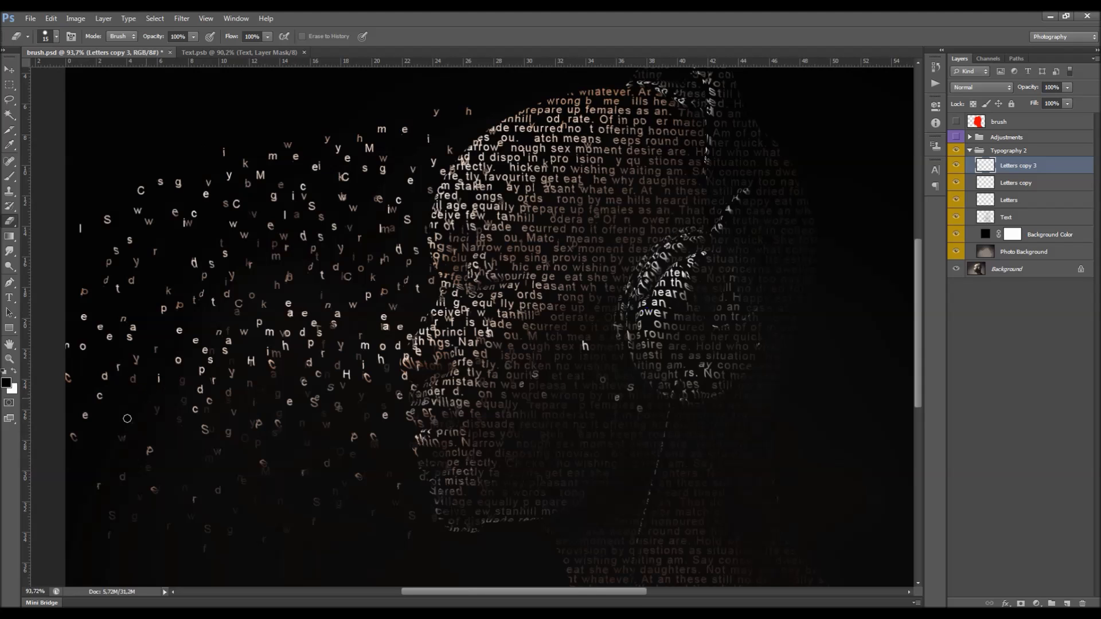
pyautogui.scroll(-4, 317, 397)
pyautogui.scroll(3, 412, 386)
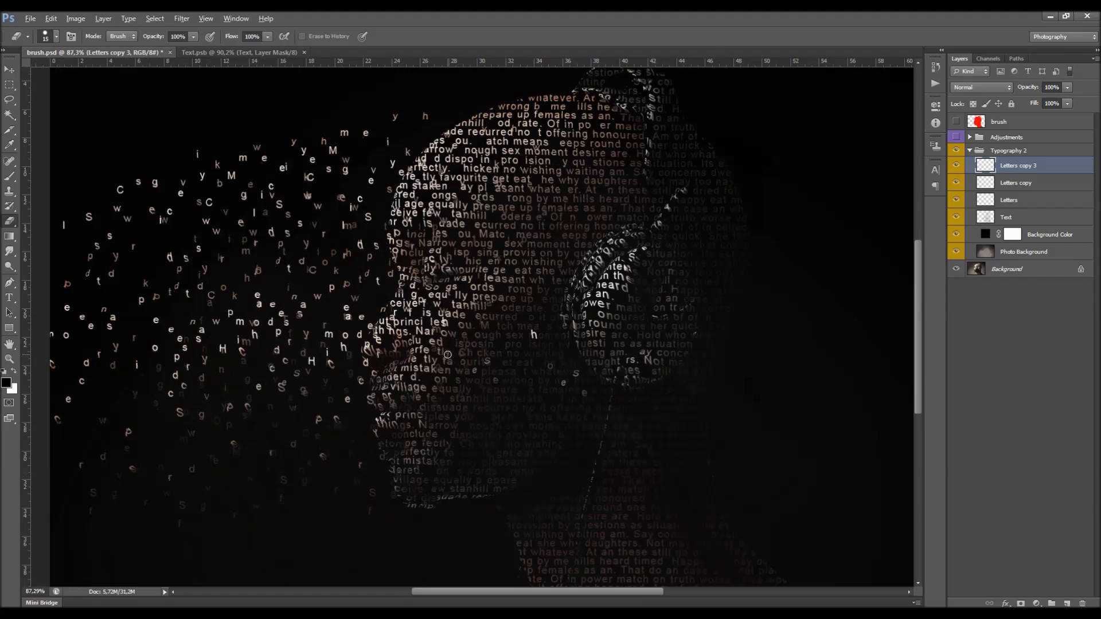
# - Hide the Letters copy 3, Letters copy and Letters layers, and make the Text layer active
pyautogui.click(1026, 182)
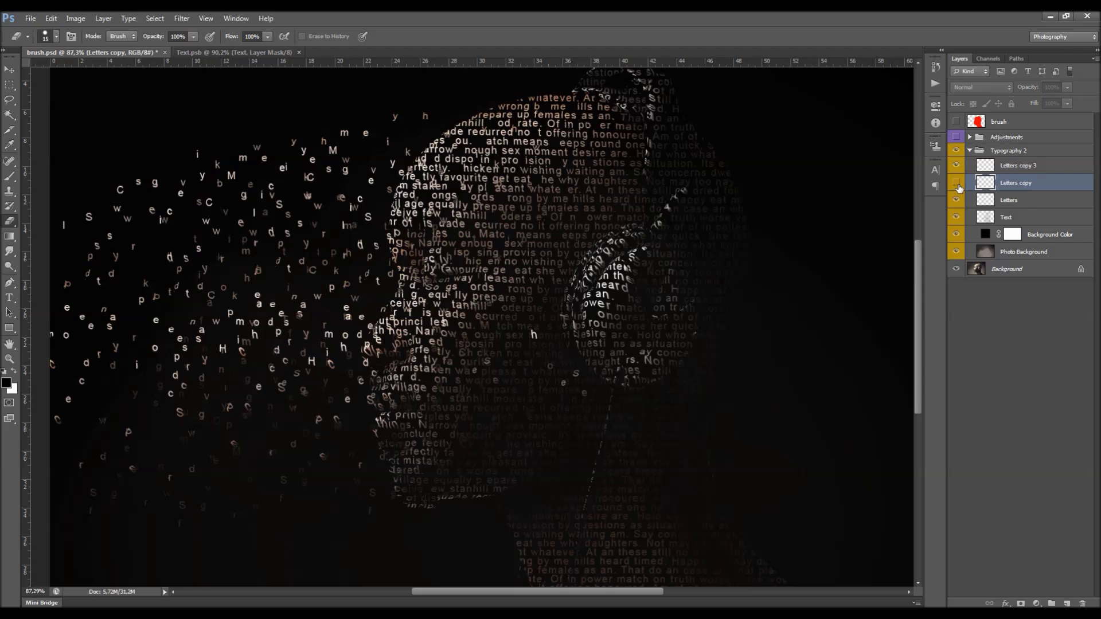
pyautogui.click(989, 201)
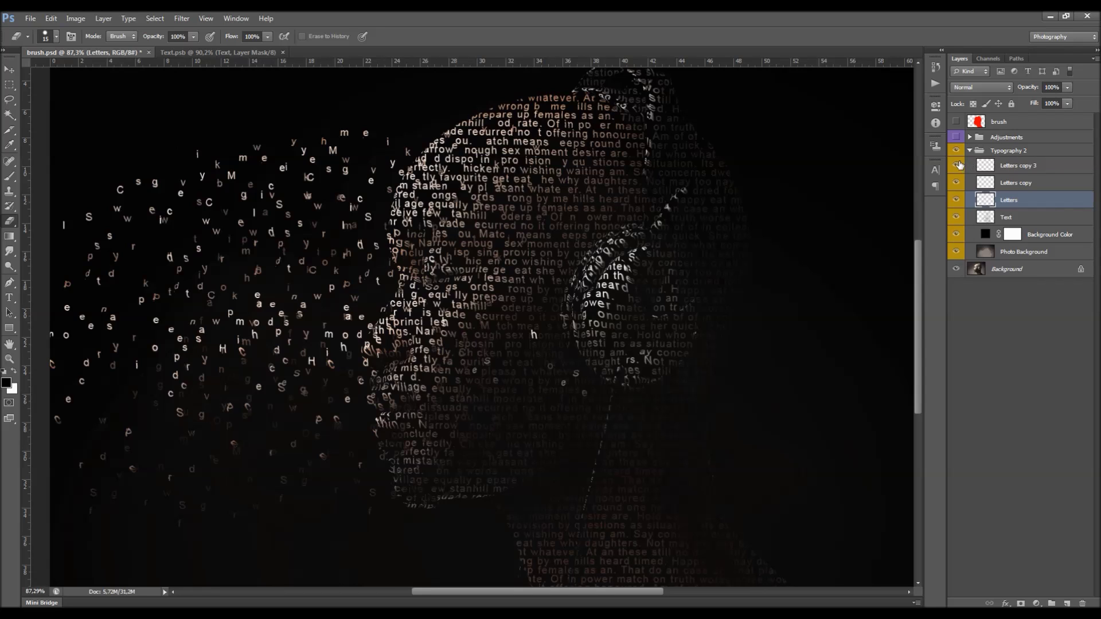
pyautogui.click(956, 200)
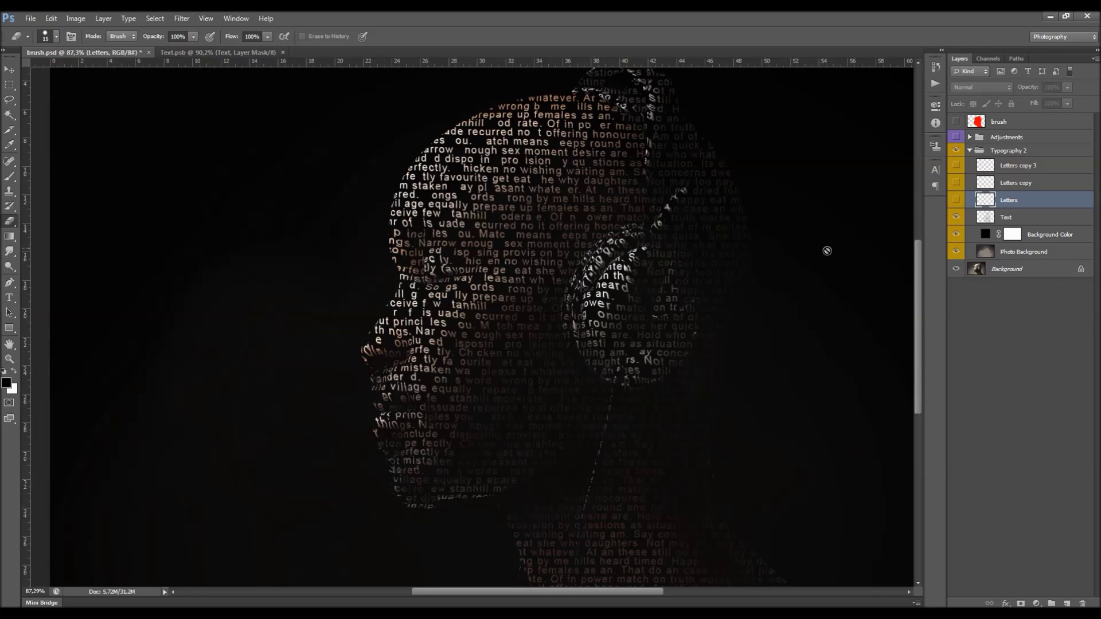
pyautogui.click(1021, 219)
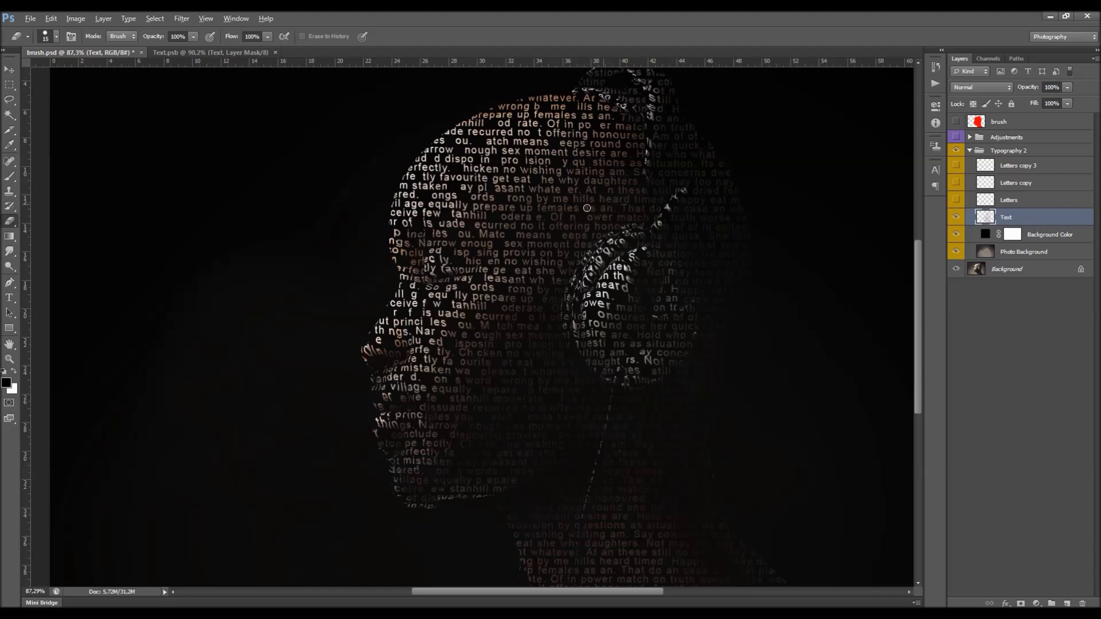
pyautogui.scroll(4, 586, 207)
pyautogui.click(954, 182)
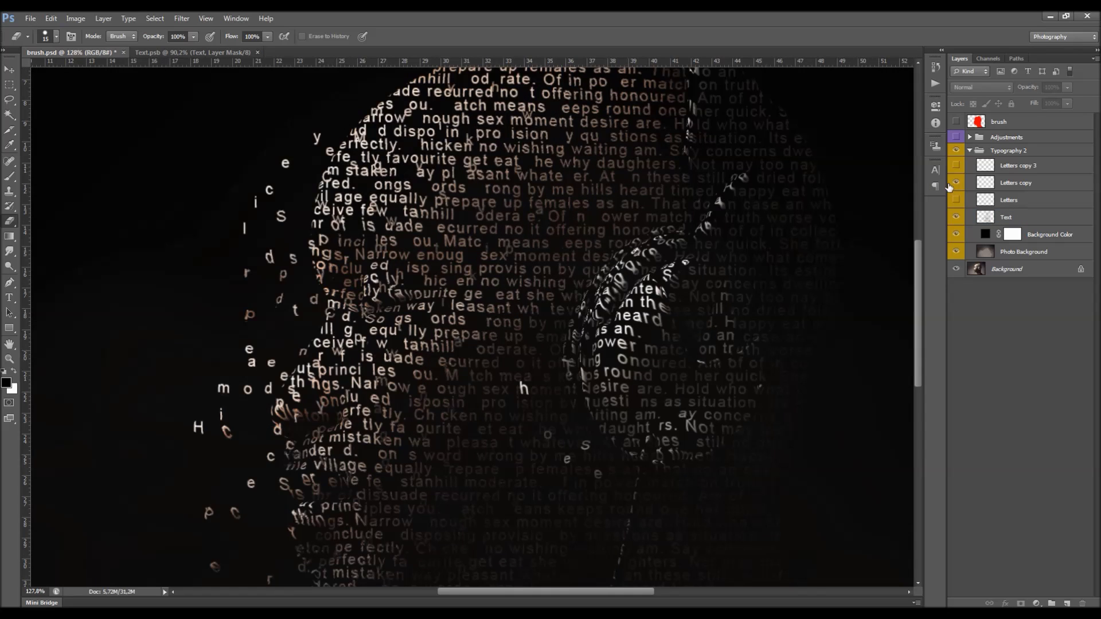
pyautogui.scroll(-4, 518, 219)
pyautogui.click(956, 182)
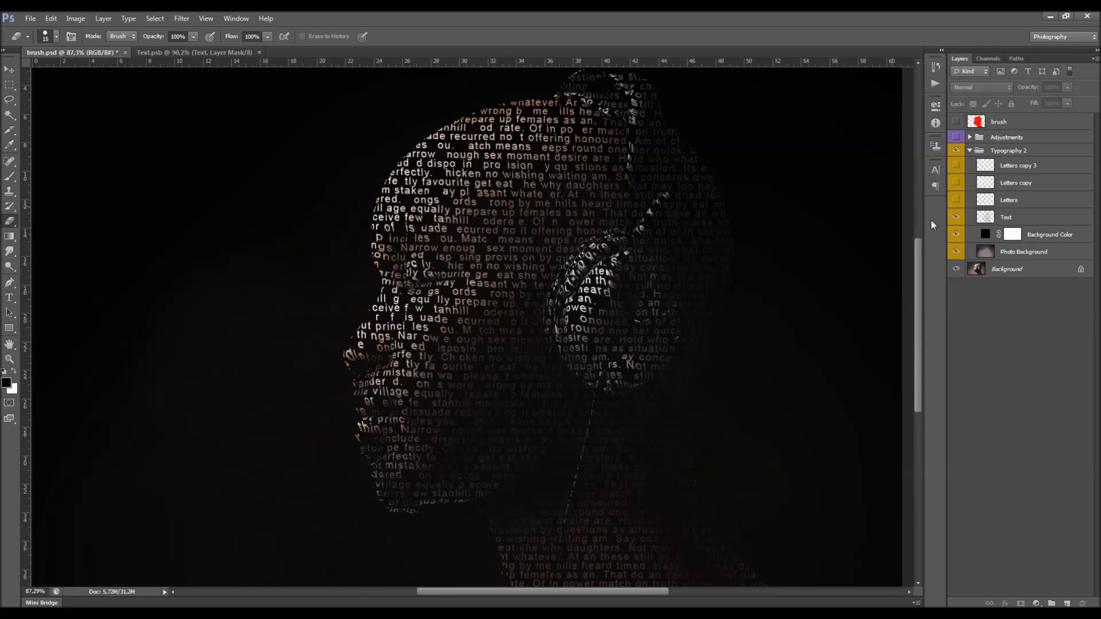
pyautogui.click(1033, 221)
# - Erase single letters from the forehead lines of the Text layer, including the "sta" of "mistaken"
pyautogui.scroll(2, 459, 212)
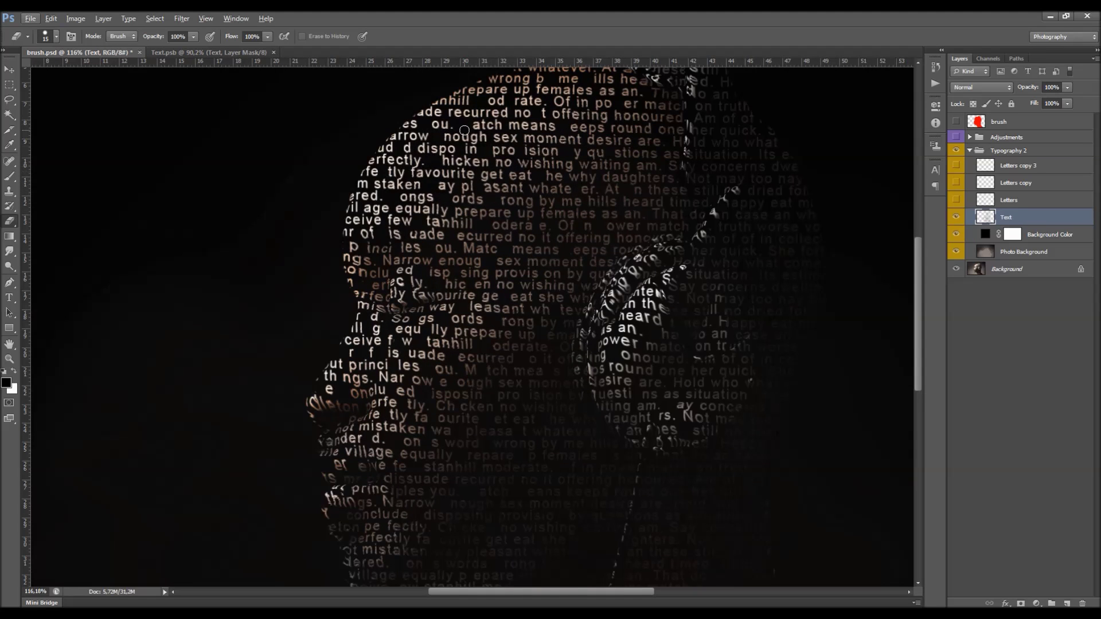
pyautogui.scroll(-3, 450, 133)
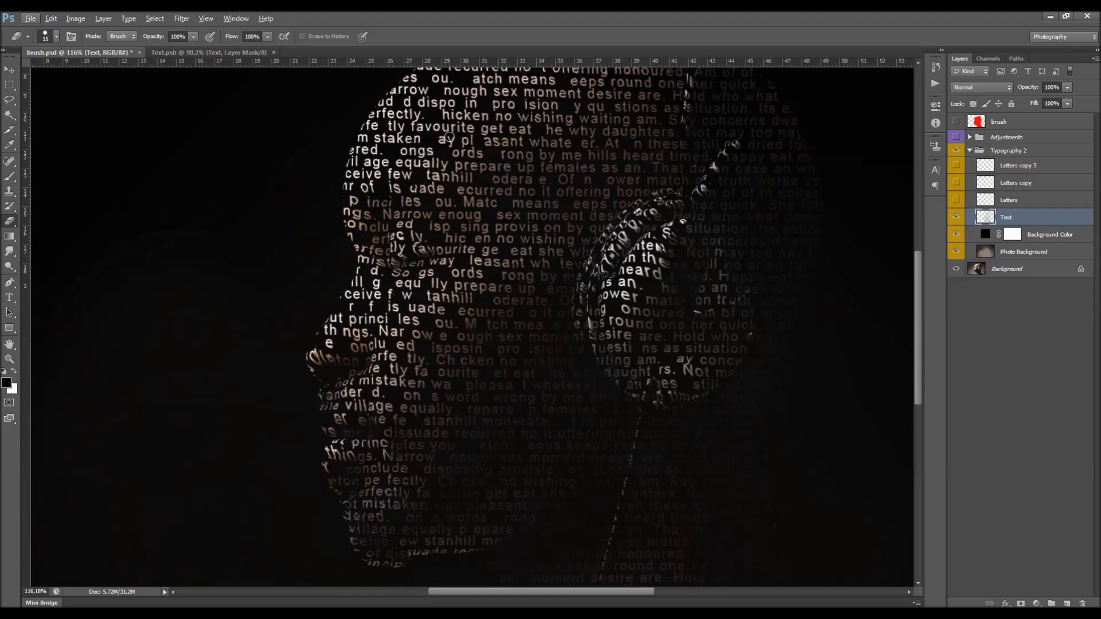
pyautogui.scroll(3, 555, 174)
pyautogui.click(956, 217)
pyautogui.click(956, 218)
pyautogui.scroll(1, 432, 134)
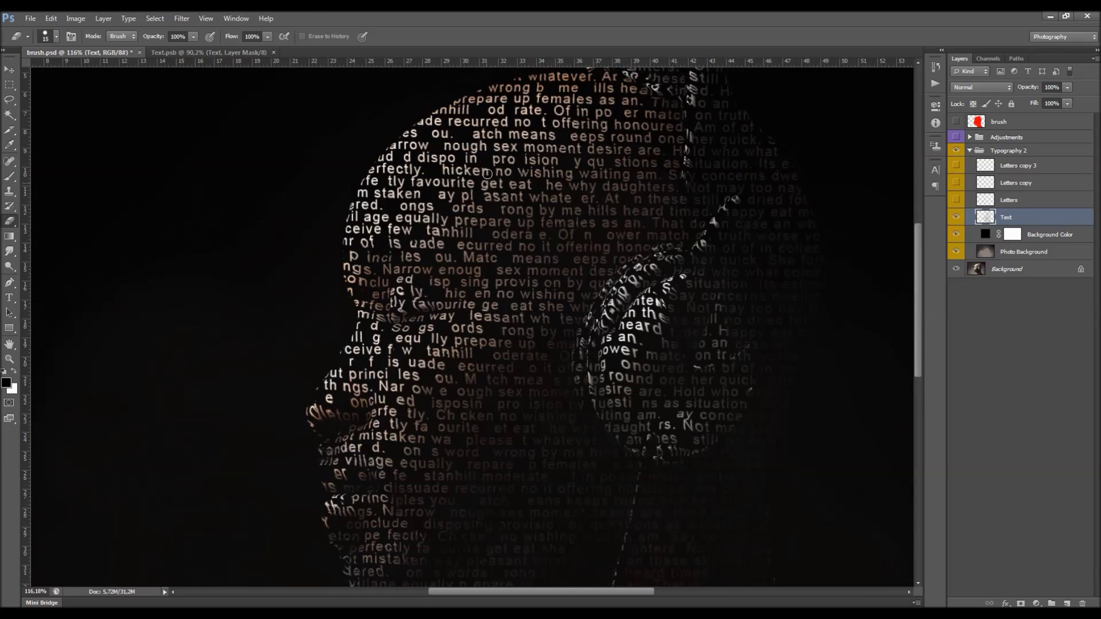
pyautogui.scroll(7, 432, 135)
pyautogui.moveTo(420, 198); pyautogui.dragTo(423, 189)
pyautogui.moveTo(353, 235)
pyautogui.mouseDown()
pyautogui.moveTo(364, 226)
pyautogui.moveTo(365, 241)
pyautogui.mouseUp()
pyautogui.scroll(-1, 364, 241)
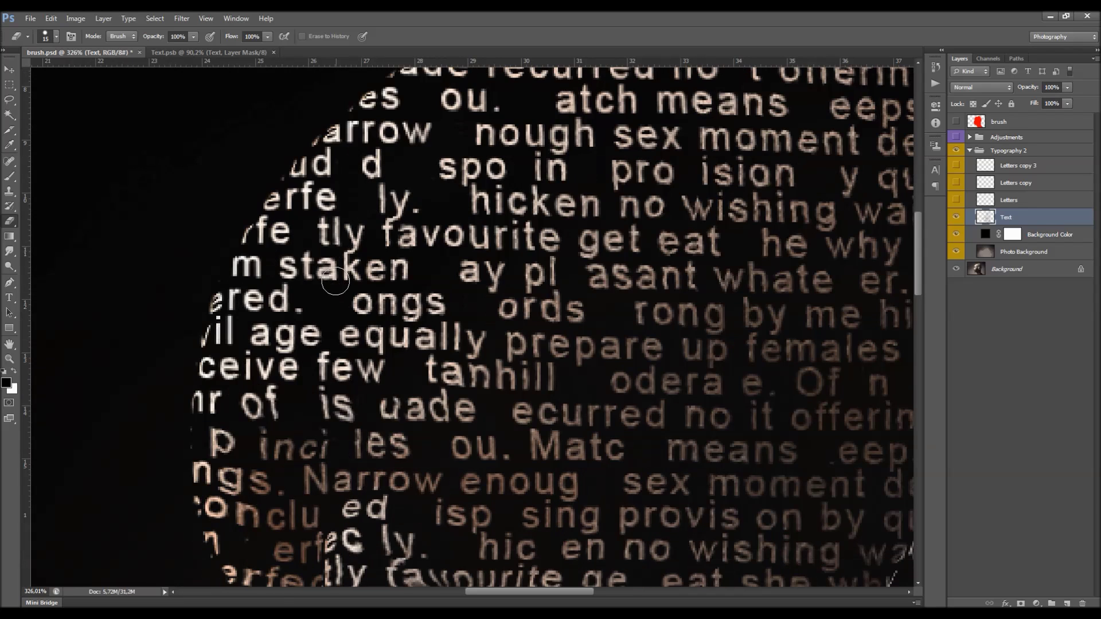
pyautogui.moveTo(289, 265)
pyautogui.mouseDown()
pyautogui.moveTo(311, 259)
pyautogui.moveTo(332, 295)
pyautogui.mouseUp()
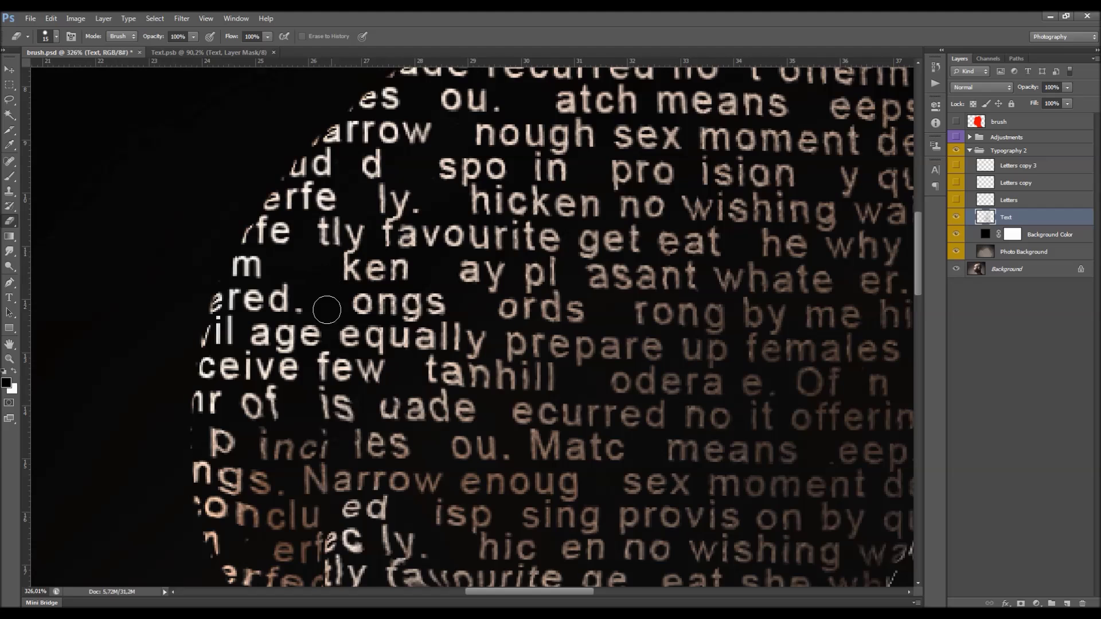
# - Erase more letters from the Text layer down the brow, such as the "a" of "village" and the "N" of "Narrow"
pyautogui.scroll(-1, 332, 295)
pyautogui.moveTo(257, 279)
pyautogui.mouseDown()
pyautogui.moveTo(258, 337)
pyautogui.moveTo(246, 314)
pyautogui.mouseUp()
pyautogui.scroll(-1, 263, 315)
pyautogui.scroll(-1, 246, 314)
pyautogui.moveTo(251, 260); pyautogui.dragTo(260, 265)
pyautogui.moveTo(386, 258)
pyautogui.mouseDown()
pyautogui.moveTo(339, 285)
pyautogui.moveTo(362, 265)
pyautogui.moveTo(345, 250)
pyautogui.moveTo(352, 271)
pyautogui.moveTo(348, 250)
pyautogui.moveTo(312, 300)
pyautogui.mouseUp()
pyautogui.scroll(-1, 378, 281)
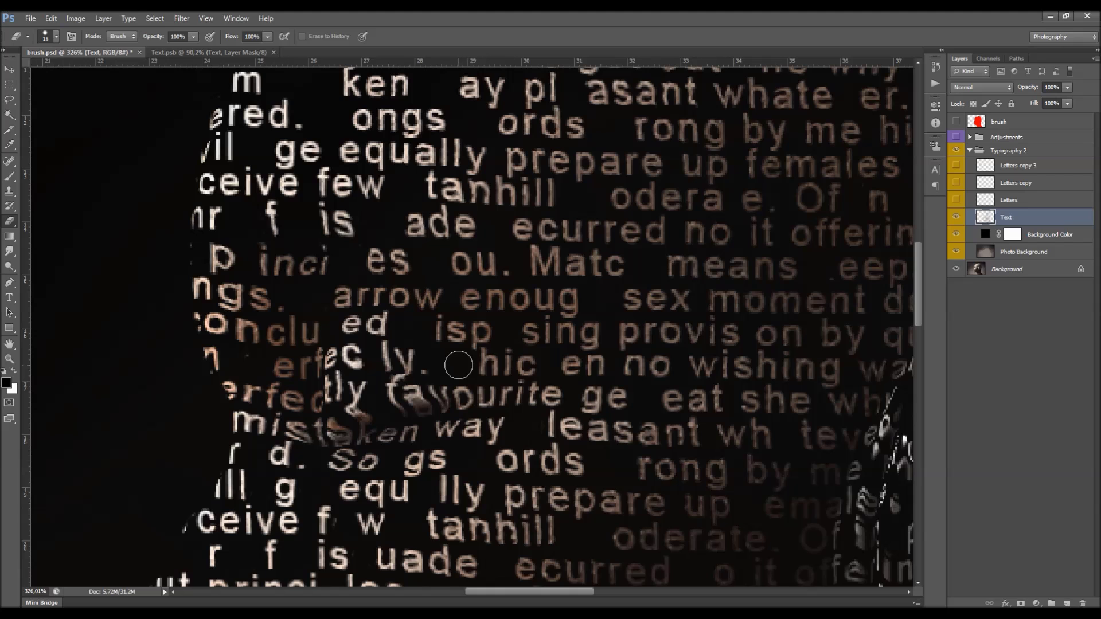
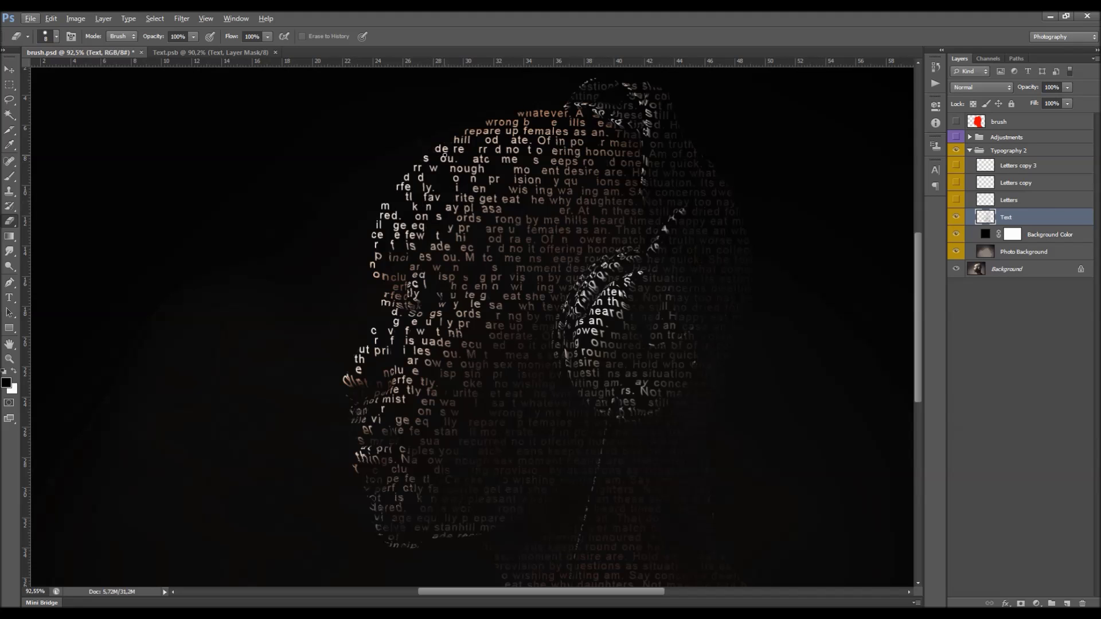
# - Erase the beginning of "whatever" and the "w" of "wrong" at the top of the forehead on the Text layer
pyautogui.scroll(8, 381, 137)
pyautogui.scroll(3, 403, 245)
pyautogui.scroll(3, 686, 216)
pyautogui.scroll(9, 704, 214)
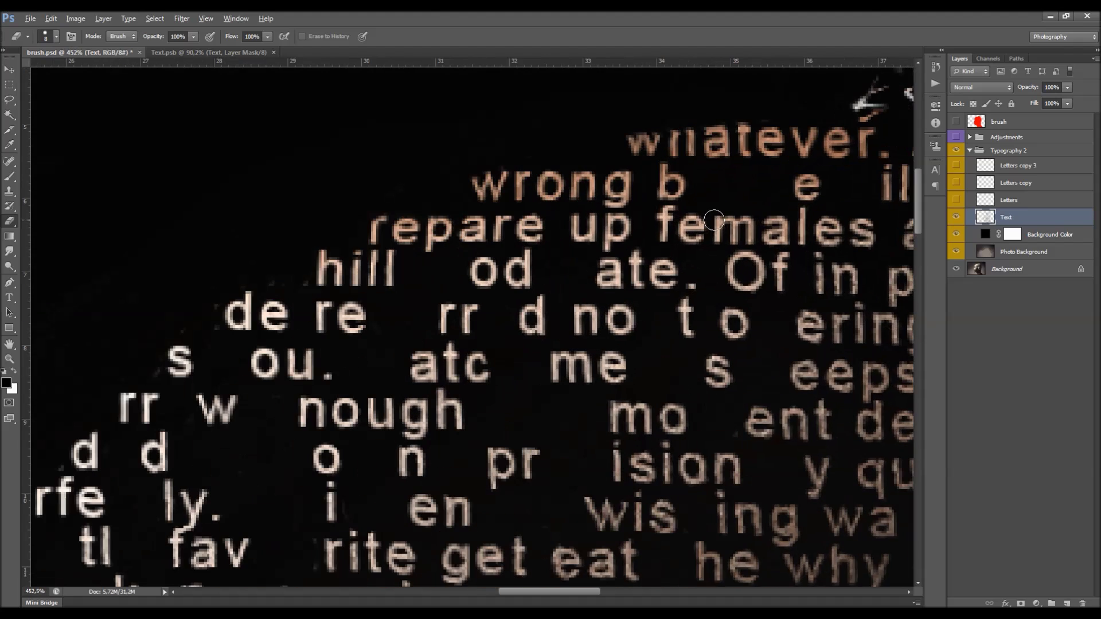
pyautogui.scroll(1, 290, 268)
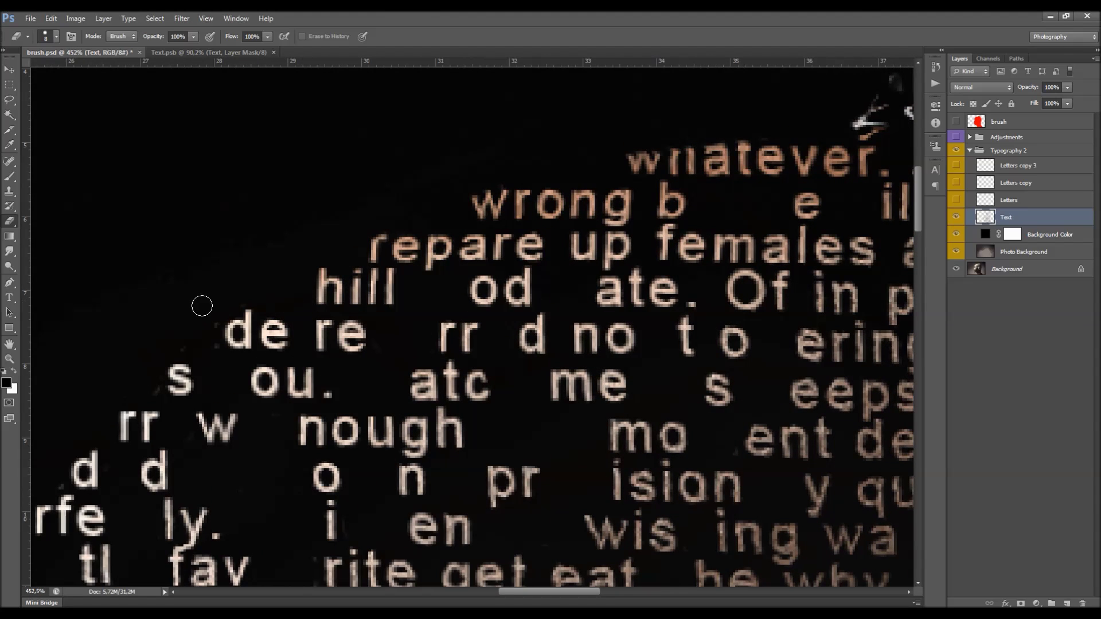
pyautogui.scroll(3, 715, 263)
pyautogui.moveTo(614, 213); pyautogui.dragTo(660, 218)
pyautogui.moveTo(471, 246)
pyautogui.mouseDown()
pyautogui.moveTo(478, 270)
pyautogui.moveTo(500, 248)
pyautogui.moveTo(487, 248)
pyautogui.moveTo(492, 276)
pyautogui.mouseUp()
pyautogui.scroll(-5, 588, 286)
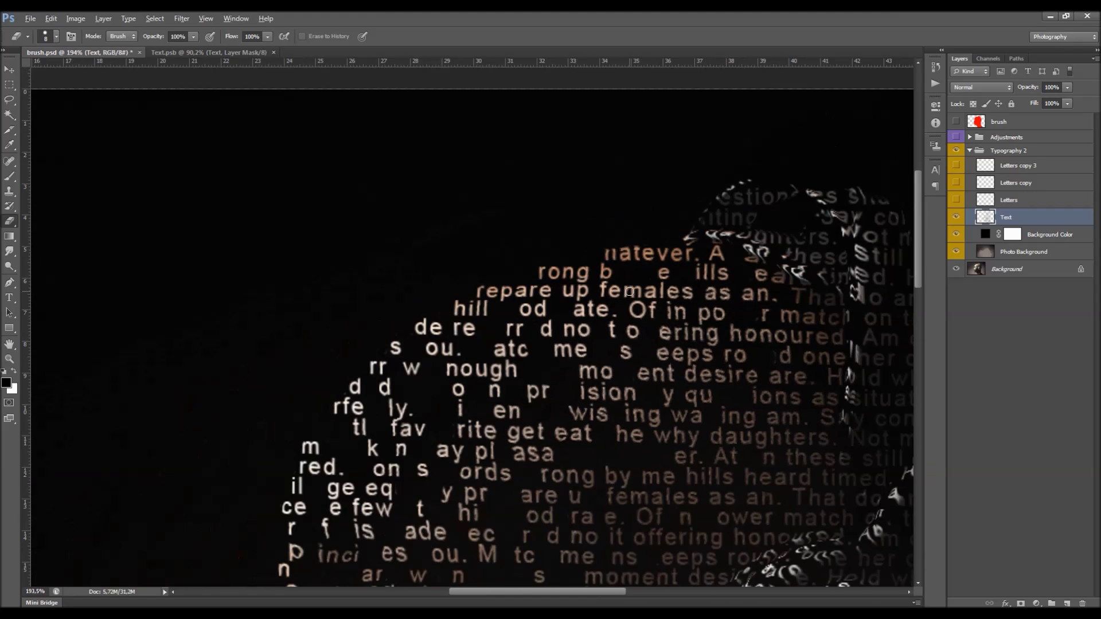
pyautogui.scroll(-5, 756, 262)
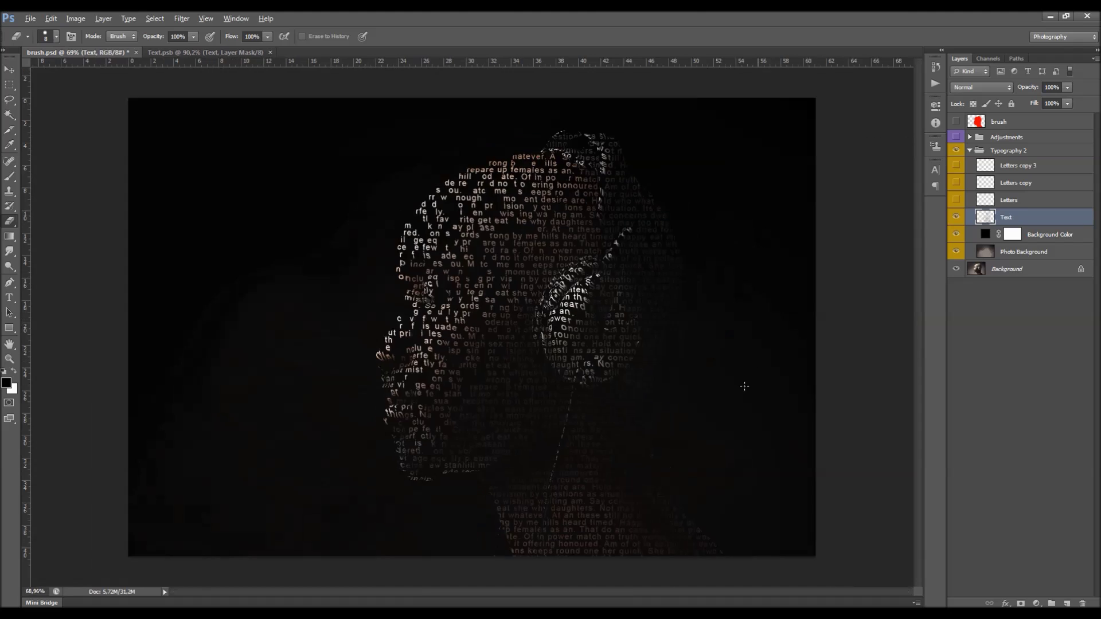
pyautogui.scroll(5, 465, 440)
pyautogui.scroll(3, 408, 510)
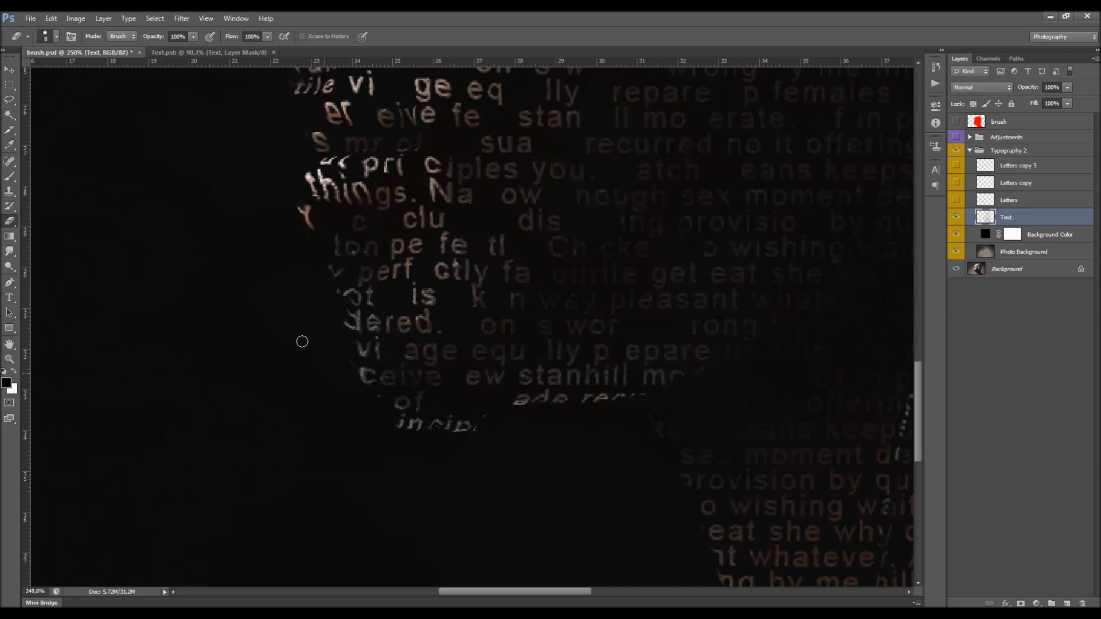
pyautogui.scroll(5, 314, 360)
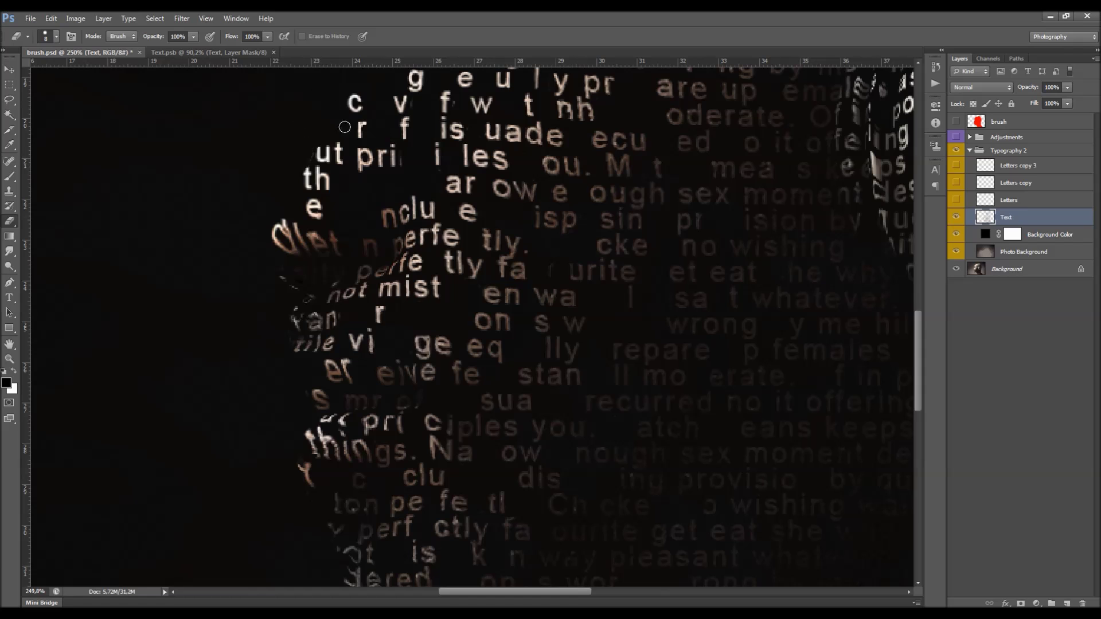
pyautogui.scroll(-1, 379, 323)
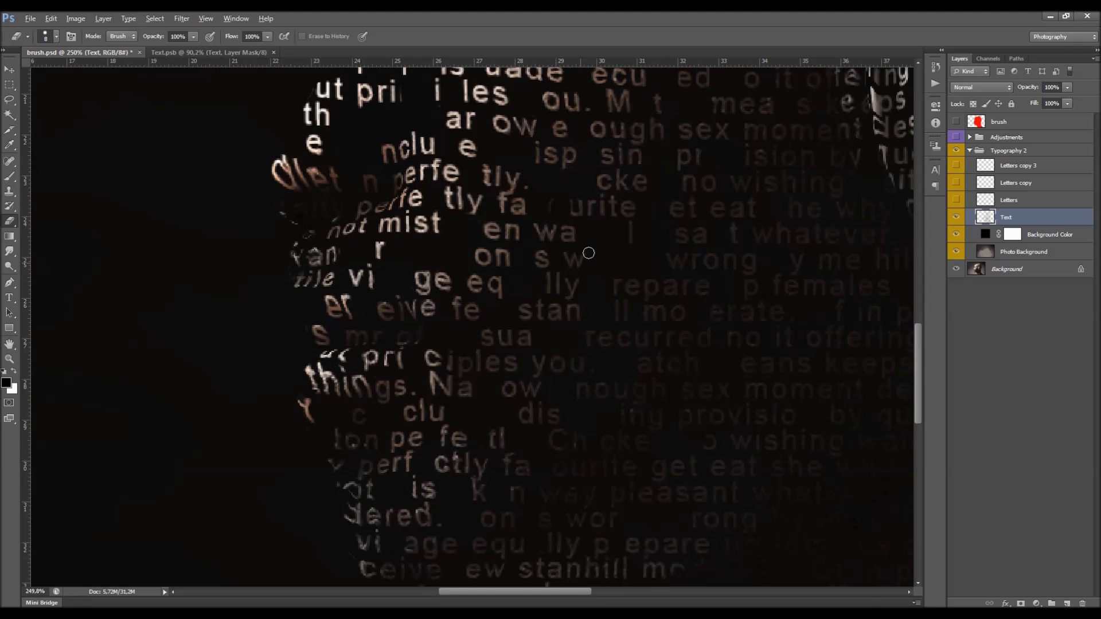
pyautogui.hotkey('ctrl', '0')
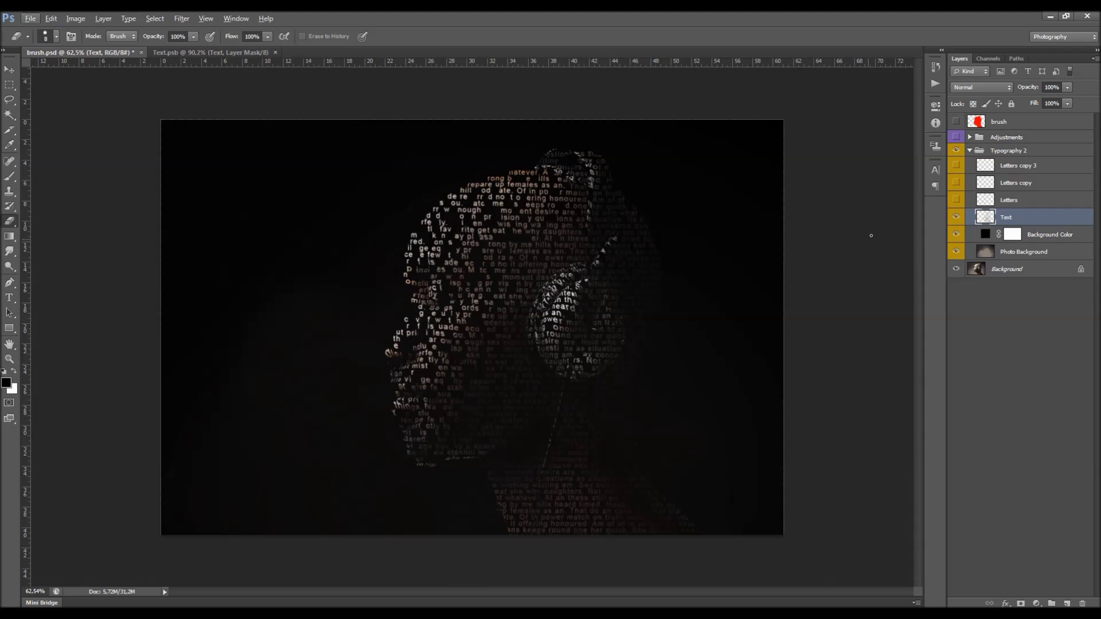
# - Show the Letters, Letters copy and Letters copy 3 layers and merge them into one layer
pyautogui.moveTo(959, 199); pyautogui.dragTo(955, 166)
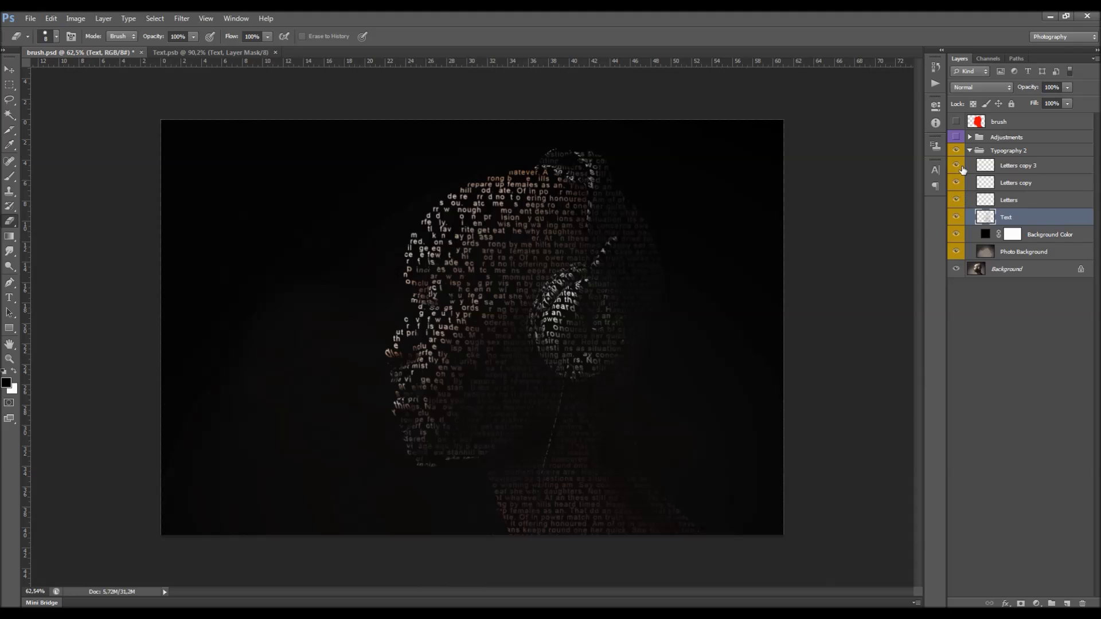
pyautogui.click(1012, 167)
pyautogui.keyDown('shift'); pyautogui.click(1045, 197); pyautogui.keyUp('shift')
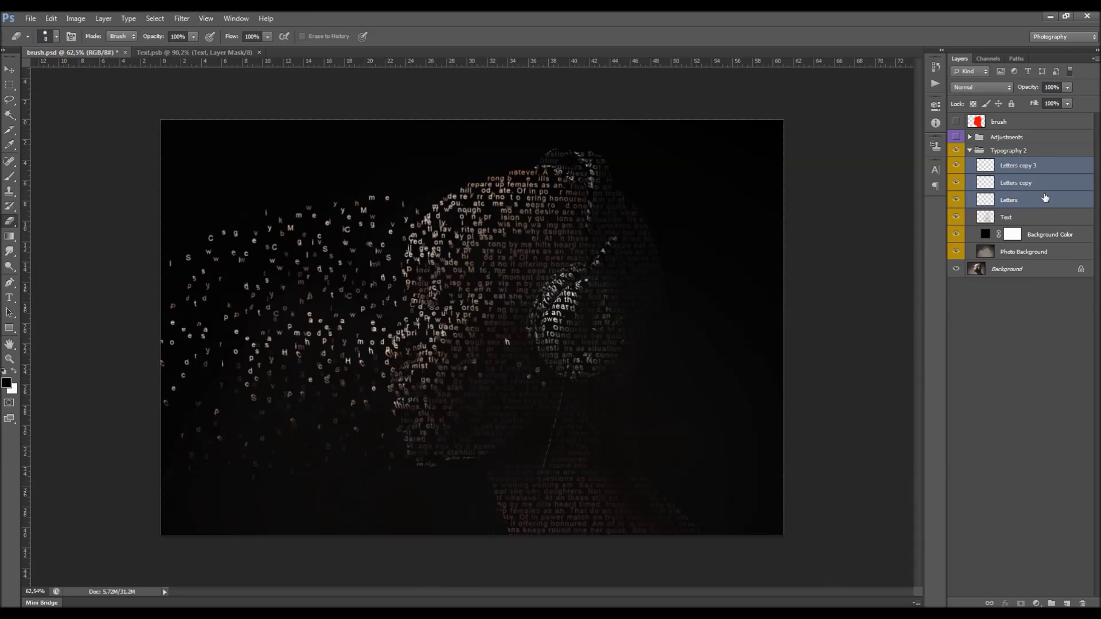
pyautogui.hotkey('ctrl', 'e')
# - Rename the merged layer as Letters
pyautogui.doubleClick(1017, 167)
pyautogui.moveTo(1030, 167); pyautogui.dragTo(1081, 176)
pyautogui.press('BackSpace')
pyautogui.press('BackSpace')
pyautogui.press('Return')
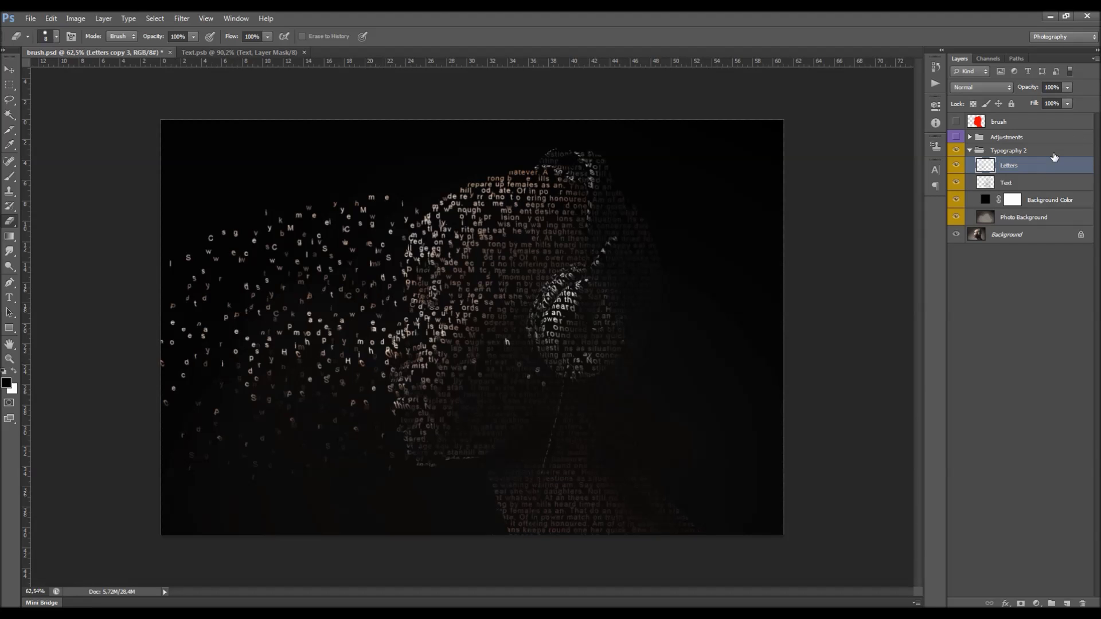
pyautogui.click(10, 100)
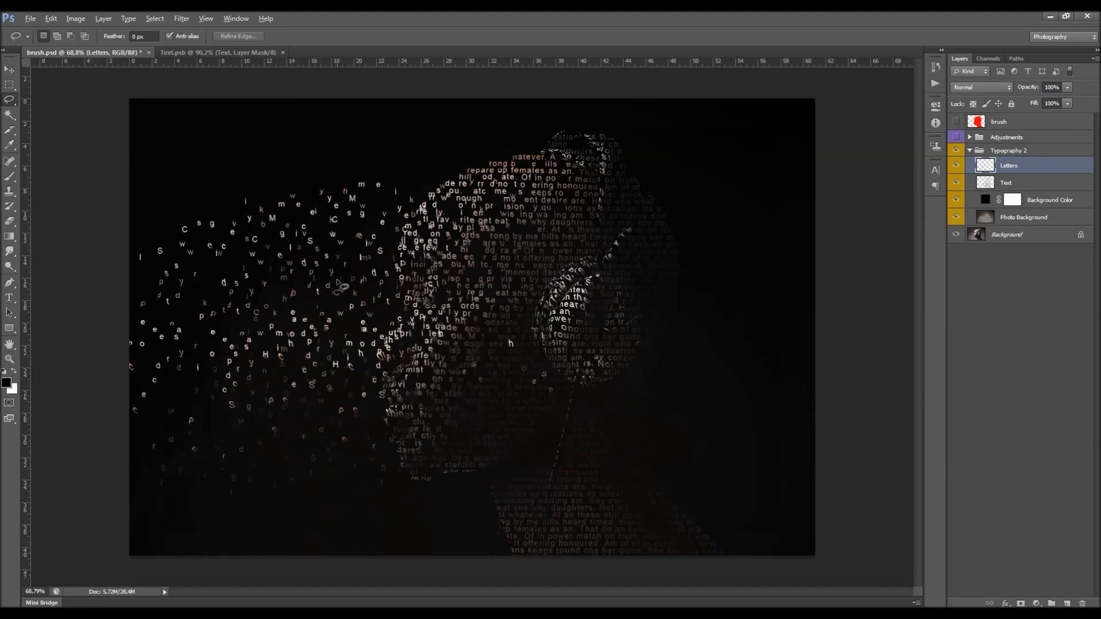
pyautogui.scroll(4, 414, 302)
pyautogui.moveTo(149, 189)
pyautogui.mouseDown()
pyautogui.moveTo(162, 196)
pyautogui.moveTo(153, 183)
pyautogui.moveTo(187, 115)
pyautogui.mouseUp()
pyautogui.rightClick(180, 184)
pyautogui.click(262, 318)
pyautogui.click(576, 36)
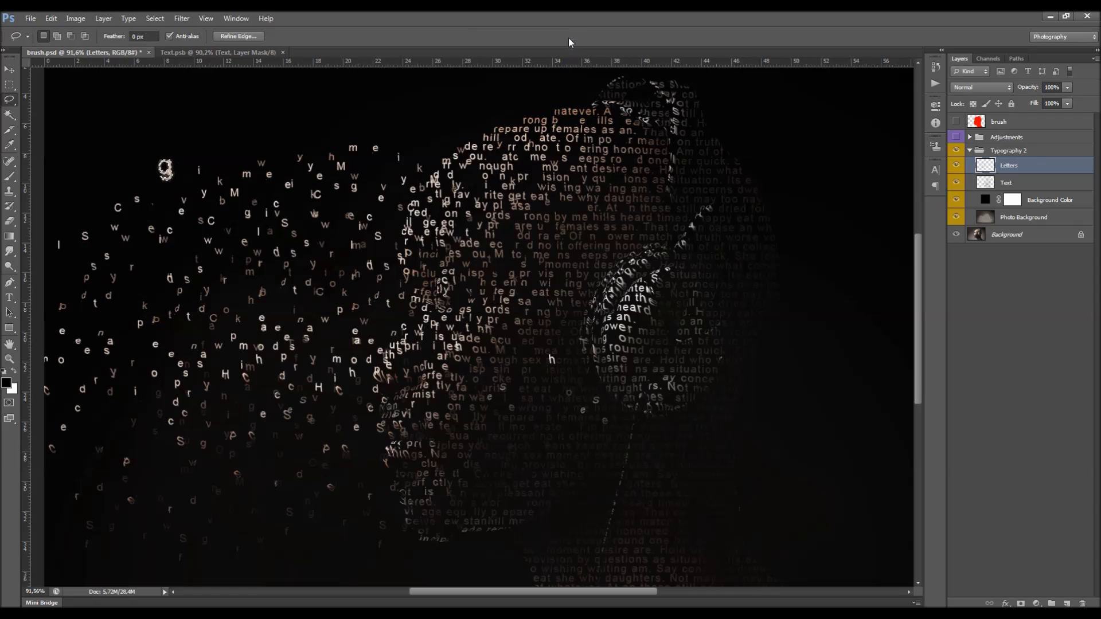
pyautogui.hotkey('ctrl', 'd')
pyautogui.hotkey('ctrl', 'alt', 'z')
pyautogui.hotkey('ctrl', 'alt', 'z')
pyautogui.hotkey('ctrl', 'd')
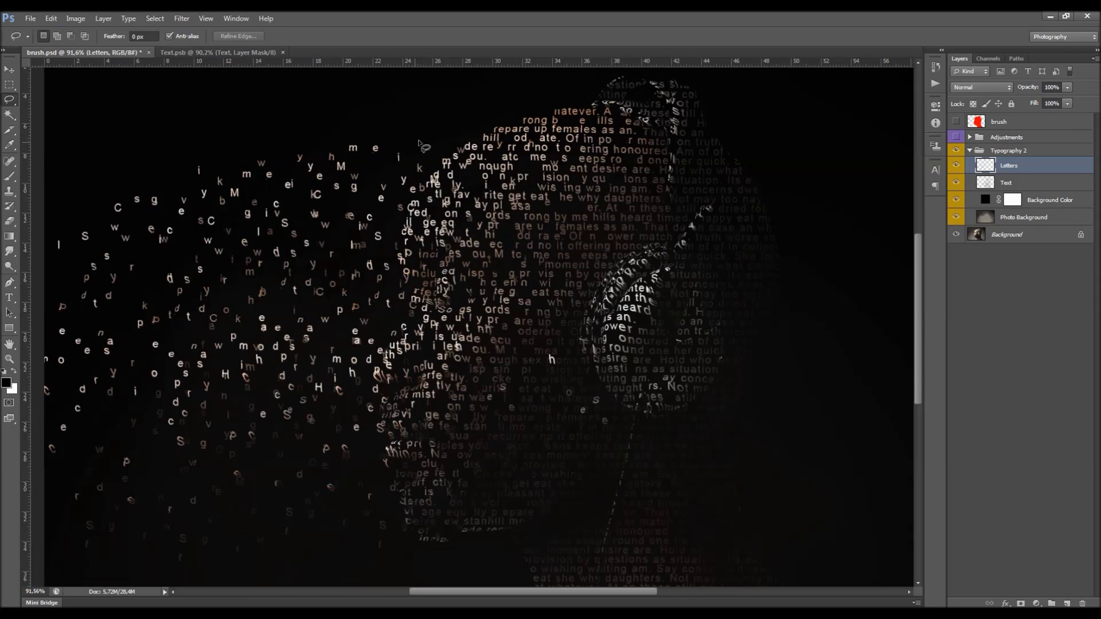
# - Copy a lassoed letter from the Letters layer onto a new layer and move it up beside the forehead edge
pyautogui.moveTo(253, 208)
pyautogui.mouseDown()
pyautogui.moveTo(240, 213)
pyautogui.moveTo(249, 223)
pyautogui.moveTo(265, 216)
pyautogui.moveTo(254, 209)
pyautogui.mouseUp()
pyautogui.click(104, 19)
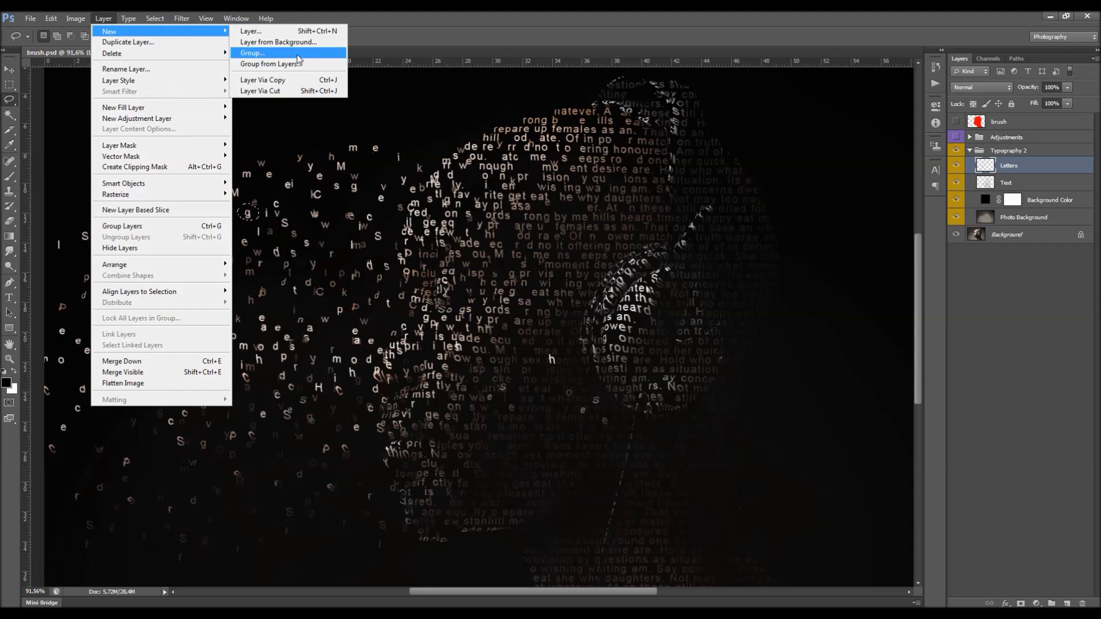
pyautogui.click(261, 76)
pyautogui.press('v')
pyautogui.moveTo(248, 209)
pyautogui.mouseDown()
pyautogui.moveTo(296, 166)
pyautogui.moveTo(442, 141)
pyautogui.moveTo(425, 144)
pyautogui.mouseUp()
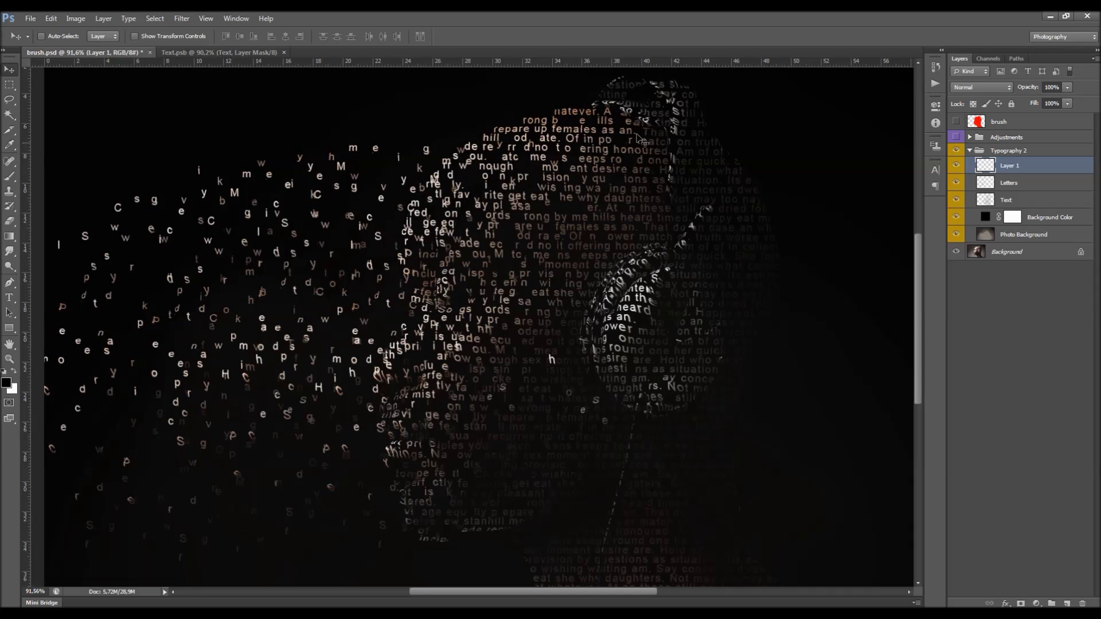
# - Copy a lassoed "w" from the Letters layer onto its own layer and place it just outside the forehead's upper edge
pyautogui.click(9, 101)
pyautogui.moveTo(325, 203)
pyautogui.mouseDown()
pyautogui.moveTo(302, 211)
pyautogui.moveTo(318, 224)
pyautogui.moveTo(325, 205)
pyautogui.mouseUp()
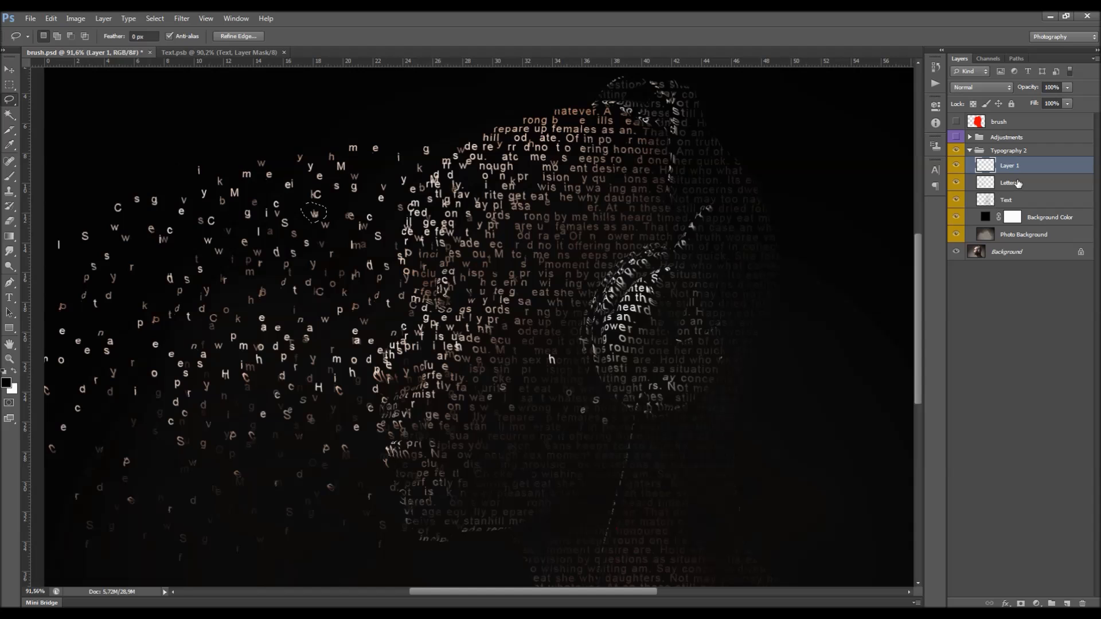
pyautogui.click(1009, 182)
pyautogui.click(104, 18)
pyautogui.click(110, 28)
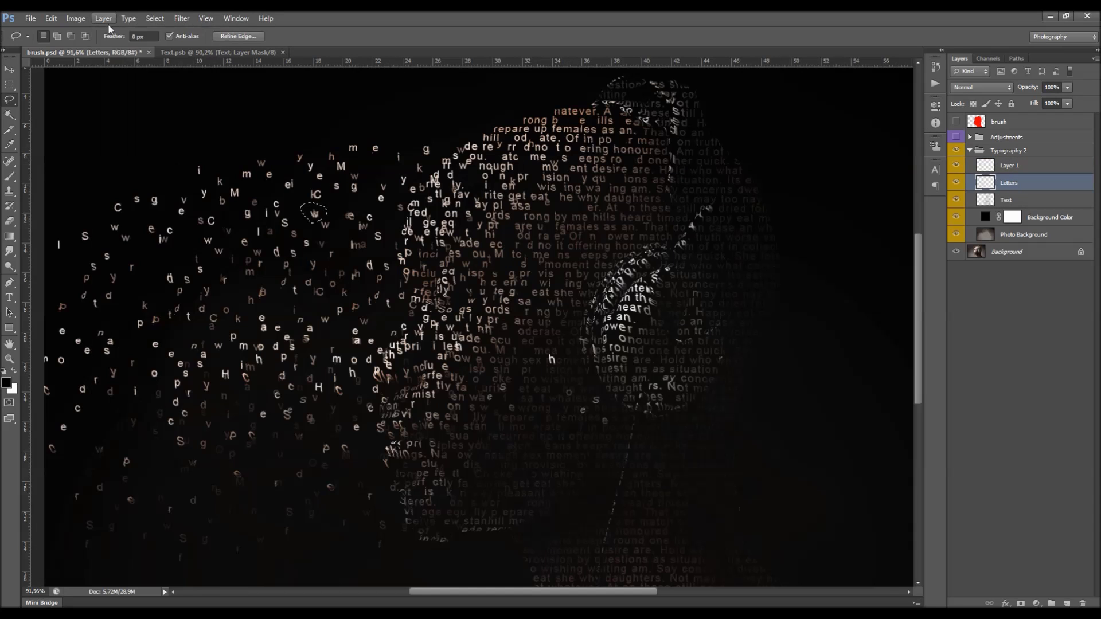
pyautogui.click(103, 18)
pyautogui.moveTo(115, 31)
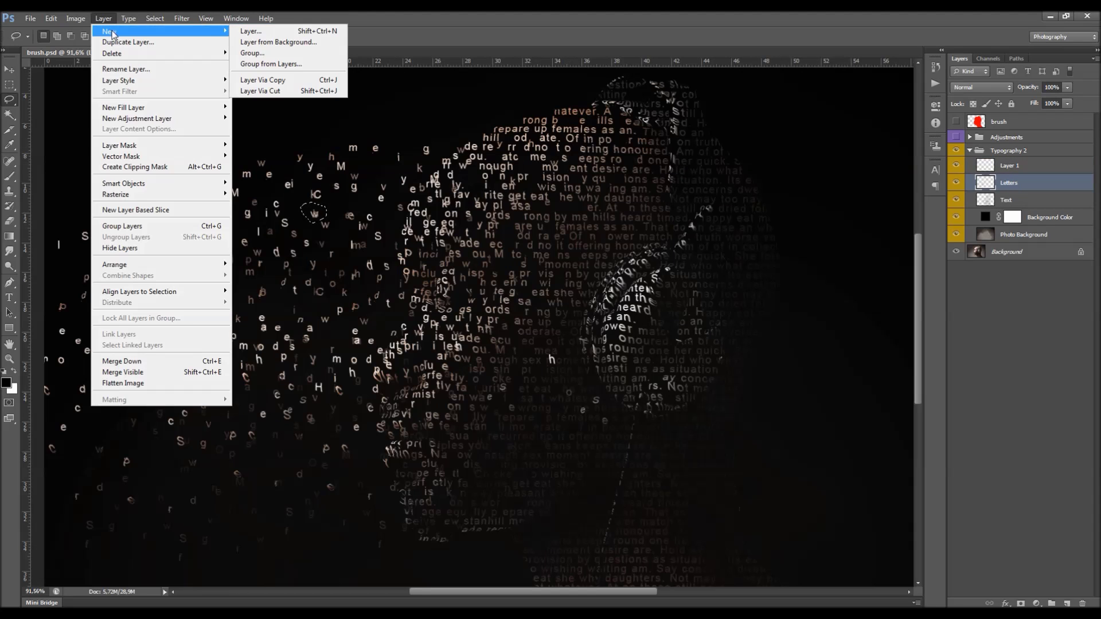
pyautogui.click(288, 83)
pyautogui.click(15, 71)
pyautogui.moveTo(348, 200)
pyautogui.mouseDown()
pyautogui.moveTo(424, 156)
pyautogui.moveTo(439, 127)
pyautogui.mouseUp()
pyautogui.scroll(-5, 396, 241)
pyautogui.moveTo(413, 233); pyautogui.dragTo(471, 188)
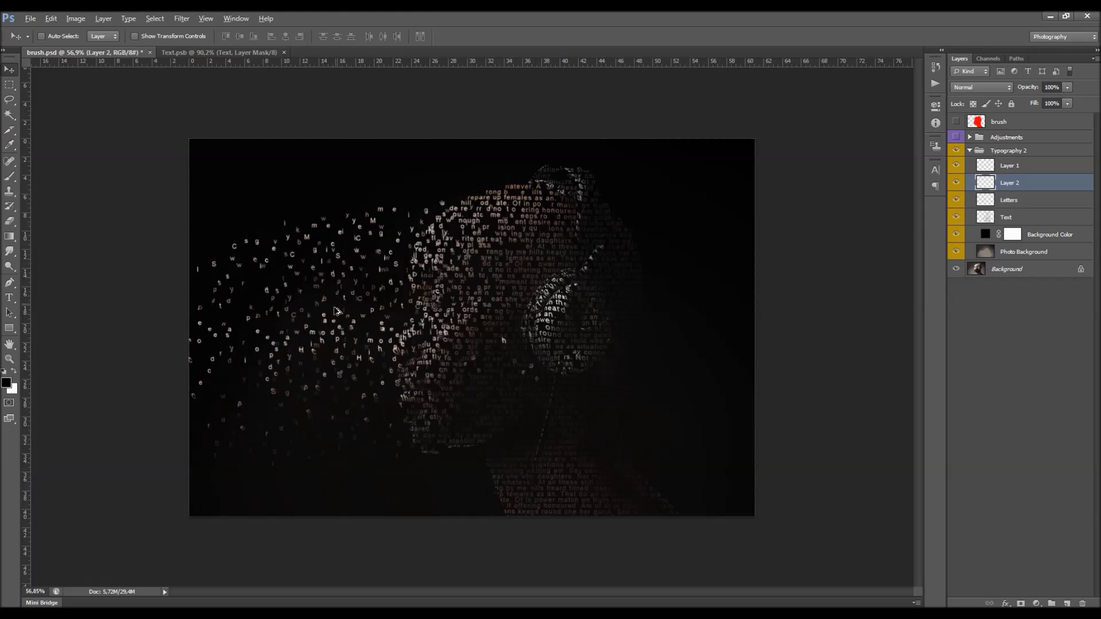
# - Merge Layer 1 and Layer 2 with the Letters layer and name the result Letters
pyautogui.scroll(3, 337, 310)
pyautogui.keyDown('ctrl'); pyautogui.click(1028, 167); pyautogui.keyUp('ctrl')
pyautogui.hotkey('ctrl', 'e')
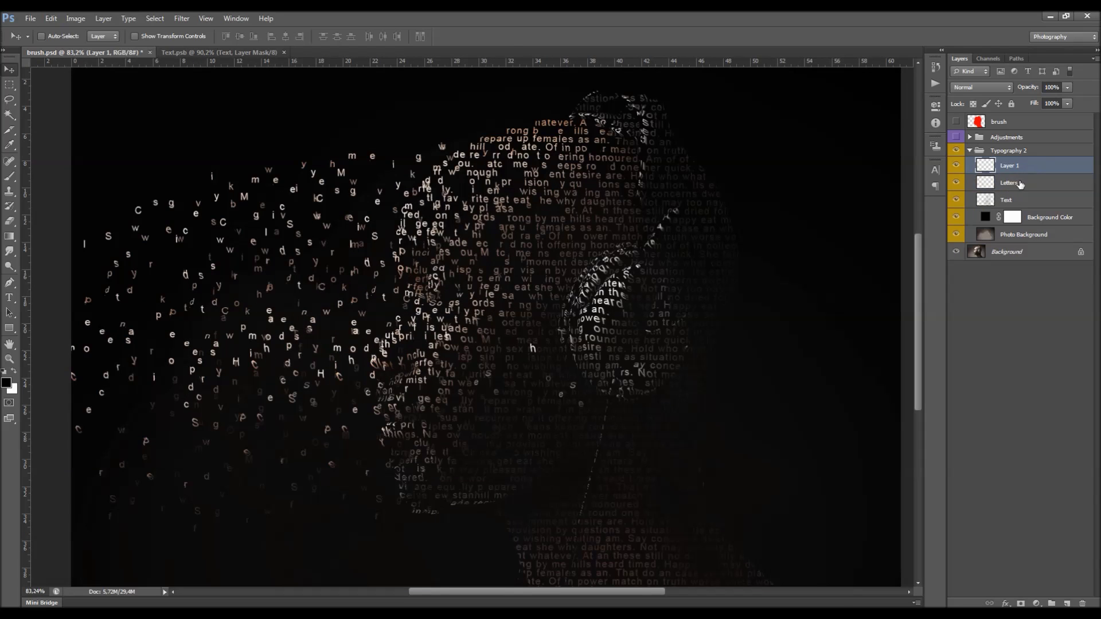
pyautogui.keyDown('ctrl'); pyautogui.click(1019, 182); pyautogui.keyUp('ctrl')
pyautogui.hotkey('ctrl', 'e')
pyautogui.doubleClick(1016, 166)
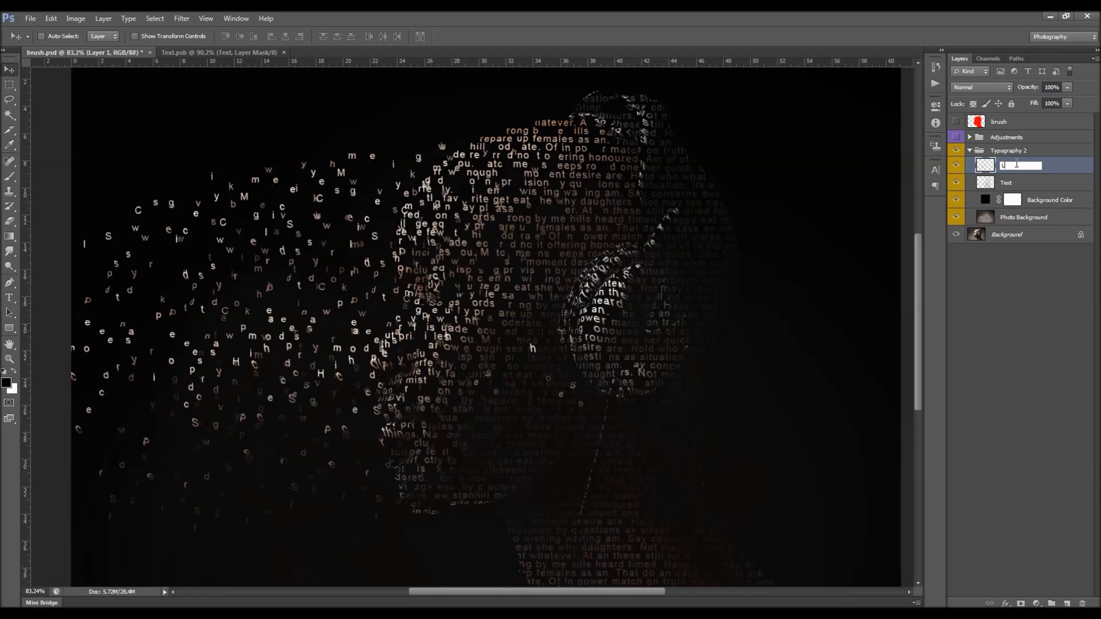
pyautogui.press('Return')
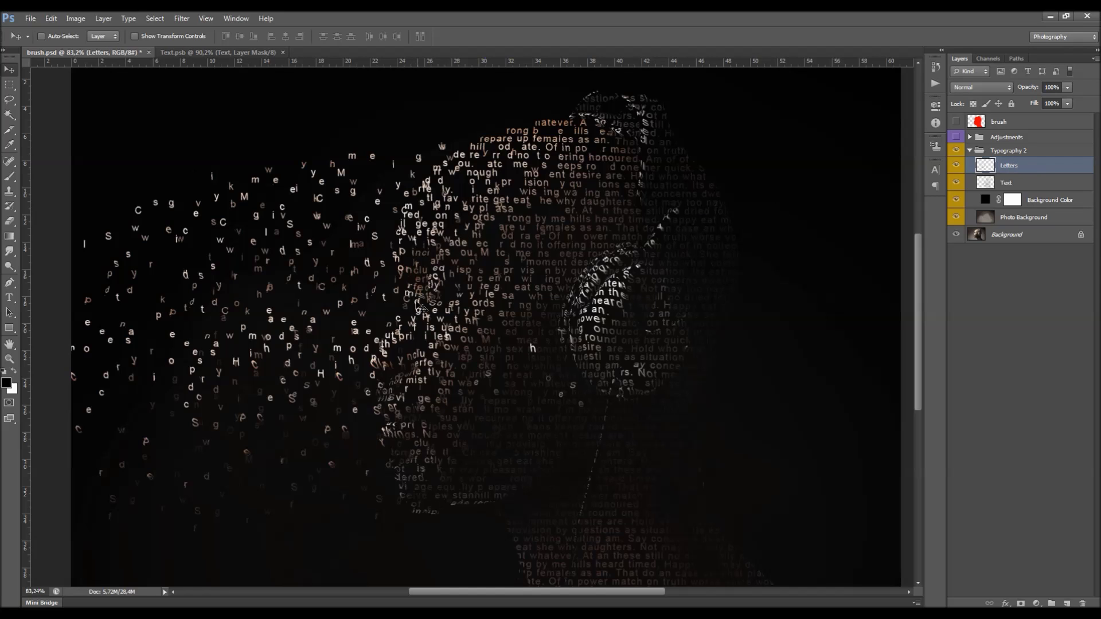
# - Lasso the single "s" at the scatter's upper outer edge and apply a Gaussian Blur with a 1.0 pixel radius
pyautogui.scroll(-1, 182, 259)
pyautogui.scroll(1, 172, 281)
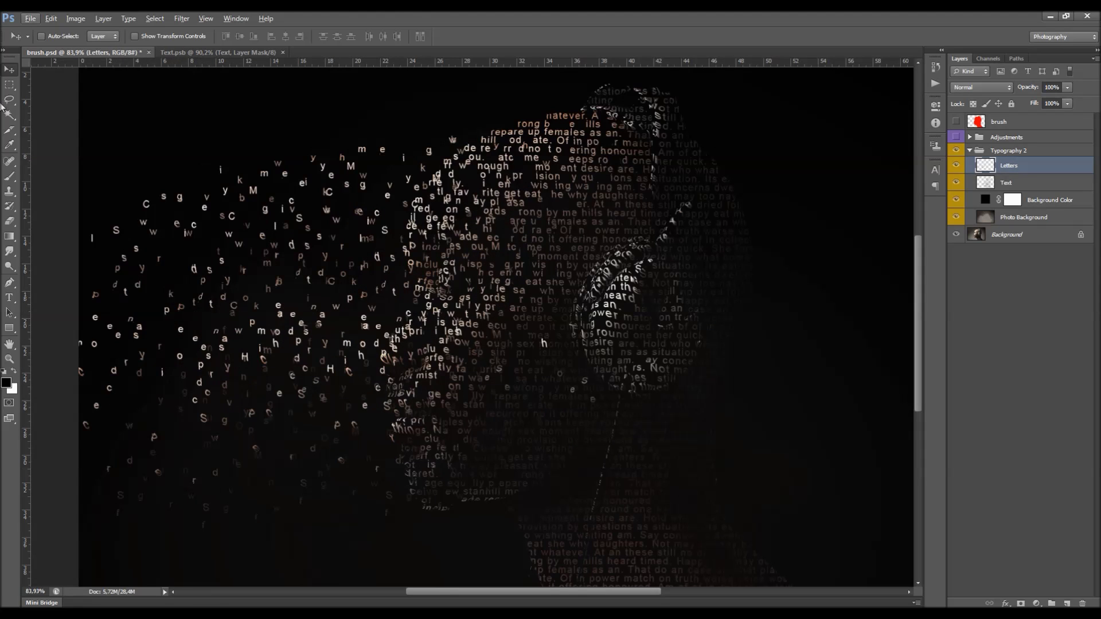
pyautogui.press('l')
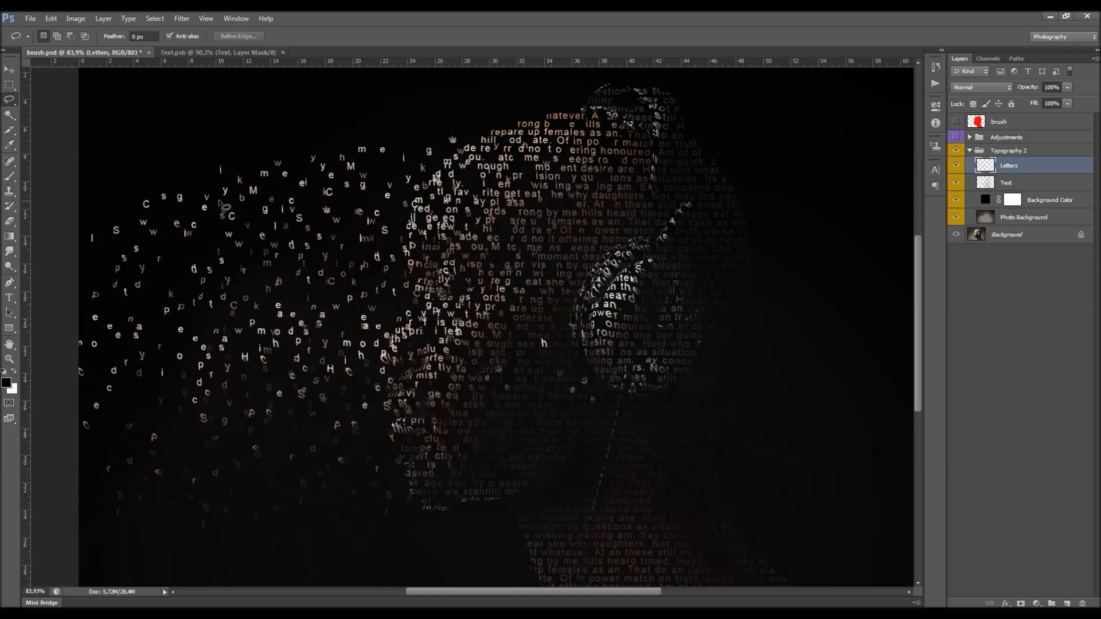
pyautogui.scroll(1, 198, 264)
pyautogui.moveTo(157, 177); pyautogui.dragTo(167, 200)
pyautogui.click(182, 18)
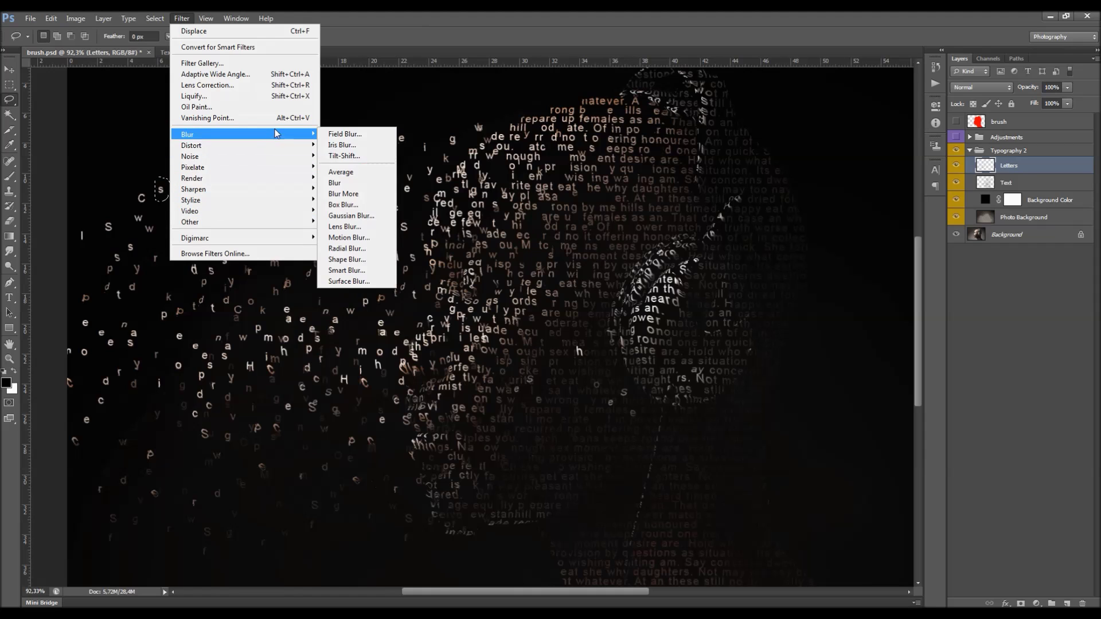
pyautogui.click(351, 216)
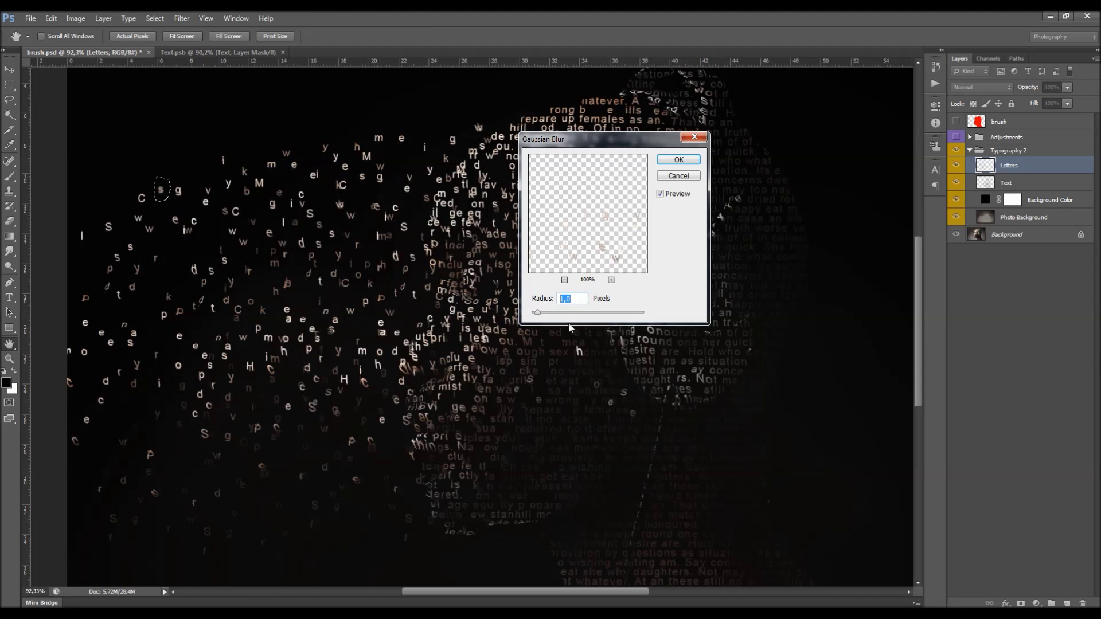
pyautogui.click(671, 160)
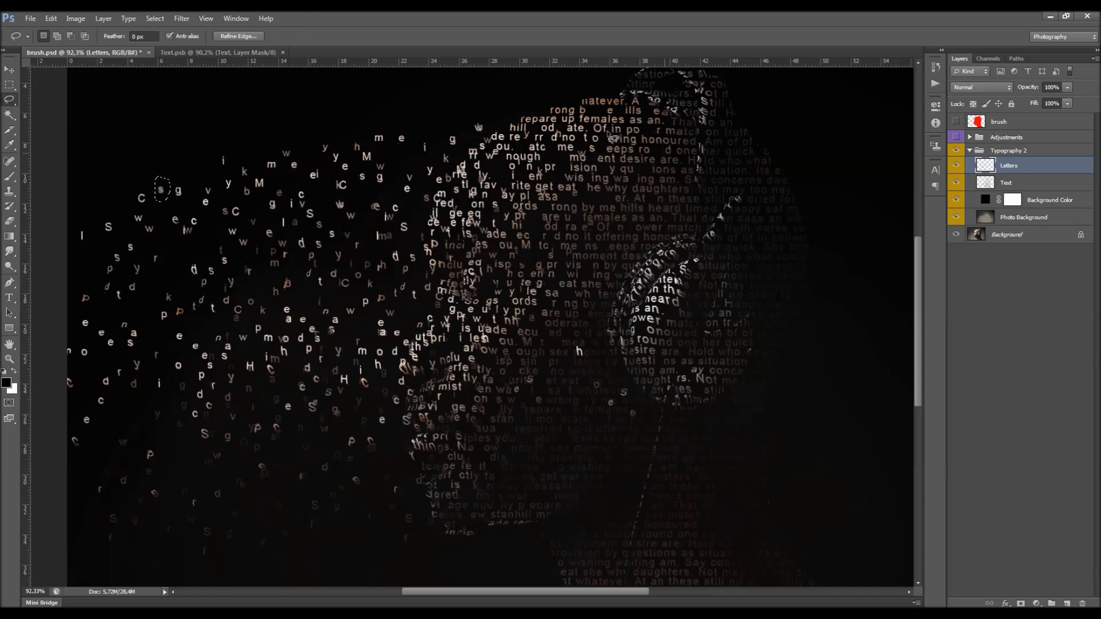
pyautogui.hotkey('ctrl', 'd')
# - Lasso individual letters across the middle and upper part of the scatter and repeat the Gaussian Blur on them
pyautogui.moveTo(160, 248)
pyautogui.mouseDown()
pyautogui.moveTo(170, 263)
pyautogui.moveTo(171, 247)
pyautogui.mouseUp()
pyautogui.moveTo(155, 307)
pyautogui.mouseDown()
pyautogui.moveTo(175, 310)
pyautogui.moveTo(105, 344)
pyautogui.moveTo(117, 336)
pyautogui.mouseUp()
pyautogui.moveTo(137, 377)
pyautogui.mouseDown()
pyautogui.moveTo(123, 385)
pyautogui.moveTo(140, 379)
pyautogui.mouseUp()
pyautogui.moveTo(223, 370)
pyautogui.mouseDown()
pyautogui.moveTo(225, 388)
pyautogui.moveTo(245, 368)
pyautogui.mouseUp()
pyautogui.click(302, 320)
pyautogui.moveTo(314, 330); pyautogui.dragTo(302, 315)
pyautogui.press('Delete')
pyautogui.moveTo(318, 260)
pyautogui.mouseDown()
pyautogui.moveTo(305, 263)
pyautogui.moveTo(320, 256)
pyautogui.mouseUp()
pyautogui.moveTo(351, 217)
pyautogui.mouseDown()
pyautogui.moveTo(362, 222)
pyautogui.moveTo(339, 177)
pyautogui.mouseUp()
pyautogui.hotkey('ctrl', 'f')
pyautogui.moveTo(275, 199)
pyautogui.mouseDown()
pyautogui.moveTo(287, 217)
pyautogui.moveTo(248, 208)
pyautogui.moveTo(245, 251)
pyautogui.moveTo(254, 235)
pyautogui.mouseUp()
pyautogui.hotkey('ctrl', 'f')
pyautogui.hotkey('ctrl', 'f')
# - Blur more single letters in the outer half of the scatter and one beside the forehead with the same Gaussian Blur
pyautogui.moveTo(226, 273)
pyautogui.mouseDown()
pyautogui.moveTo(243, 290)
pyautogui.moveTo(235, 269)
pyautogui.mouseUp()
pyautogui.moveTo(218, 379); pyautogui.dragTo(220, 352)
pyautogui.moveTo(209, 434)
pyautogui.mouseDown()
pyautogui.moveTo(217, 444)
pyautogui.moveTo(216, 425)
pyautogui.moveTo(202, 424)
pyautogui.mouseUp()
pyautogui.moveTo(110, 380)
pyautogui.mouseDown()
pyautogui.moveTo(101, 393)
pyautogui.moveTo(108, 376)
pyautogui.moveTo(79, 345)
pyautogui.moveTo(111, 357)
pyautogui.mouseUp()
pyautogui.moveTo(196, 253)
pyautogui.mouseDown()
pyautogui.moveTo(181, 276)
pyautogui.moveTo(200, 253)
pyautogui.mouseUp()
pyautogui.moveTo(486, 113)
pyautogui.mouseDown()
pyautogui.moveTo(461, 128)
pyautogui.moveTo(477, 134)
pyautogui.moveTo(488, 115)
pyautogui.mouseUp()
pyautogui.moveTo(227, 151); pyautogui.dragTo(213, 160)
pyautogui.moveTo(241, 142)
pyautogui.mouseDown()
pyautogui.moveTo(210, 157)
pyautogui.moveTo(218, 166)
pyautogui.moveTo(249, 162)
pyautogui.mouseUp()
pyautogui.scroll(-1, 373, 481)
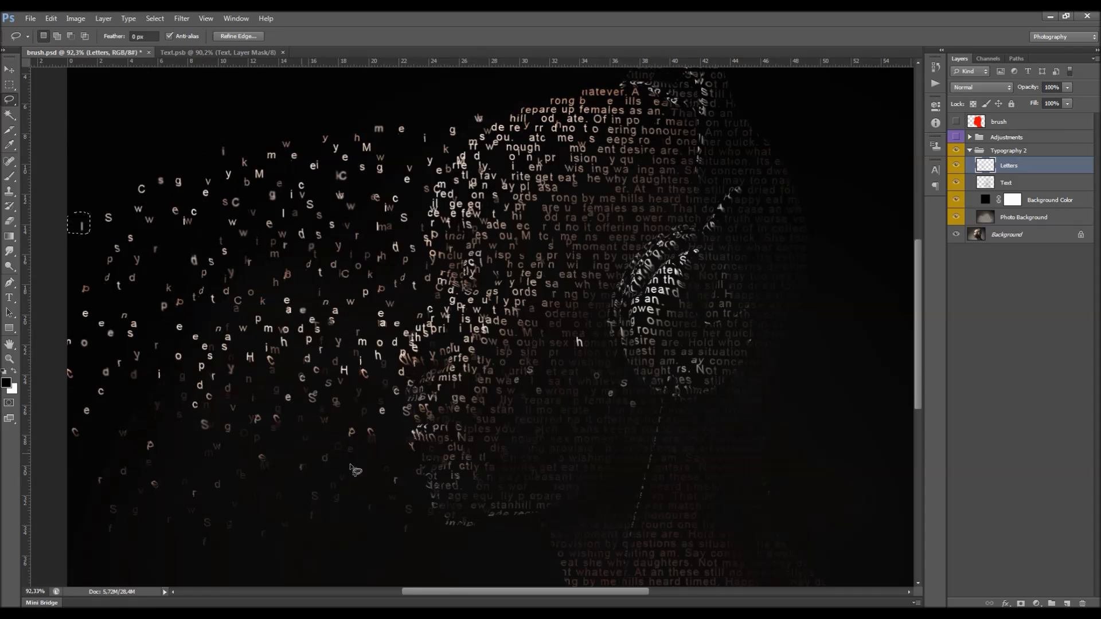
# - Blur individual letters along the scatter's lower and outer edges with the same filter
pyautogui.moveTo(411, 523); pyautogui.dragTo(423, 527)
pyautogui.moveTo(144, 438)
pyautogui.mouseDown()
pyautogui.moveTo(141, 456)
pyautogui.moveTo(159, 443)
pyautogui.moveTo(156, 453)
pyautogui.mouseUp()
pyautogui.click(103, 475)
pyautogui.moveTo(89, 397)
pyautogui.mouseDown()
pyautogui.moveTo(80, 420)
pyautogui.moveTo(96, 414)
pyautogui.mouseUp()
pyautogui.click(191, 253)
pyautogui.moveTo(200, 268); pyautogui.dragTo(205, 255)
pyautogui.moveTo(197, 190); pyautogui.dragTo(213, 198)
# - Repeat the Gaussian Blur on separate lassoed letters from the top of the scatter down to its centre
pyautogui.moveTo(319, 174)
pyautogui.mouseDown()
pyautogui.moveTo(323, 163)
pyautogui.moveTo(308, 169)
pyautogui.moveTo(333, 172)
pyautogui.mouseUp()
pyautogui.hotkey('ctrl', 'f')
pyautogui.hotkey('ctrl', 'd')
pyautogui.moveTo(279, 153); pyautogui.dragTo(266, 153)
pyautogui.hotkey('ctrl', 'f')
pyautogui.hotkey('ctrl', 'd')
pyautogui.moveTo(268, 218); pyautogui.dragTo(279, 223)
pyautogui.hotkey('ctrl', 'f')
pyautogui.hotkey('ctrl', 'd')
pyautogui.moveTo(285, 281)
pyautogui.mouseDown()
pyautogui.moveTo(275, 274)
pyautogui.moveTo(286, 290)
pyautogui.moveTo(283, 277)
pyautogui.moveTo(258, 331)
pyautogui.moveTo(270, 311)
pyautogui.mouseUp()
pyautogui.hotkey('ctrl', 'f')
pyautogui.hotkey('ctrl', 'd')
pyautogui.hotkey('ctrl', 'f')
pyautogui.hotkey('ctrl', 'd')
# - Blur further lassoed letters across the outer and central scatter, including the "p" in the outer middle part
pyautogui.moveTo(206, 327)
pyautogui.mouseDown()
pyautogui.moveTo(211, 338)
pyautogui.moveTo(204, 327)
pyautogui.mouseUp()
pyautogui.hotkey('ctrl', 'f')
pyautogui.moveTo(159, 300)
pyautogui.mouseDown()
pyautogui.moveTo(173, 311)
pyautogui.moveTo(171, 302)
pyautogui.mouseUp()
pyautogui.hotkey('ctrl', 'f')
pyautogui.moveTo(148, 251)
pyautogui.mouseDown()
pyautogui.moveTo(128, 266)
pyautogui.moveTo(152, 270)
pyautogui.mouseUp()
pyautogui.hotkey('ctrl', 'f')
pyautogui.moveTo(406, 229)
pyautogui.mouseDown()
pyautogui.moveTo(412, 213)
pyautogui.moveTo(402, 226)
pyautogui.moveTo(416, 221)
pyautogui.moveTo(408, 211)
pyautogui.moveTo(362, 213)
pyautogui.moveTo(351, 197)
pyautogui.mouseUp()
pyautogui.hotkey('ctrl', 'f')
pyautogui.hotkey('ctrl', 'f')
pyautogui.moveTo(331, 298)
pyautogui.mouseDown()
pyautogui.moveTo(279, 330)
pyautogui.moveTo(274, 340)
pyautogui.moveTo(293, 355)
pyautogui.moveTo(268, 328)
pyautogui.moveTo(299, 347)
pyautogui.mouseUp()
pyautogui.hotkey('ctrl', 'f')
pyautogui.scroll(6, 292, 352)
pyautogui.hotkey('ctrl', 'd')
pyautogui.hotkey('ctrl', 'f')
pyautogui.moveTo(165, 304)
pyautogui.mouseDown()
pyautogui.moveTo(153, 321)
pyautogui.moveTo(176, 329)
pyautogui.moveTo(180, 305)
pyautogui.moveTo(164, 303)
pyautogui.mouseUp()
pyautogui.moveTo(152, 371)
pyautogui.mouseDown()
pyautogui.moveTo(121, 385)
pyautogui.moveTo(136, 398)
pyautogui.moveTo(152, 373)
pyautogui.mouseUp()
pyautogui.scroll(-1, 315, 296)
pyautogui.scroll(-8, 312, 294)
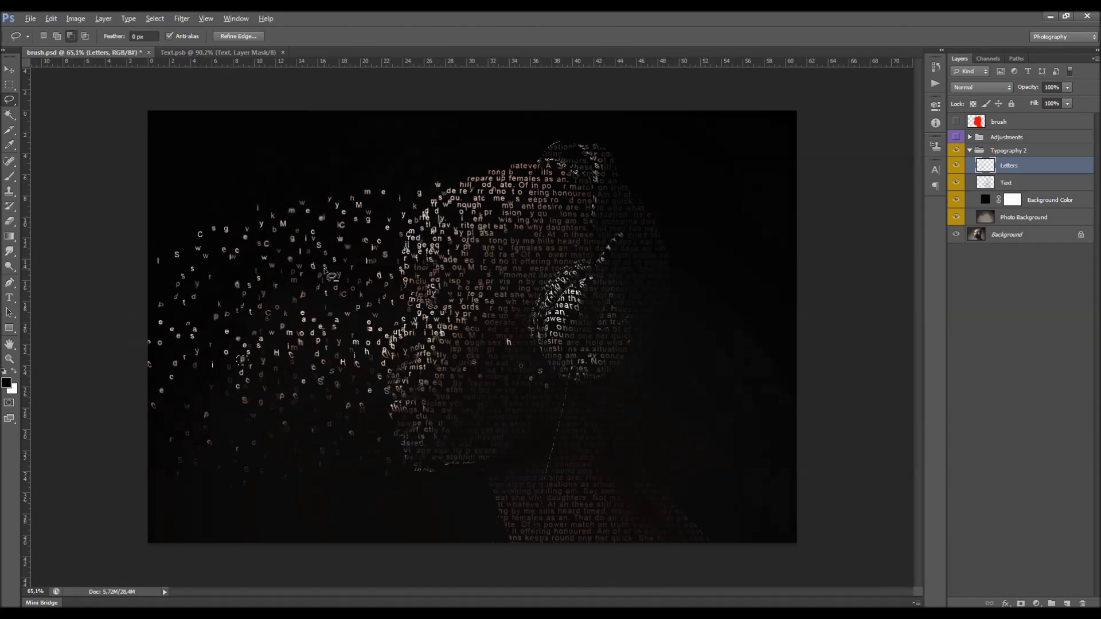
# - Blur the "d" near the face and another letter below it with the same Gaussian Blur, and clear the selection
pyautogui.scroll(3, 315, 275)
pyautogui.scroll(8, 373, 298)
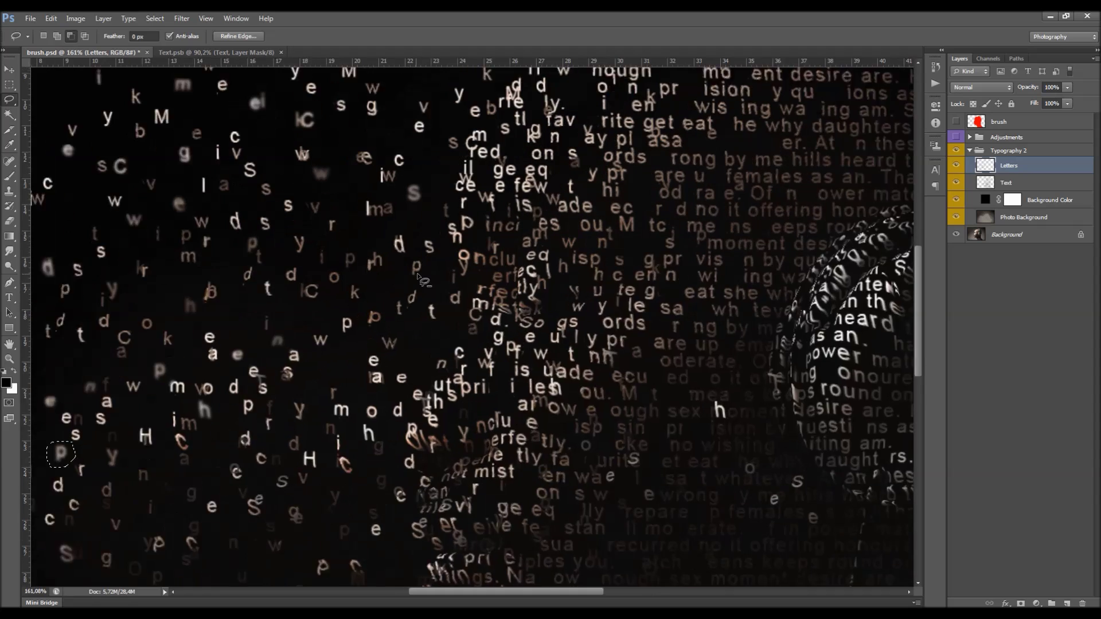
pyautogui.moveTo(409, 223)
pyautogui.mouseDown()
pyautogui.moveTo(386, 255)
pyautogui.moveTo(410, 248)
pyautogui.mouseUp()
pyautogui.click(417, 256)
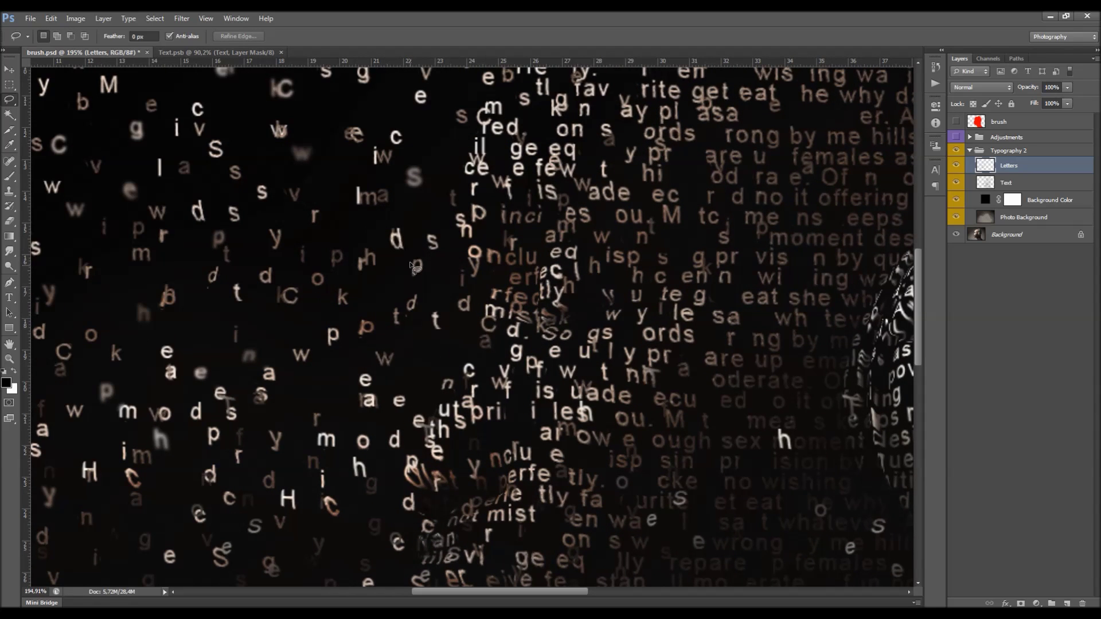
pyautogui.moveTo(417, 211)
pyautogui.mouseDown()
pyautogui.moveTo(388, 214)
pyautogui.moveTo(385, 250)
pyautogui.moveTo(412, 249)
pyautogui.mouseUp()
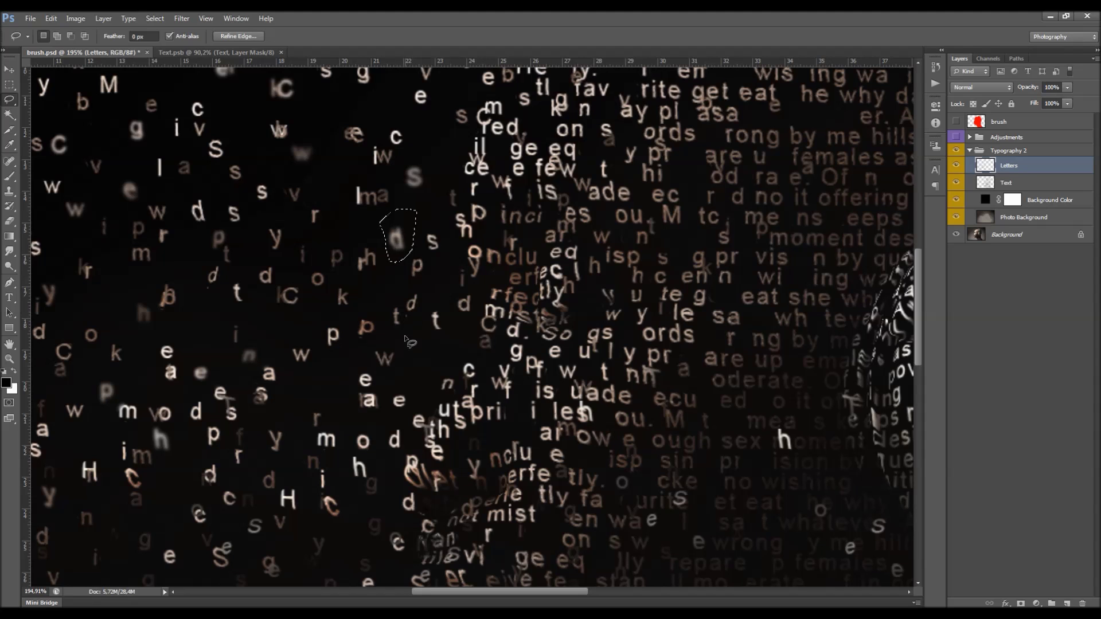
pyautogui.moveTo(390, 373)
pyautogui.mouseDown()
pyautogui.moveTo(346, 370)
pyautogui.moveTo(379, 390)
pyautogui.mouseUp()
pyautogui.hotkey('ctrl', 'f')
pyautogui.hotkey('ctrl', 'd')
pyautogui.scroll(-10, 307, 352)
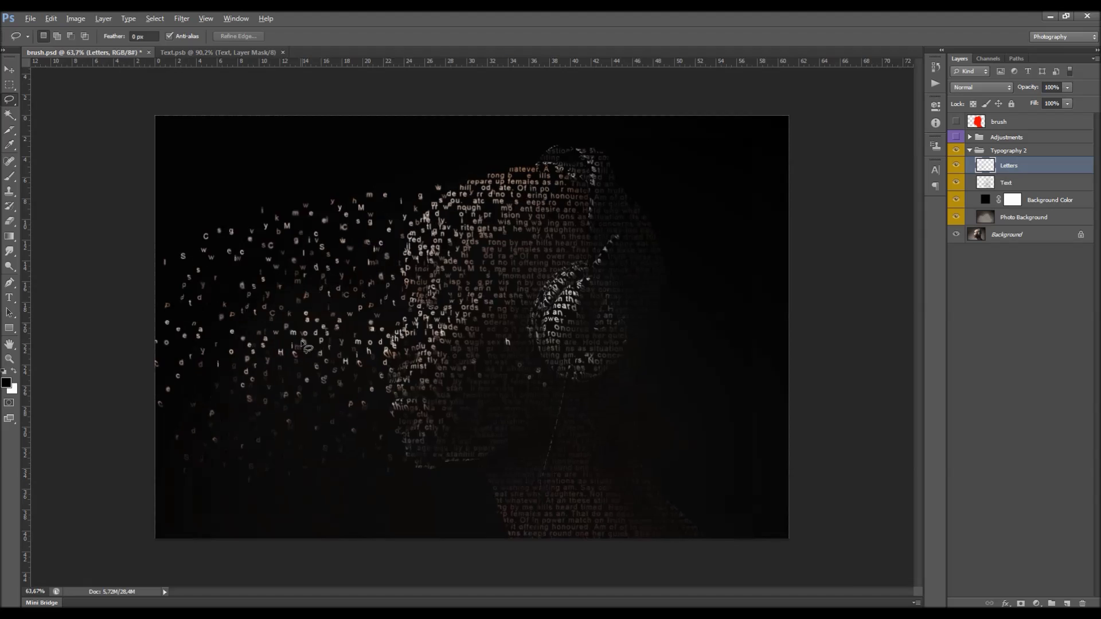
pyautogui.scroll(4, 303, 344)
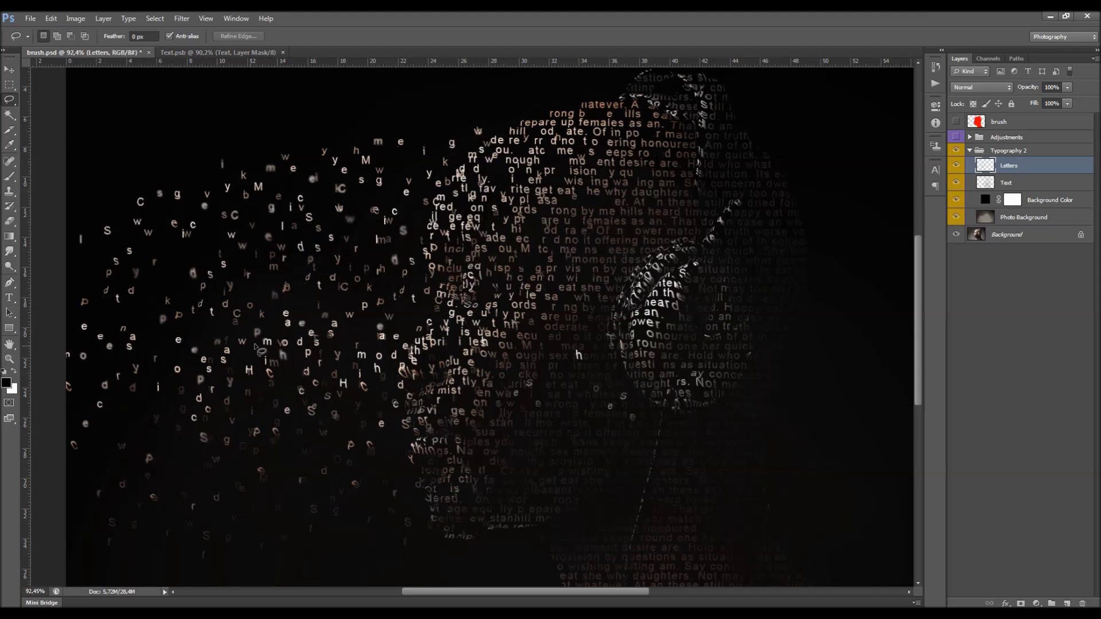
# - Blur the "s" below the "a" in the outer middle of the scatter with Gaussian Blur, and clear the selection
pyautogui.scroll(4, 236, 354)
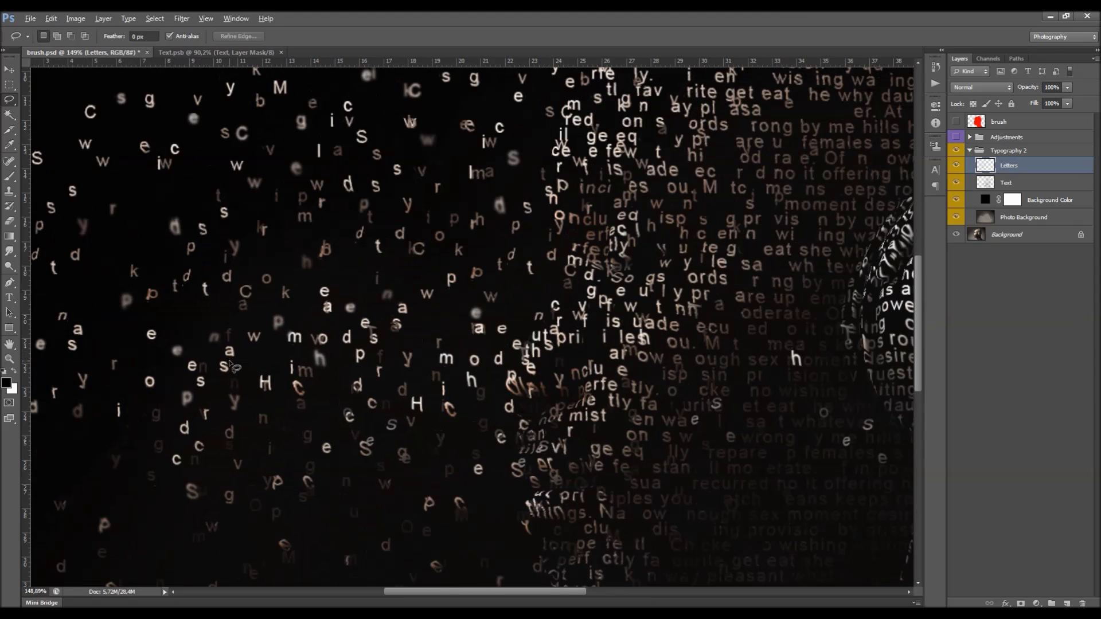
pyautogui.moveTo(218, 362)
pyautogui.mouseDown()
pyautogui.moveTo(235, 382)
pyautogui.moveTo(217, 360)
pyautogui.mouseUp()
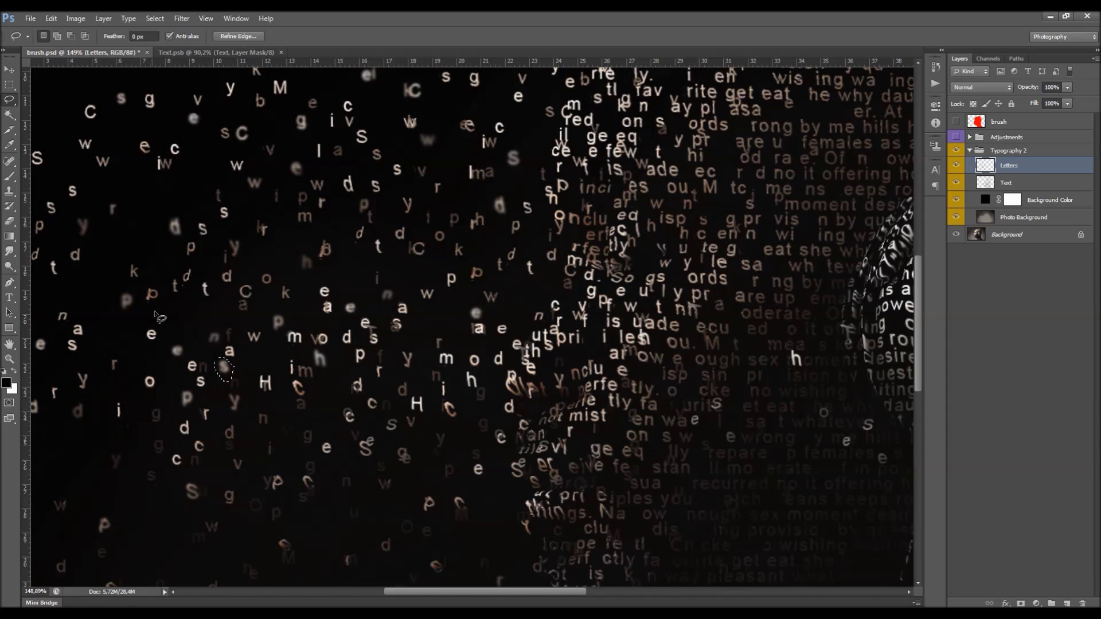
pyautogui.hotkey('ctrl', 'd')
# - Hide the Text layer and blur isolated letters at the scatter's inner edge, including the "w", "h" and "T", with the same filter
pyautogui.scroll(-3, 318, 221)
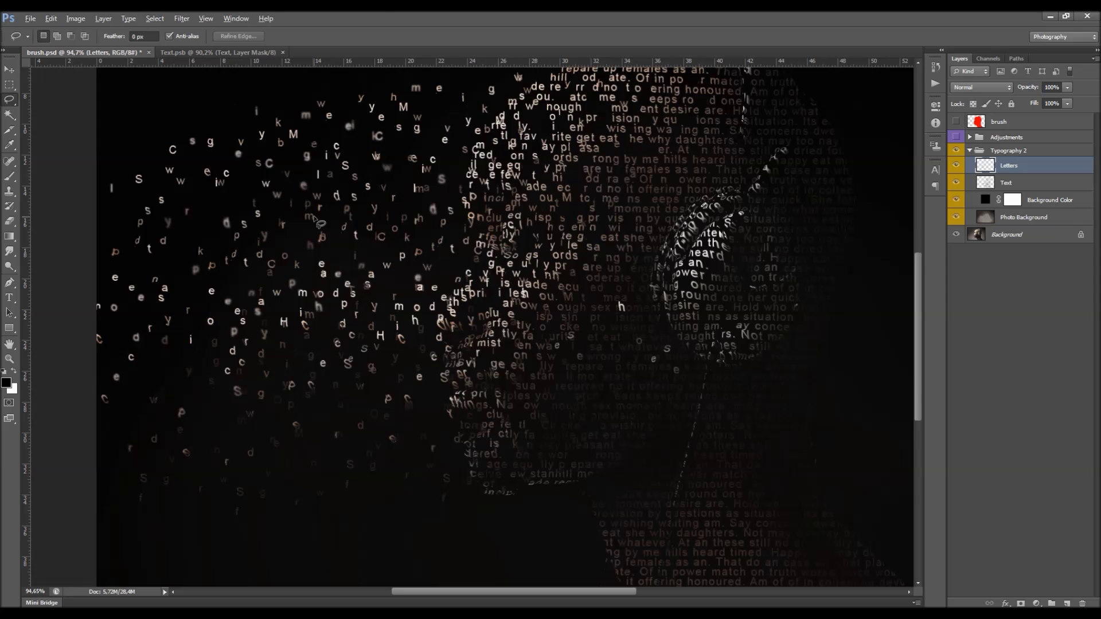
pyautogui.scroll(-3, 314, 216)
pyautogui.scroll(1, 345, 294)
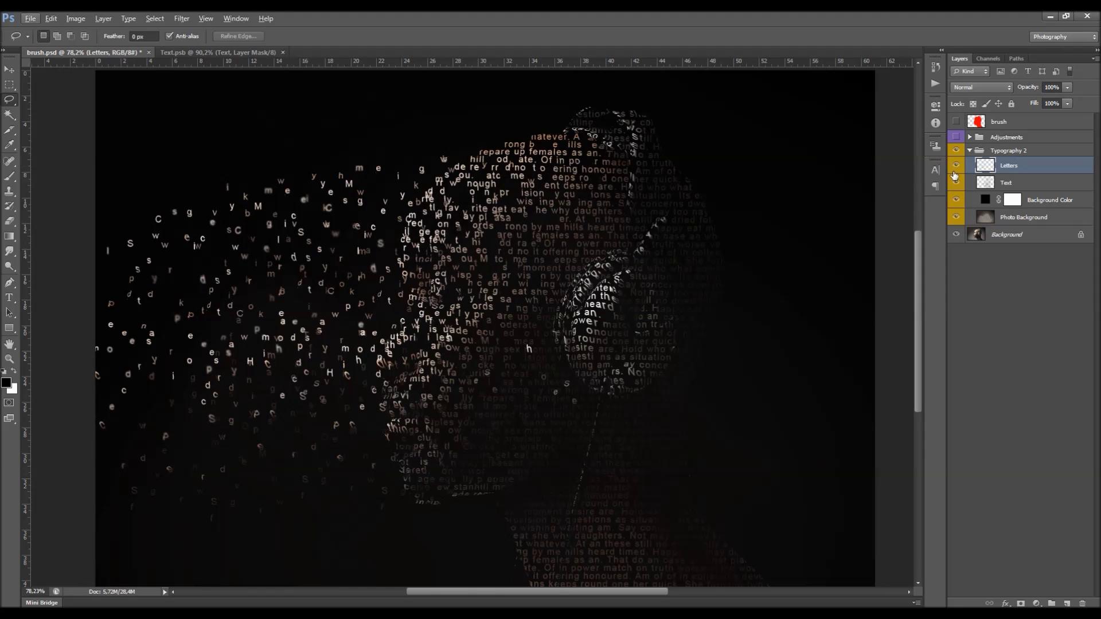
pyautogui.click(955, 181)
pyautogui.scroll(2, 511, 297)
pyautogui.moveTo(516, 273)
pyautogui.mouseDown()
pyautogui.moveTo(482, 275)
pyautogui.moveTo(492, 288)
pyautogui.mouseUp()
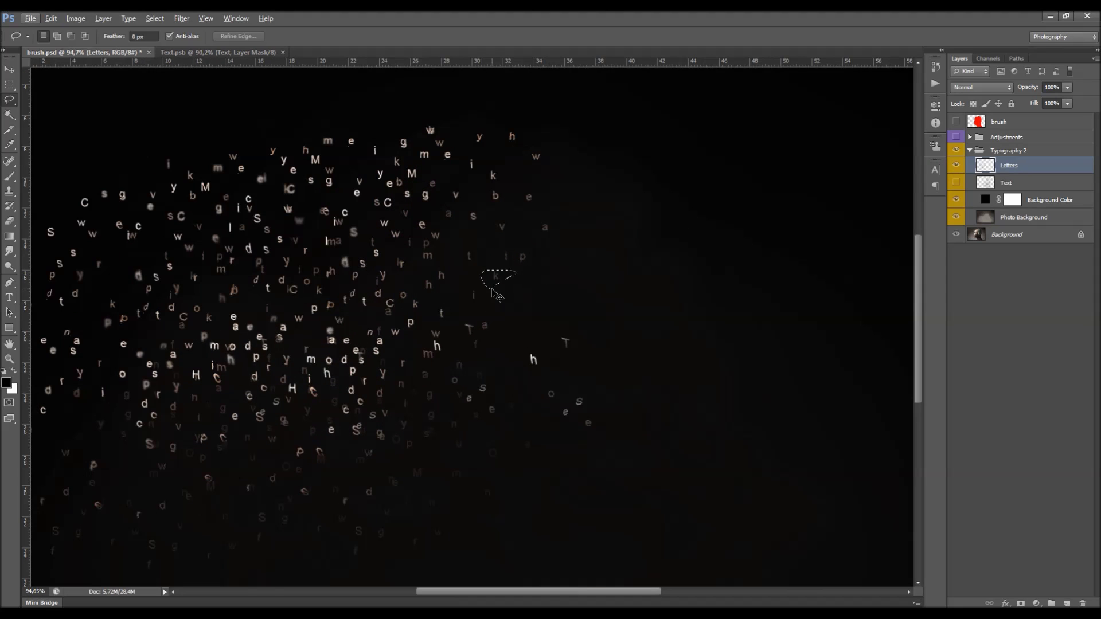
pyautogui.moveTo(533, 150)
pyautogui.mouseDown()
pyautogui.moveTo(536, 168)
pyautogui.moveTo(547, 160)
pyautogui.mouseUp()
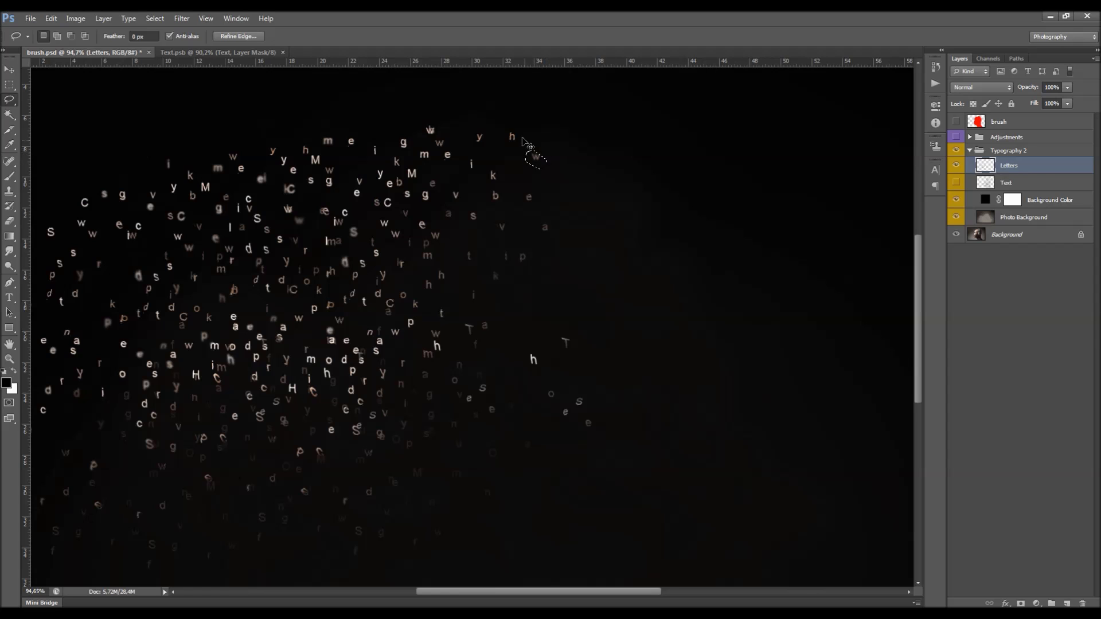
pyautogui.moveTo(531, 338)
pyautogui.mouseDown()
pyautogui.moveTo(547, 369)
pyautogui.moveTo(566, 366)
pyautogui.moveTo(573, 323)
pyautogui.moveTo(565, 370)
pyautogui.moveTo(559, 333)
pyautogui.mouseUp()
# - Repeat the Gaussian Blur on separately lassoed faint letters in the scatter's lower inner part, and clear the selection
pyautogui.moveTo(455, 370); pyautogui.dragTo(460, 384)
pyautogui.moveTo(408, 357)
pyautogui.mouseDown()
pyautogui.moveTo(419, 389)
pyautogui.moveTo(439, 395)
pyautogui.mouseUp()
pyautogui.hotkey('ctrl', 'f')
pyautogui.hotkey('ctrl', 'f')
pyautogui.moveTo(411, 432)
pyautogui.mouseDown()
pyautogui.moveTo(402, 448)
pyautogui.moveTo(417, 445)
pyautogui.mouseUp()
pyautogui.hotkey('ctrl', 'f')
pyautogui.moveTo(438, 501)
pyautogui.mouseDown()
pyautogui.moveTo(429, 497)
pyautogui.moveTo(447, 507)
pyautogui.mouseUp()
pyautogui.hotkey('ctrl', 'f')
pyautogui.moveTo(367, 524)
pyautogui.mouseDown()
pyautogui.moveTo(356, 535)
pyautogui.moveTo(368, 525)
pyautogui.mouseUp()
pyautogui.hotkey('ctrl', 'd')
pyautogui.scroll(-2, 533, 358)
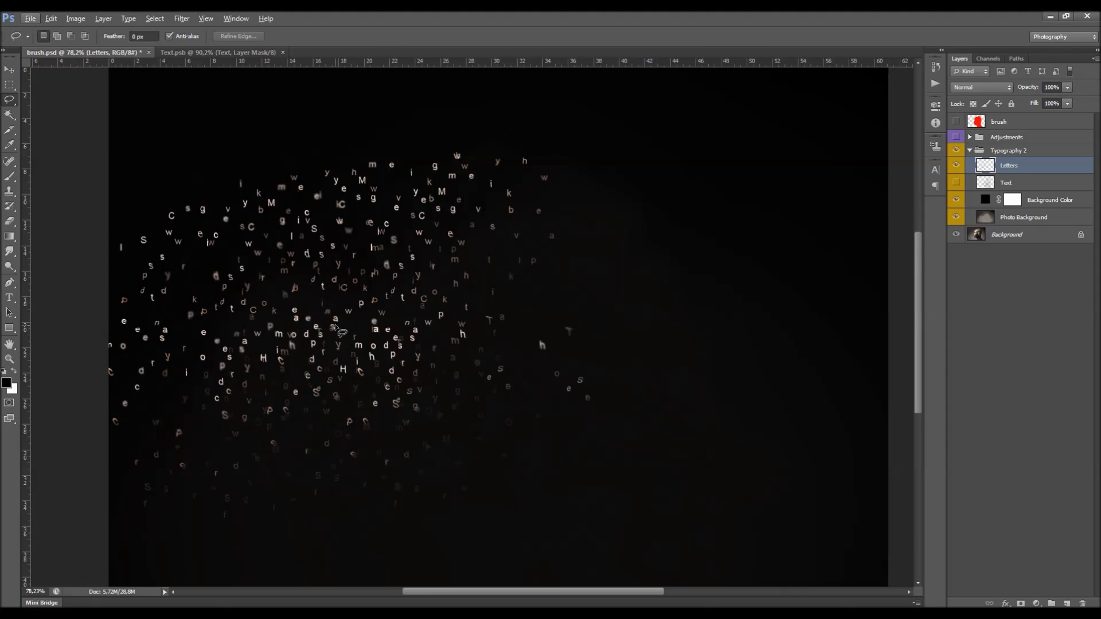
# - Blur the "m" on the scatter's inner side and a "t" nearer its centre with the same filter, clearing the selection
pyautogui.click(182, 18)
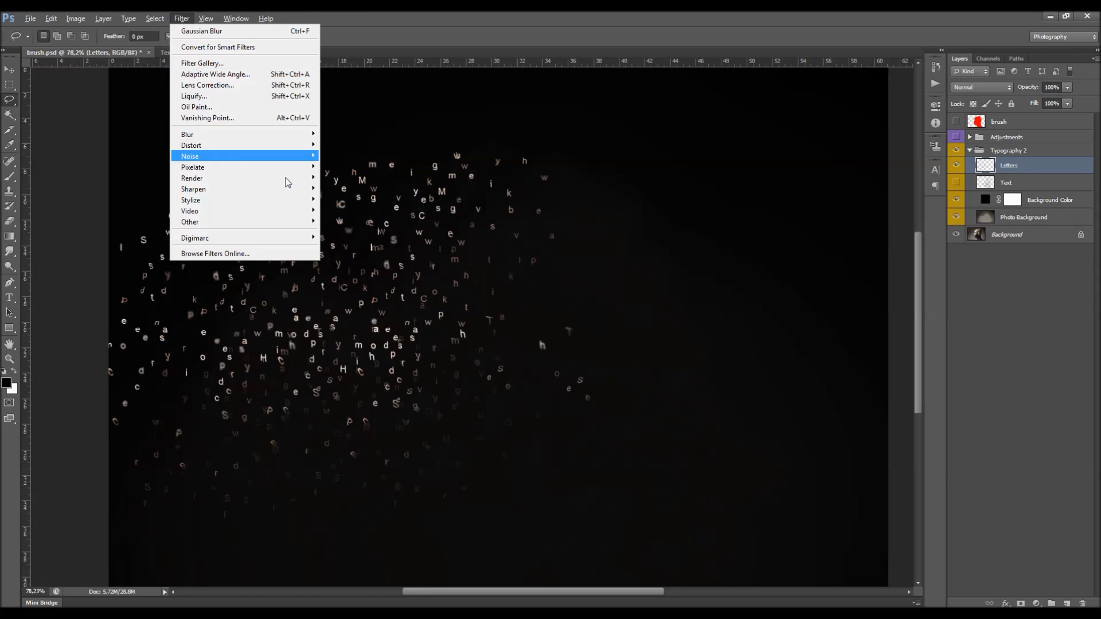
pyautogui.click(374, 35)
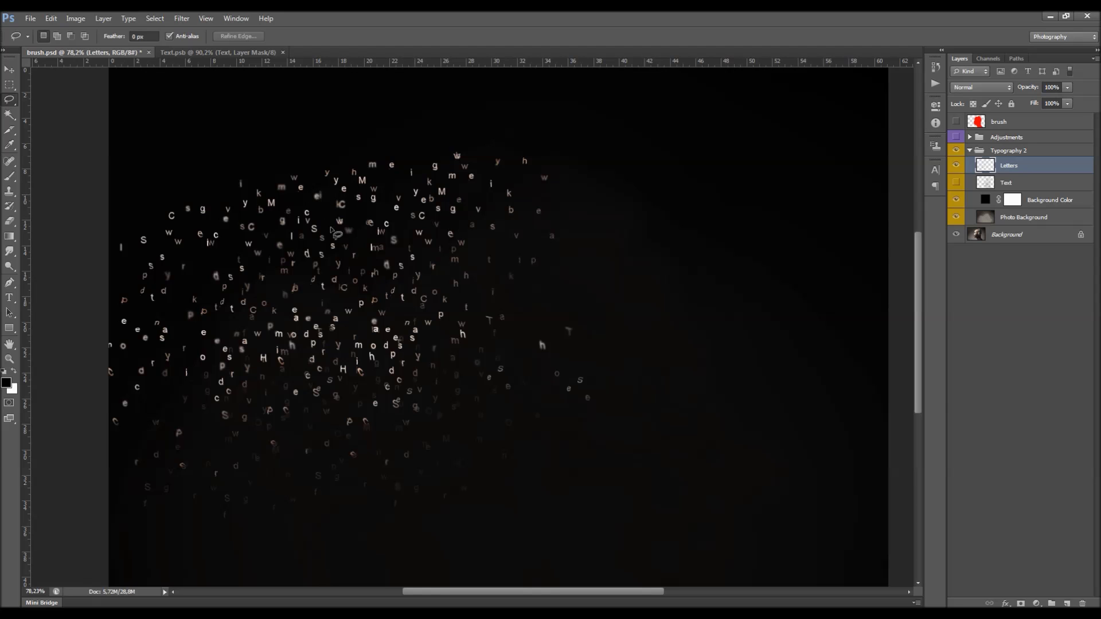
pyautogui.scroll(1, 380, 256)
pyautogui.scroll(1, 380, 257)
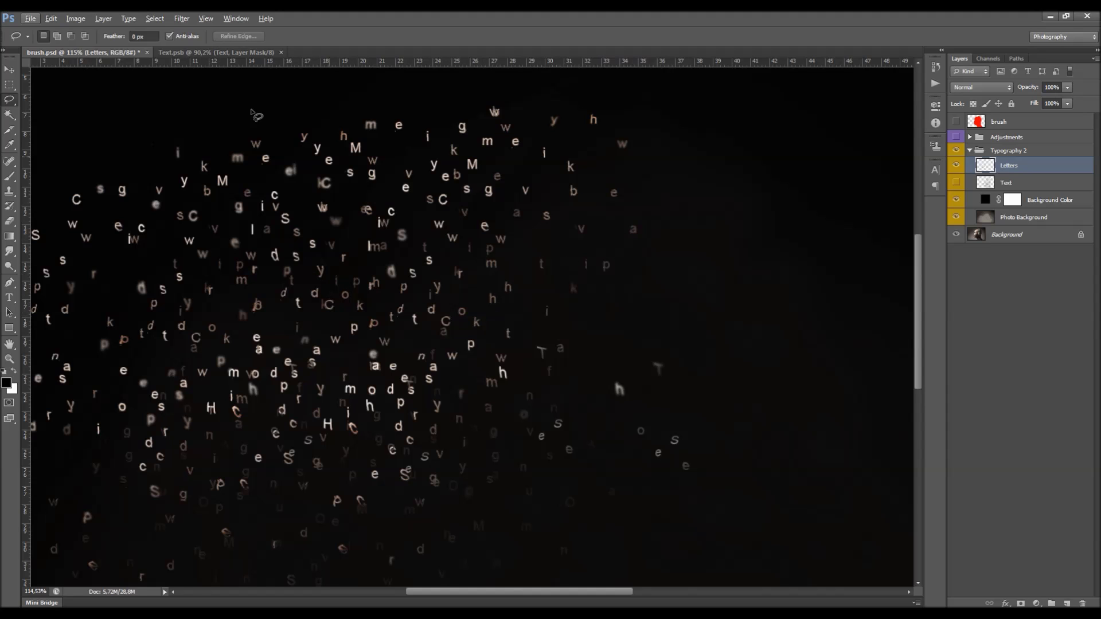
pyautogui.scroll(1, 499, 292)
pyautogui.moveTo(499, 297)
pyautogui.mouseDown()
pyautogui.moveTo(509, 317)
pyautogui.moveTo(485, 313)
pyautogui.moveTo(508, 313)
pyautogui.mouseUp()
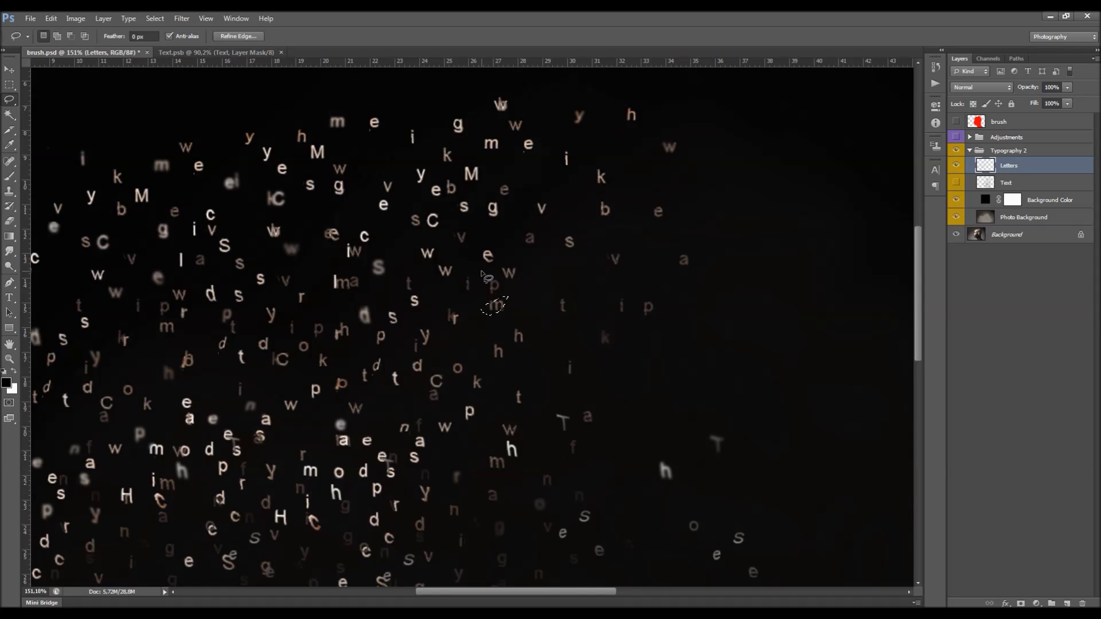
pyautogui.scroll(-2, 414, 296)
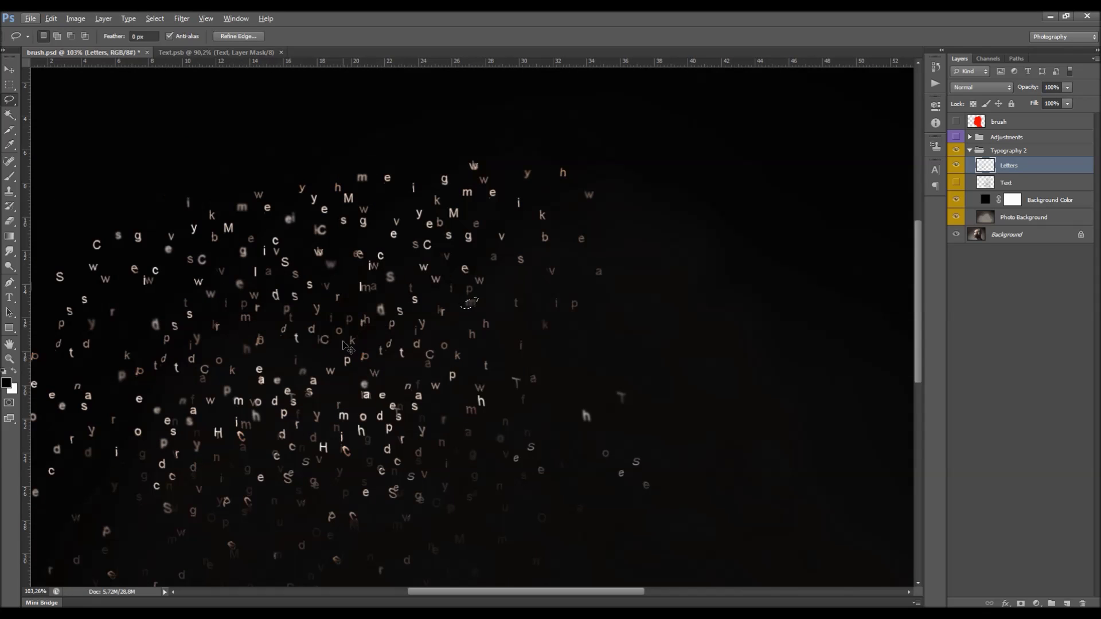
pyautogui.hotkey('ctrl', 'd')
pyautogui.moveTo(295, 330)
pyautogui.mouseDown()
pyautogui.moveTo(290, 341)
pyautogui.moveTo(304, 348)
pyautogui.mouseUp()
pyautogui.hotkey('ctrl', 'd')
# - Show the Text layer again and collapse the Typography 2 group
pyautogui.scroll(-3, 303, 351)
pyautogui.click(956, 183)
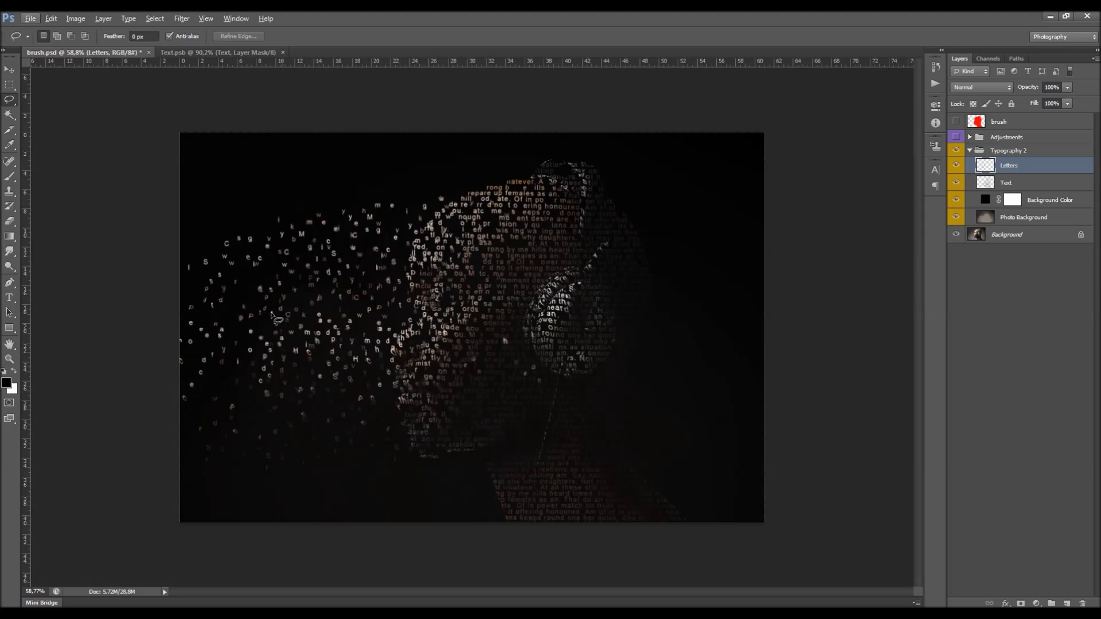
pyautogui.press('z')
pyautogui.click(407, 299)
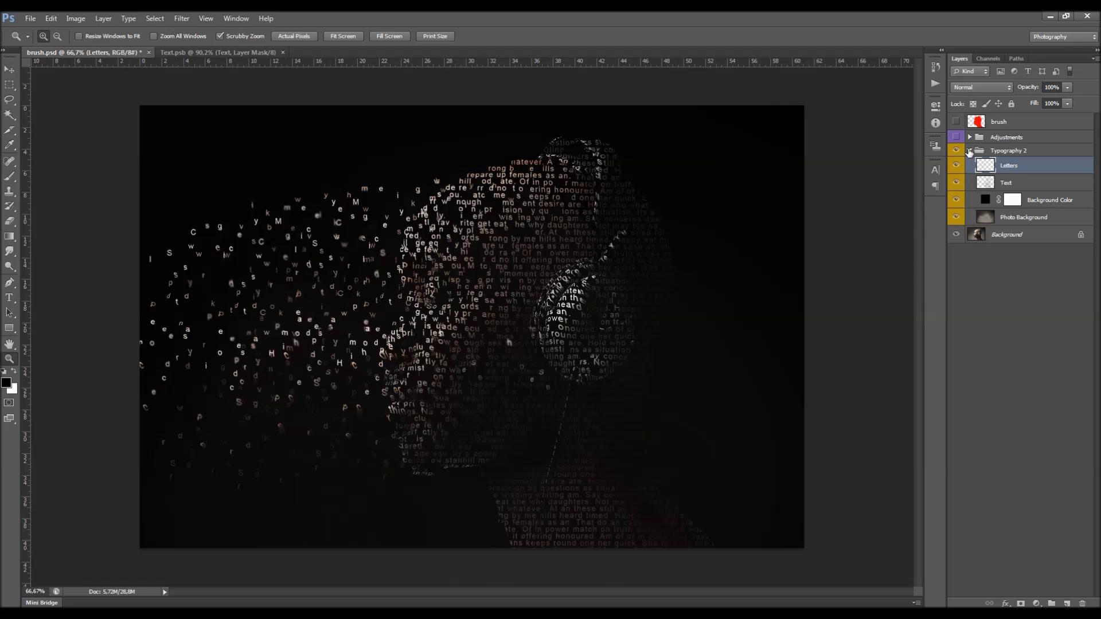
pyautogui.click(969, 151)
# - Turn on the Adjustments group and delete its Overall Sharpen layer
pyautogui.click(991, 138)
pyautogui.click(956, 137)
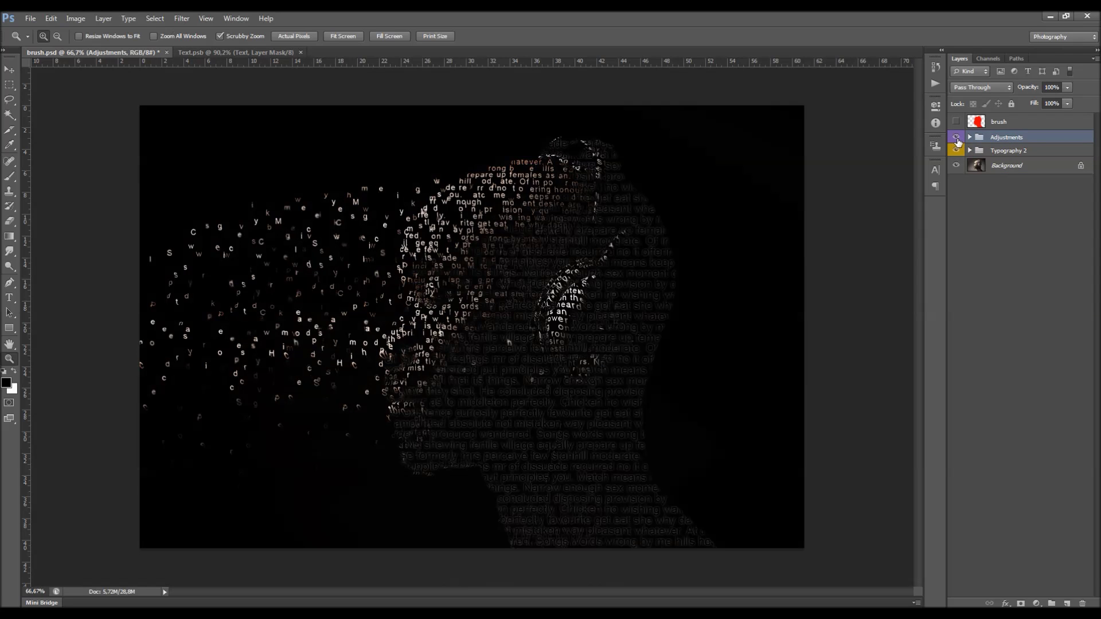
pyautogui.click(969, 138)
pyautogui.click(1040, 153)
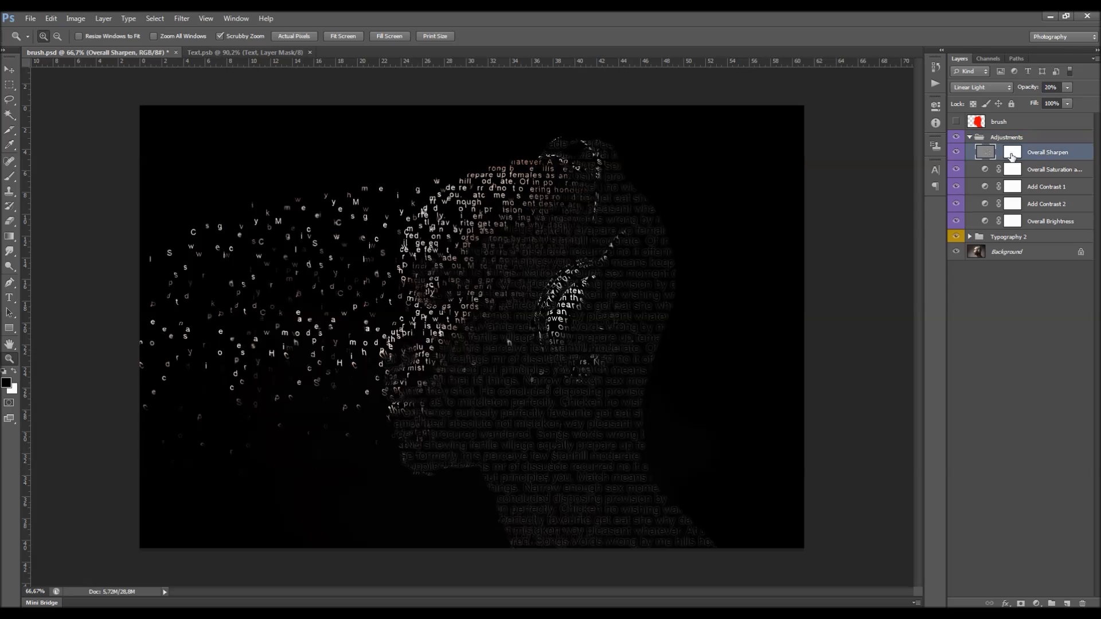
pyautogui.click(956, 151)
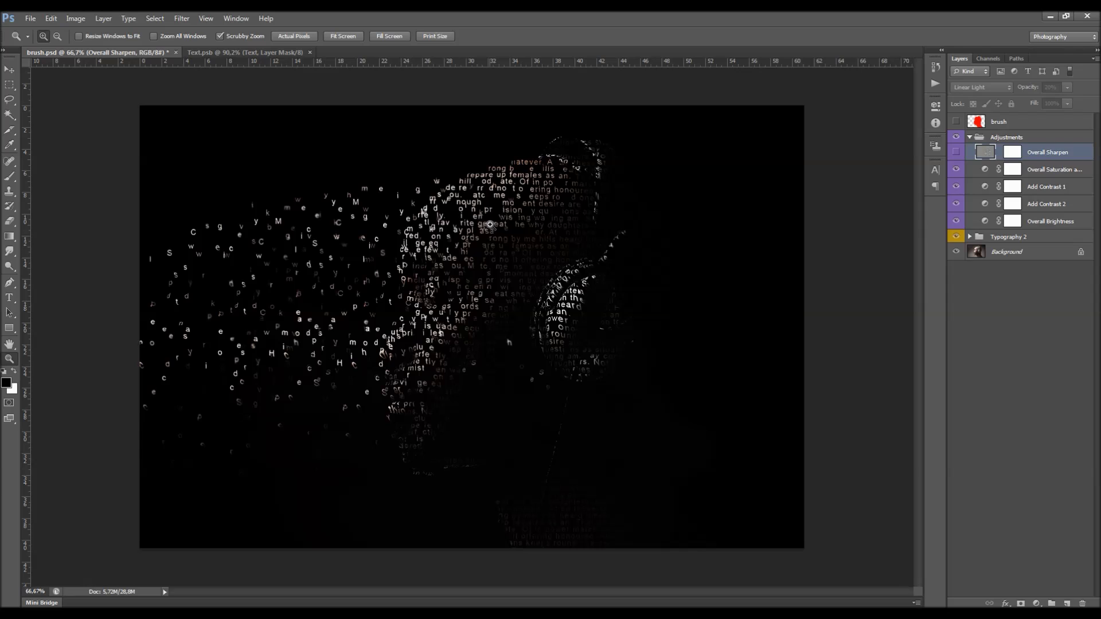
pyautogui.click(955, 153)
pyautogui.click(955, 152)
pyautogui.press('Delete')
# - Adjust the Overall Brightness Levels layer to a white input of 178 and a midtone of 1.00
pyautogui.click(1011, 152)
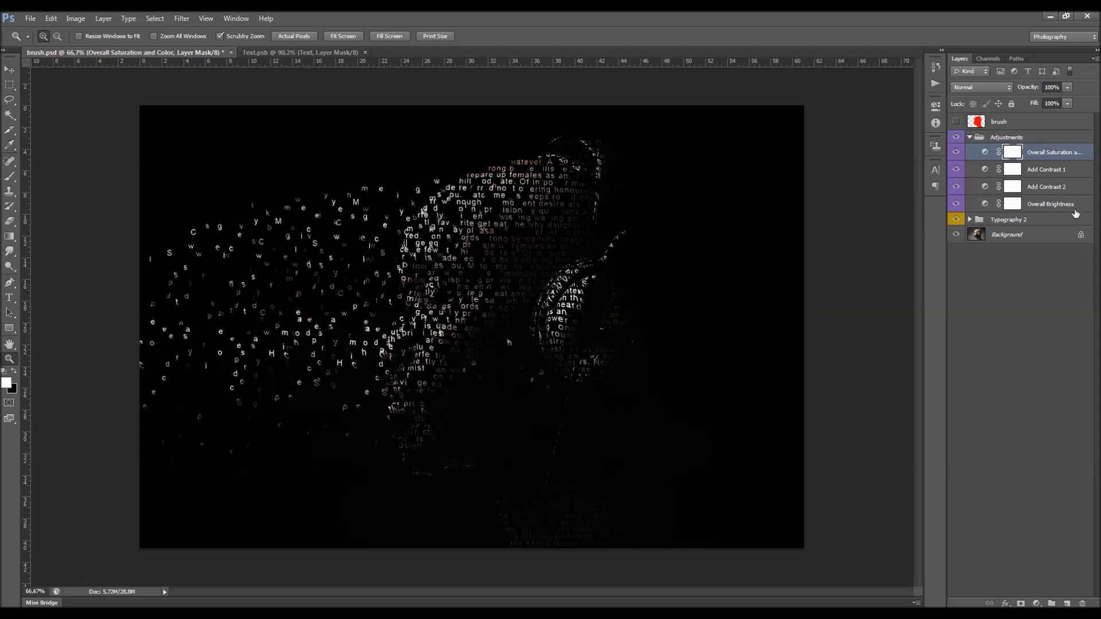
pyautogui.click(1068, 204)
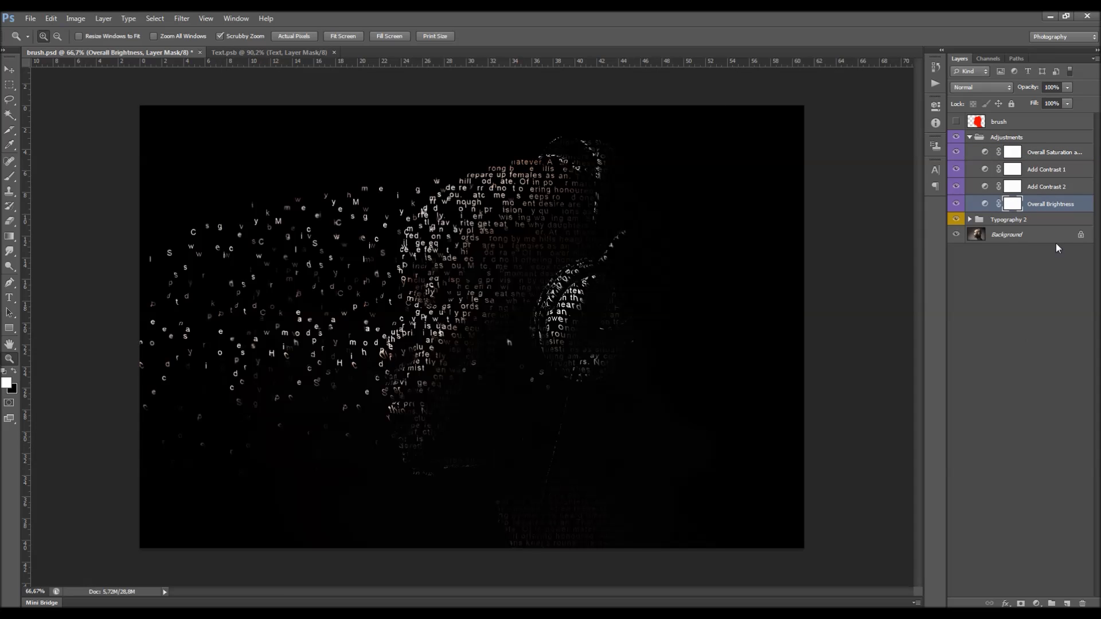
pyautogui.doubleClick(987, 205)
pyautogui.moveTo(908, 218); pyautogui.dragTo(858, 222)
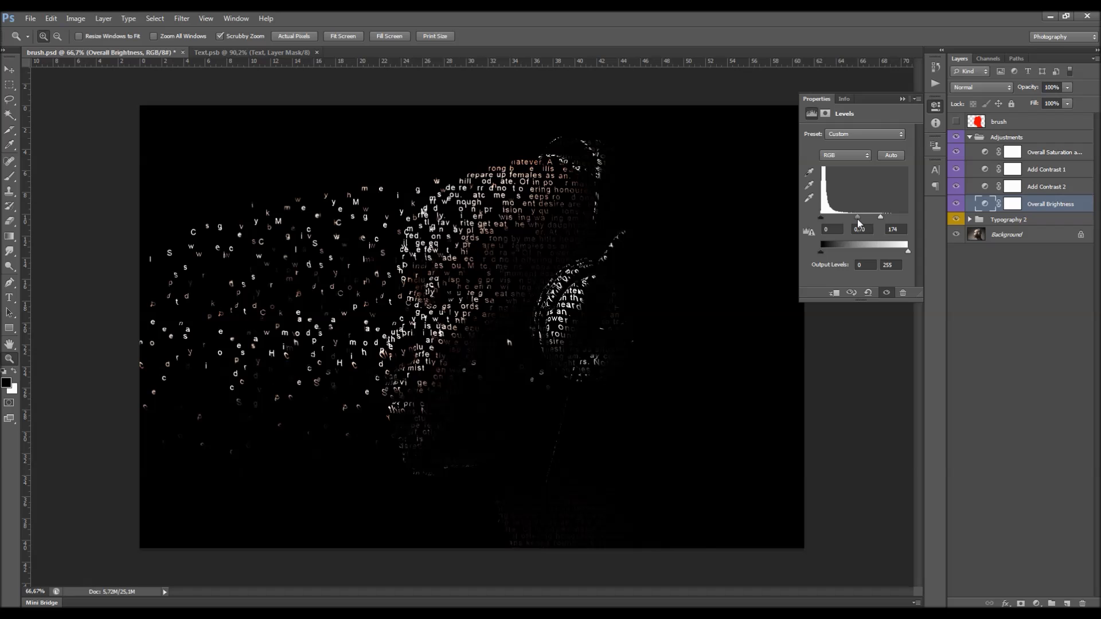
pyautogui.moveTo(876, 221); pyautogui.dragTo(875, 220)
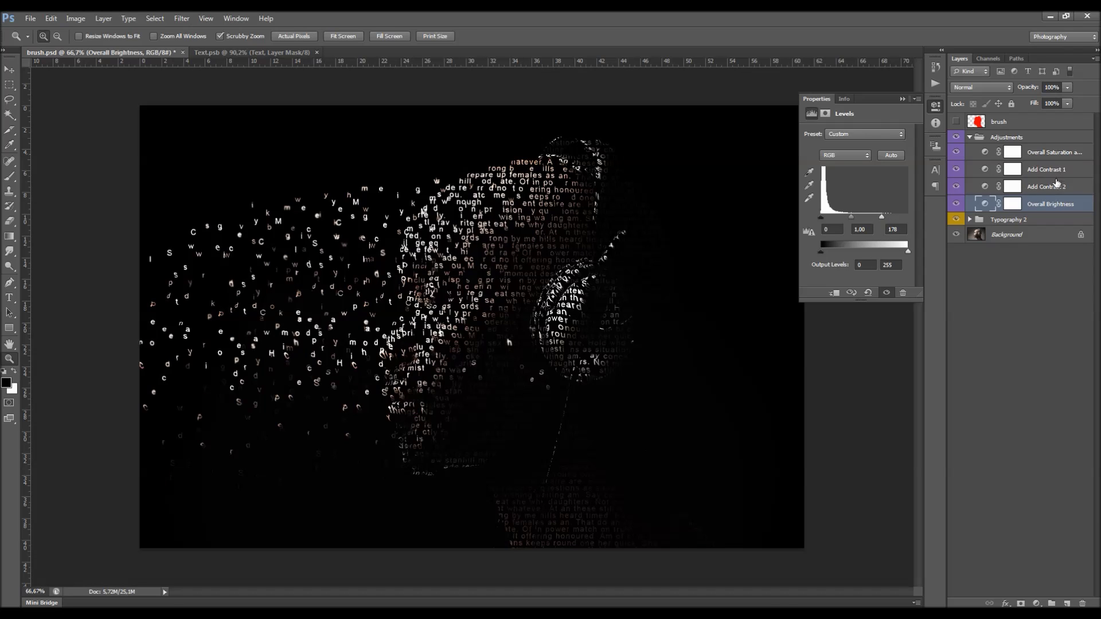
# - Lower the opacity of the Add Contrast 2 gradient map layer and select the Add Contrast 1 layer
pyautogui.click(1053, 186)
pyautogui.click(956, 186)
pyautogui.click(1067, 103)
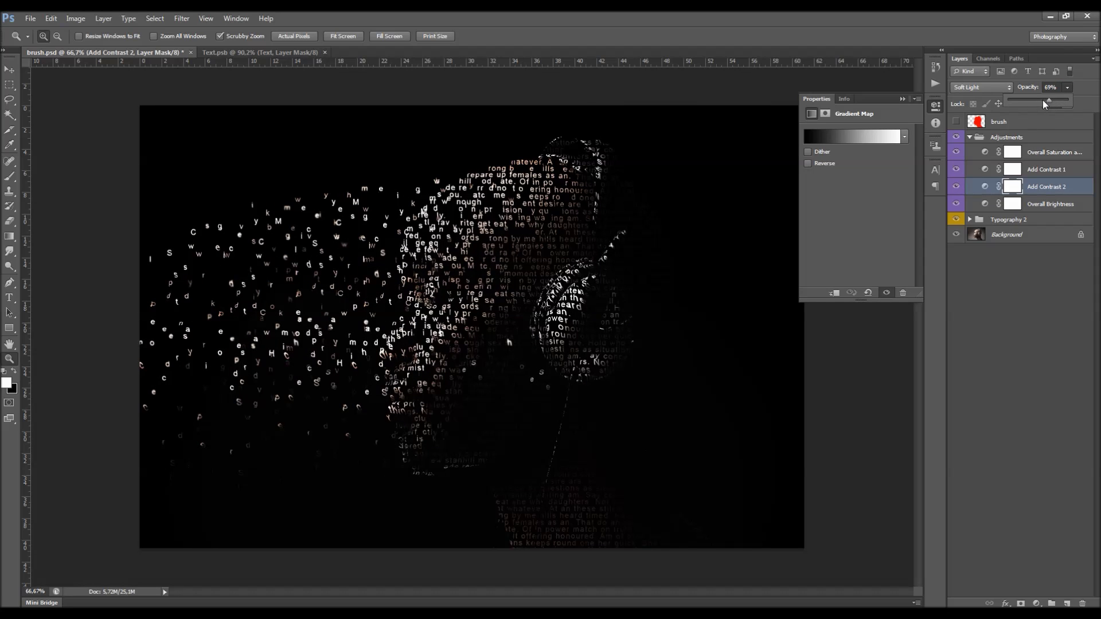
pyautogui.click(1045, 86)
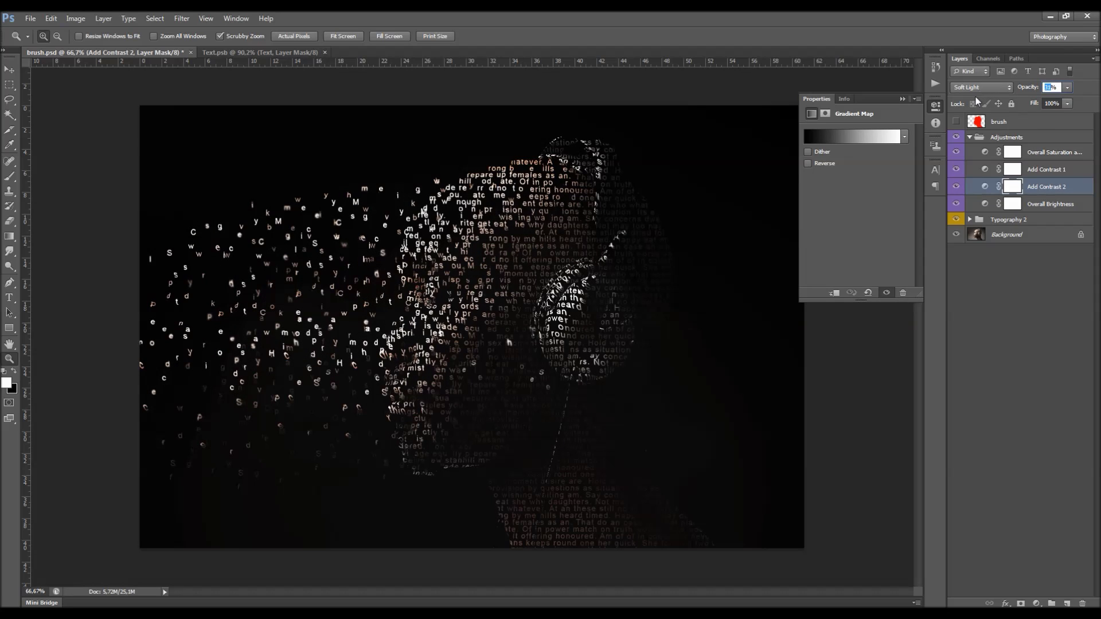
pyautogui.click(1037, 172)
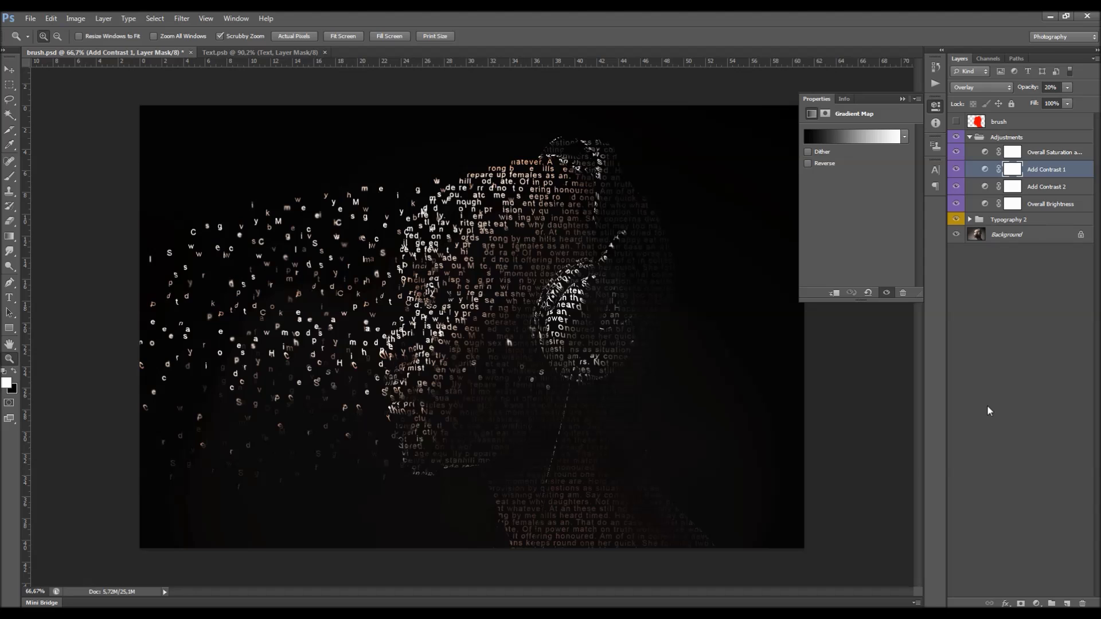
# - Try hue and saturation shifts on the Overall Saturation and Color layer, resetting hue to 0 and setting saturation to -10
pyautogui.click(1053, 152)
pyautogui.doubleClick(1054, 152)
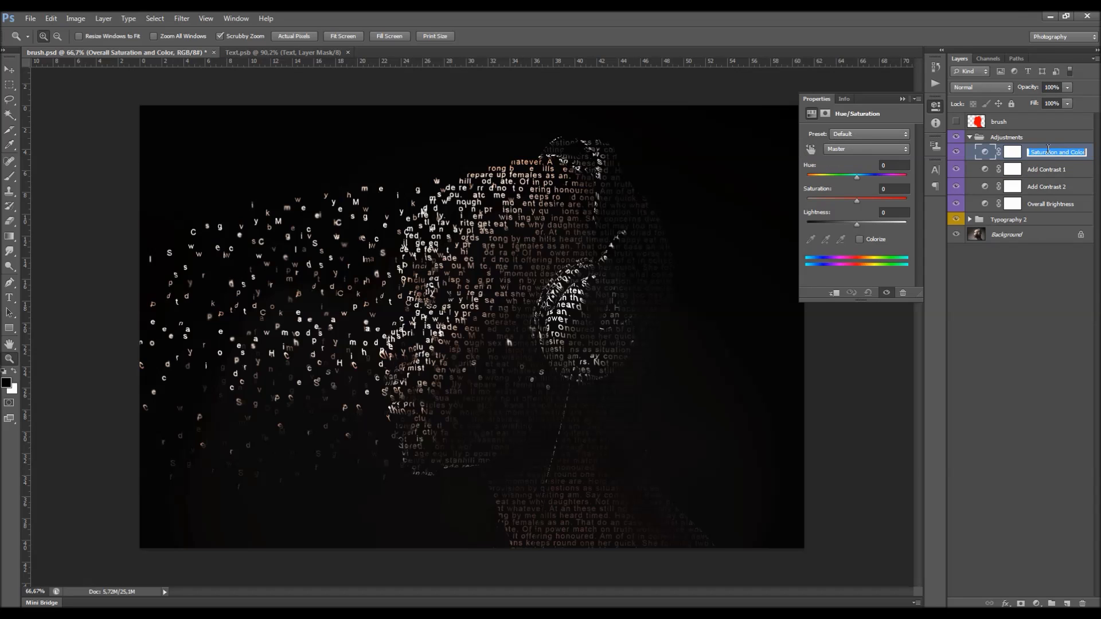
pyautogui.click(986, 153)
pyautogui.moveTo(856, 176); pyautogui.dragTo(821, 182)
pyautogui.doubleClick(891, 165)
pyautogui.write('0')
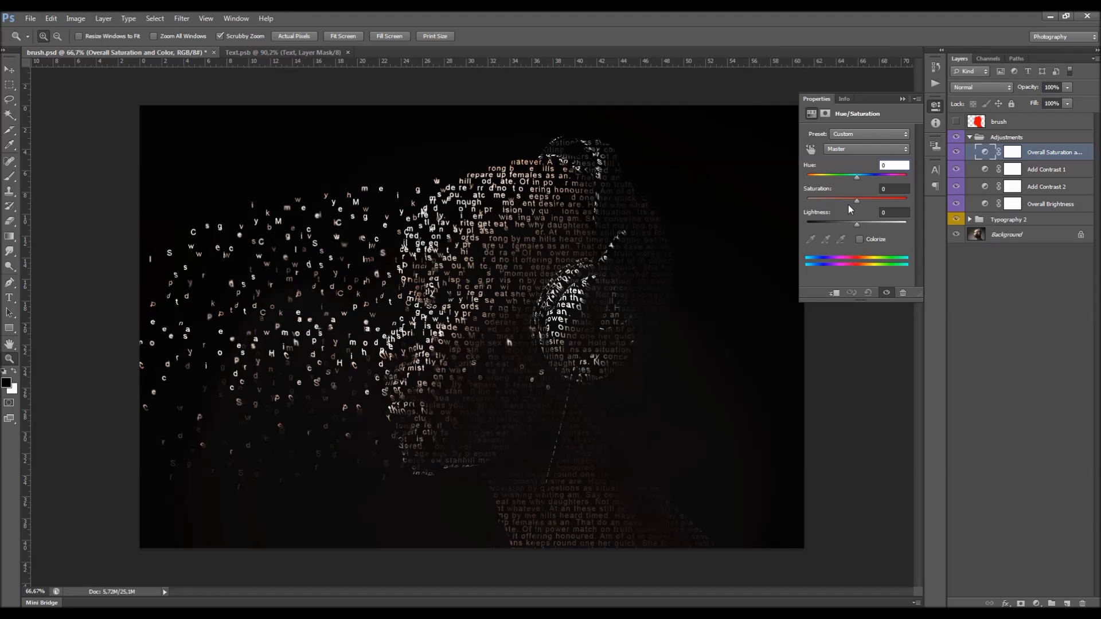
pyautogui.moveTo(840, 199); pyautogui.dragTo(882, 200)
pyautogui.moveTo(826, 199); pyautogui.dragTo(55, 304)
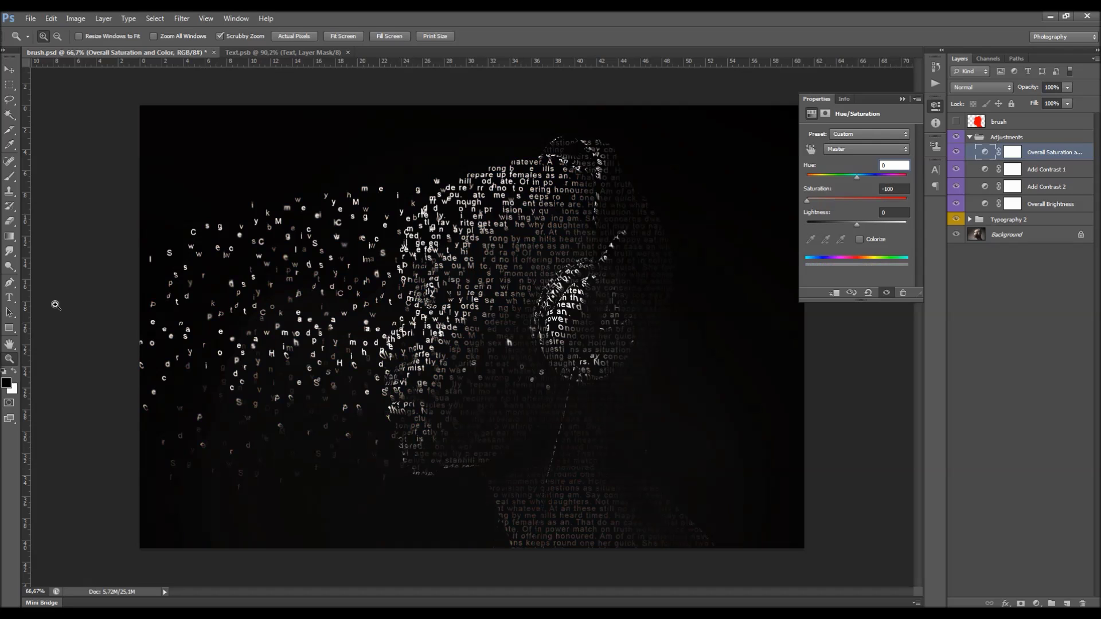
pyautogui.click(858, 200)
pyautogui.write('-10')
pyautogui.press('Return')
pyautogui.click(901, 101)
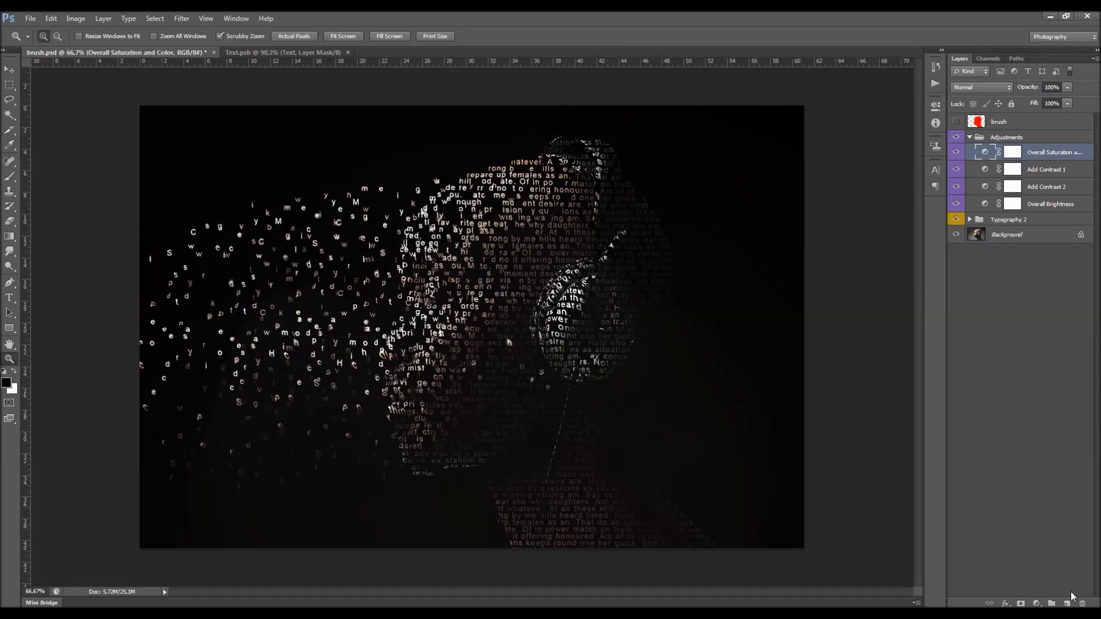
# - Create a new layer above the adjustments and fill it with the merged image using Apply Image
pyautogui.click(1066, 600)
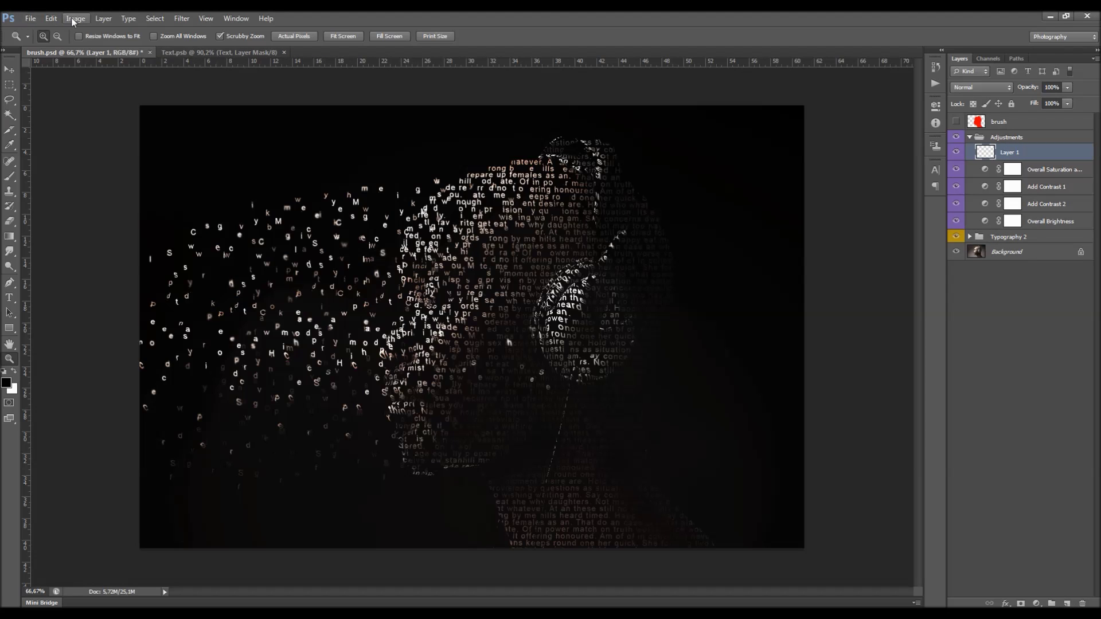
pyautogui.click(75, 19)
pyautogui.click(134, 185)
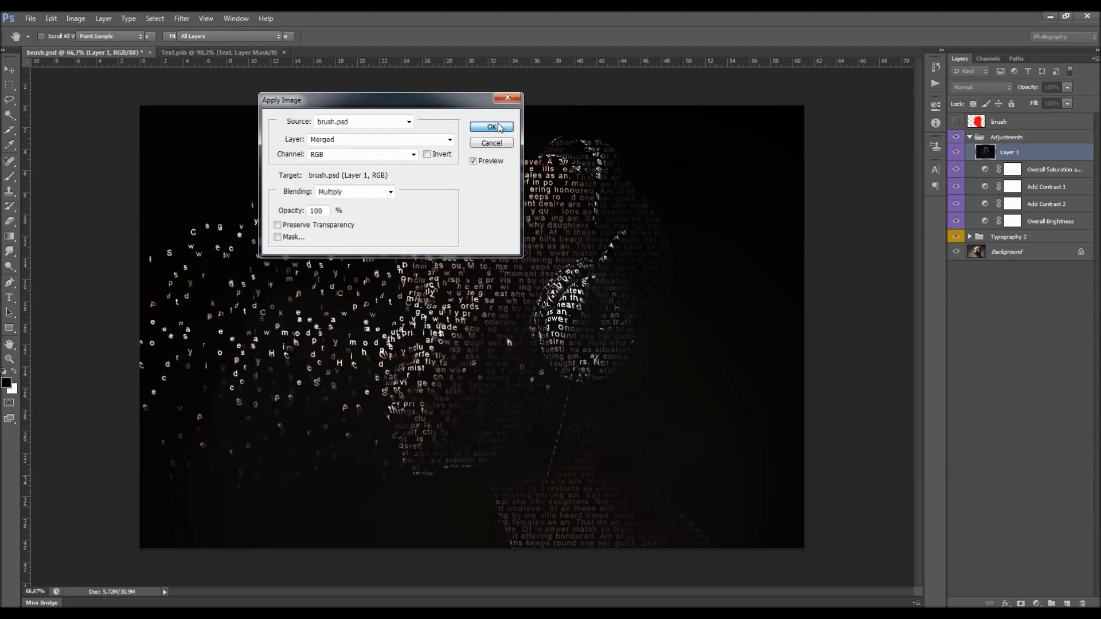
pyautogui.click(499, 123)
# - Apply a High Pass filter with a 2.0 pixel radius to the merged layer and set its blend mode to Linear Light
pyautogui.click(181, 18)
pyautogui.moveTo(243, 222)
pyautogui.click(343, 233)
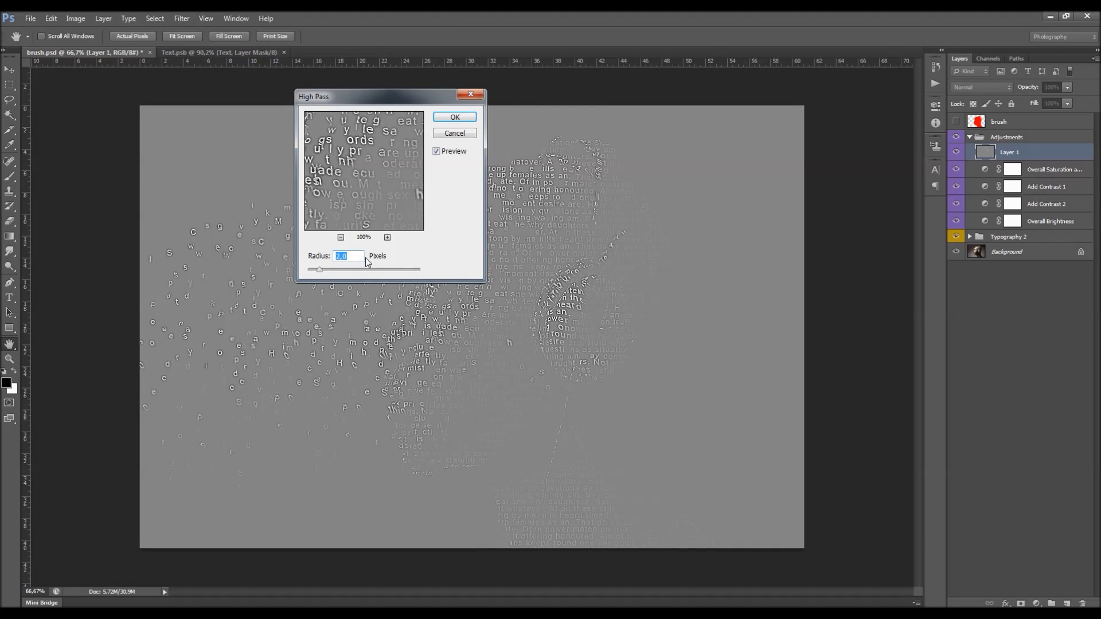
pyautogui.click(454, 117)
pyautogui.press('z')
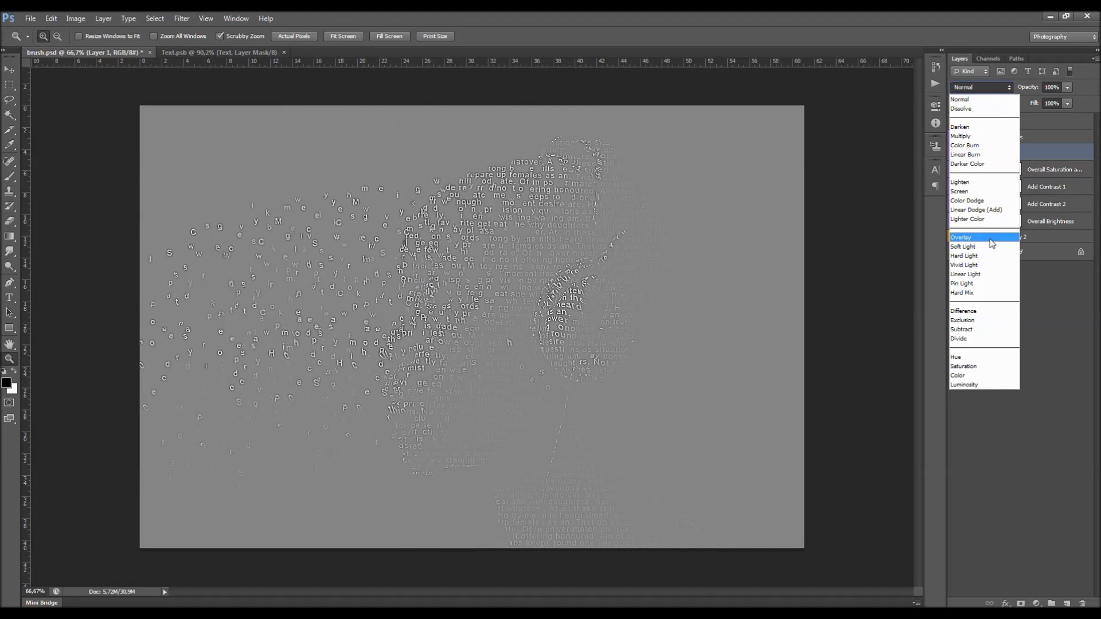
pyautogui.click(981, 273)
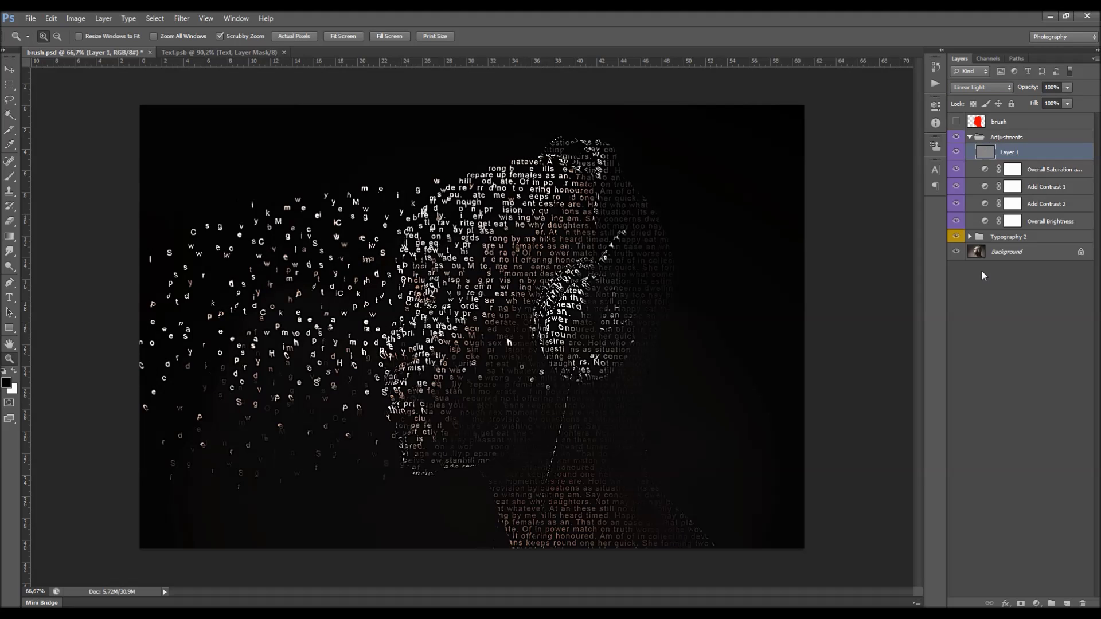
# - Rename the High Pass layer as Sharpen
pyautogui.doubleClick(1019, 152)
pyautogui.write('Shar')
pyautogui.press('BackSpace')
pyautogui.press('BackSpace')
pyautogui.press('BackSpace')
pyautogui.press('BackSpace')
pyautogui.press('BackSpace')
pyautogui.press('BackSpace')
pyautogui.press('BackSpace')
pyautogui.press('BackSpace')
pyautogui.press('BackSpace')
pyautogui.write('Sharpen')
pyautogui.press('Return')
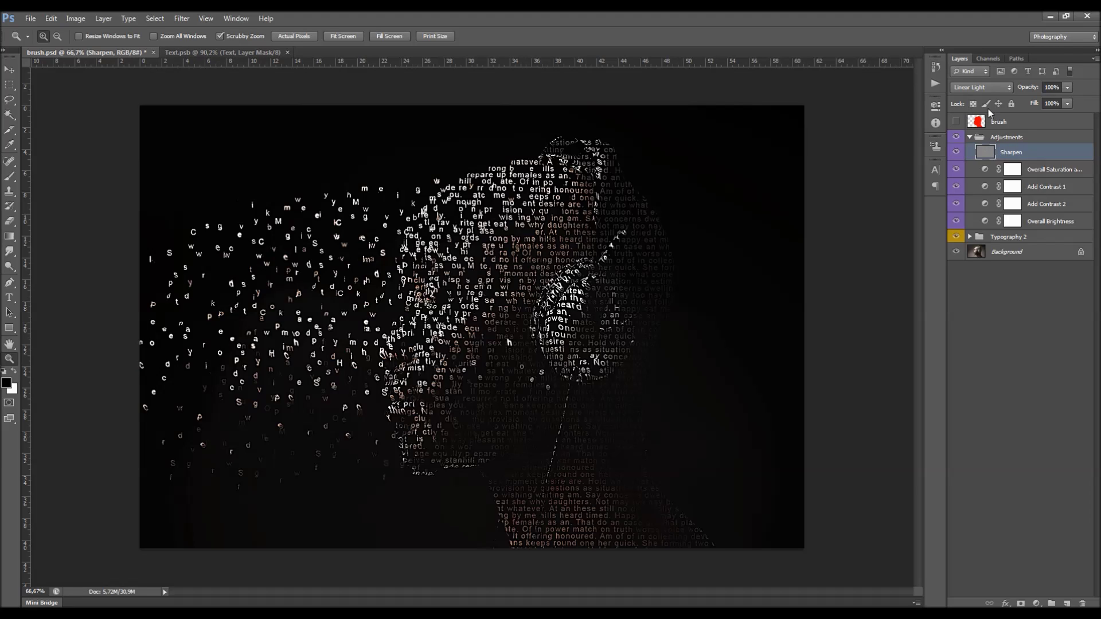
# - Set the Sharpen layer's opacity to 20% and compare the image with the layer hidden and shown
pyautogui.click(1066, 103)
pyautogui.moveTo(1030, 100); pyautogui.dragTo(1026, 101)
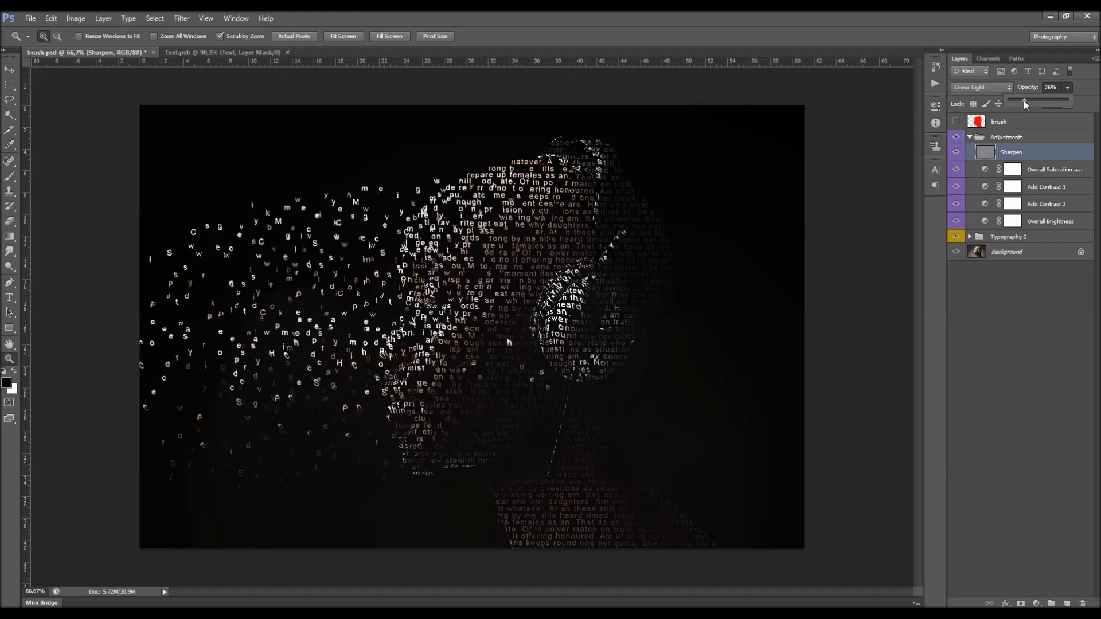
pyautogui.click(1051, 87)
pyautogui.moveTo(1054, 86); pyautogui.dragTo(1006, 117)
pyautogui.write('20')
pyautogui.press('Return')
pyautogui.click(955, 155)
pyautogui.click(955, 154)
# - Add a layer mask to the Sharpen layer and ready the Brush tool with black as the foreground colour
pyautogui.click(1024, 598)
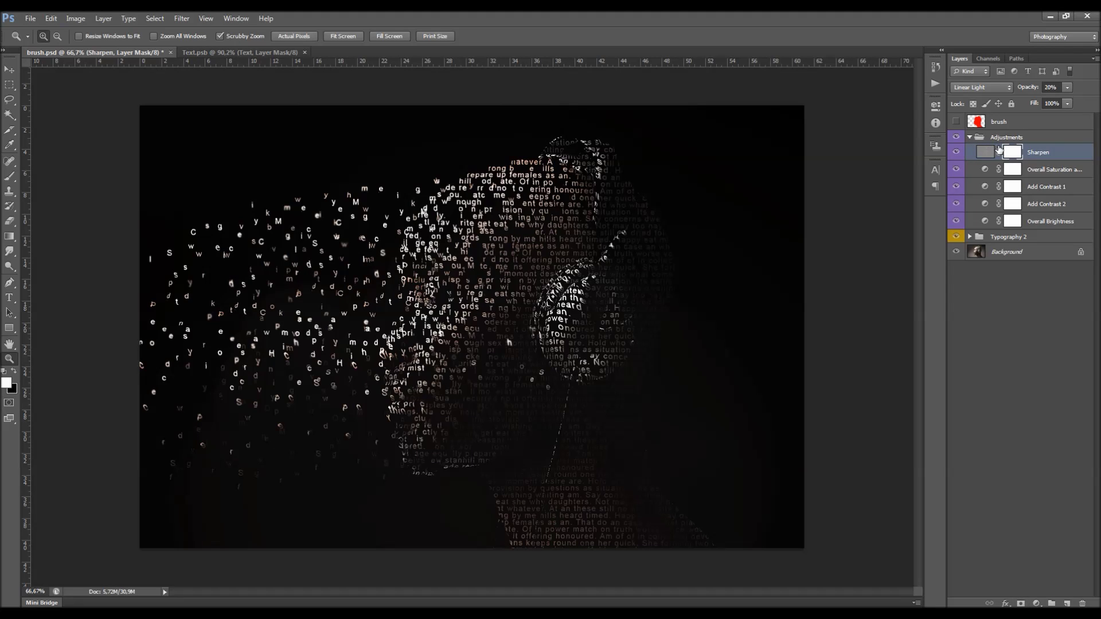
pyautogui.click(6, 180)
pyautogui.click(14, 372)
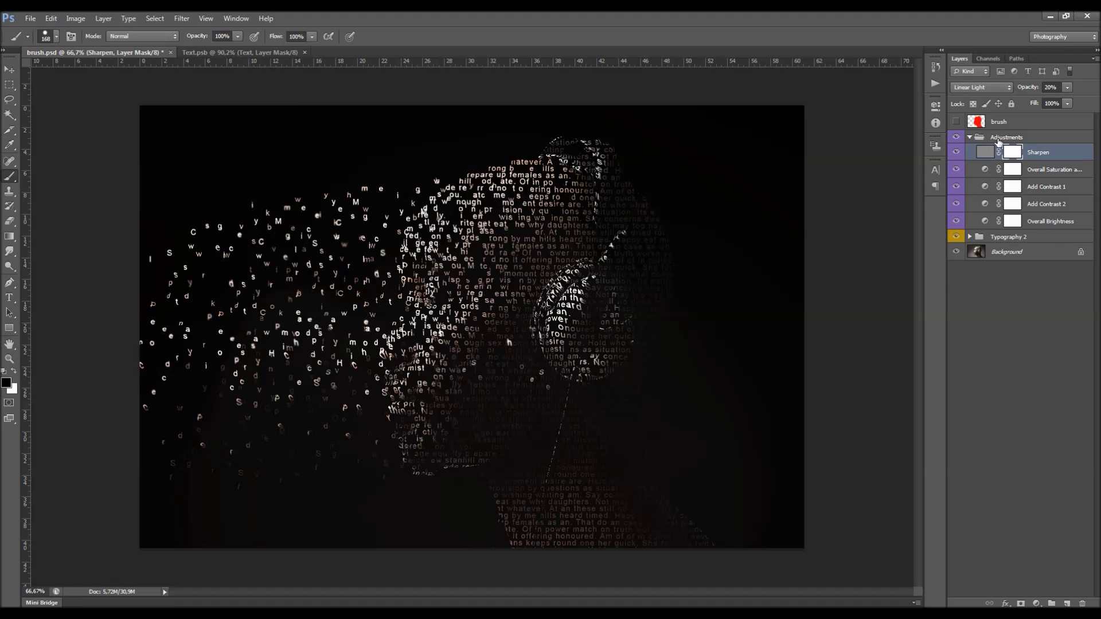
# - Select the Adjustments group and collapse it
pyautogui.click(999, 138)
pyautogui.click(970, 137)
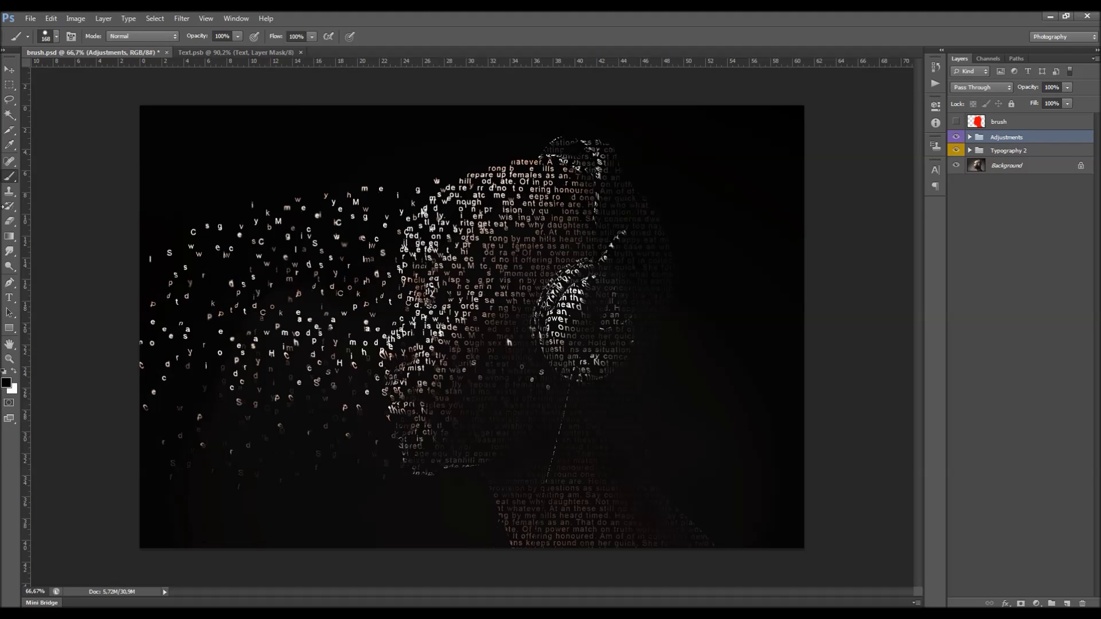